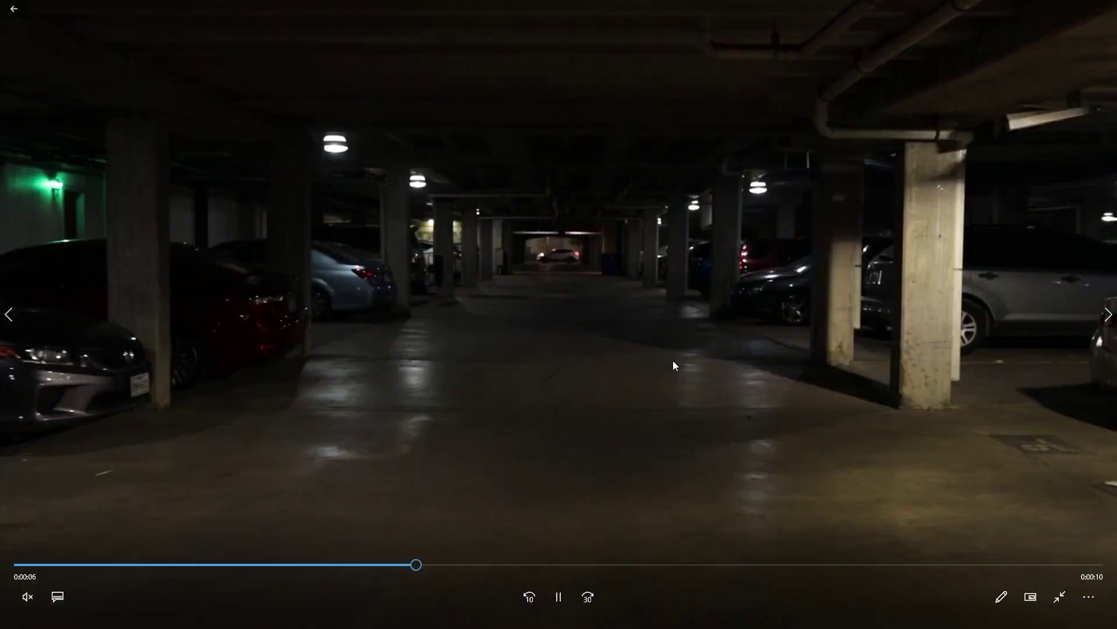
# Pause the parking-garage Background clip, exit its full-screen view and put the video player away.
pyautogui.click(686, 334)
pyautogui.doubleClick(685, 334)
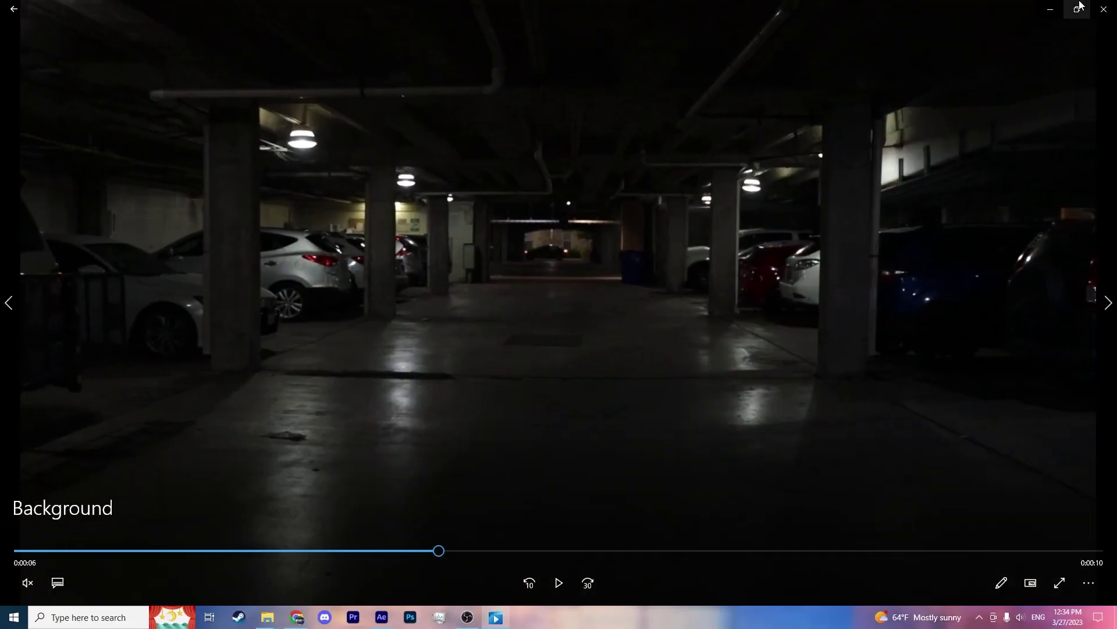
pyautogui.click(1050, 6)
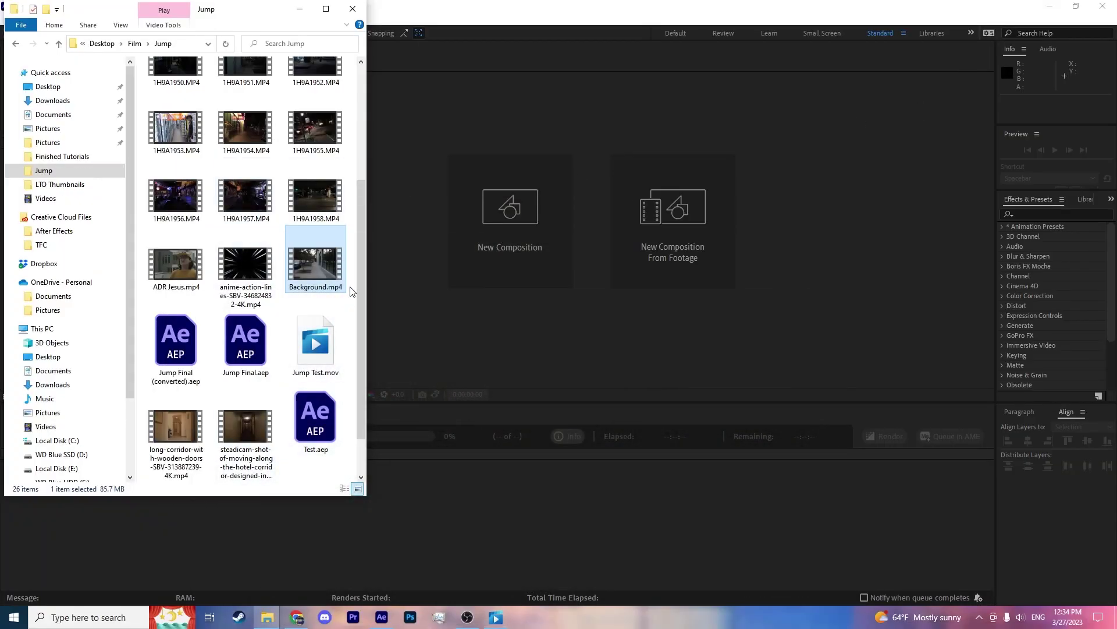
# Play the anime-action-lines clip and rewind it to around the one-second mark to review the white streaks on black.
pyautogui.doubleClick(256, 273)
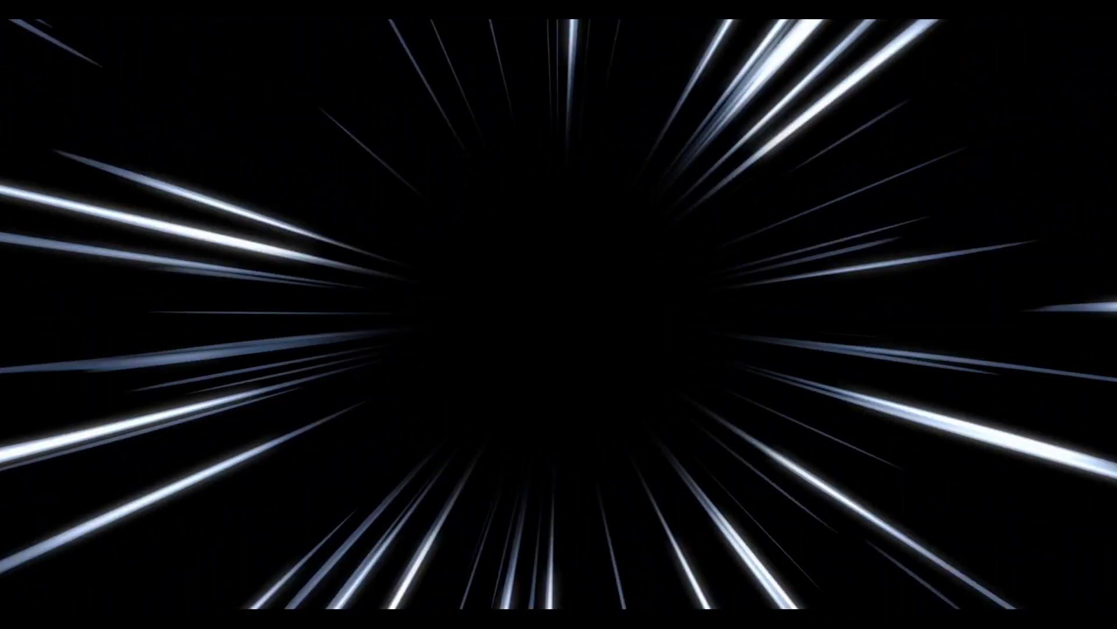
pyautogui.click(265, 406)
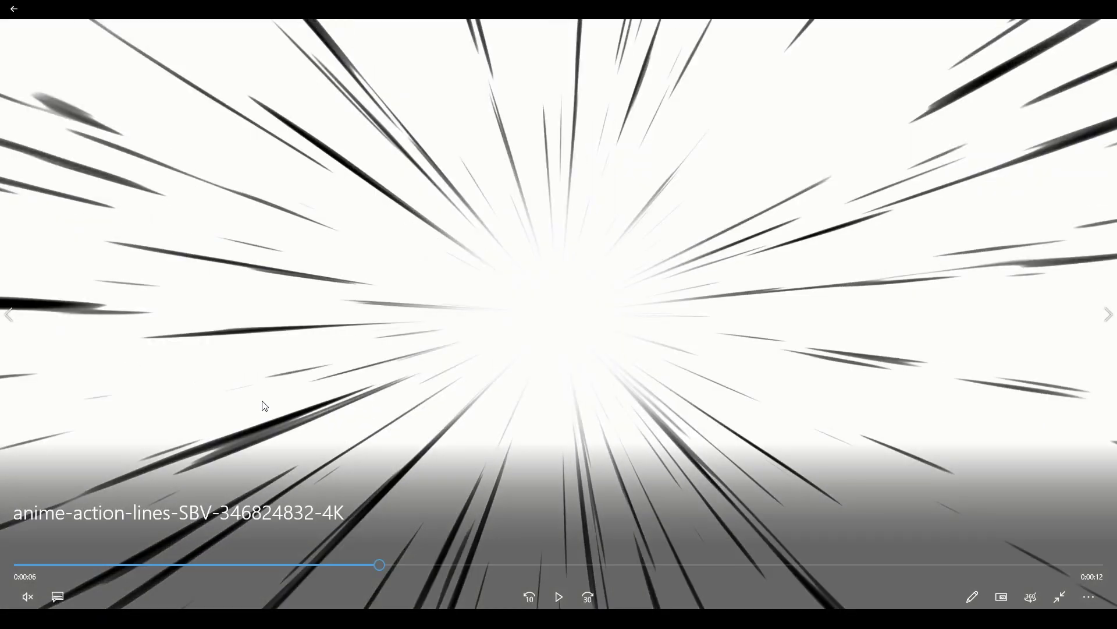
pyautogui.moveTo(185, 565); pyautogui.dragTo(80, 564)
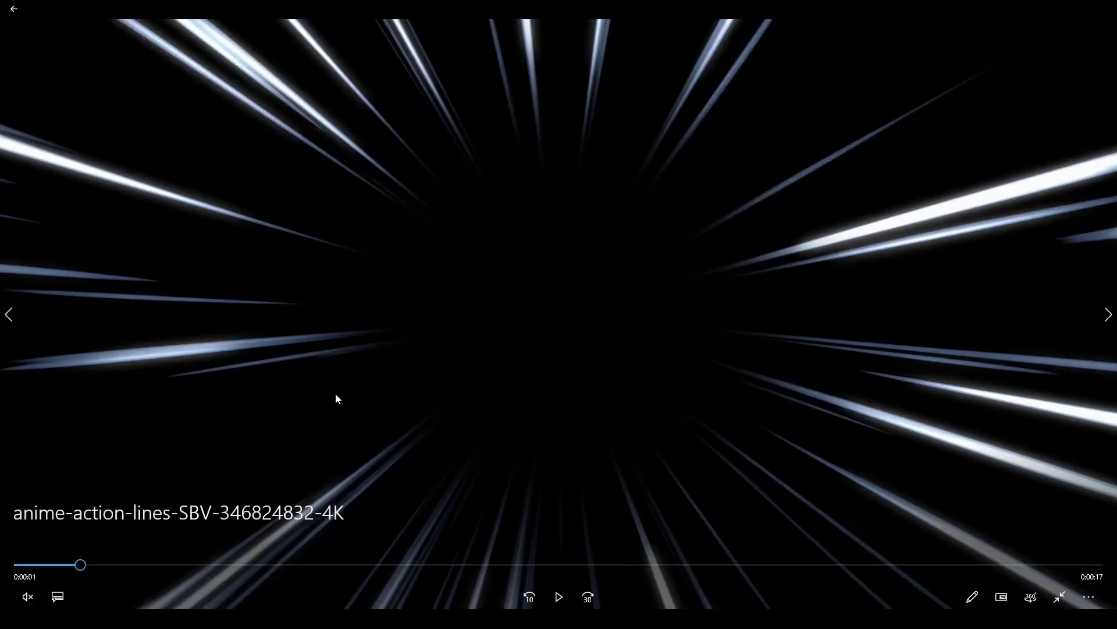
pyautogui.click(336, 399)
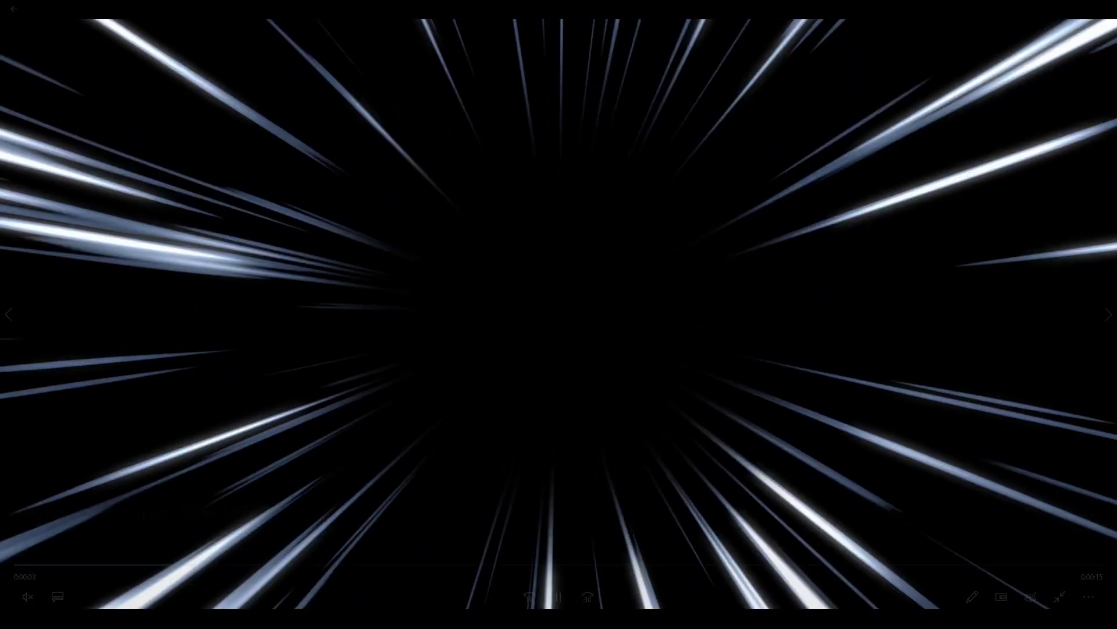
pyautogui.press('space')
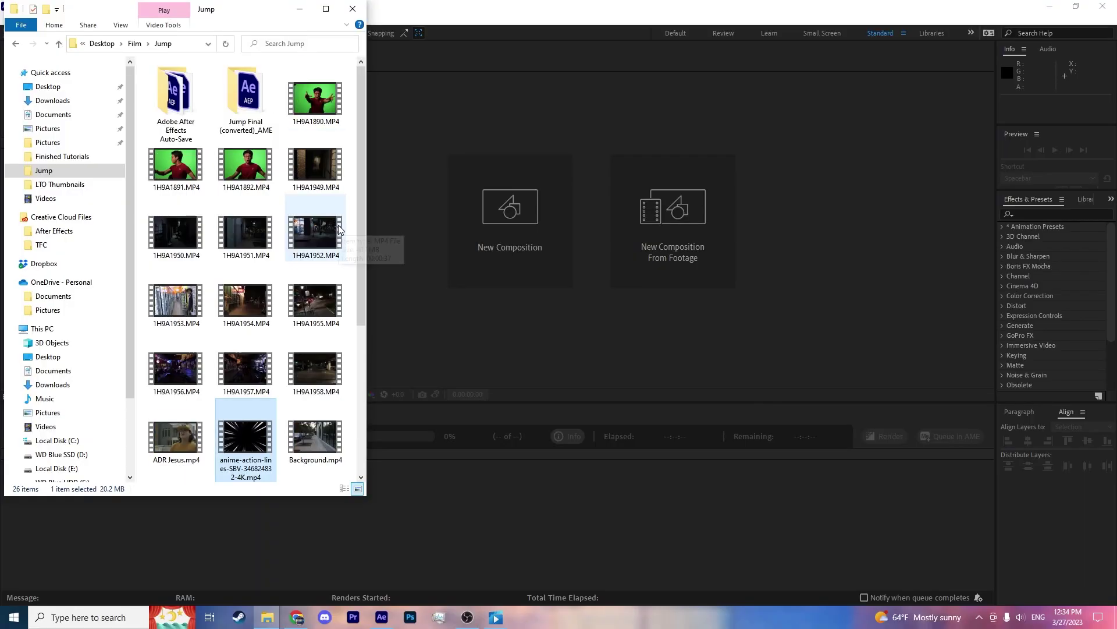
# Import 1H9A1892.MP4, the anime-action-lines clip and Background.mp4 from the Jump folder into the After Effects project.
pyautogui.click(245, 172)
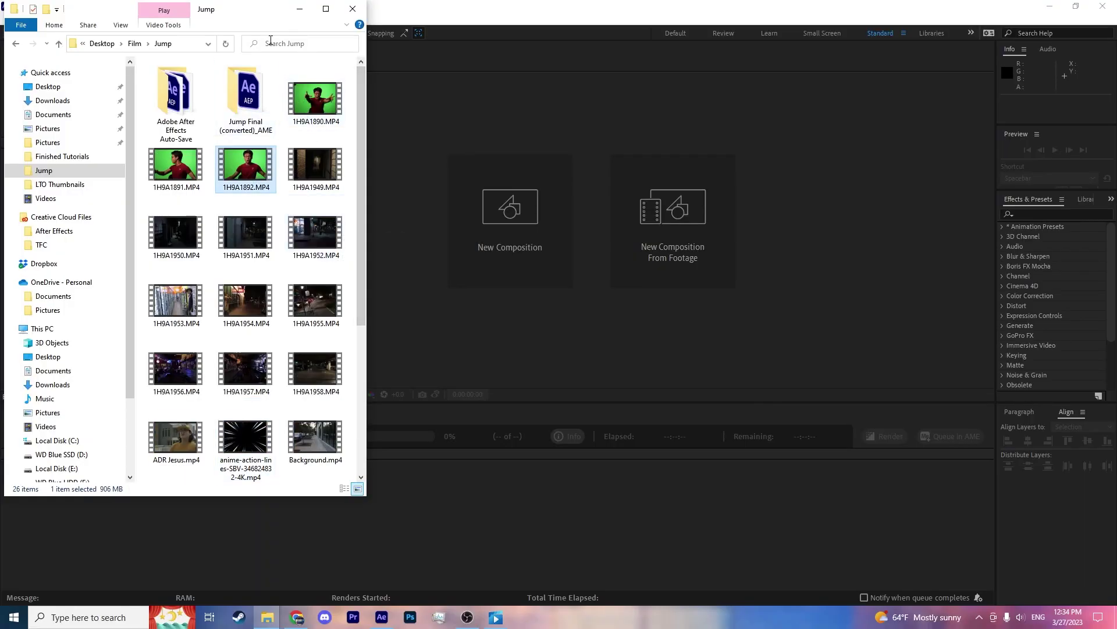
pyautogui.moveTo(261, 10); pyautogui.dragTo(807, 61)
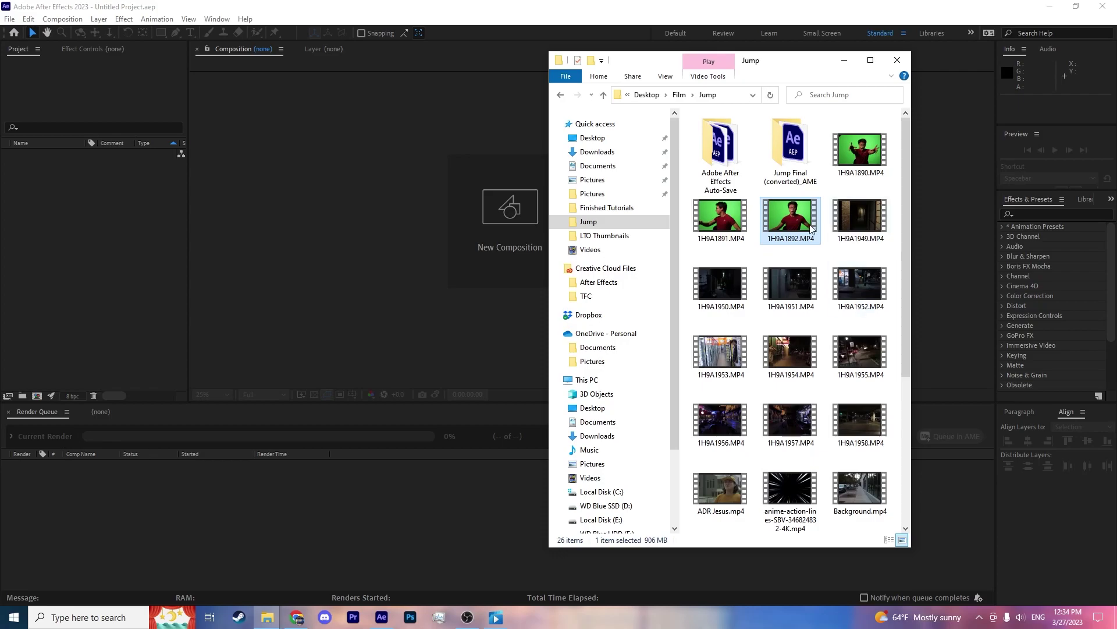
pyautogui.moveTo(812, 229); pyautogui.dragTo(58, 244)
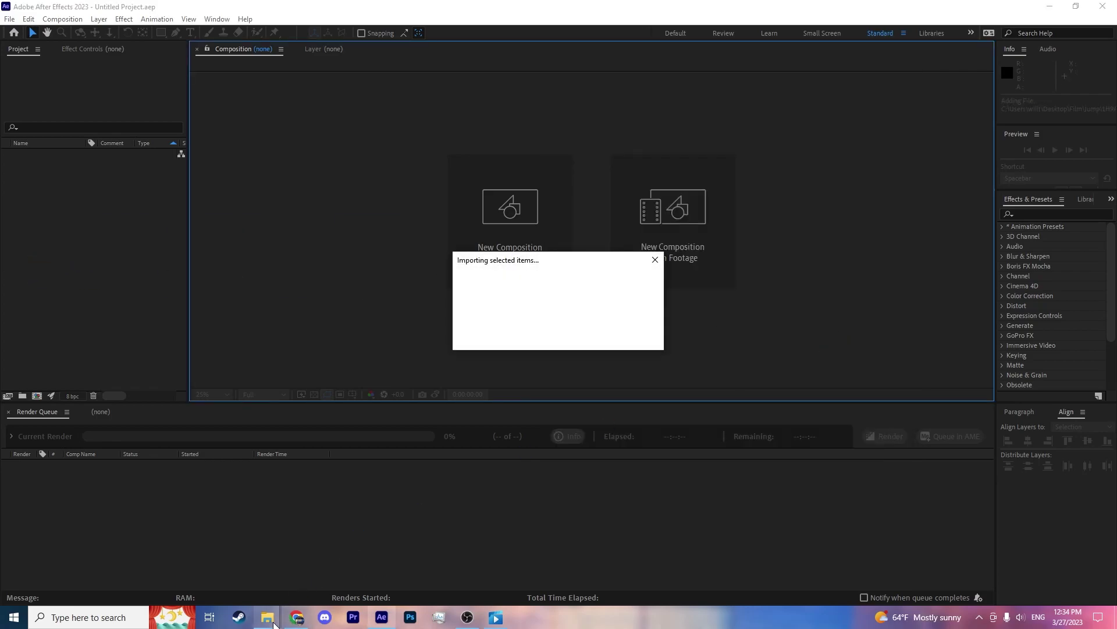
pyautogui.click(235, 559)
pyautogui.moveTo(858, 283); pyautogui.dragTo(153, 311)
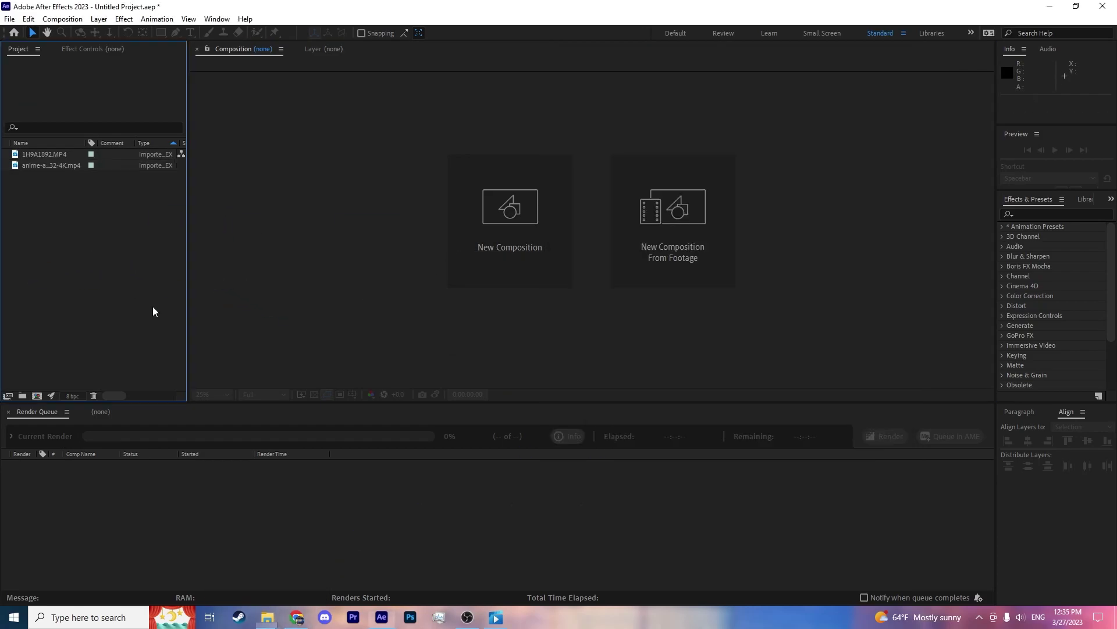
# Create a new composition from the green-screen clip 1H9A1892.MP4.
pyautogui.click(58, 154)
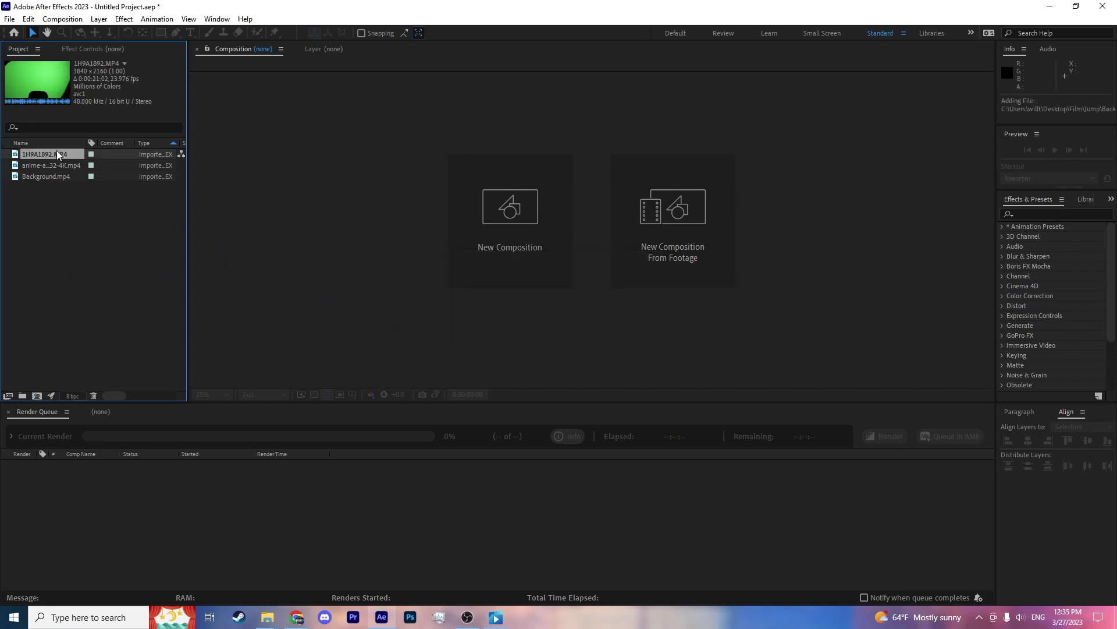
pyautogui.moveTo(39, 155); pyautogui.dragTo(35, 399)
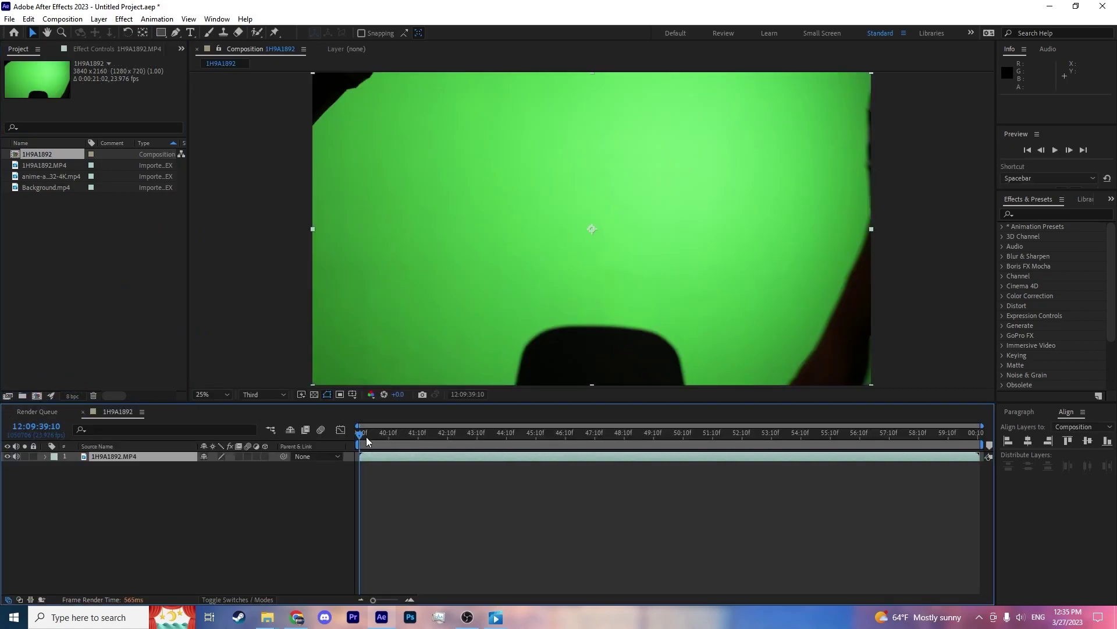
# Set the work area from 12:09:45:08 to 12:09:57:04, trim the composition to it, and preview the trimmed clip.
pyautogui.moveTo(367, 440); pyautogui.dragTo(533, 467)
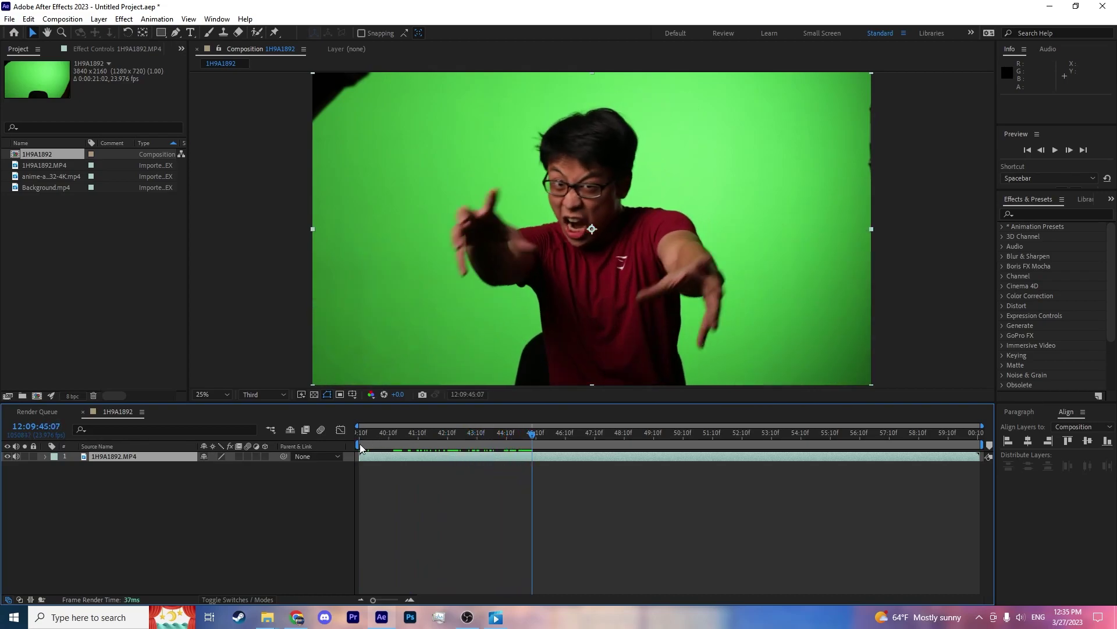
pyautogui.moveTo(359, 447); pyautogui.dragTo(891, 462)
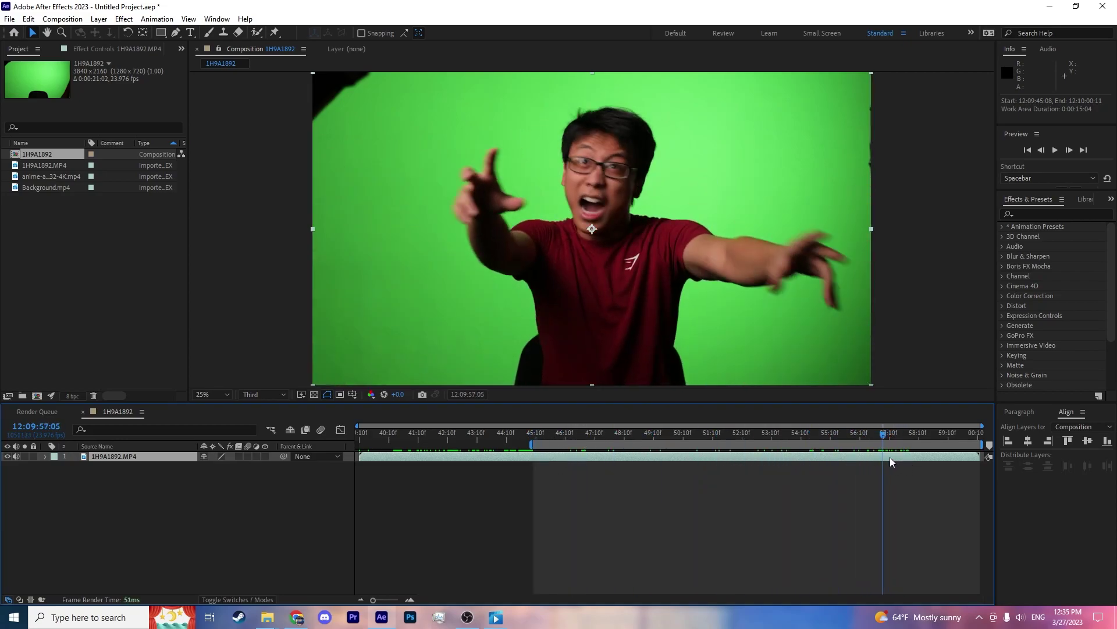
pyautogui.moveTo(985, 446); pyautogui.dragTo(886, 448)
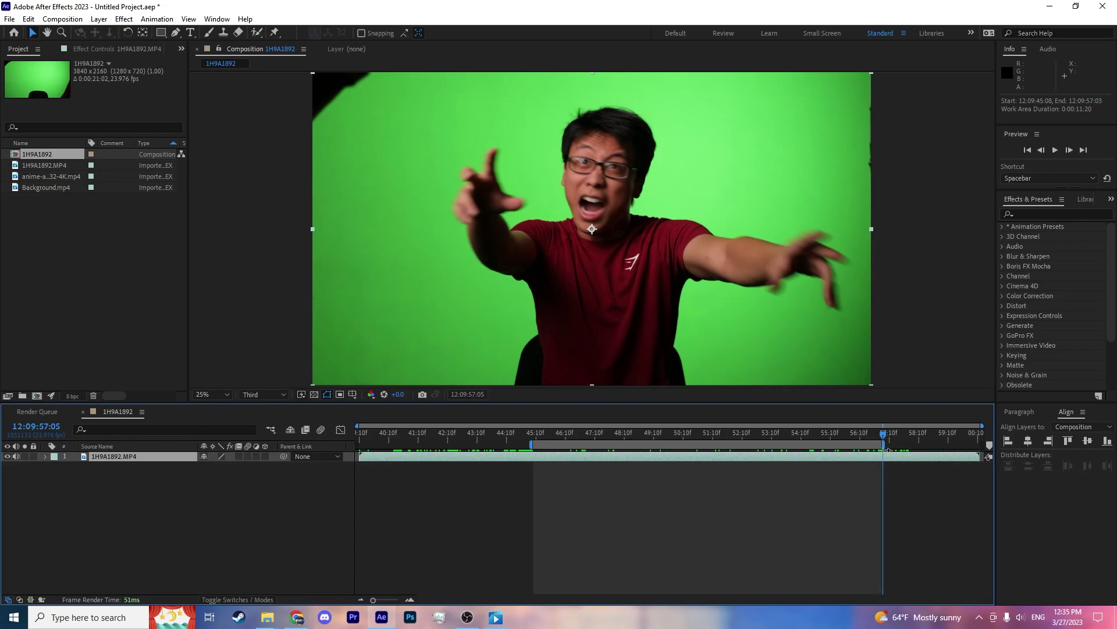
pyautogui.click(62, 19)
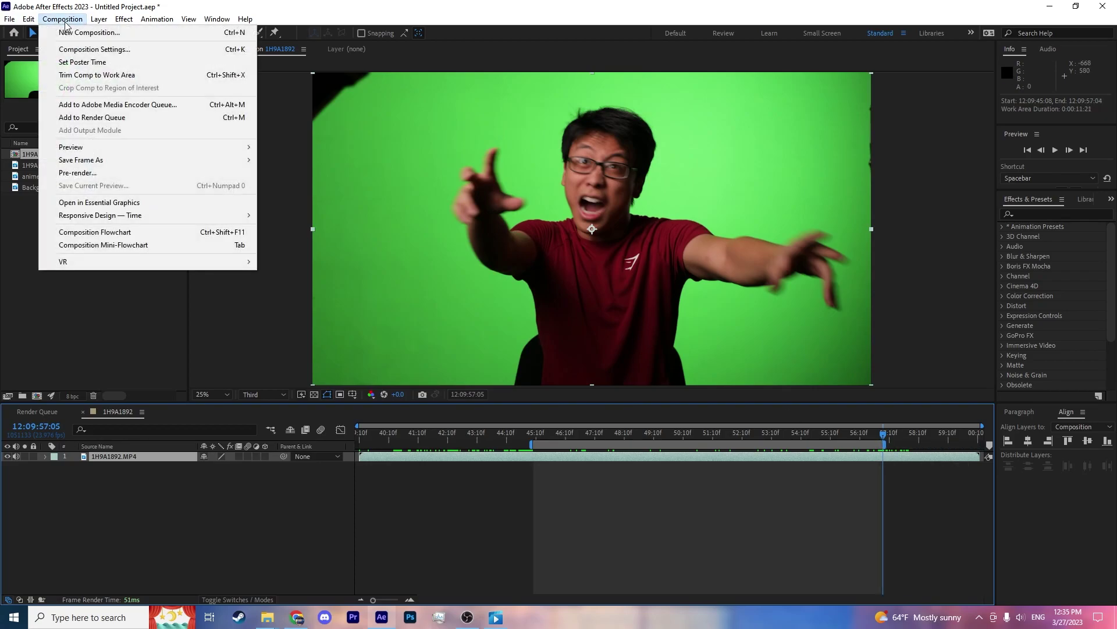
pyautogui.click(97, 75)
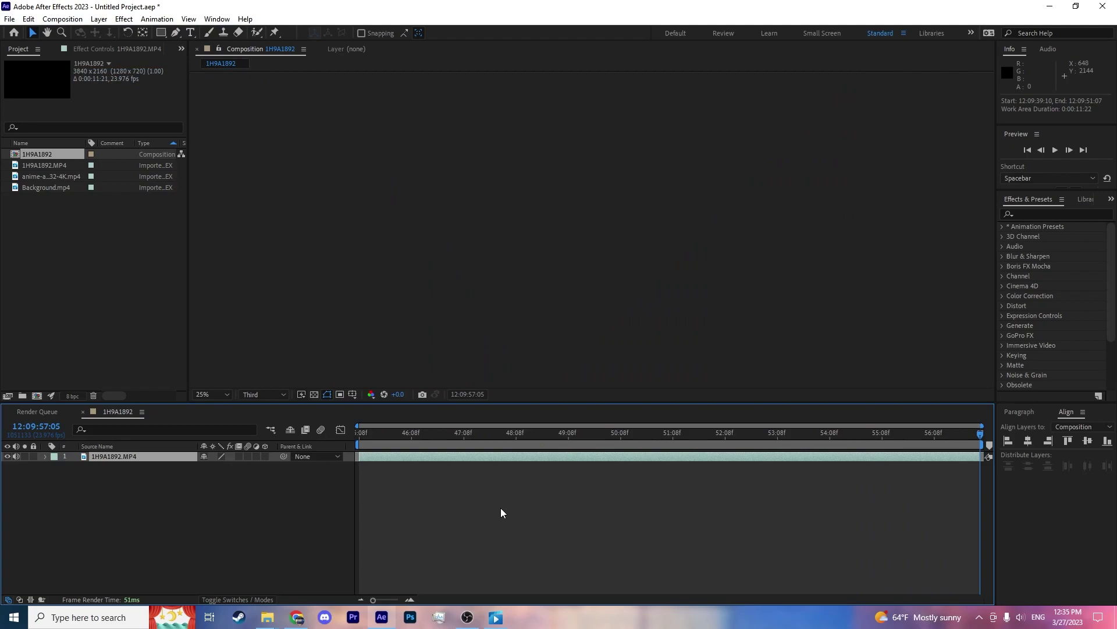
pyautogui.press('space')
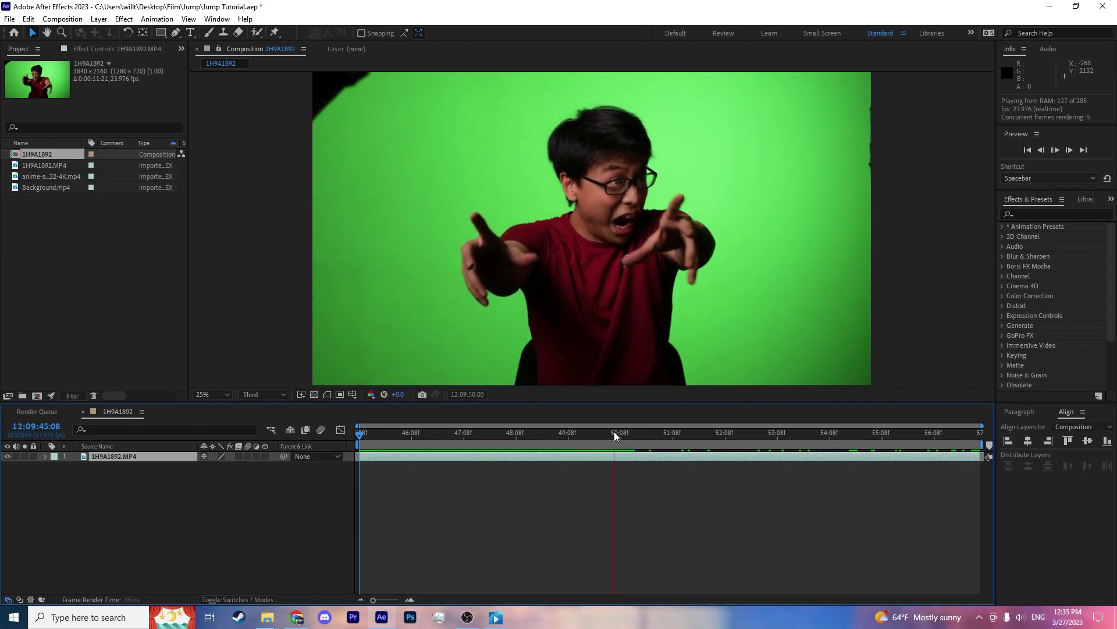
pyautogui.press('space')
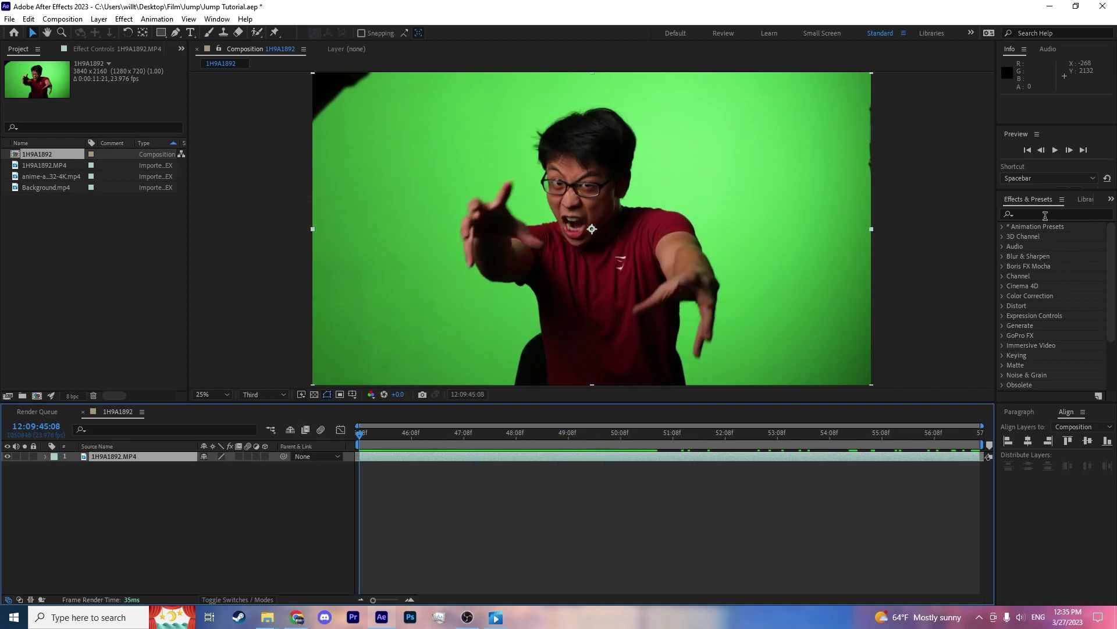
# Find the Keylight + Key Cleaner + Advanced Spill Suppressor preset and apply it to the 1H9A1892.MP4 layer.
pyautogui.click(217, 19)
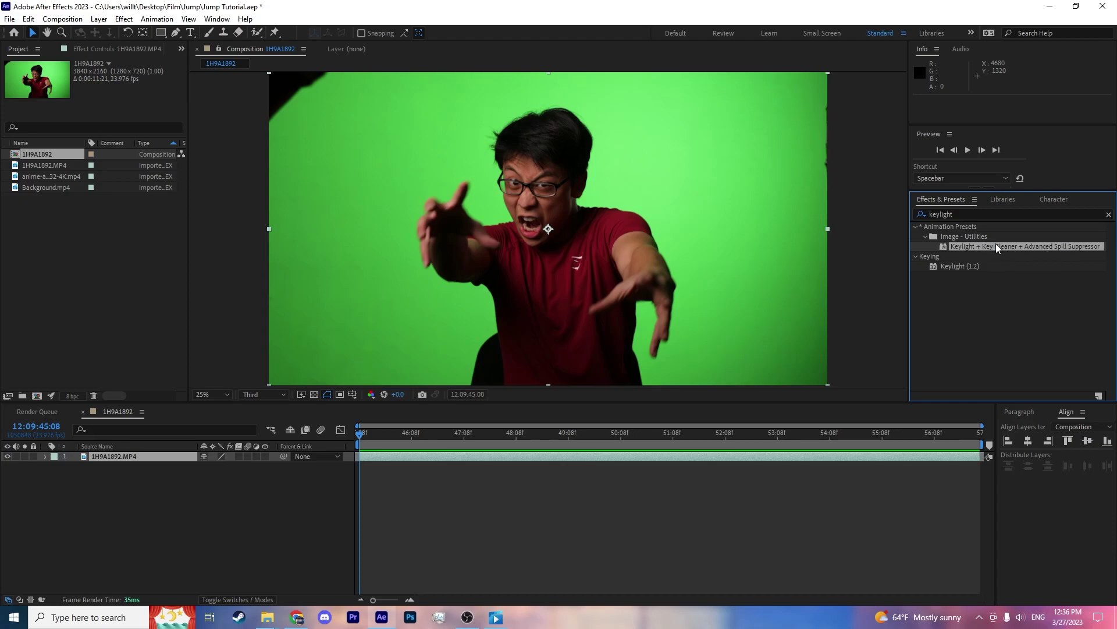
pyautogui.moveTo(997, 248); pyautogui.dragTo(151, 462)
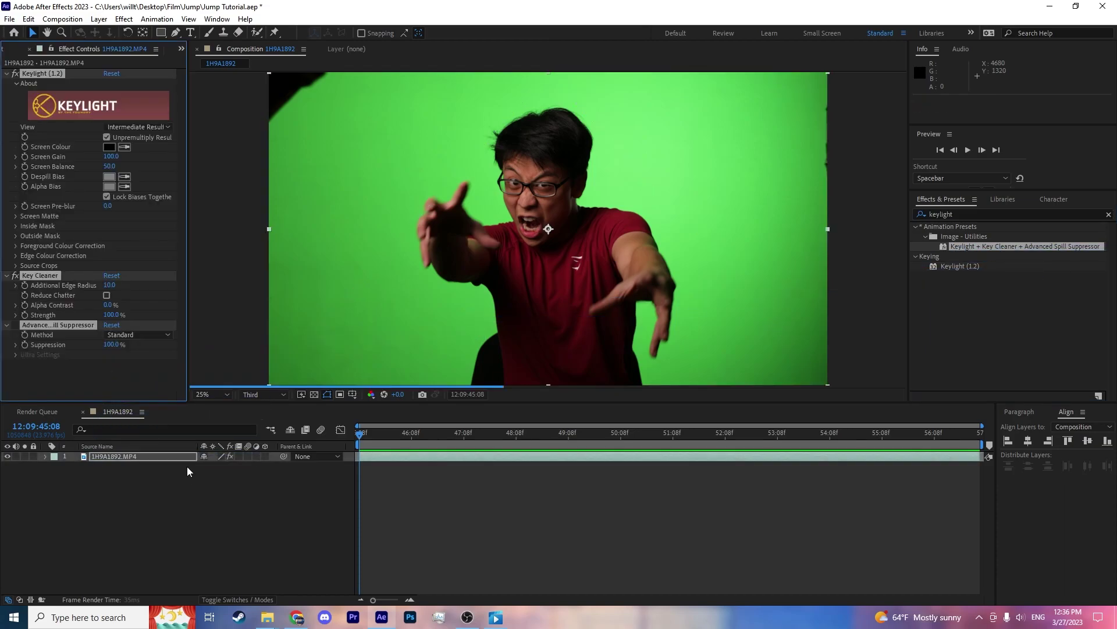
# Rename the 1H9A1892 composition as Verse Jump.
pyautogui.click(11, 50)
pyautogui.click(29, 151)
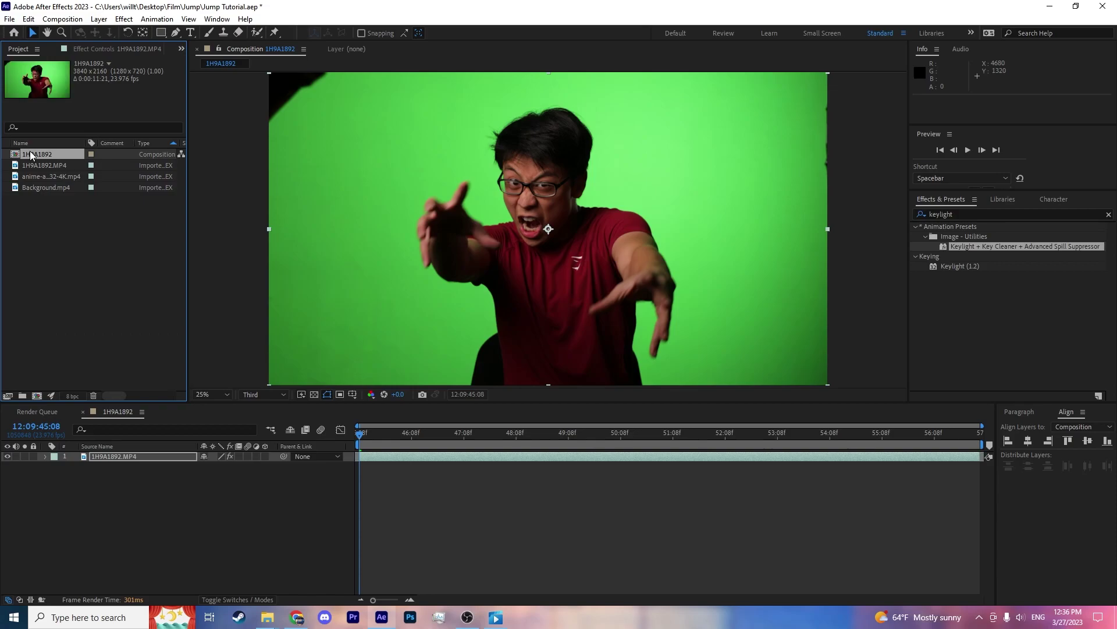
pyautogui.press('Return')
pyautogui.write('Jump')
pyautogui.press('Return')
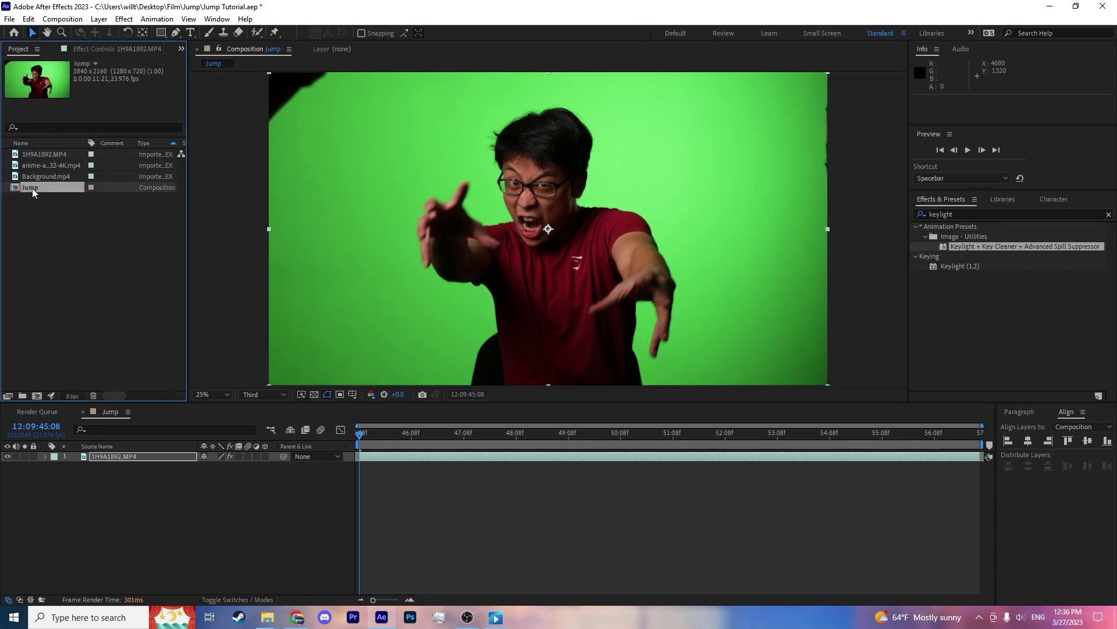
pyautogui.press('Return')
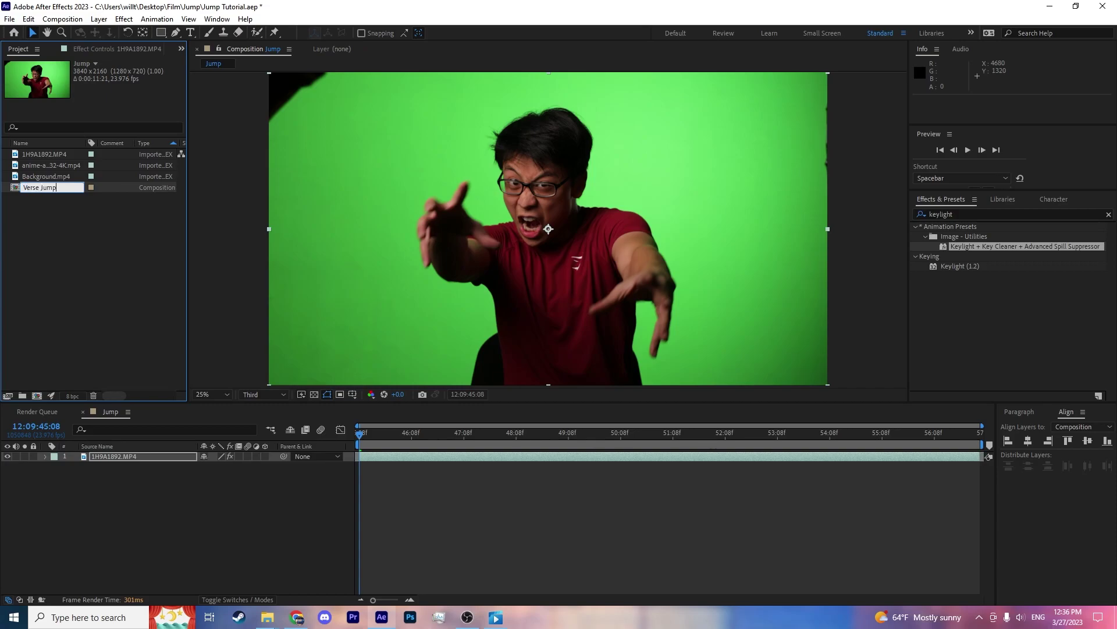
pyautogui.write('Verse Jump')
pyautogui.press('Return')
# Sample the green backdrop beside the actor as Keylight's Screen Colour on the 1H9A1892.MP4 layer.
pyautogui.click(83, 50)
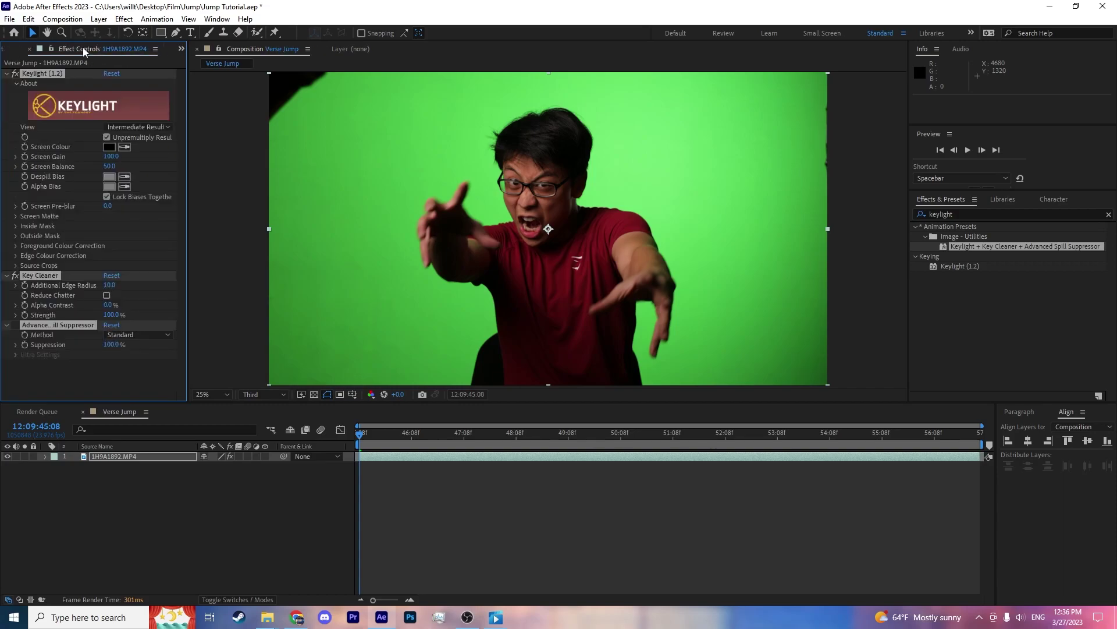
pyautogui.click(119, 457)
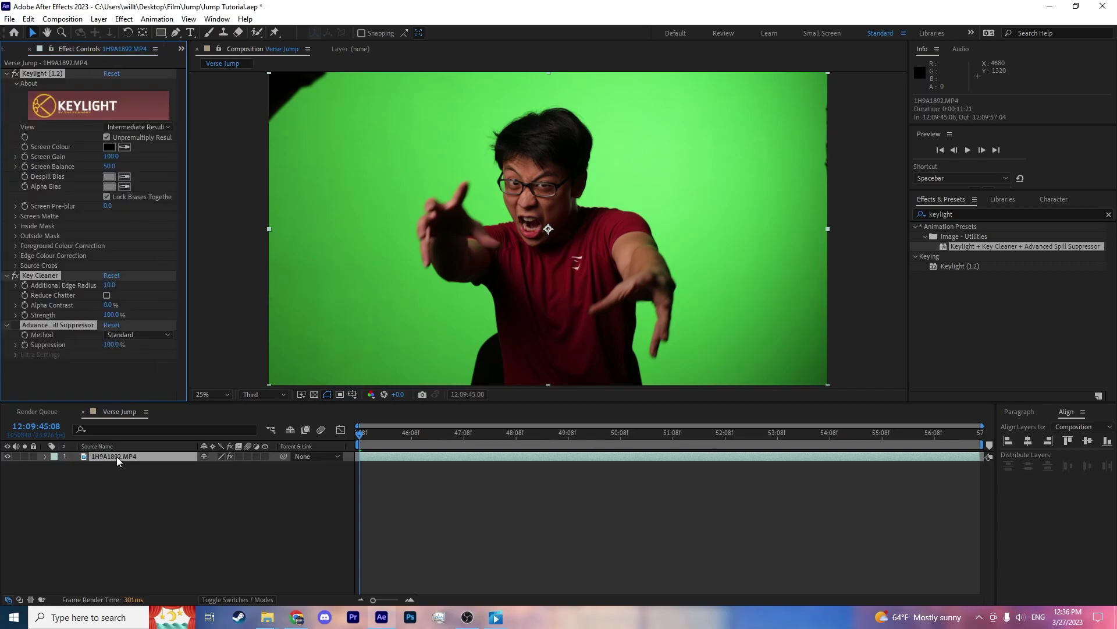
pyautogui.click(70, 53)
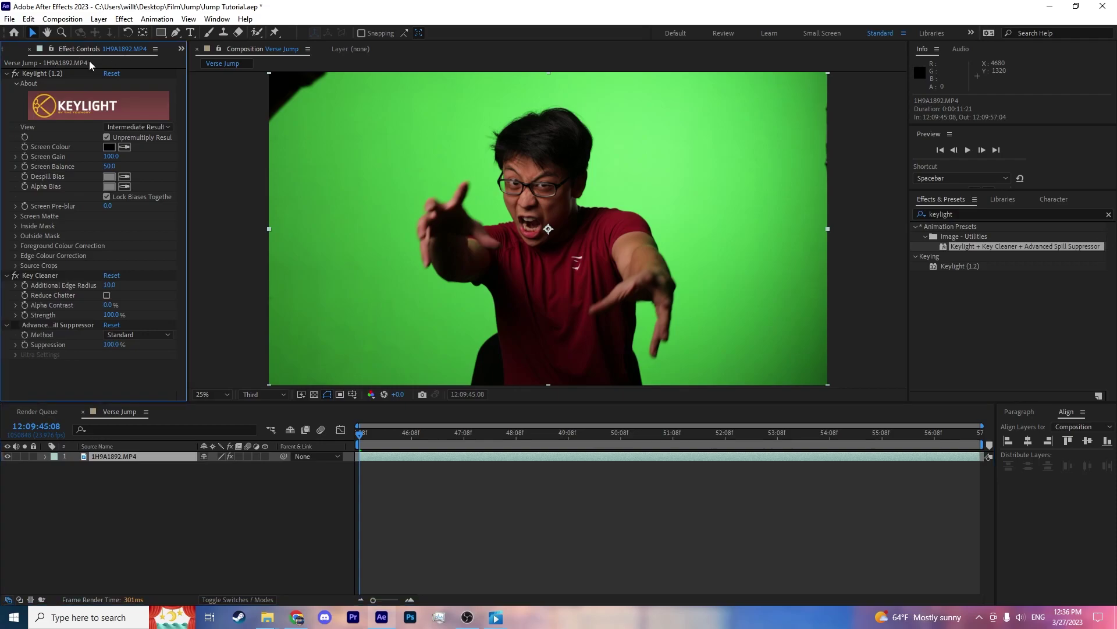
pyautogui.click(136, 128)
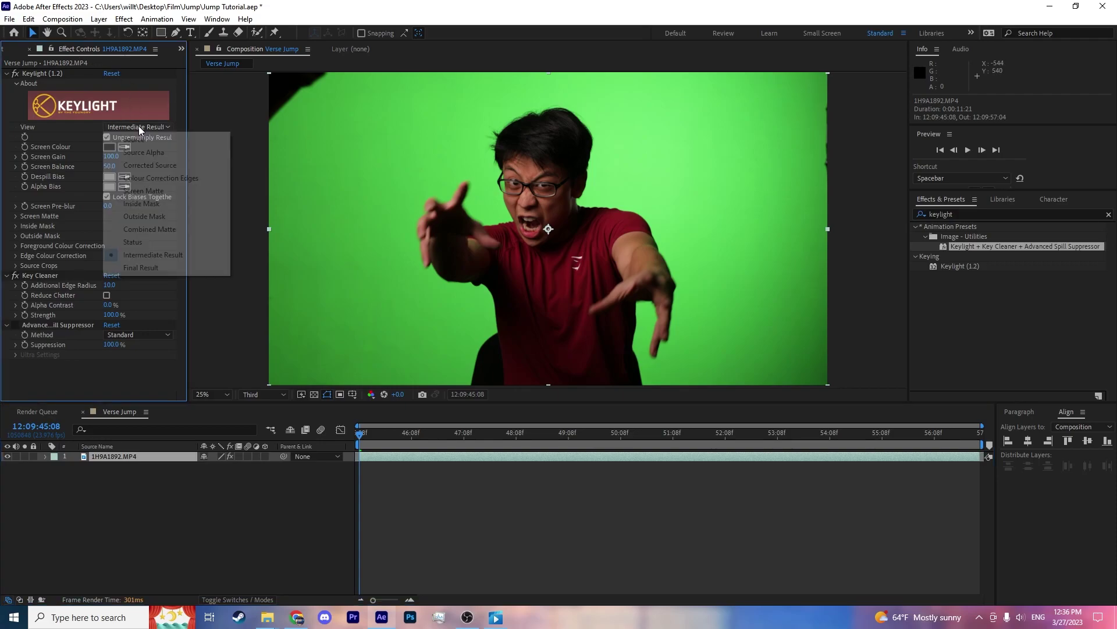
pyautogui.click(144, 129)
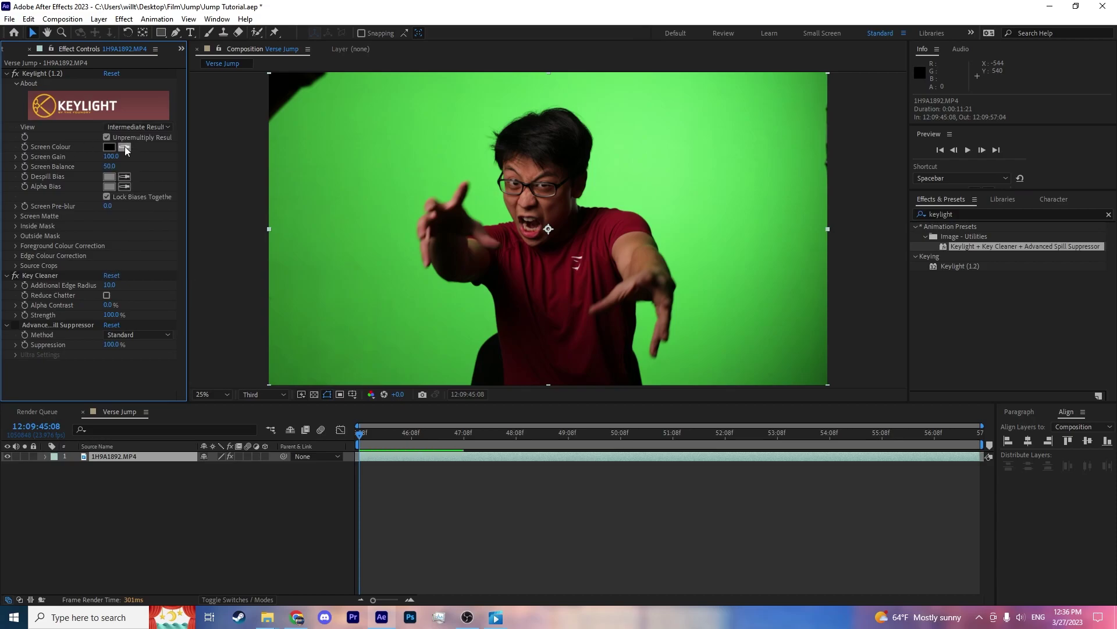
pyautogui.click(123, 146)
pyautogui.click(440, 149)
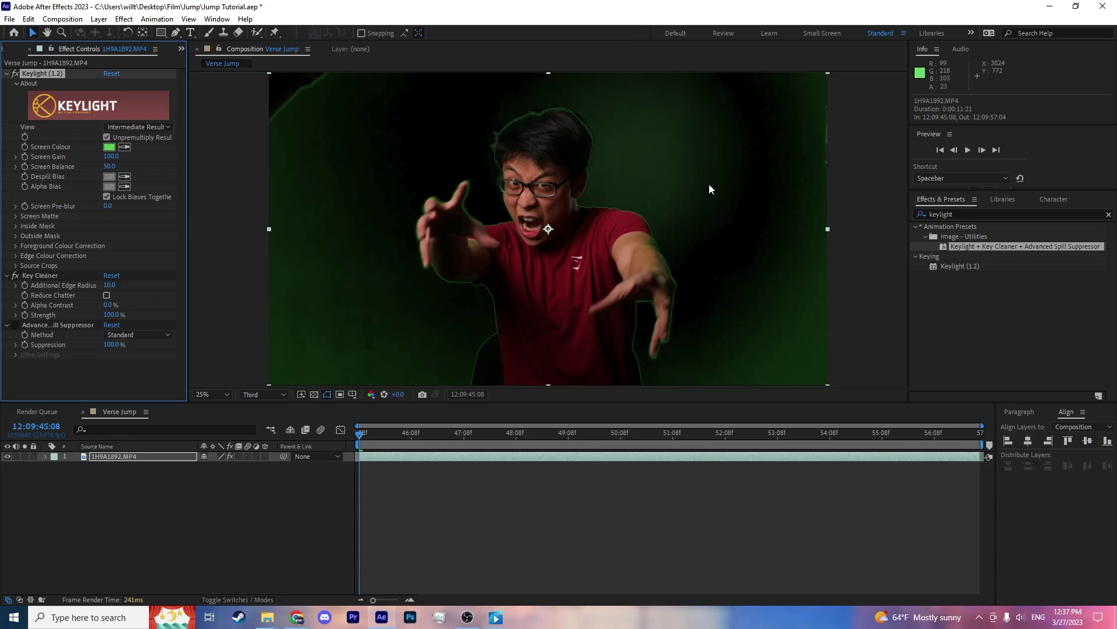
# Switch Keylight's view to Combined Matte and set the Screen Matte's Clip Black to 35, Clip Rollback to 3.8 and Screen Softness to 4.3.
pyautogui.click(146, 130)
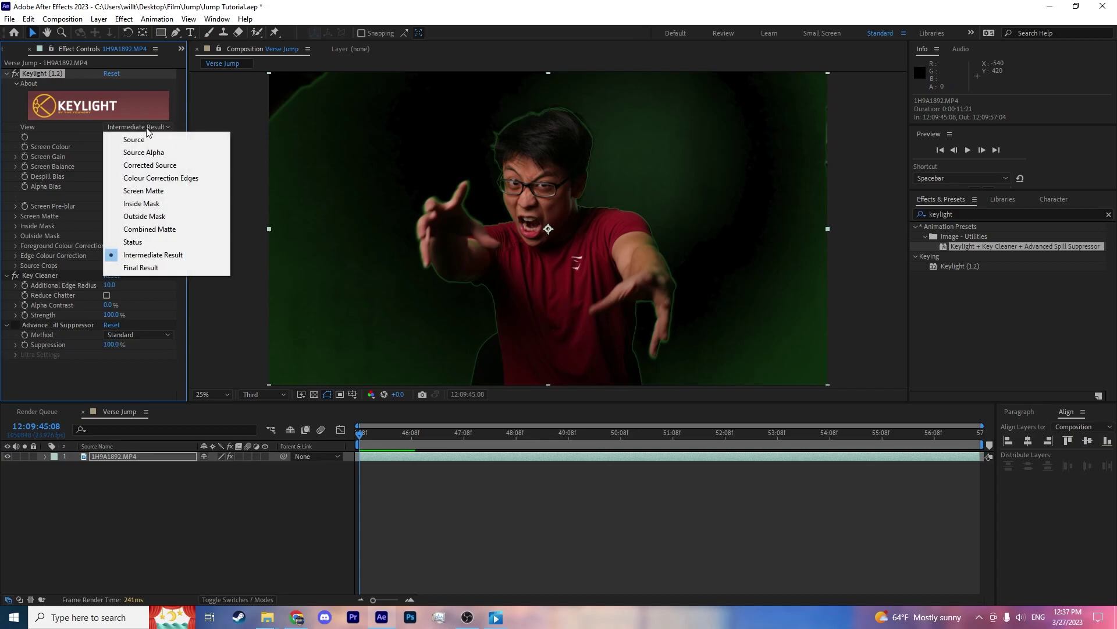
pyautogui.click(149, 230)
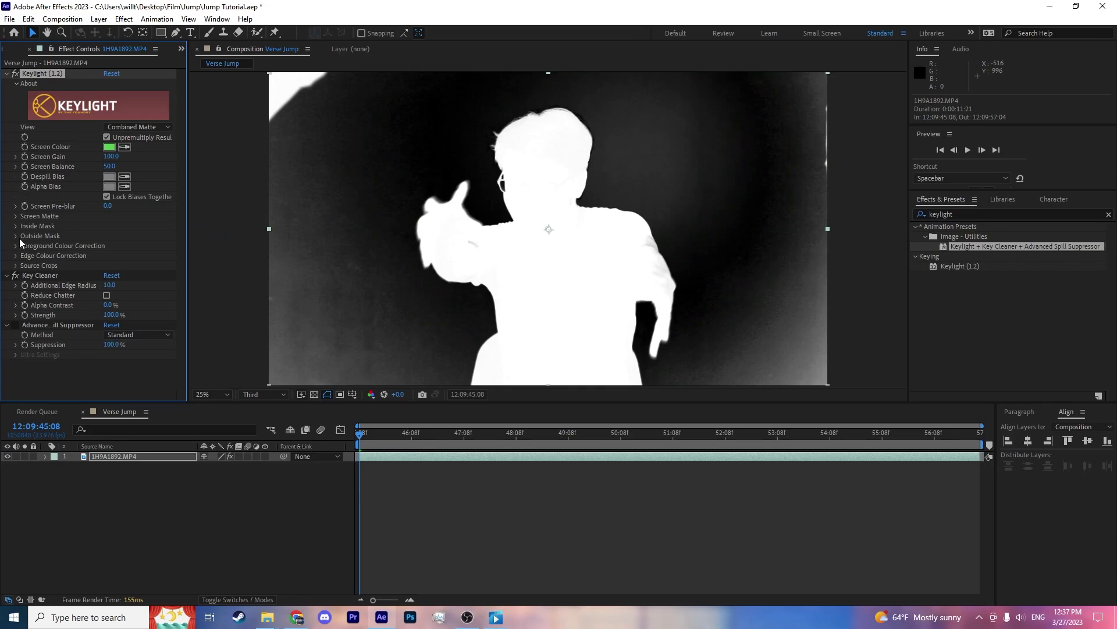
pyautogui.click(16, 217)
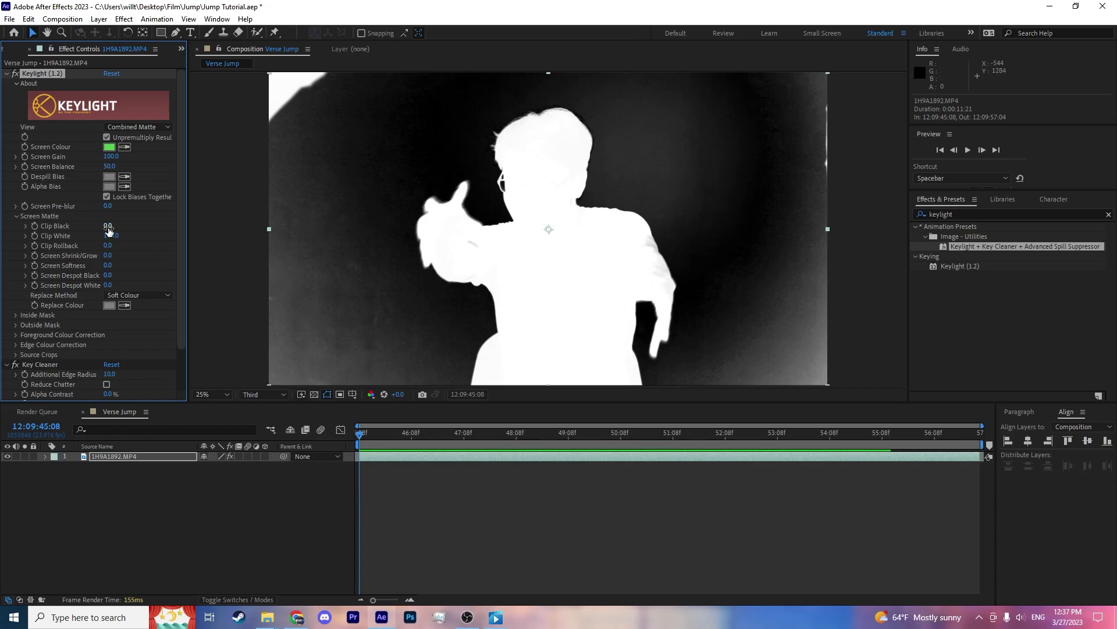
pyautogui.moveTo(107, 226); pyautogui.dragTo(106, 274)
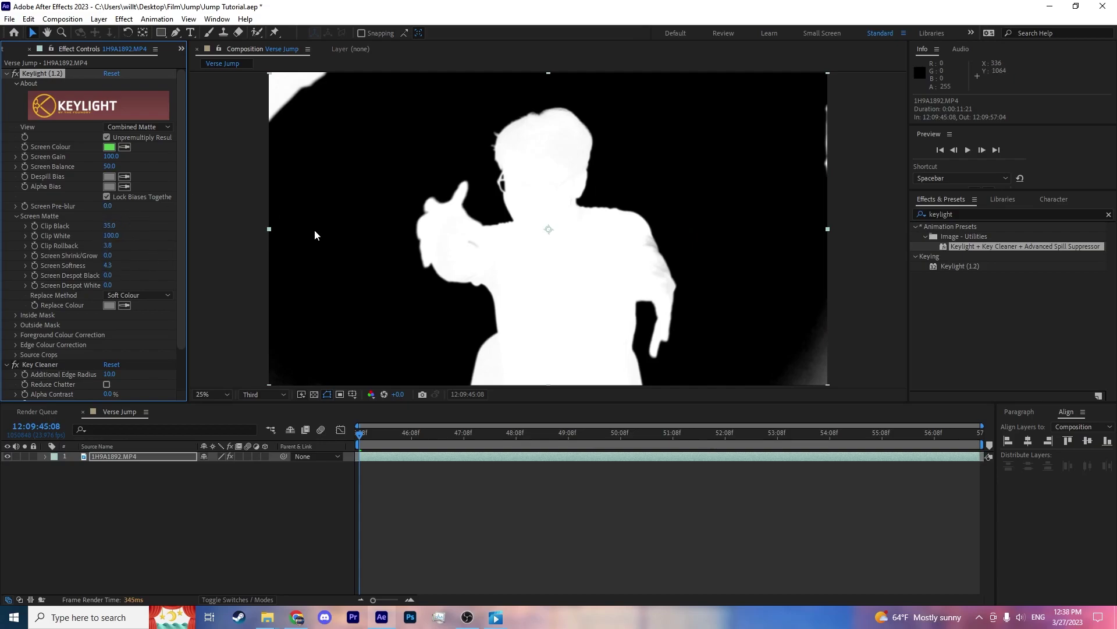
# Set Keylight's Clip White to 99 and return its view to Final Result.
pyautogui.moveTo(110, 235); pyautogui.dragTo(108, 235)
pyautogui.click(127, 128)
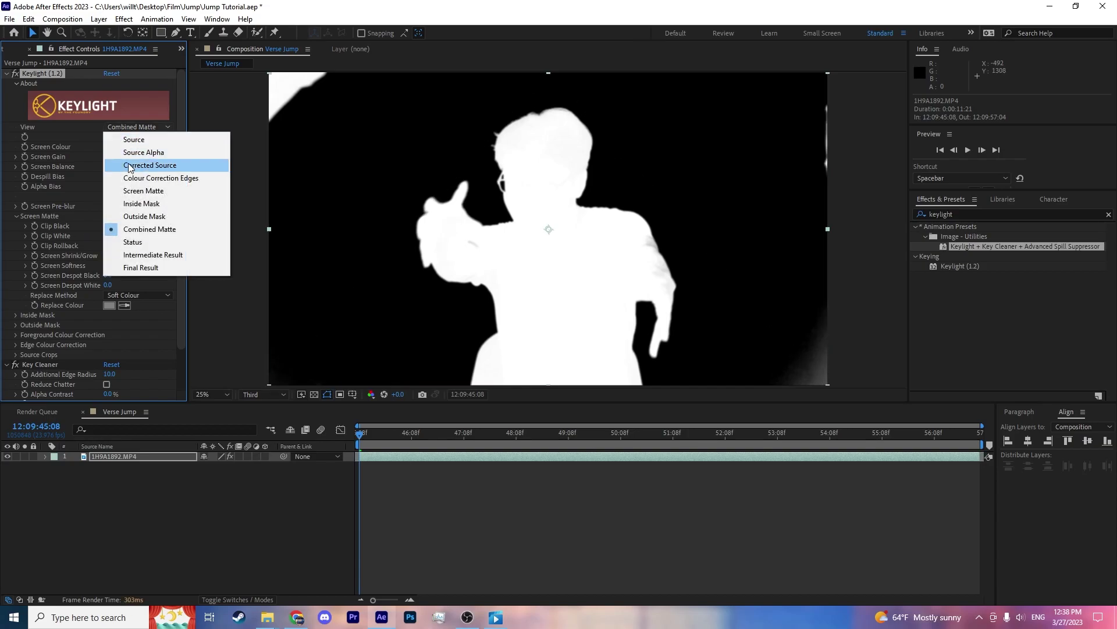
pyautogui.click(140, 268)
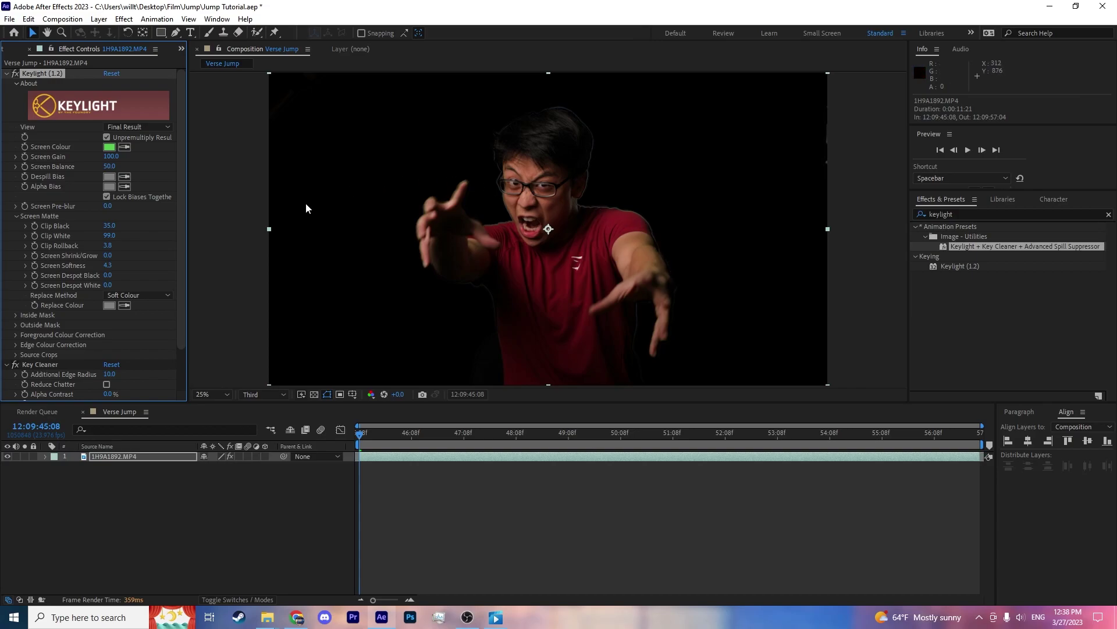
# Set Key Cleaner's Additional Edge Radius to 8.8 and the Advanced Spill Suppressor's Method to Ultra.
pyautogui.scroll(-2, 178, 347)
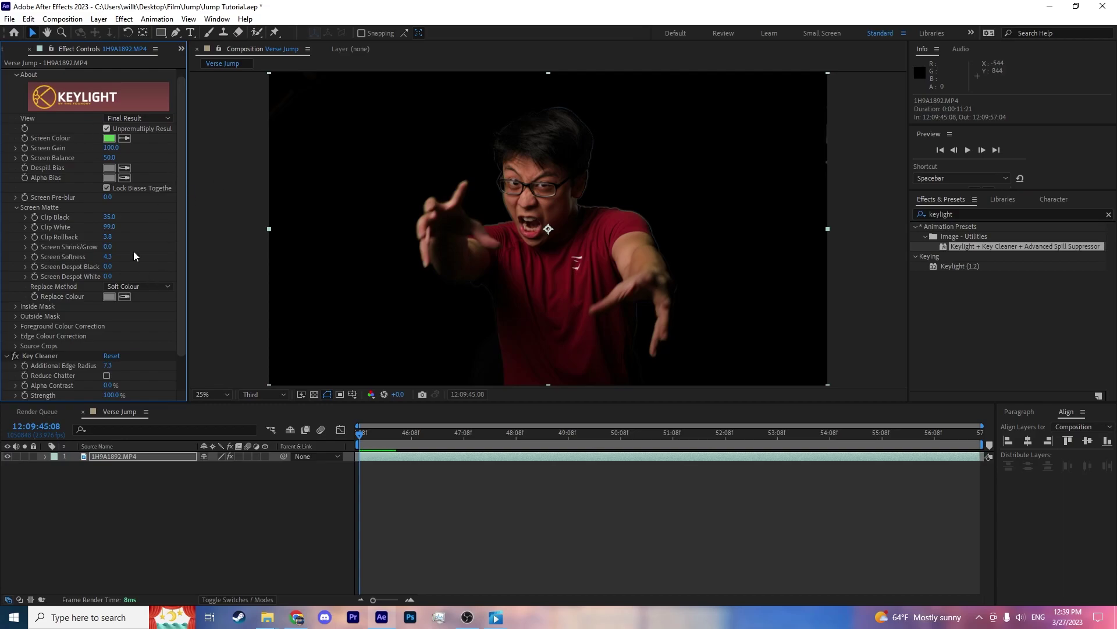
pyautogui.click(131, 115)
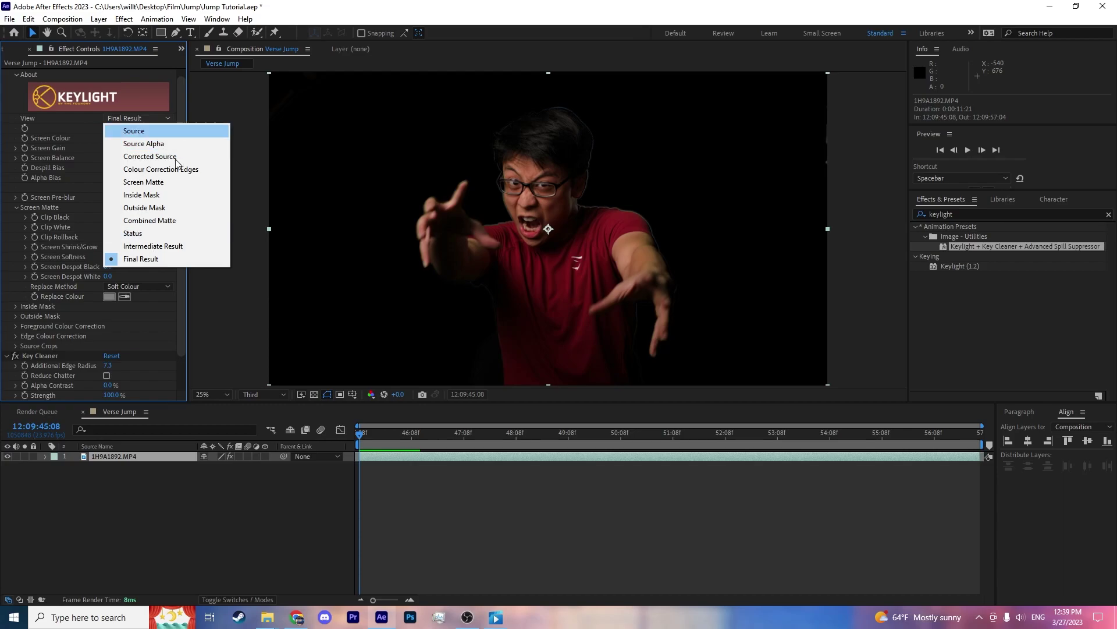
pyautogui.click(182, 107)
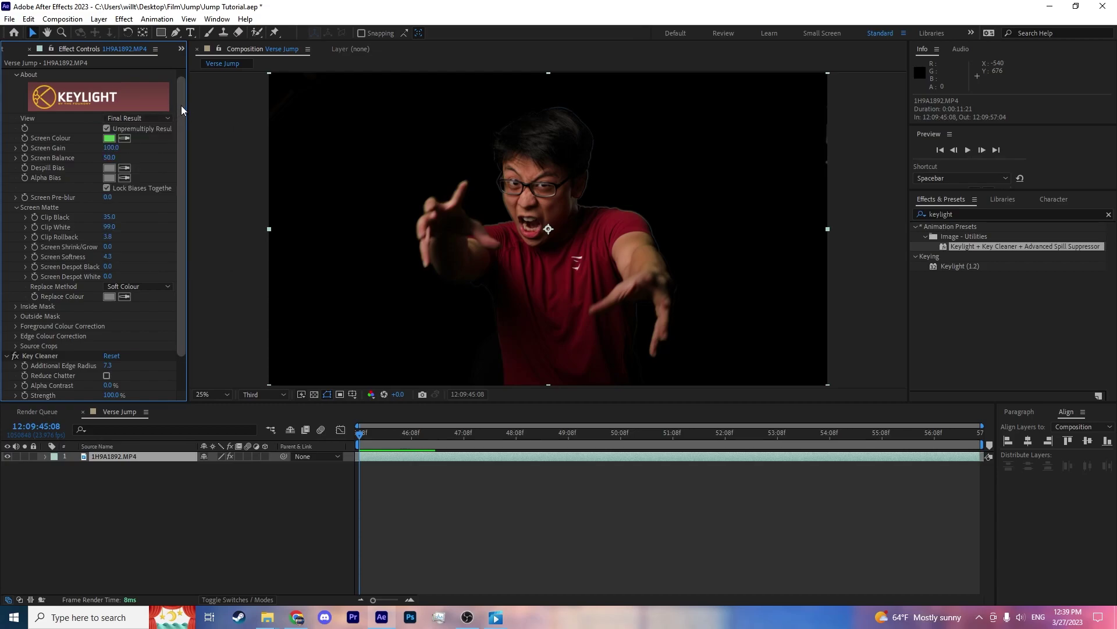
pyautogui.scroll(-3, 182, 116)
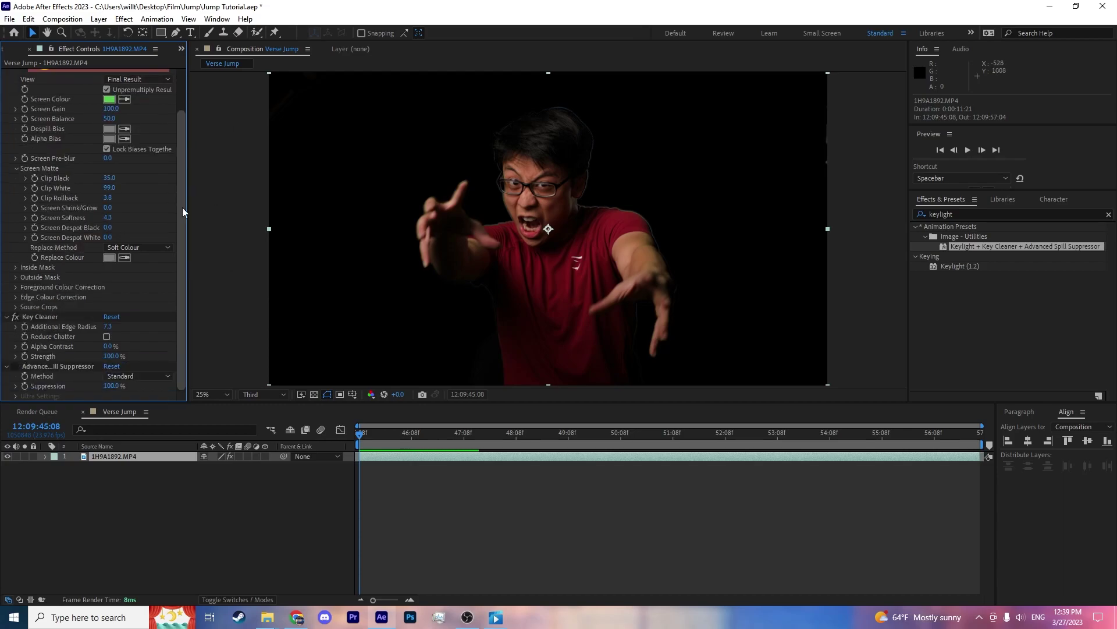
pyautogui.scroll(2, 183, 207)
pyautogui.scroll(-2, 183, 211)
pyautogui.moveTo(107, 327)
pyautogui.mouseDown()
pyautogui.moveTo(198, 332)
pyautogui.moveTo(110, 332)
pyautogui.mouseUp()
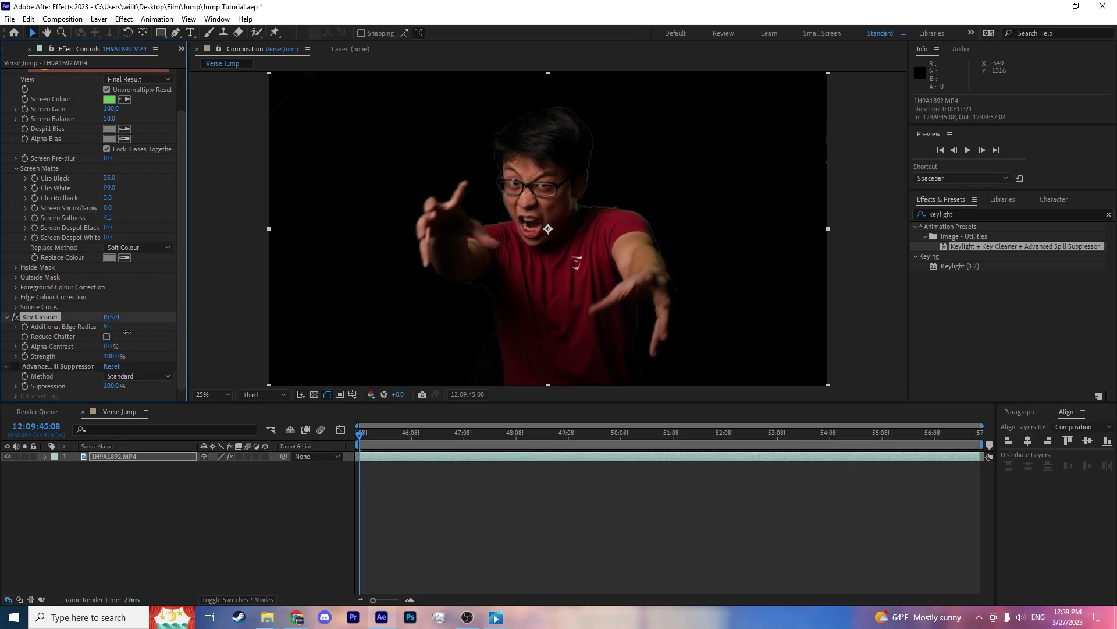
pyautogui.click(127, 376)
pyautogui.click(126, 400)
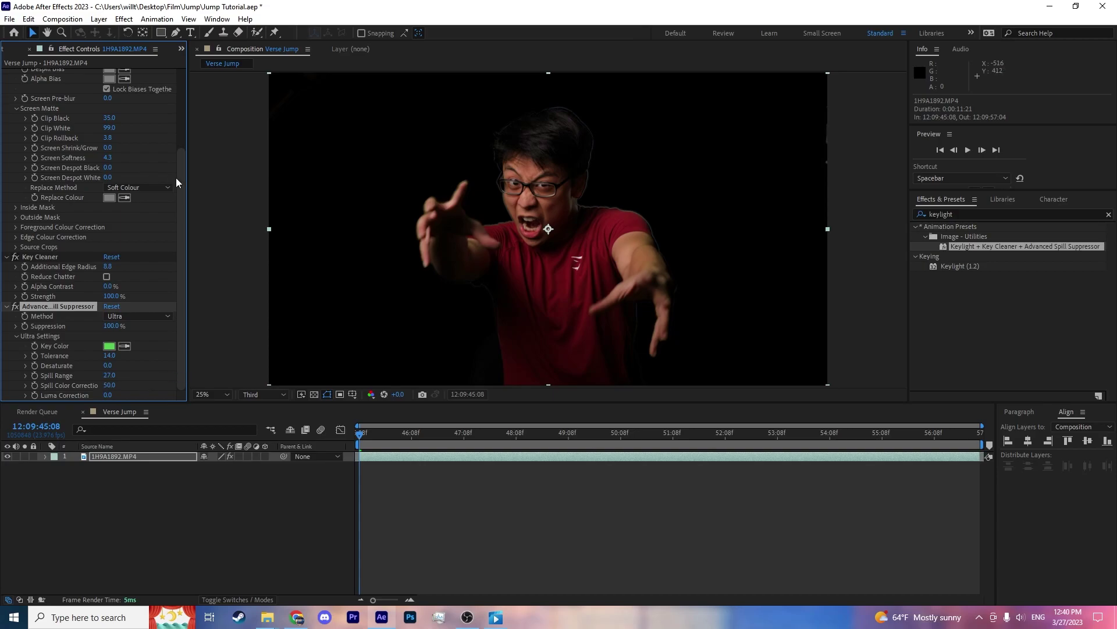
# Set Keylight's Screen Shrink/Grow to -2.0 to tighten the matte around the actor.
pyautogui.scroll(2, 115, 168)
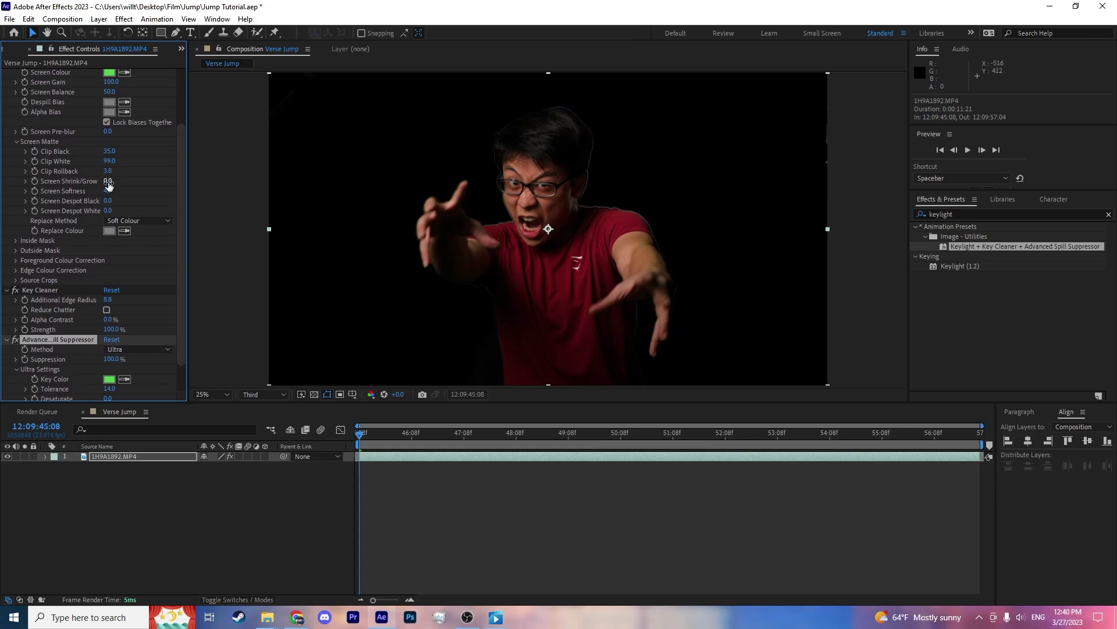
pyautogui.moveTo(108, 186)
pyautogui.mouseDown()
pyautogui.moveTo(193, 189)
pyautogui.moveTo(4, 181)
pyautogui.moveTo(111, 196)
pyautogui.mouseUp()
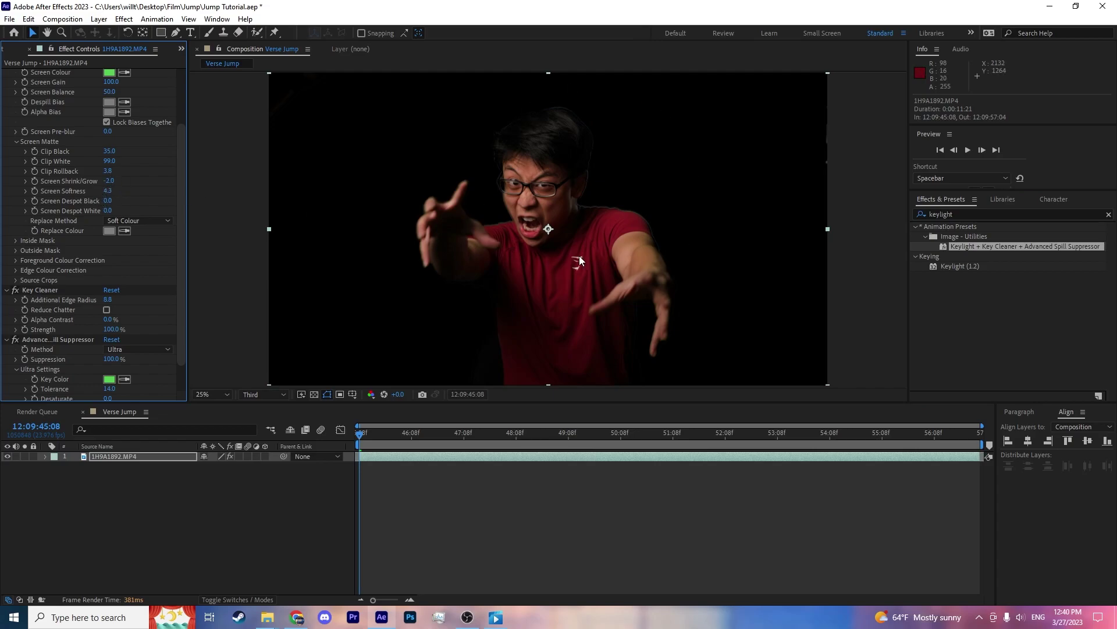
pyautogui.click(561, 292)
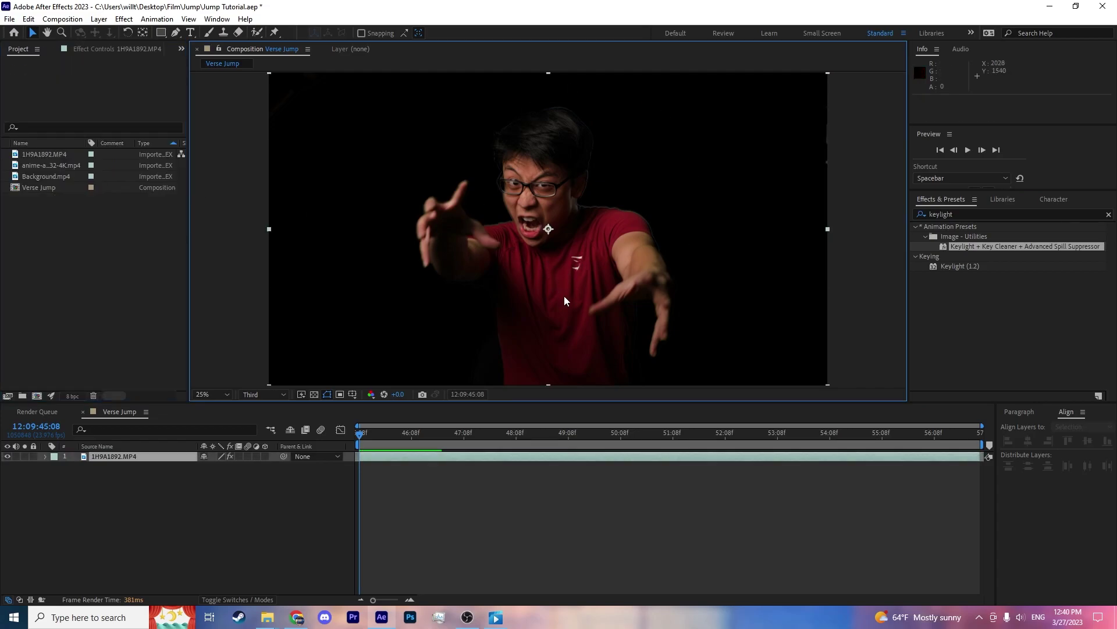
# Draw a Pen mask around the actor on the 1H9A1892.MP4 layer, extending beyond the frame's upper and lower edges.
pyautogui.click(145, 456)
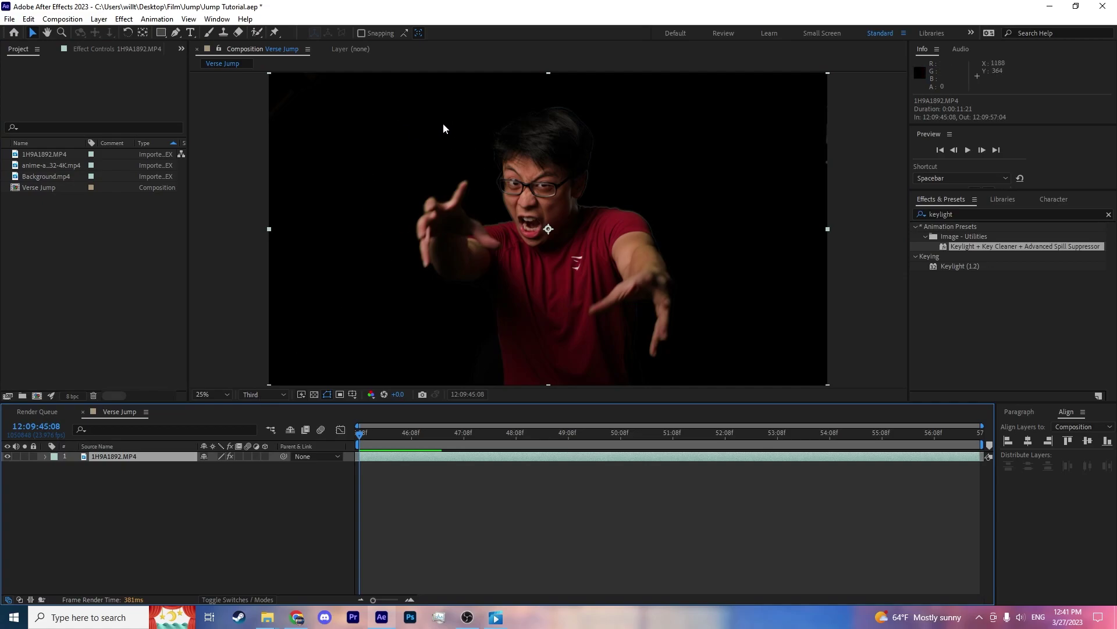
pyautogui.press('g')
pyautogui.click(431, 75)
pyautogui.click(393, 168)
pyautogui.click(384, 255)
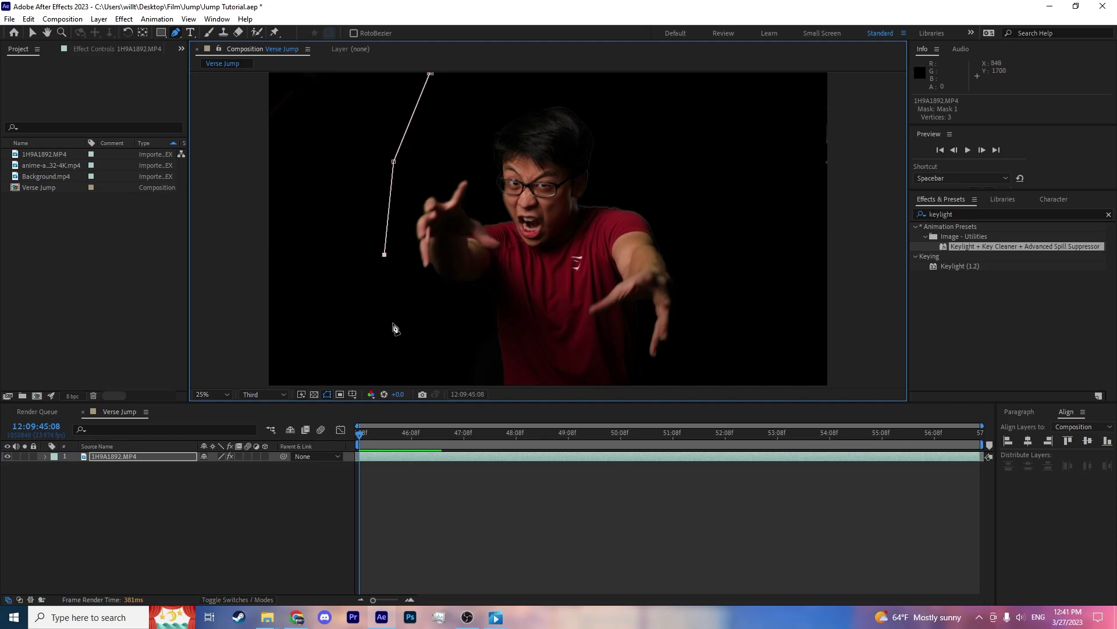
pyautogui.moveTo(442, 324); pyautogui.dragTo(424, 224)
pyautogui.click(357, 313)
pyautogui.click(696, 315)
pyautogui.click(699, 235)
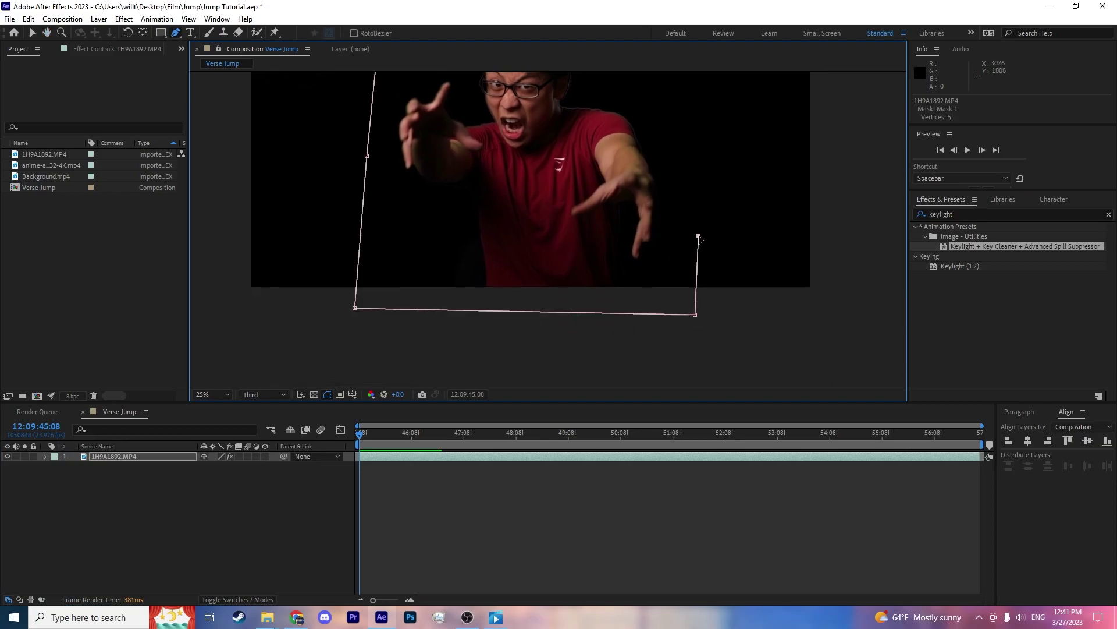
pyautogui.scroll(5, 704, 314)
pyautogui.click(697, 296)
pyautogui.click(688, 201)
pyautogui.click(674, 117)
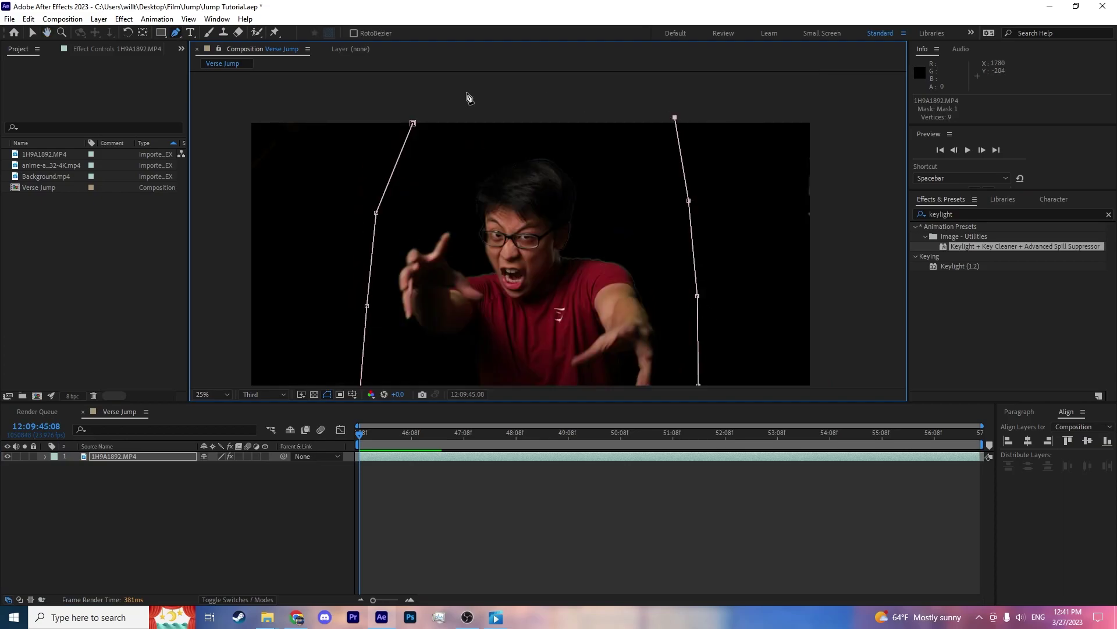
pyautogui.click(413, 123)
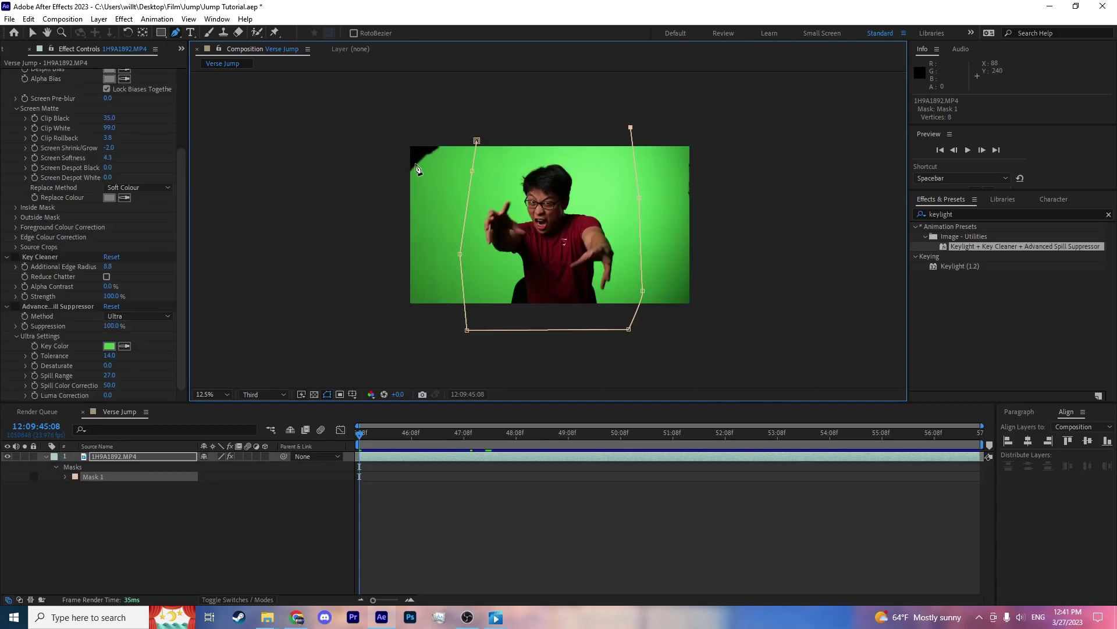
# Close the redrawn mask around the actor on the green-screen footage and re-enable Keylight, Key Cleaner and Advanced Spill Suppressor.
pyautogui.click(476, 141)
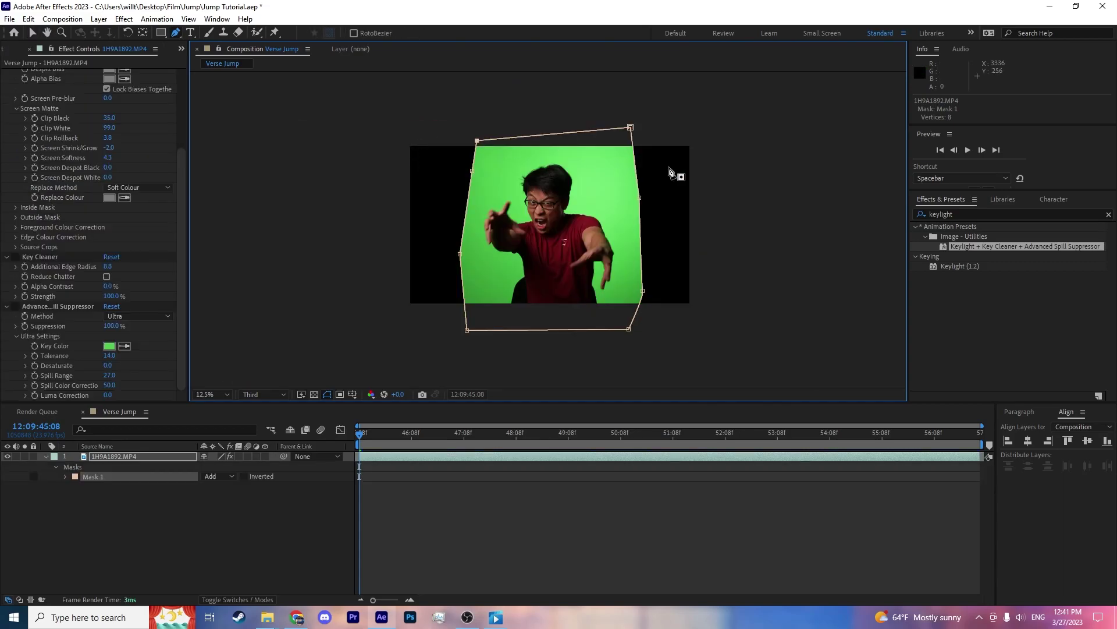
pyautogui.press('v')
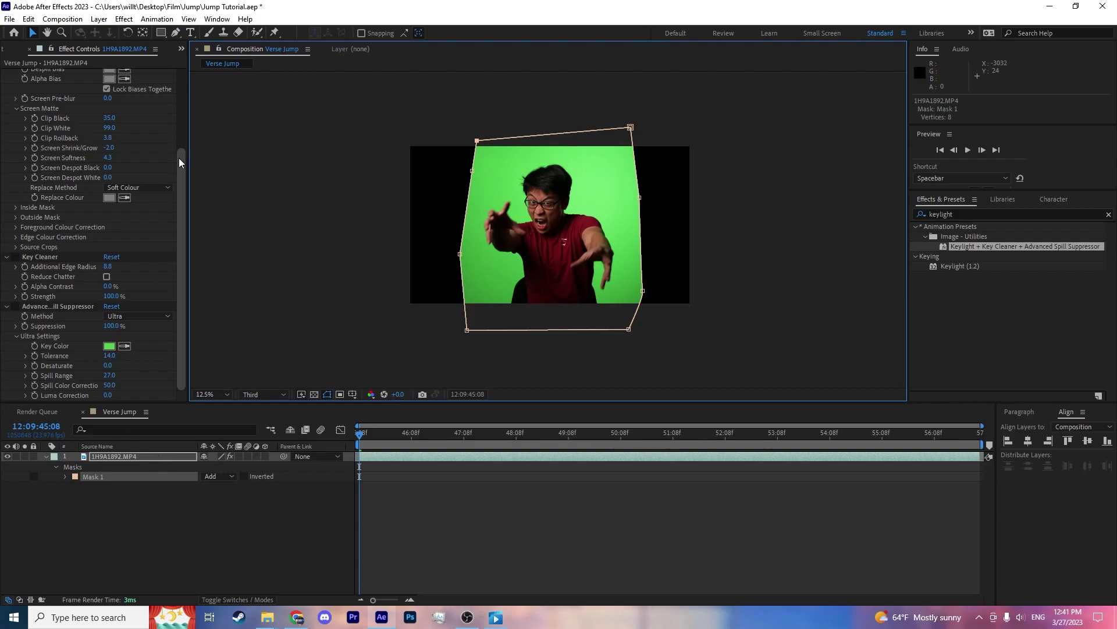
pyautogui.moveTo(181, 159); pyautogui.dragTo(174, 79)
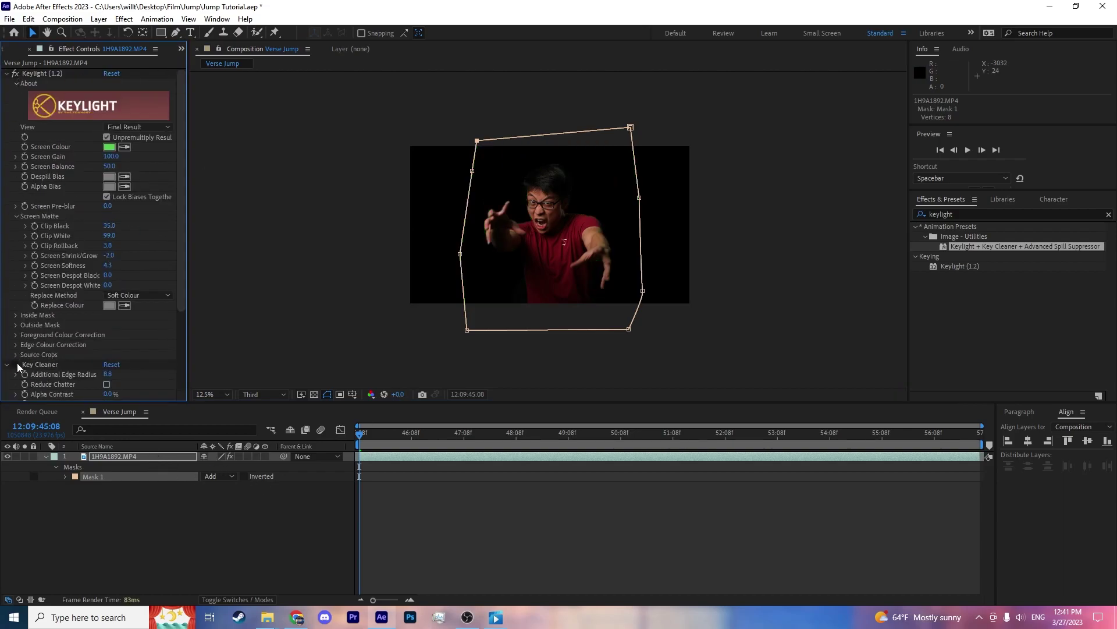
pyautogui.scroll(-5, 174, 296)
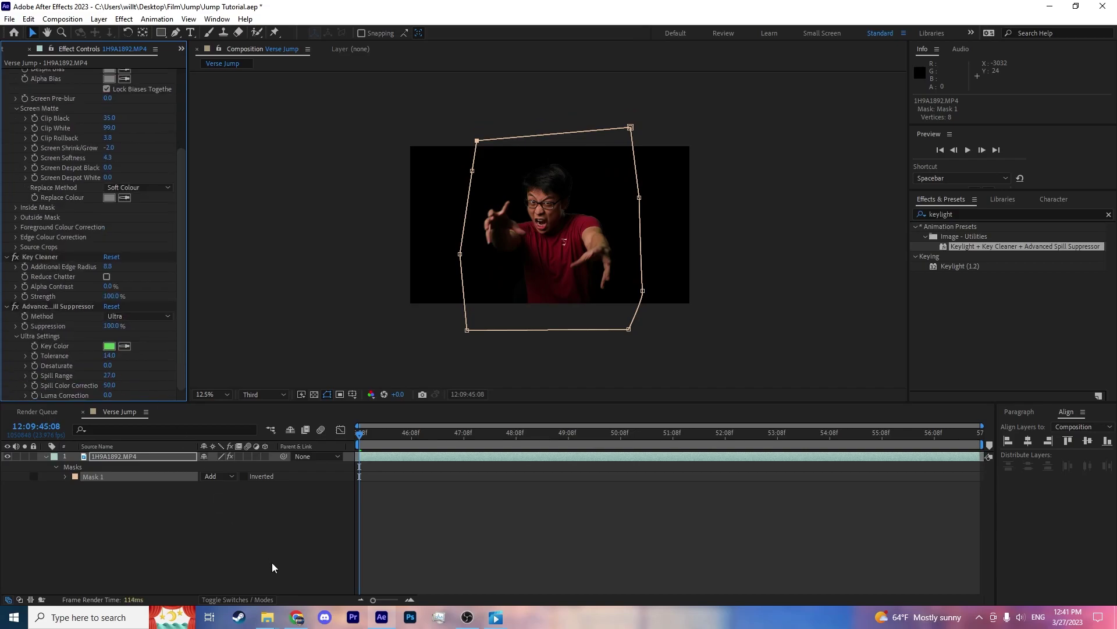
# Show the transparency grid behind the keyed actor and collapse the 1H9A1892.MP4 layer's properties.
pyautogui.click(357, 480)
pyautogui.click(314, 394)
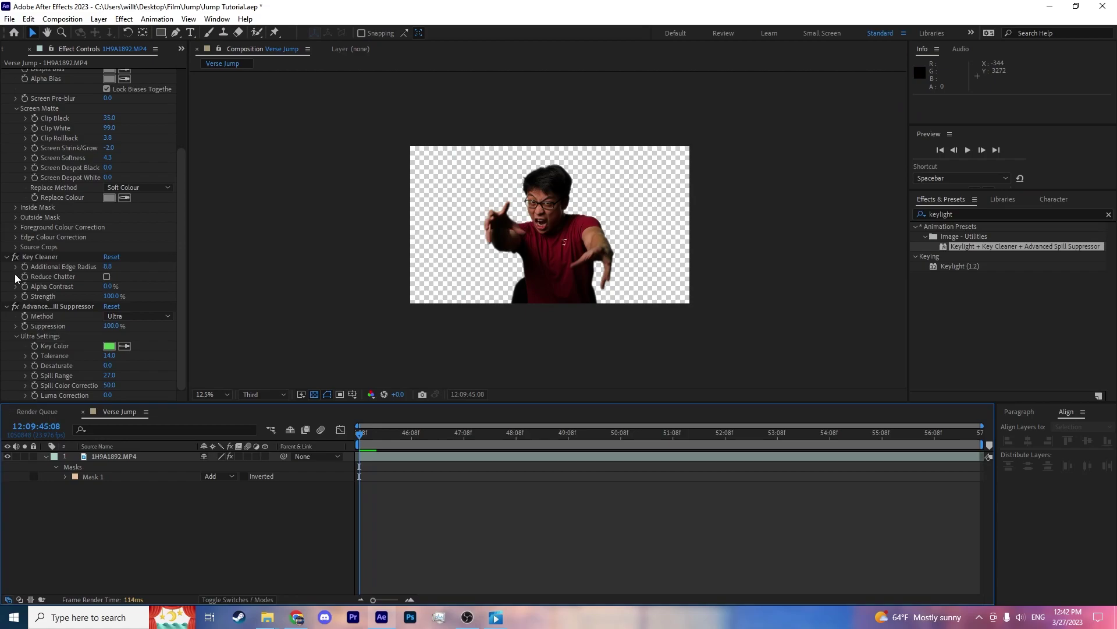
pyautogui.click(8, 50)
pyautogui.moveTo(361, 435)
pyautogui.mouseDown()
pyautogui.moveTo(414, 440)
pyautogui.moveTo(357, 439)
pyautogui.mouseUp()
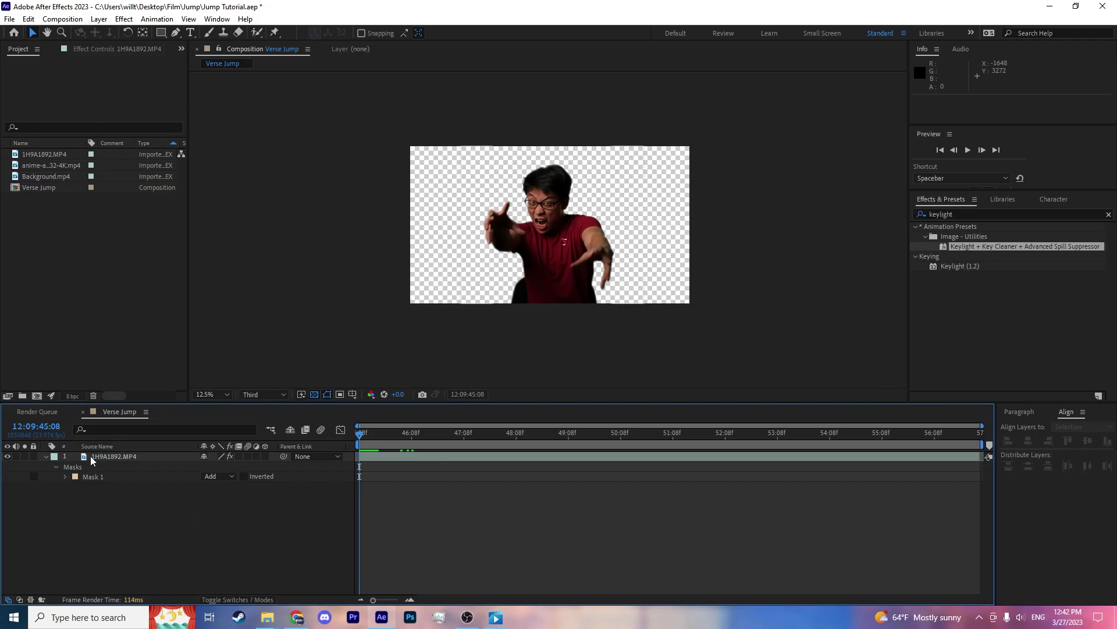
pyautogui.click(45, 456)
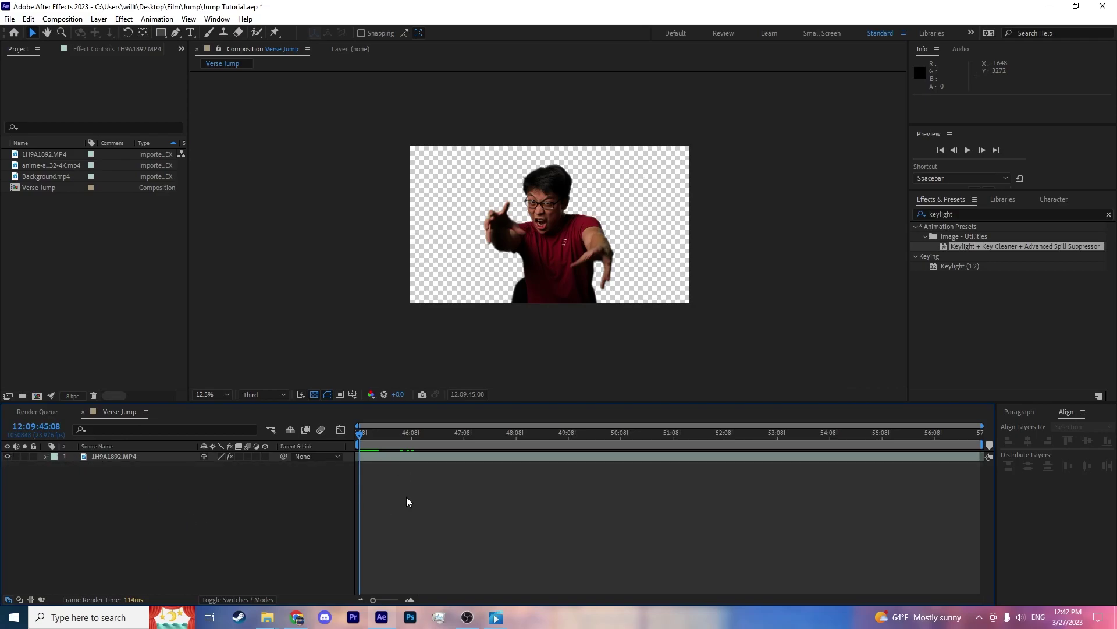
# Add Background.mp4 beneath the 1H9A1892.MP4 layer and scale it to 202% to fill the frame.
pyautogui.click(39, 243)
pyautogui.moveTo(41, 176); pyautogui.dragTo(161, 492)
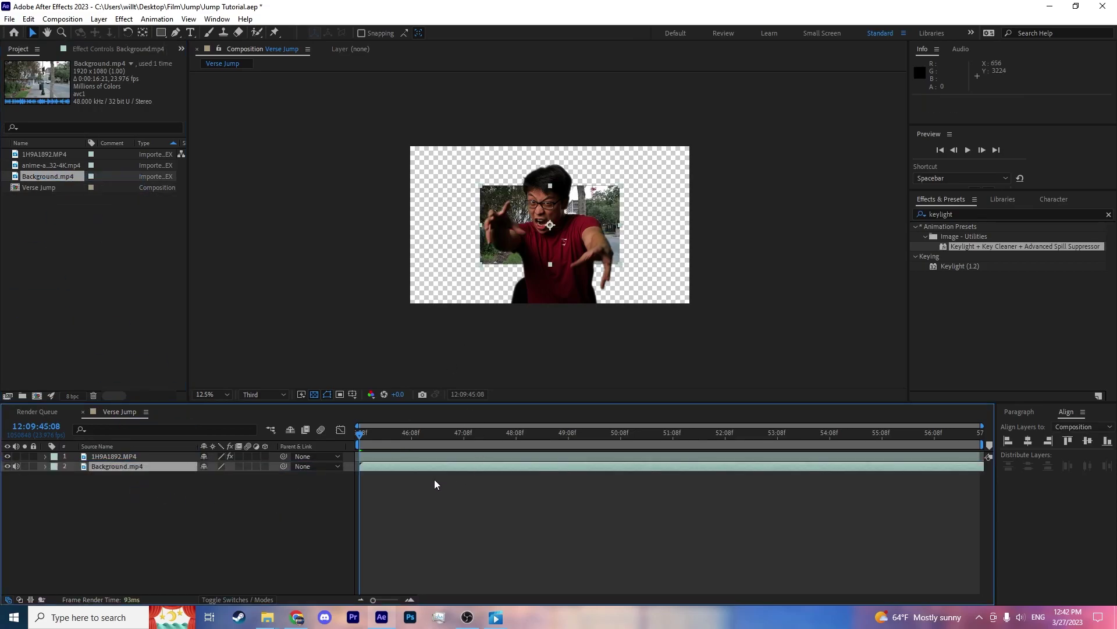
pyautogui.click(476, 264)
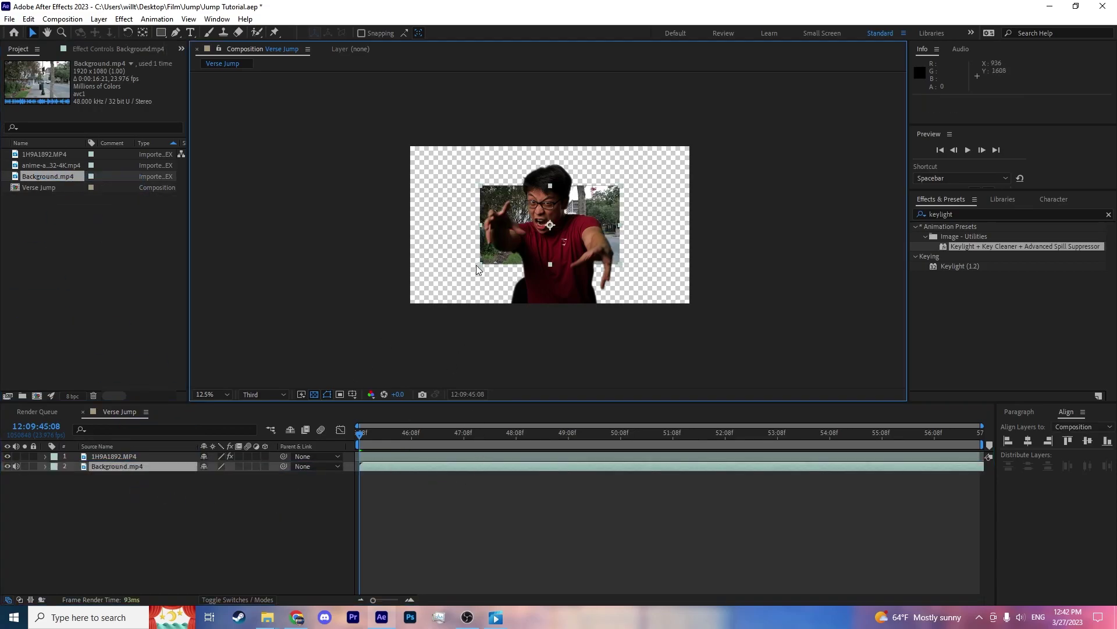
pyautogui.moveTo(476, 264); pyautogui.dragTo(413, 303)
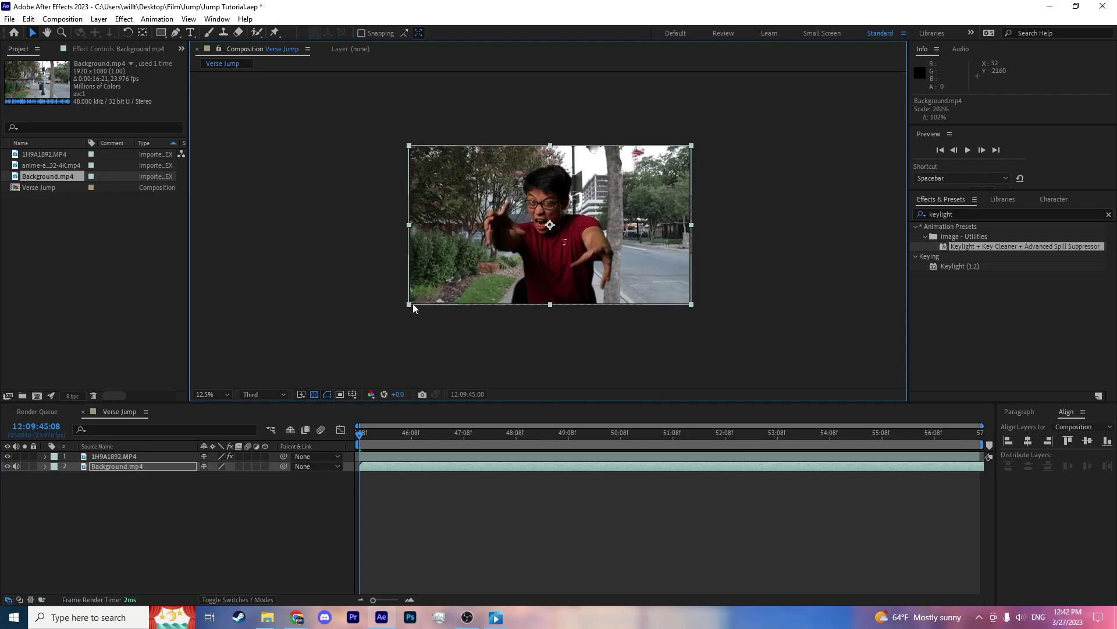
# Play back the composite from its start to check the keyed actor against the changing backgrounds.
pyautogui.click(269, 394)
pyautogui.click(222, 394)
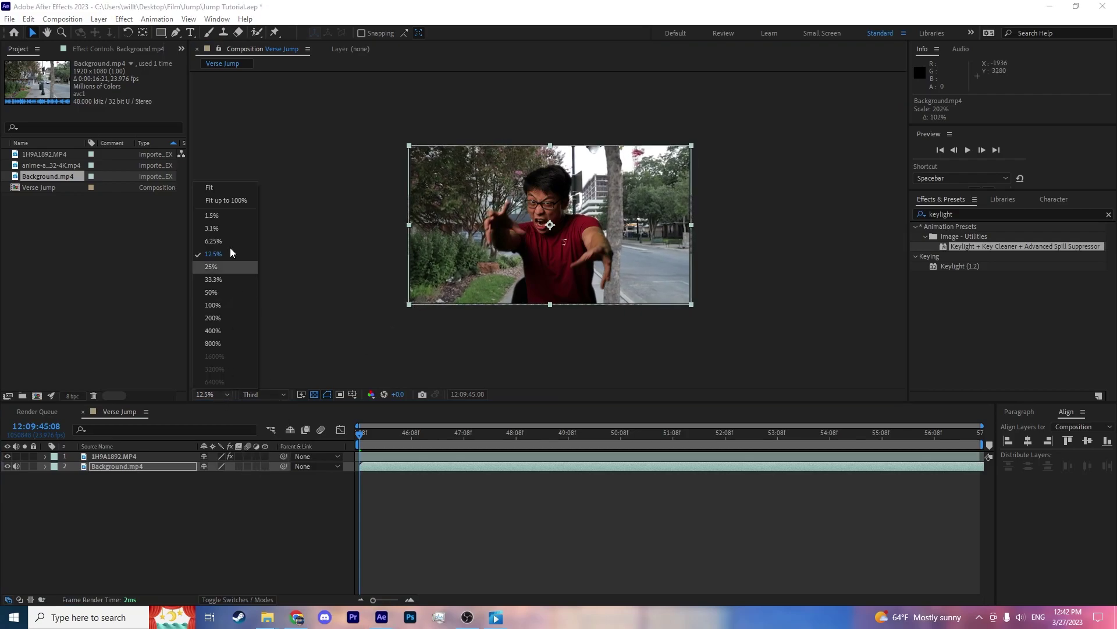
pyautogui.click(231, 267)
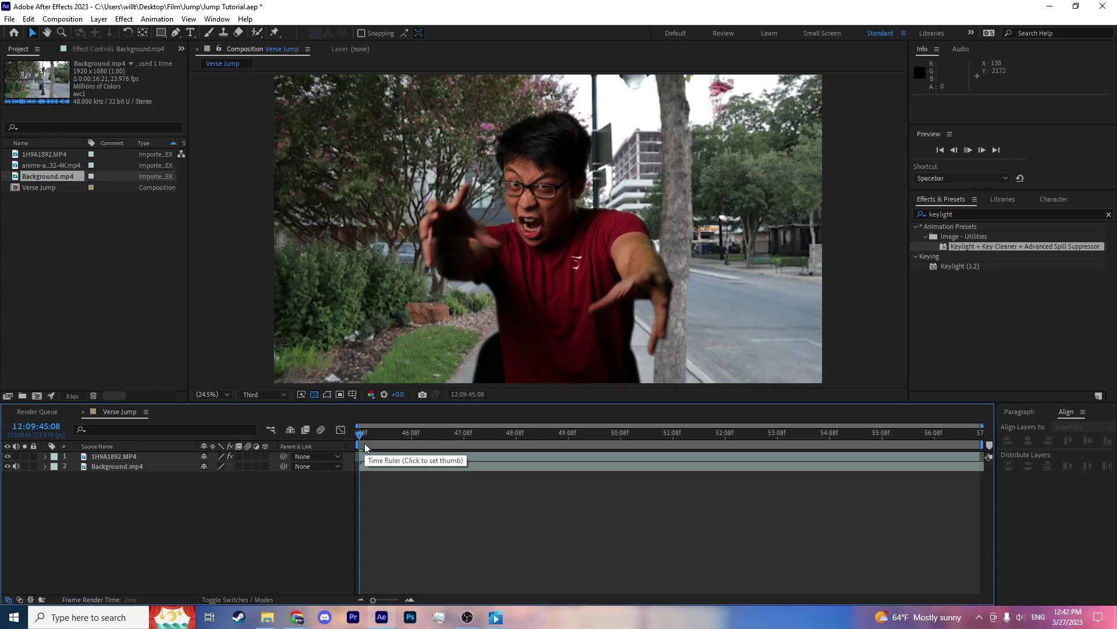
pyautogui.press('space')
pyautogui.press('space')
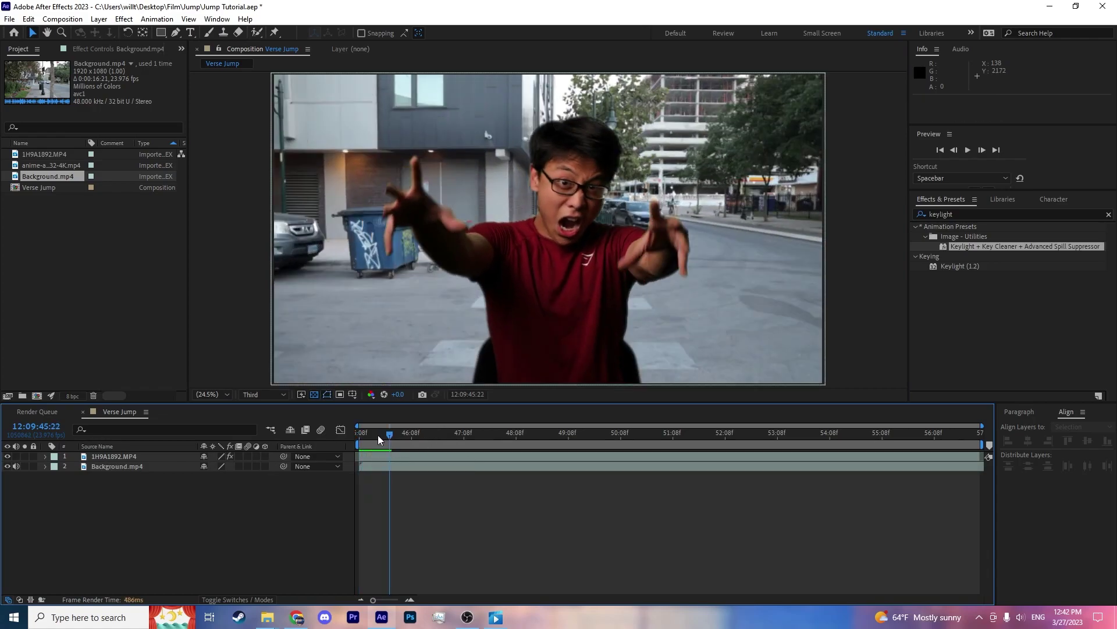
pyautogui.moveTo(378, 435); pyautogui.dragTo(336, 472)
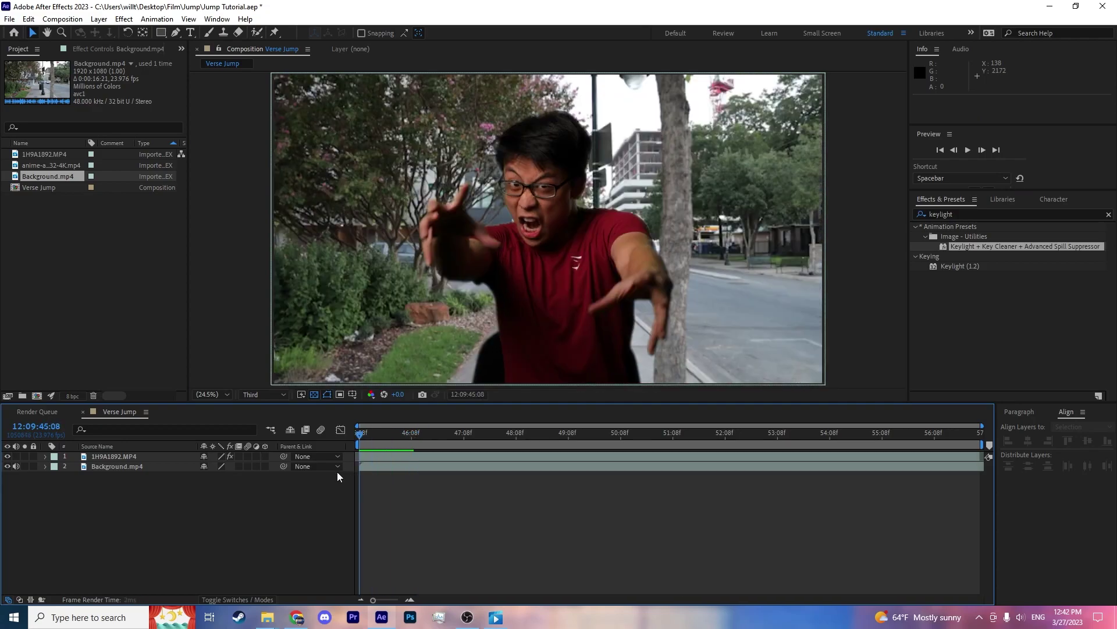
pyautogui.press('space')
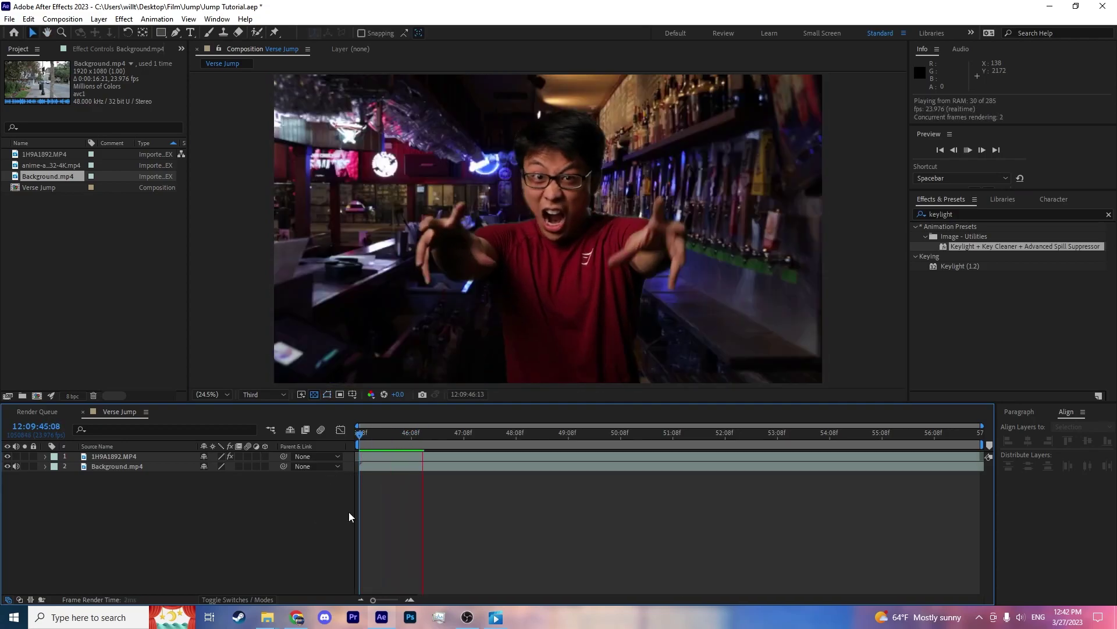
pyautogui.press('space')
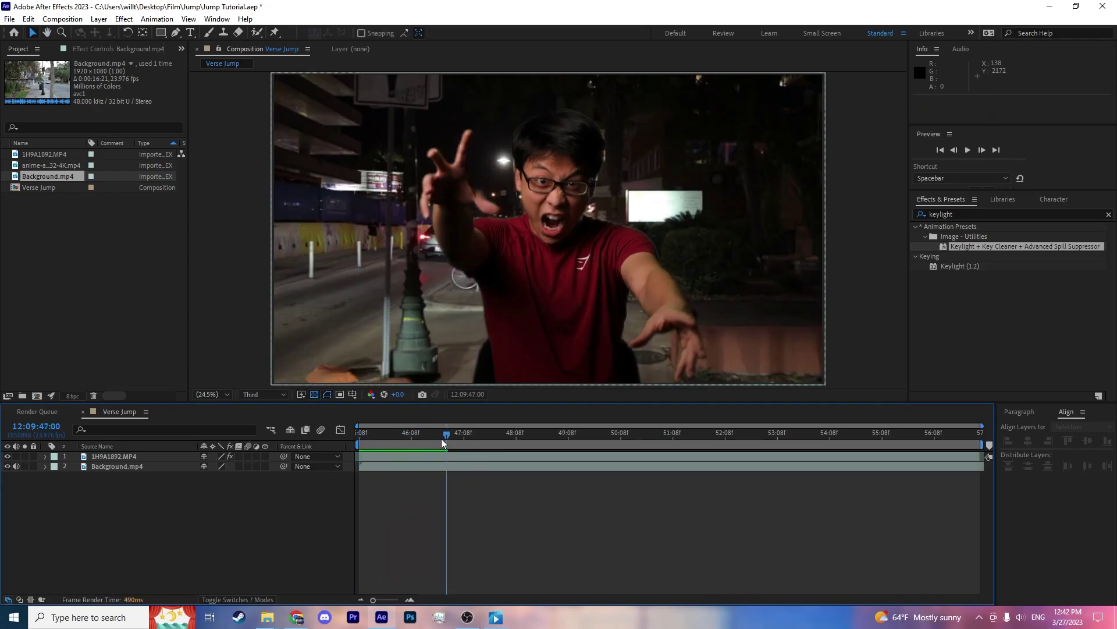
pyautogui.press('space')
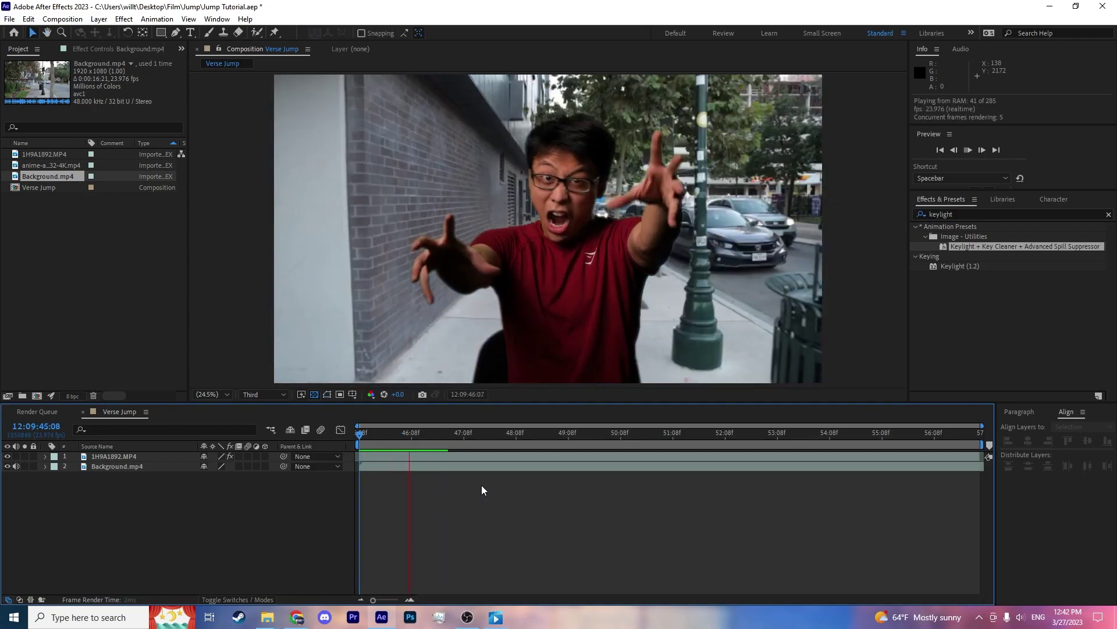
pyautogui.press('space')
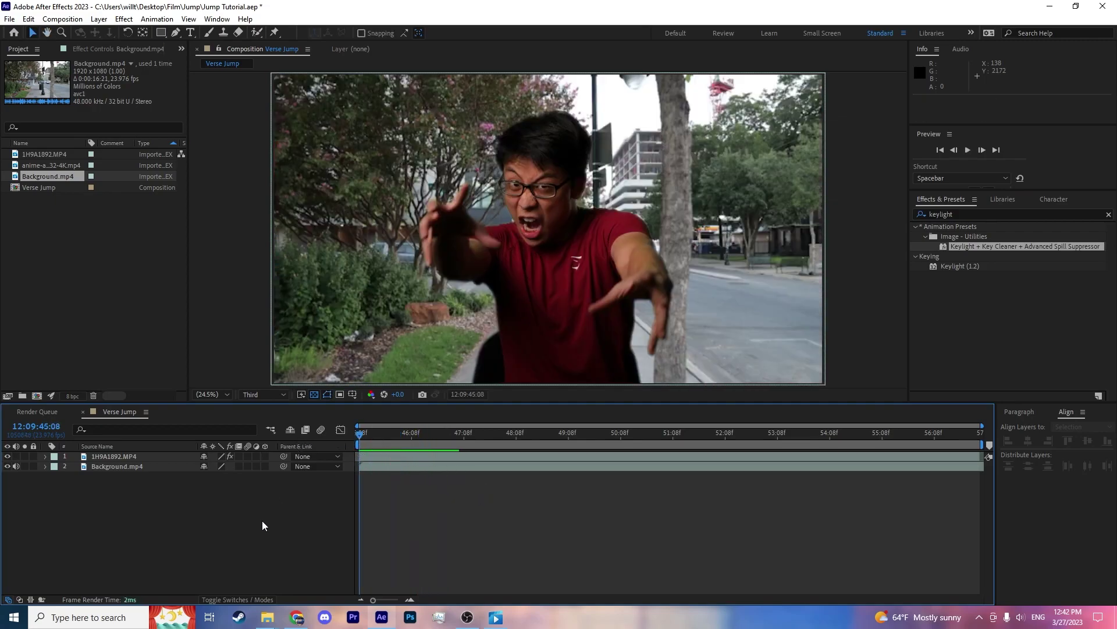
# Enable time remapping on the 1H9A1892.MP4 layer.
pyautogui.click(116, 458)
pyautogui.click(45, 457)
pyautogui.click(222, 516)
pyautogui.click(232, 563)
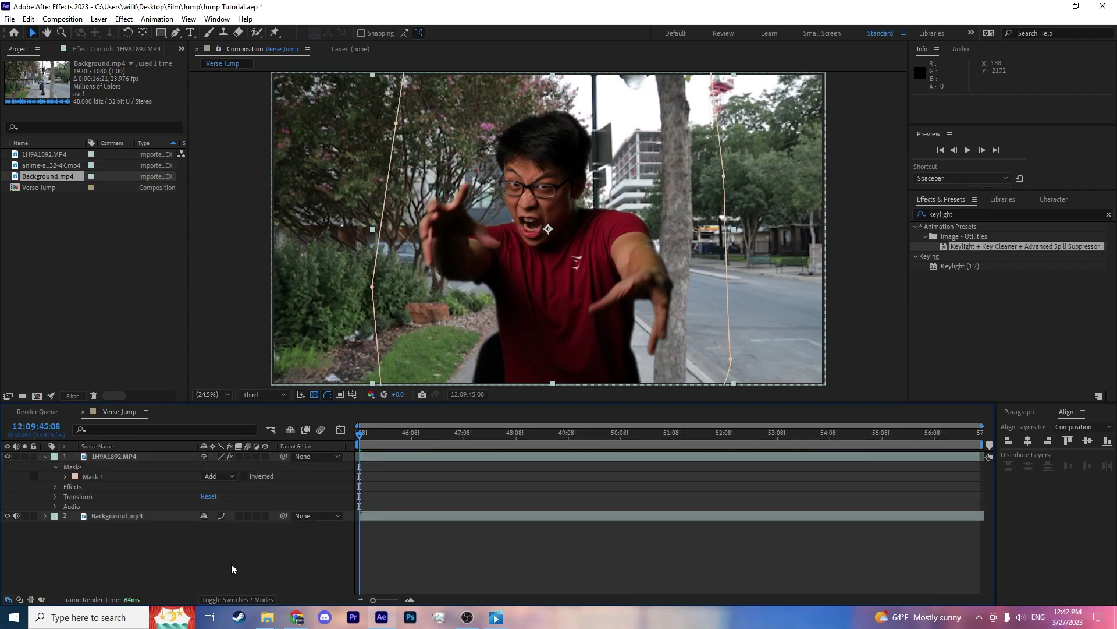
pyautogui.click(138, 456)
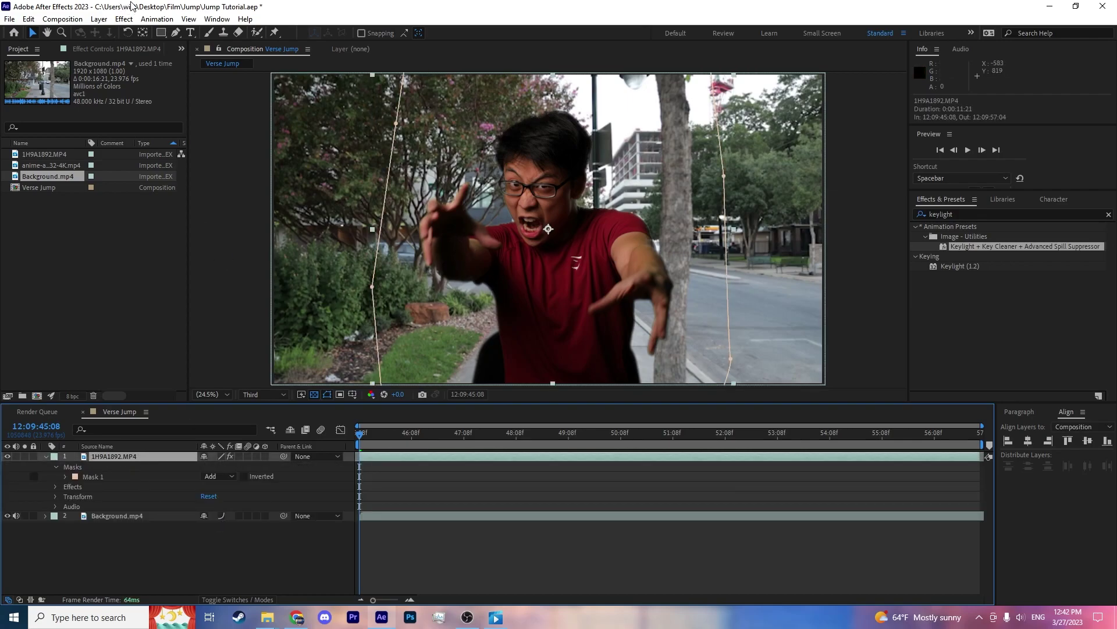
pyautogui.click(99, 20)
pyautogui.click(100, 20)
pyautogui.click(101, 19)
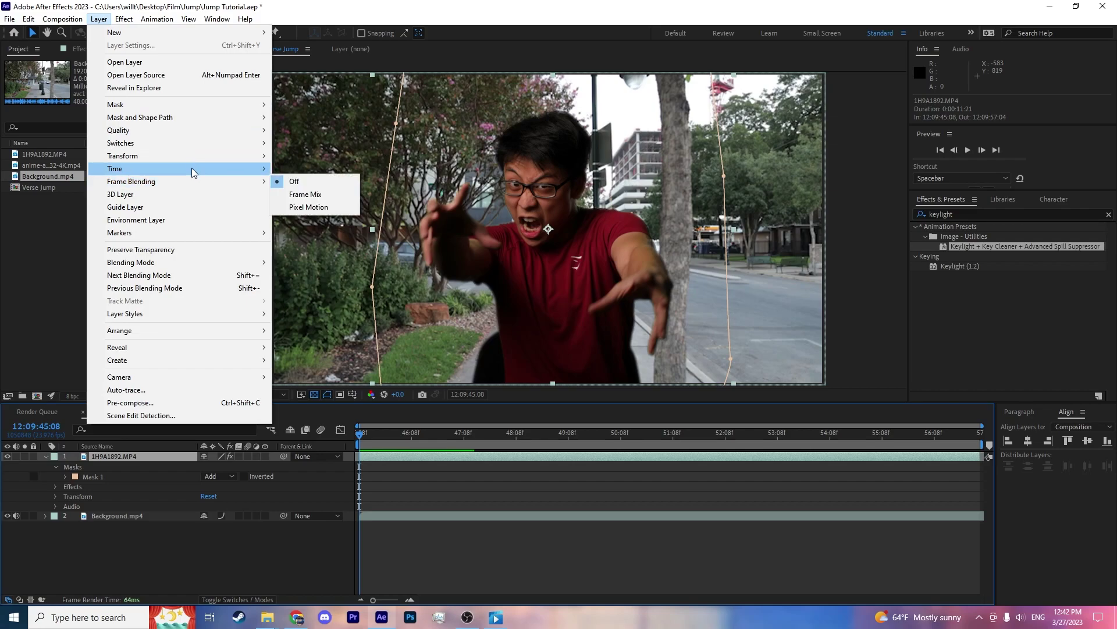
pyautogui.moveTo(244, 170)
pyautogui.click(358, 169)
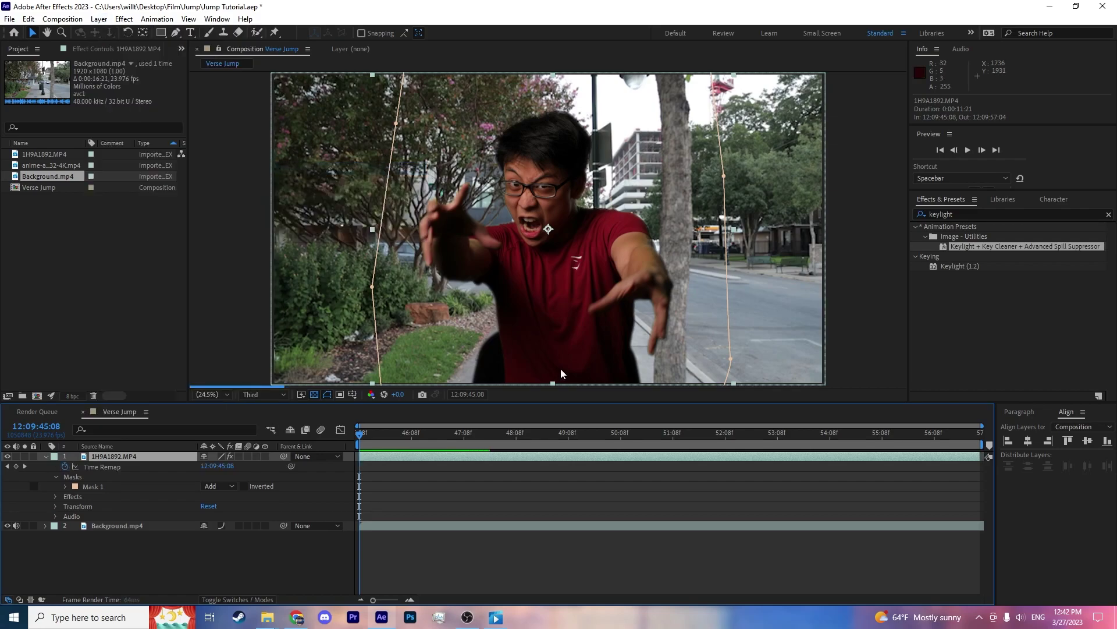
# Reposition the 1H9A1892.MP4 layer's Time Remap keyframes to retime the actor's movement.
pyautogui.click(131, 467)
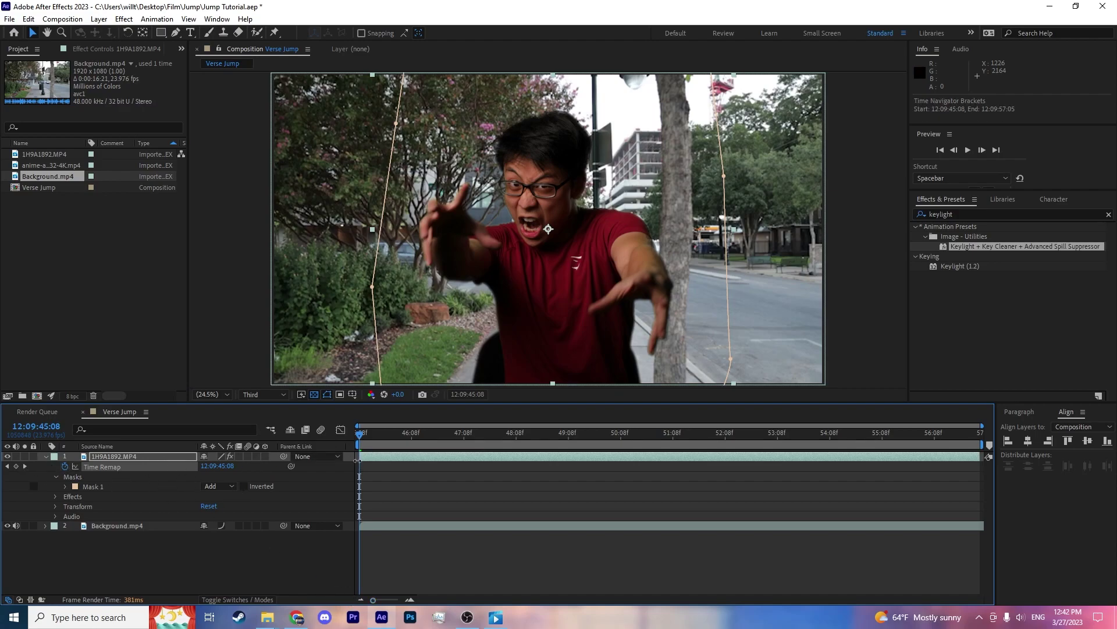
pyautogui.moveTo(381, 461)
pyautogui.mouseDown()
pyautogui.moveTo(626, 464)
pyautogui.moveTo(399, 463)
pyautogui.mouseUp()
pyautogui.moveTo(749, 466); pyautogui.dragTo(840, 460)
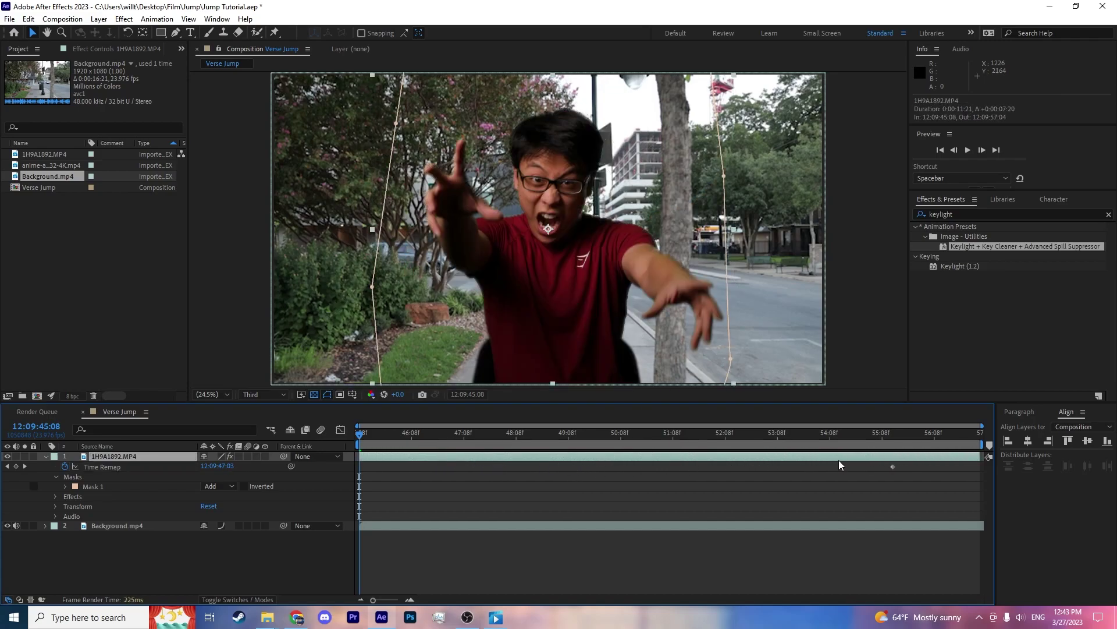
# Undo the last Time Remap keyframe move and play back the retimed actor against the background.
pyautogui.press('space')
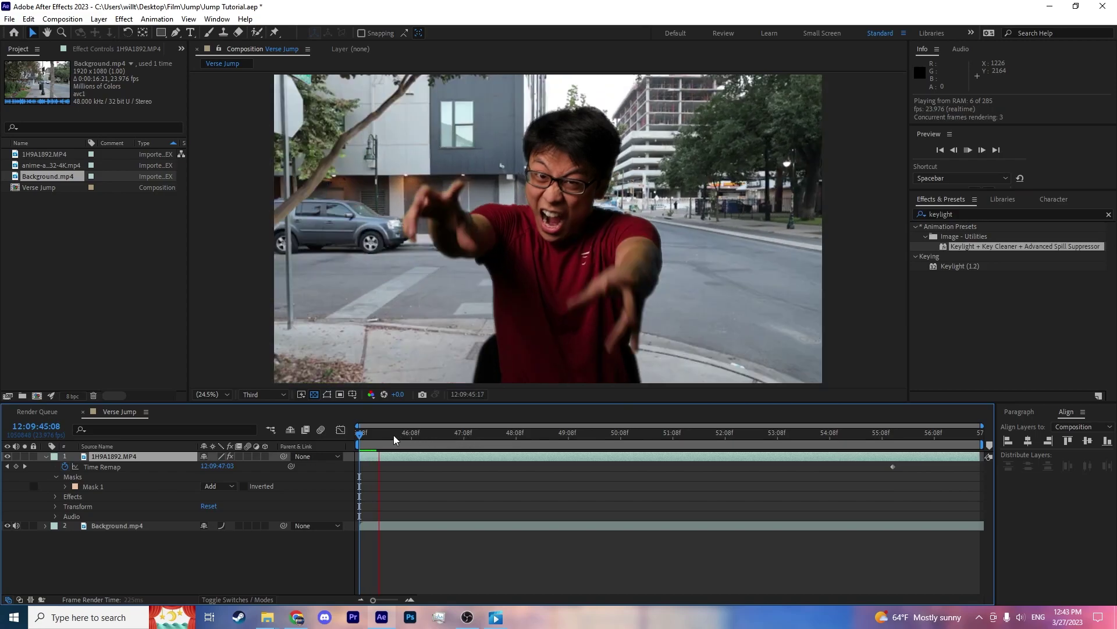
pyautogui.press('space')
pyautogui.hotkey('ctrl', 'z')
pyautogui.press('space')
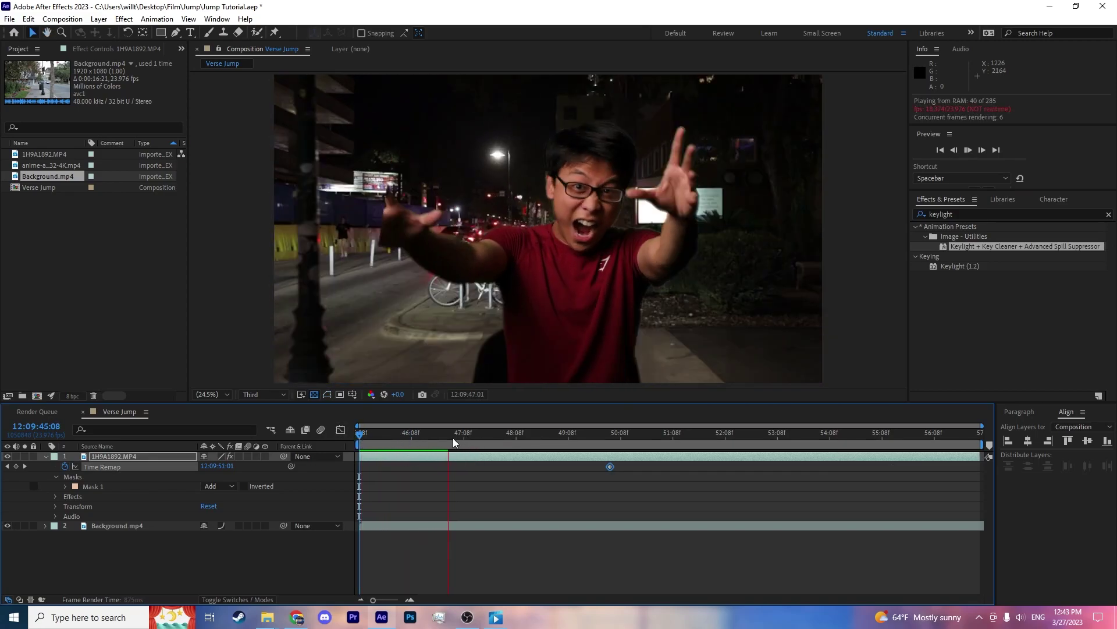
pyautogui.click(367, 432)
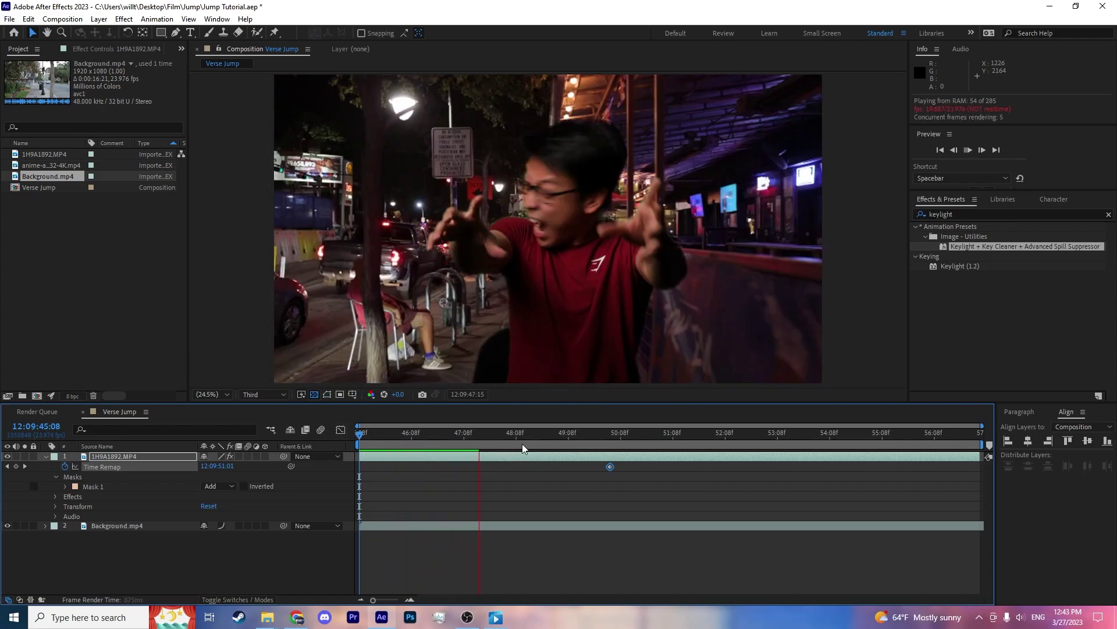
pyautogui.click(501, 436)
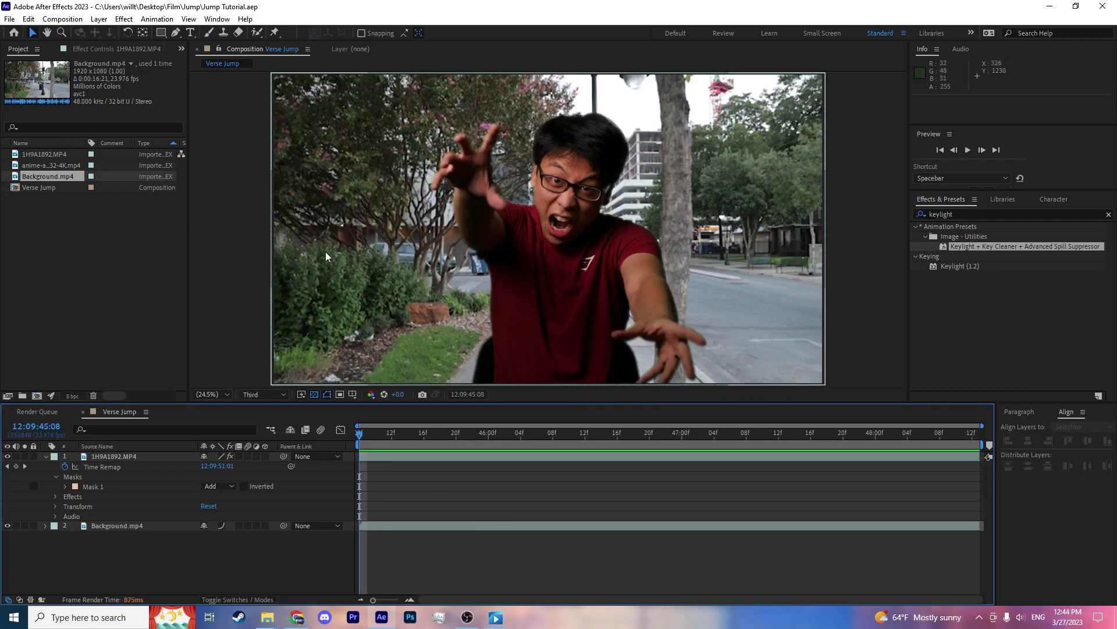
# Apply the CC Radial Blur effect to the Background.mp4 layer.
pyautogui.click(114, 456)
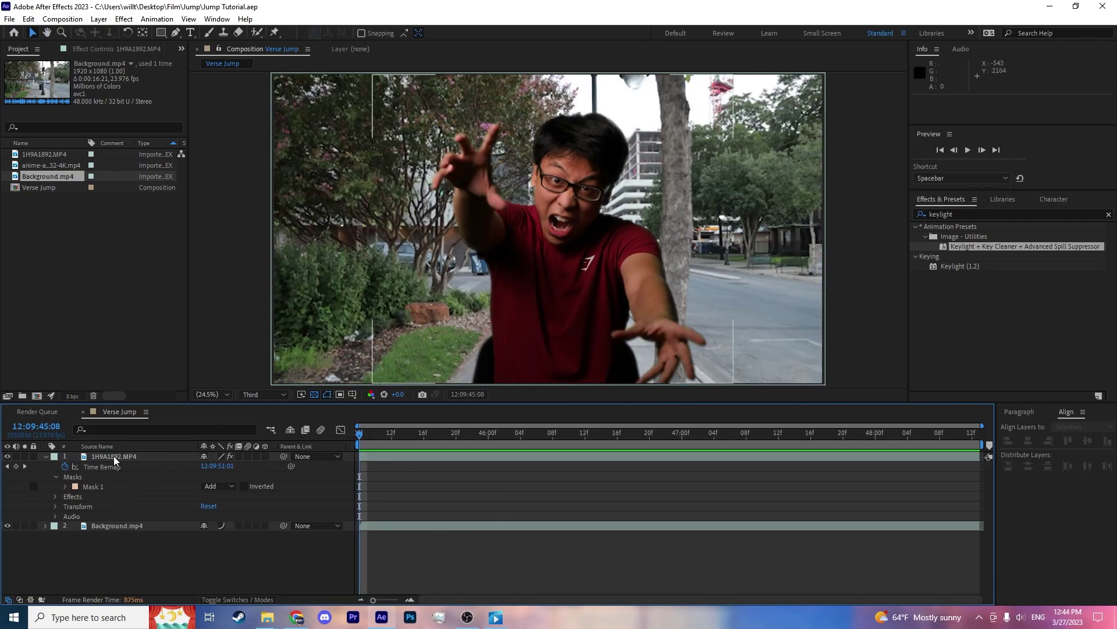
pyautogui.click(142, 526)
pyautogui.click(957, 213)
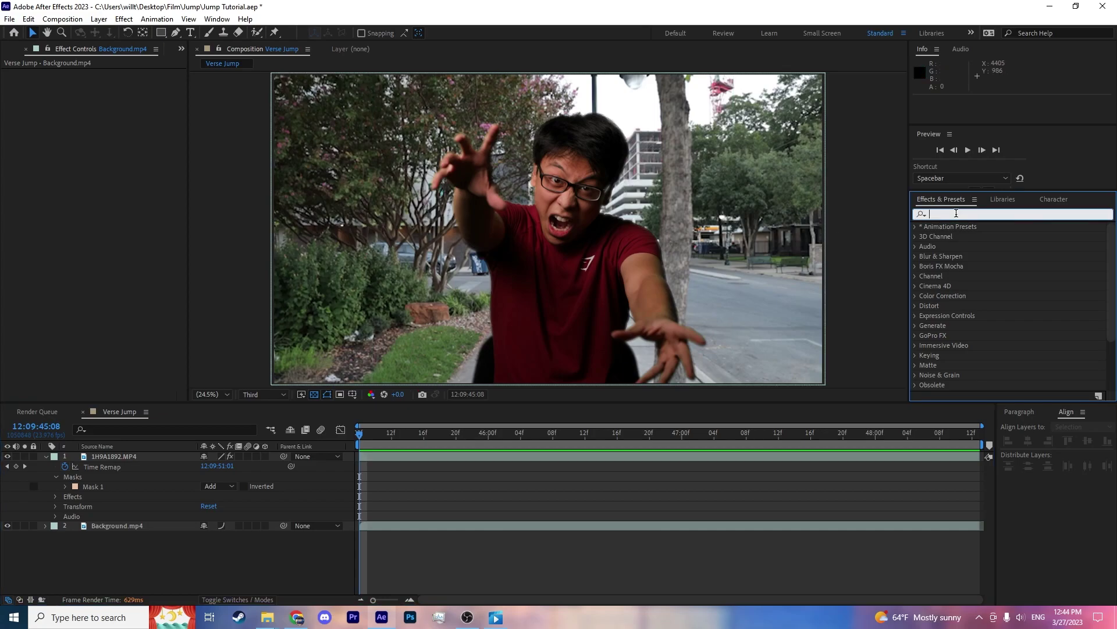
pyautogui.write('radial blur')
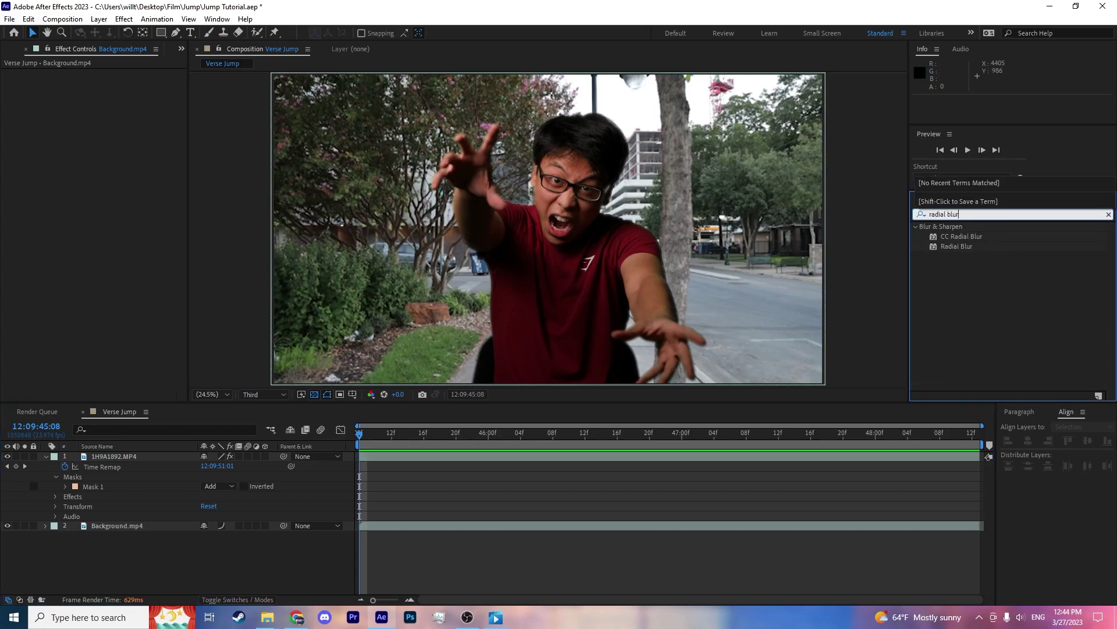
pyautogui.moveTo(961, 241); pyautogui.dragTo(125, 527)
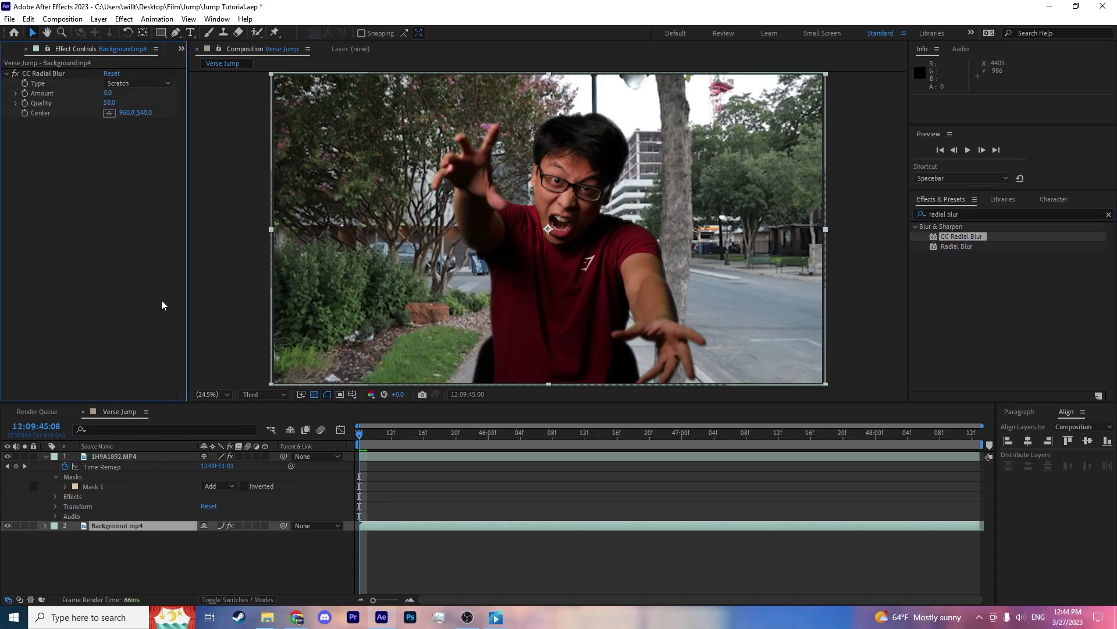
# Try CC Radial Blur with the Straight Zoom type and an amount of 8 on Background.mp4, and preview it.
pyautogui.click(132, 84)
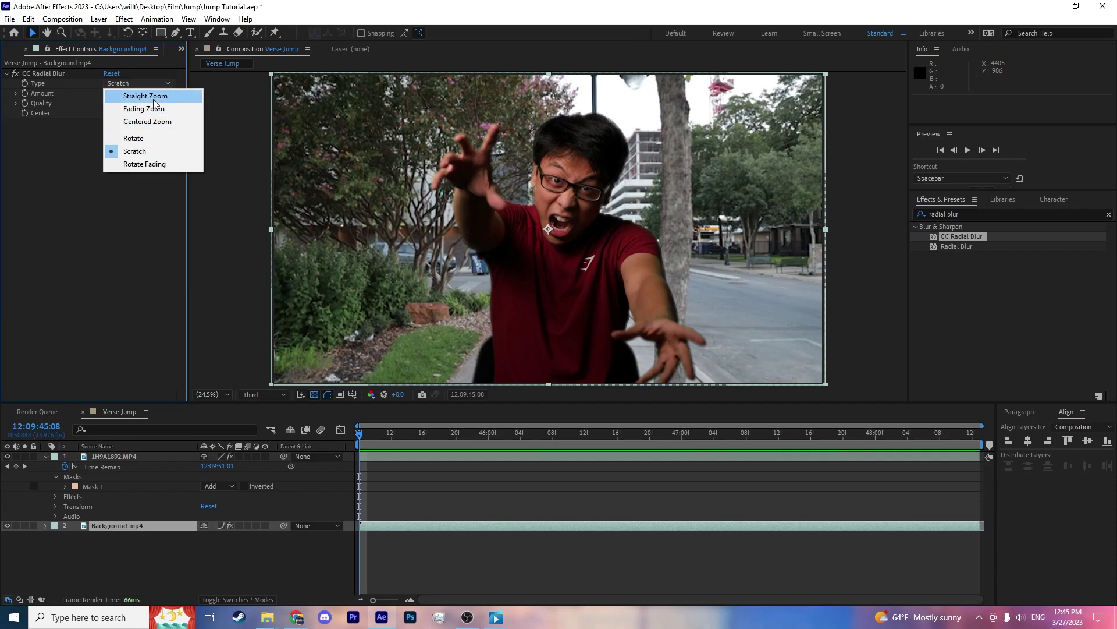
pyautogui.click(155, 97)
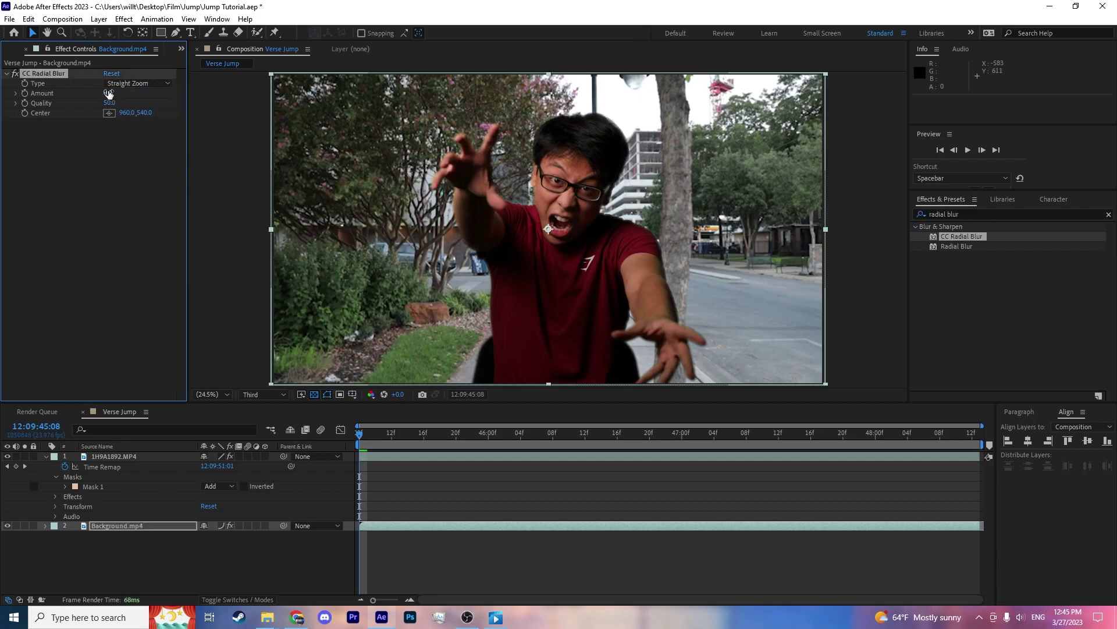
pyautogui.moveTo(114, 92)
pyautogui.mouseDown()
pyautogui.moveTo(158, 98)
pyautogui.moveTo(119, 100)
pyautogui.moveTo(127, 106)
pyautogui.mouseUp()
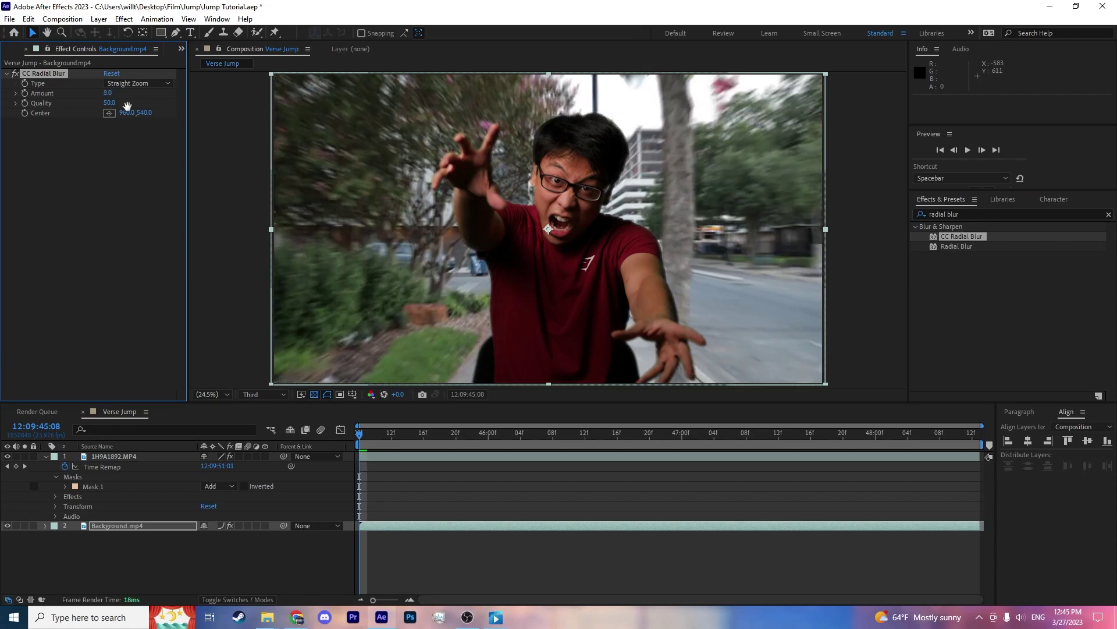
pyautogui.press('space')
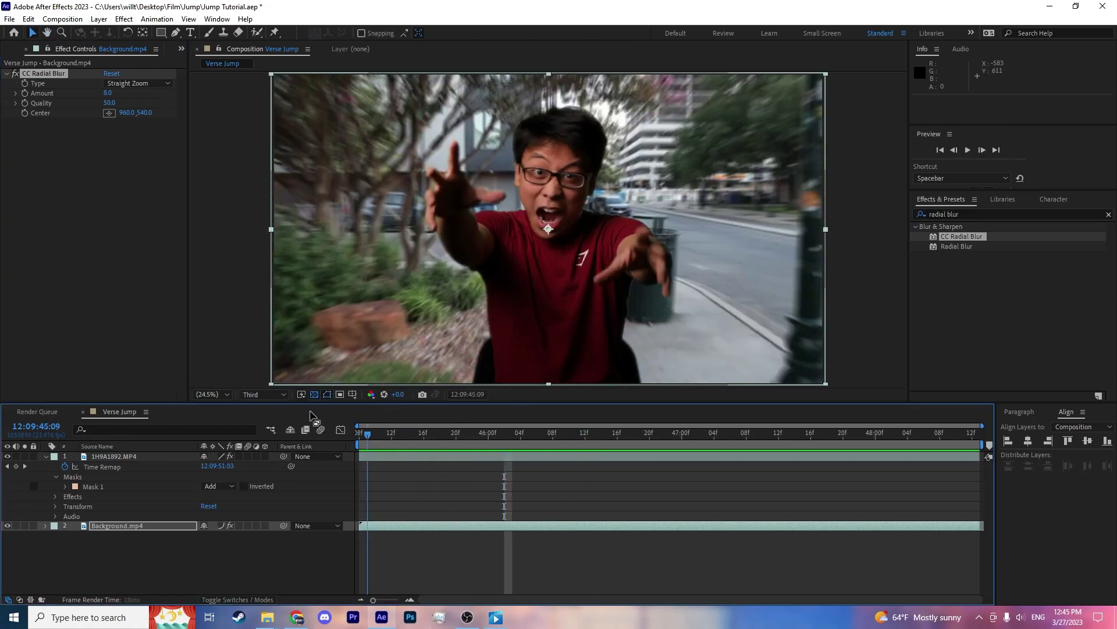
pyautogui.press('space')
# Set CC Radial Blur on Background.mp4 to an amount of 53 with the Fading Zoom type, and preview it.
pyautogui.moveTo(108, 94); pyautogui.dragTo(139, 97)
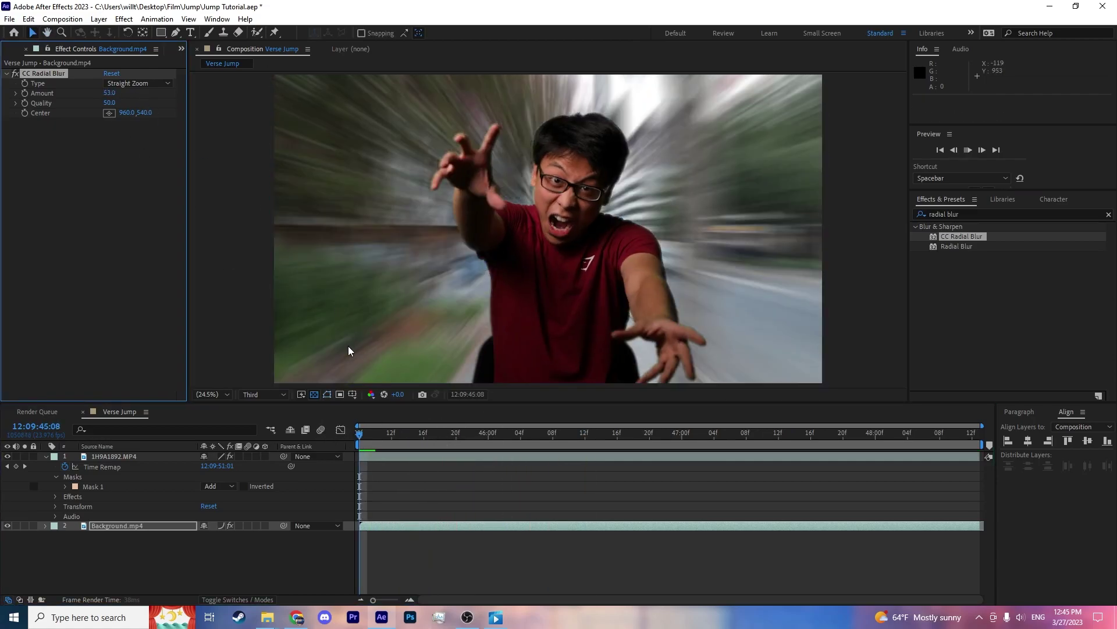
pyautogui.press('space')
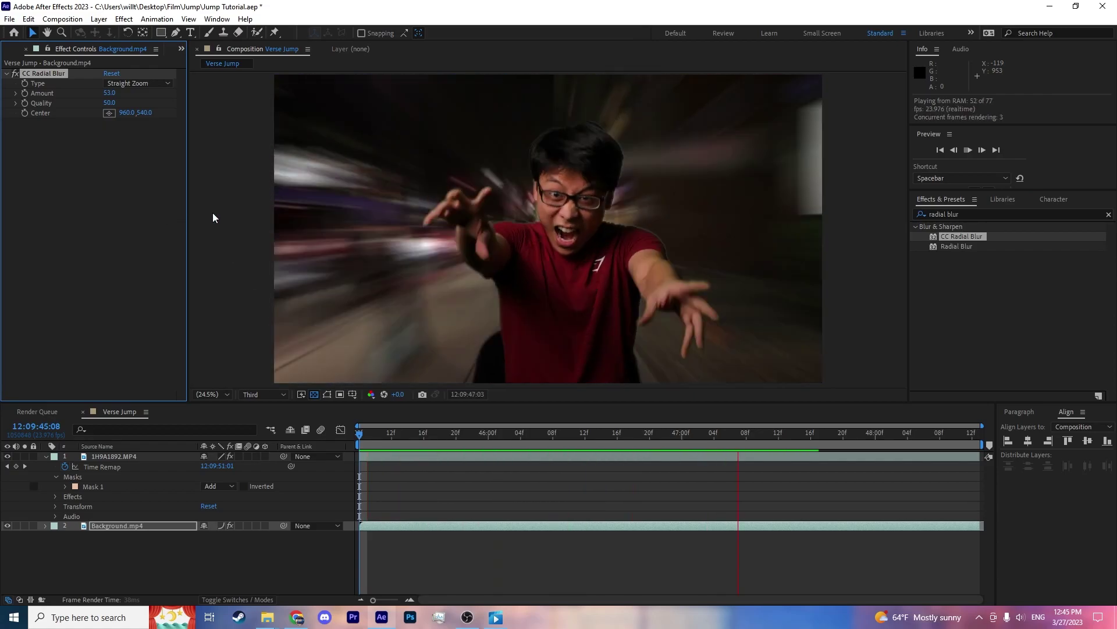
pyautogui.click(138, 84)
pyautogui.click(134, 109)
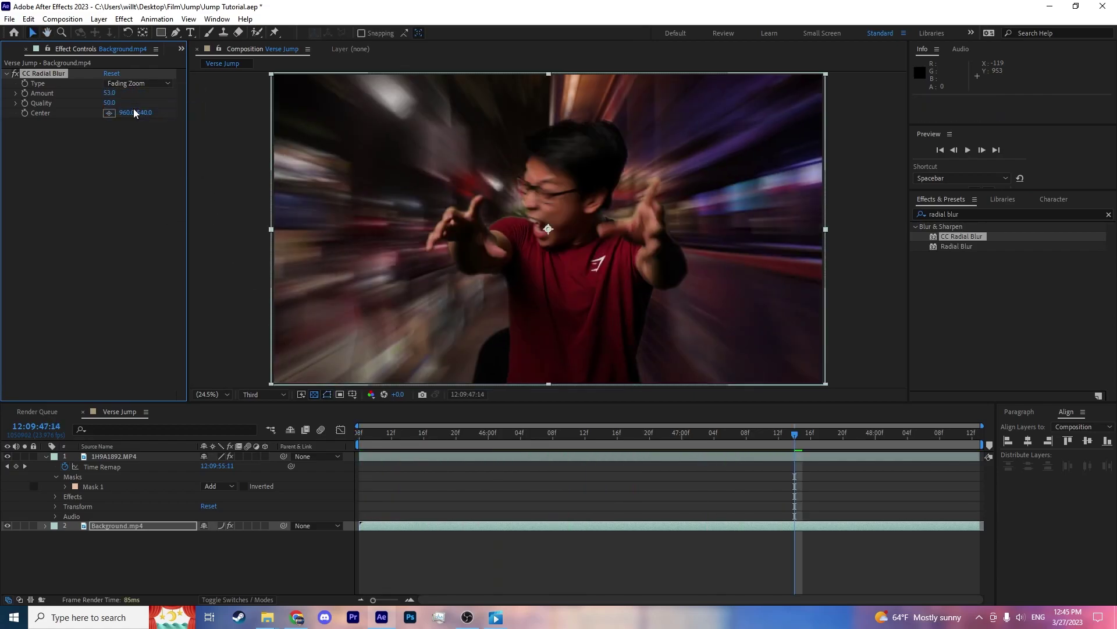
pyautogui.press('space')
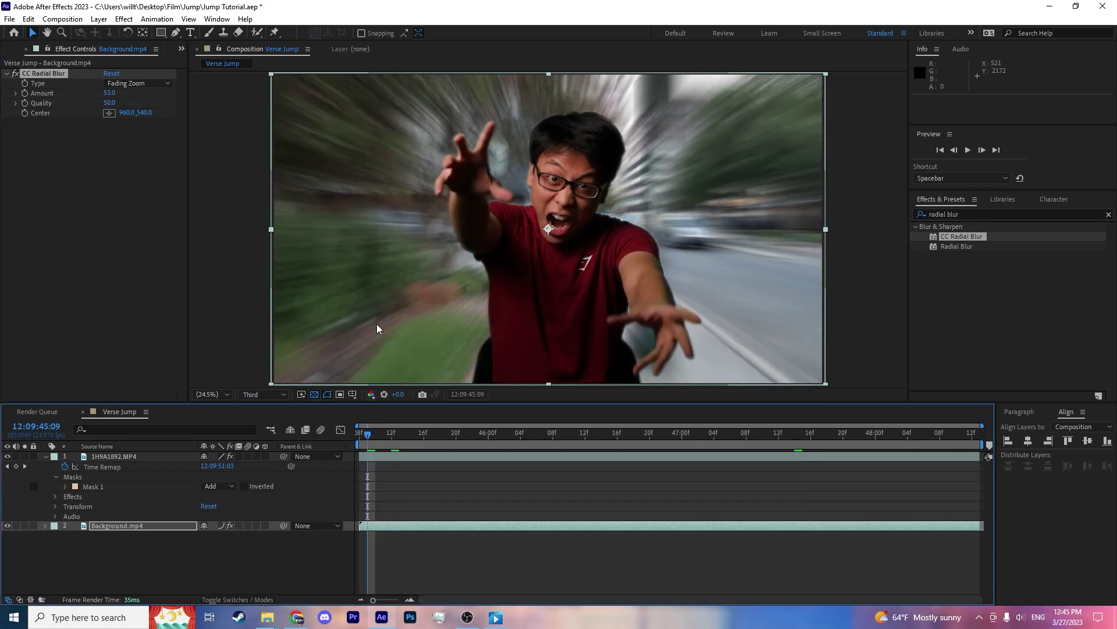
# Try the Centered Zoom type for the radial blur and switch back to Fading Zoom.
pyautogui.click(144, 83)
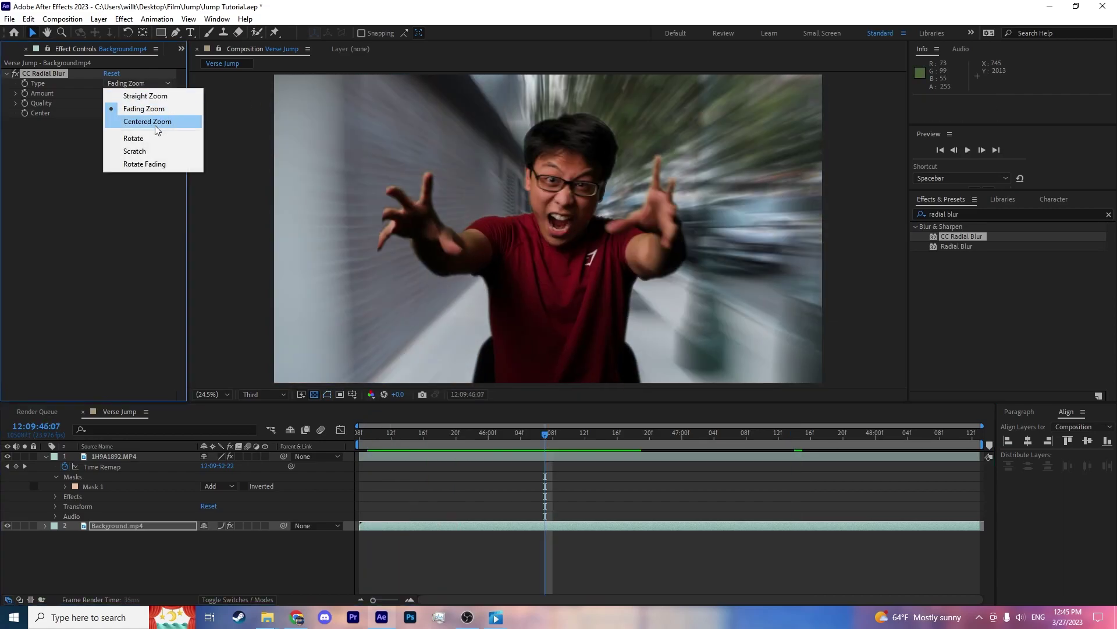
pyautogui.click(156, 124)
pyautogui.click(360, 432)
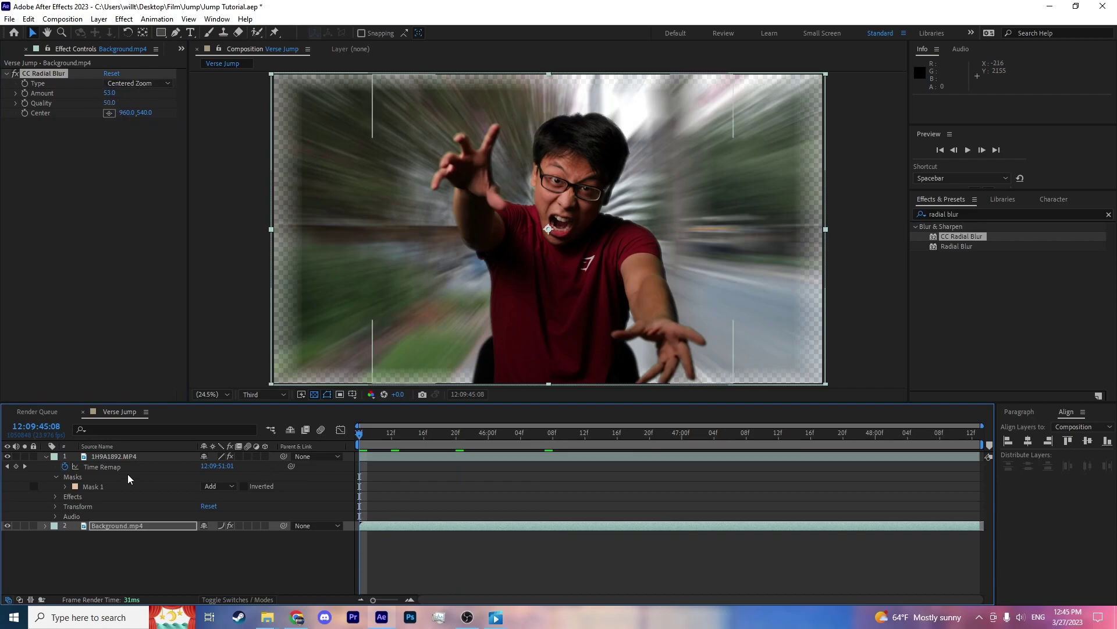
pyautogui.click(144, 83)
pyautogui.click(150, 111)
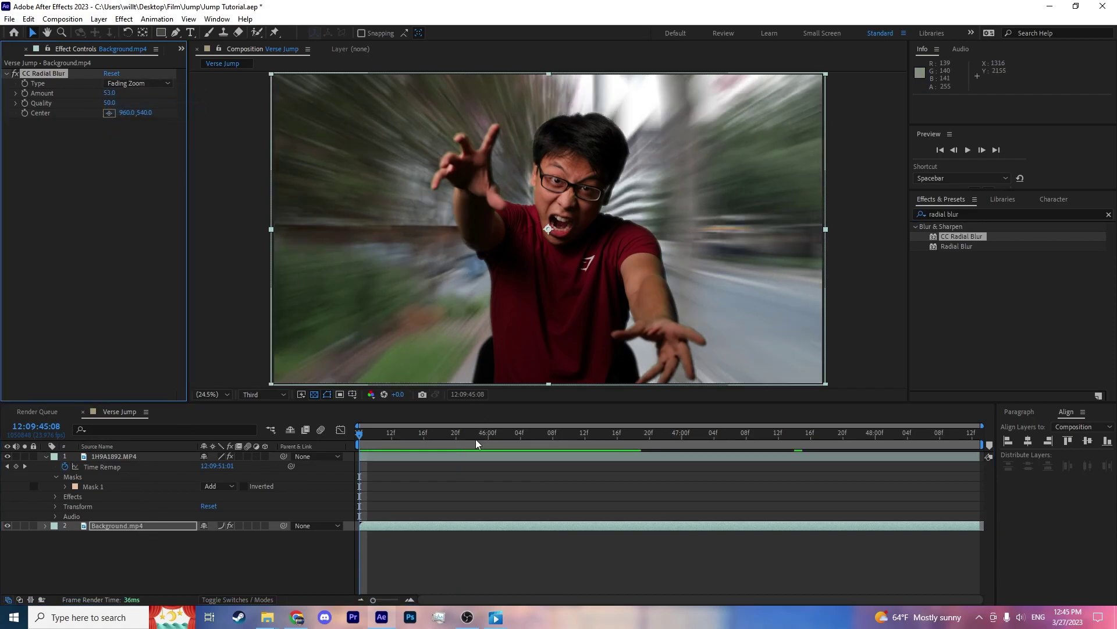
# Play and scrub through the composite to check the blurred background and the edges around the actor.
pyautogui.press('space')
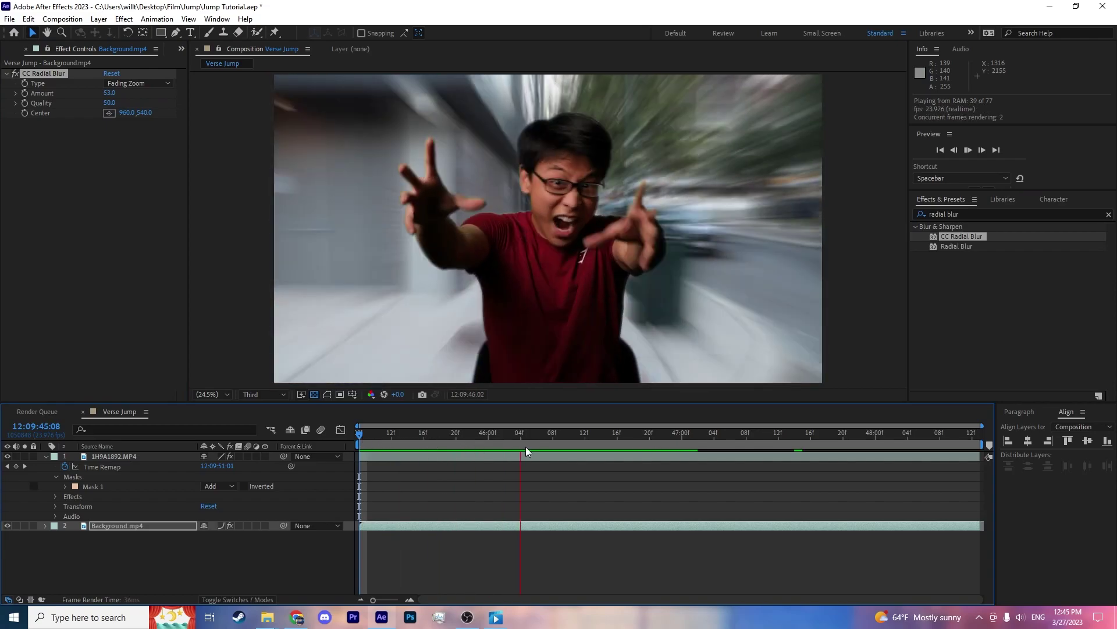
pyautogui.press('space')
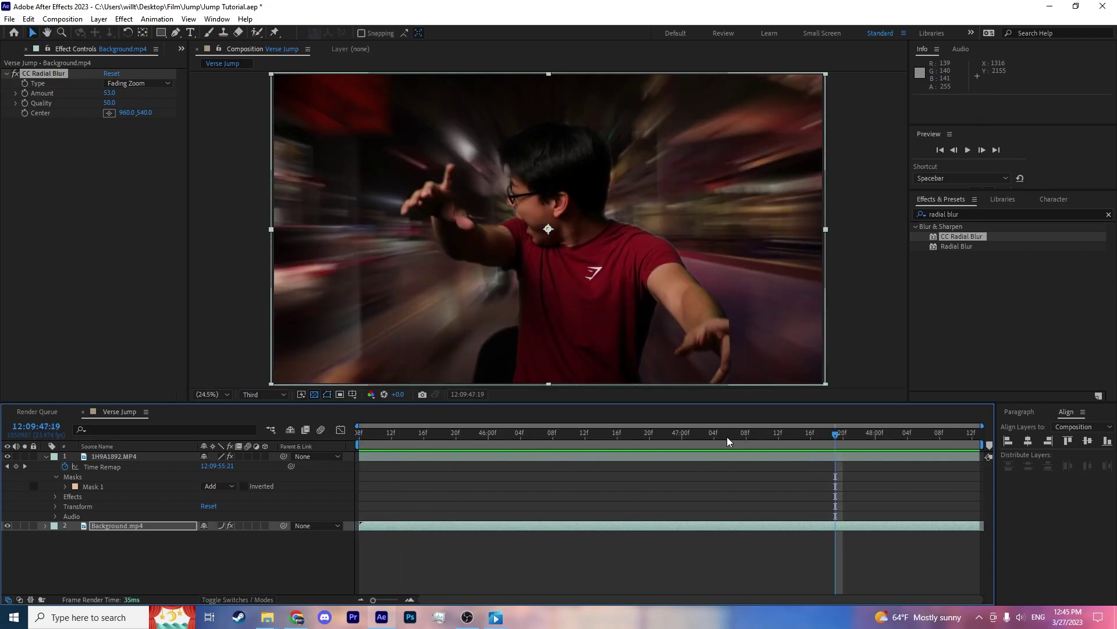
pyautogui.click(380, 449)
pyautogui.moveTo(381, 454); pyautogui.dragTo(579, 450)
# Set the Mask Feather of Mask 1 on the 1H9A1892.MP4 layer to 195 pixels.
pyautogui.click(138, 457)
pyautogui.click(221, 536)
pyautogui.click(137, 456)
pyautogui.press('f')
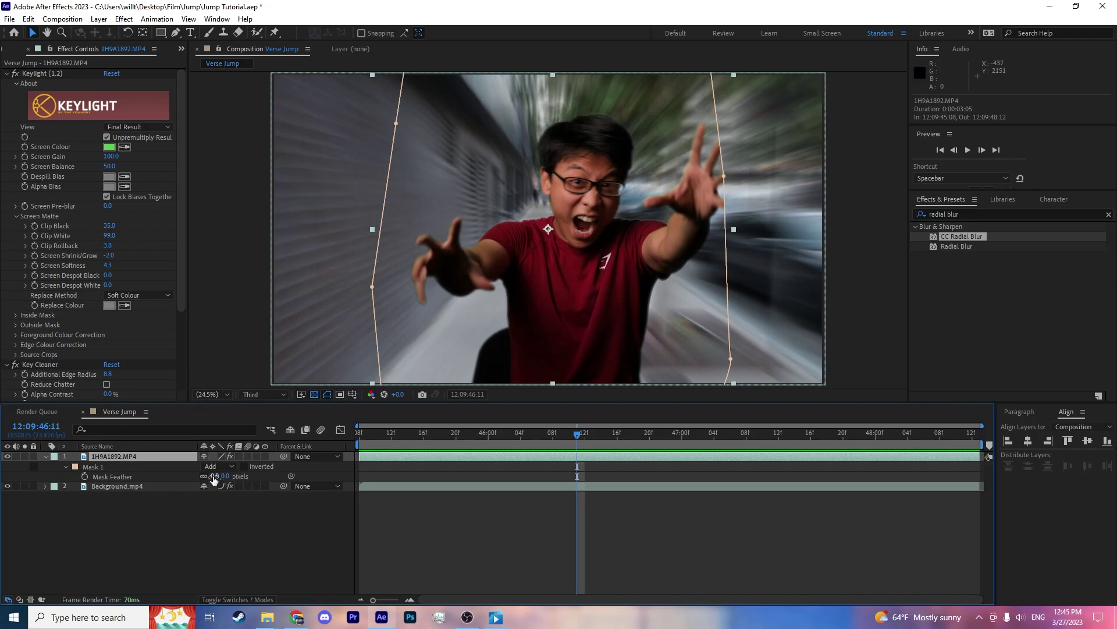
pyautogui.moveTo(215, 476); pyautogui.dragTo(293, 477)
pyautogui.moveTo(402, 483); pyautogui.dragTo(347, 479)
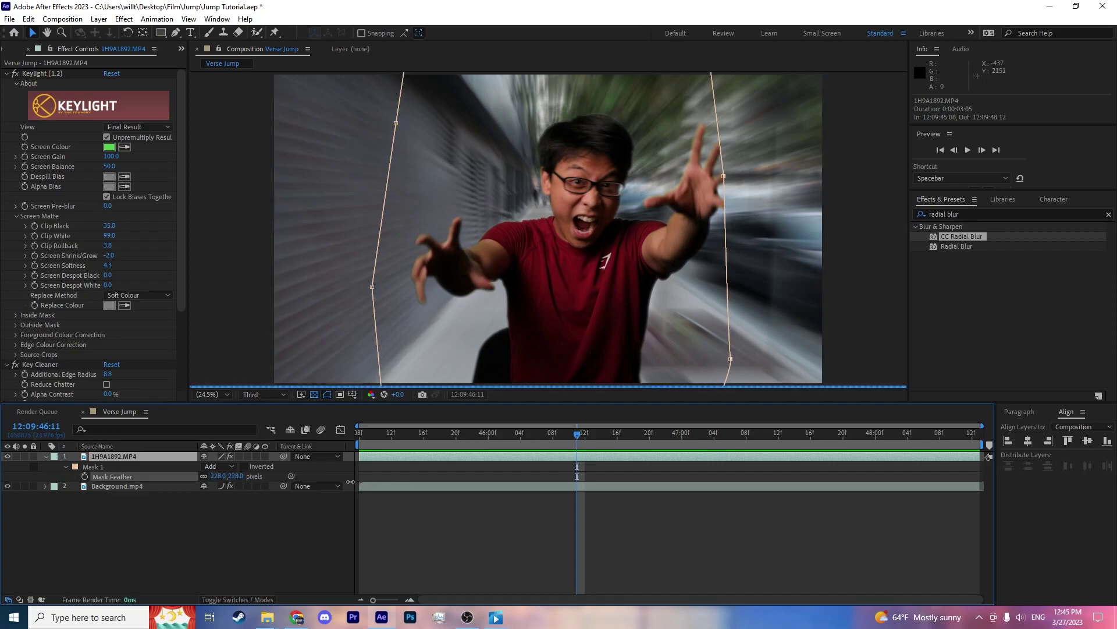
pyautogui.click(302, 516)
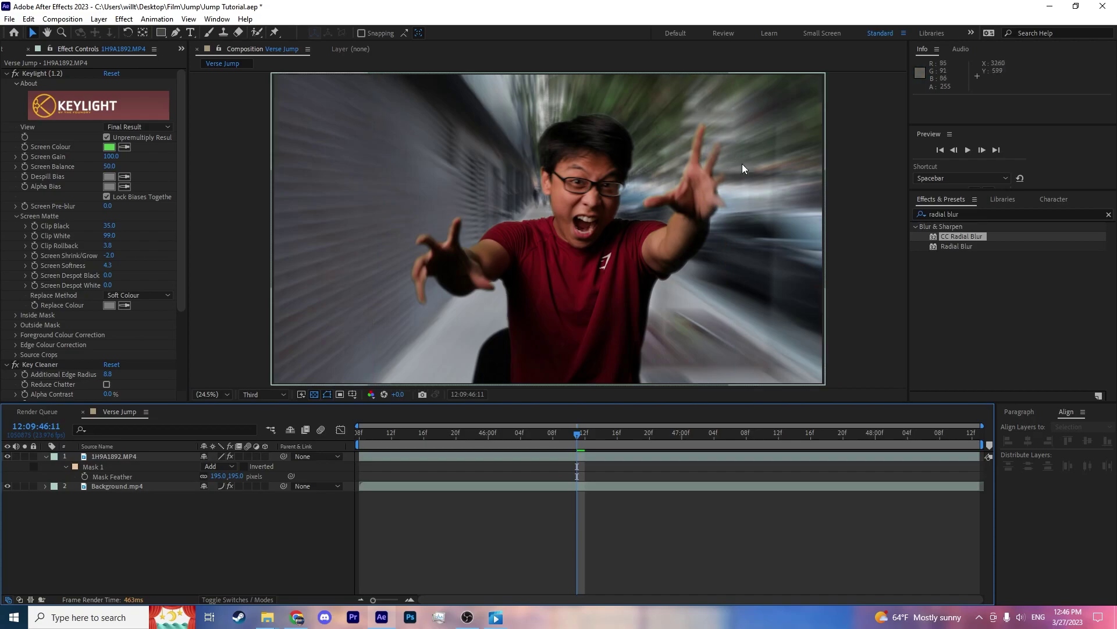
# Preview the composite from its start to check the feathered mask around the actor's hands.
pyautogui.click(415, 434)
pyautogui.click(357, 434)
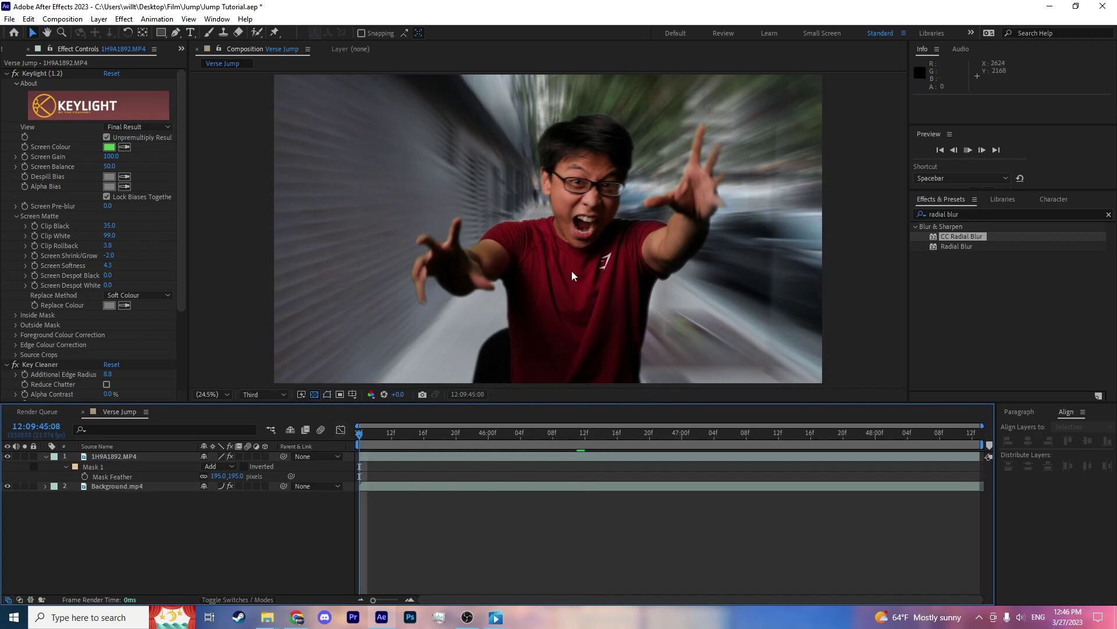
pyautogui.press('space')
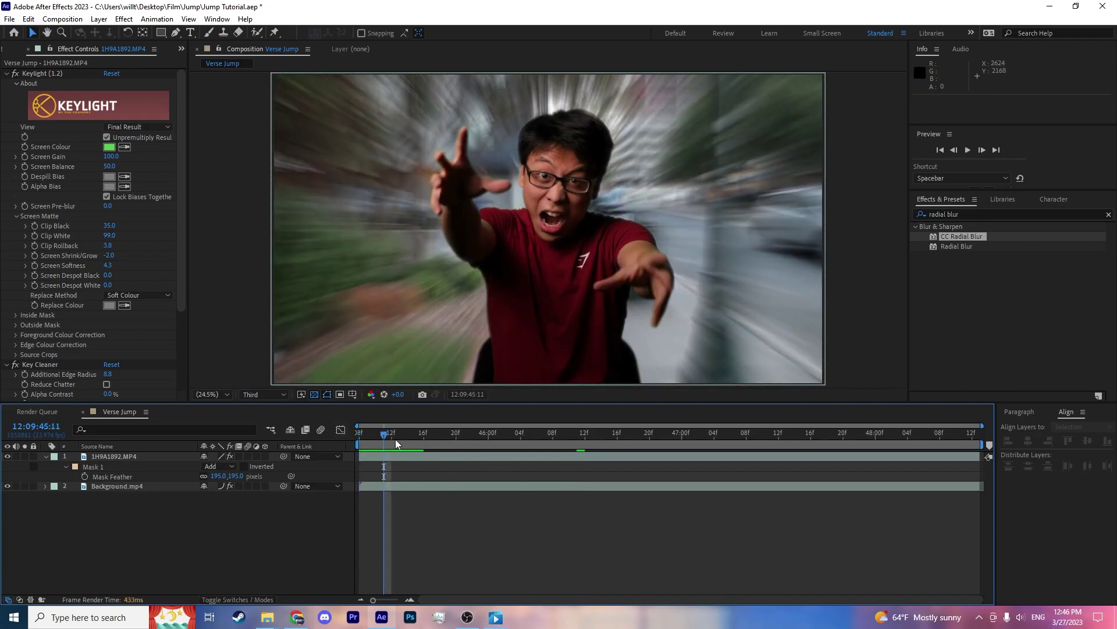
pyautogui.press('space')
# Move the Mask 1 vertex beside the actor's outstretched right-hand-side fingers outward and return to the composition's start.
pyautogui.click(123, 467)
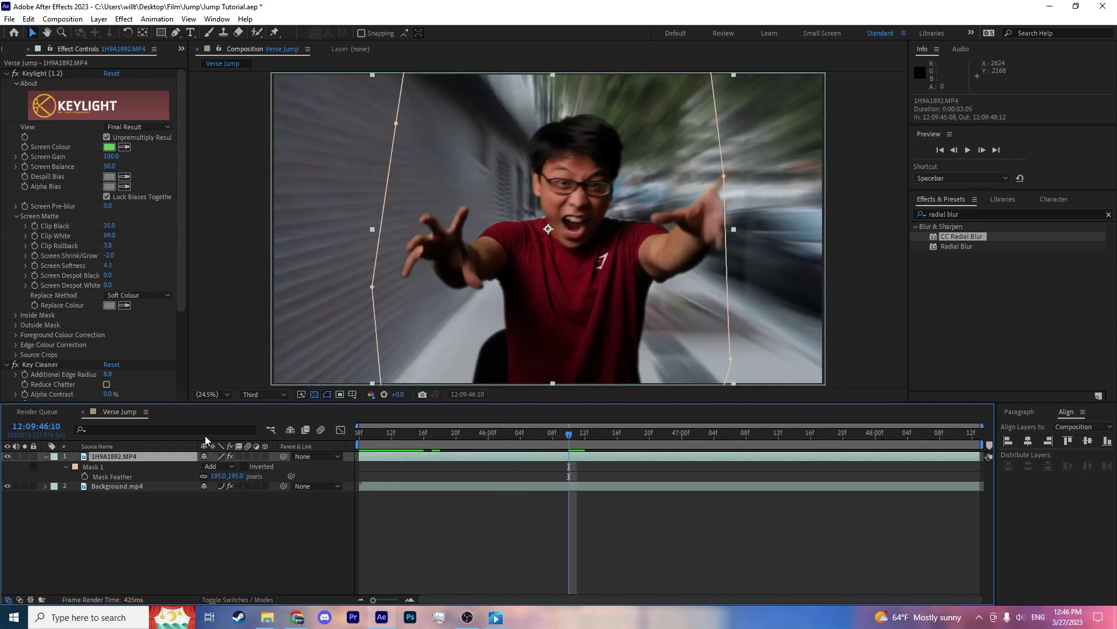
pyautogui.click(755, 180)
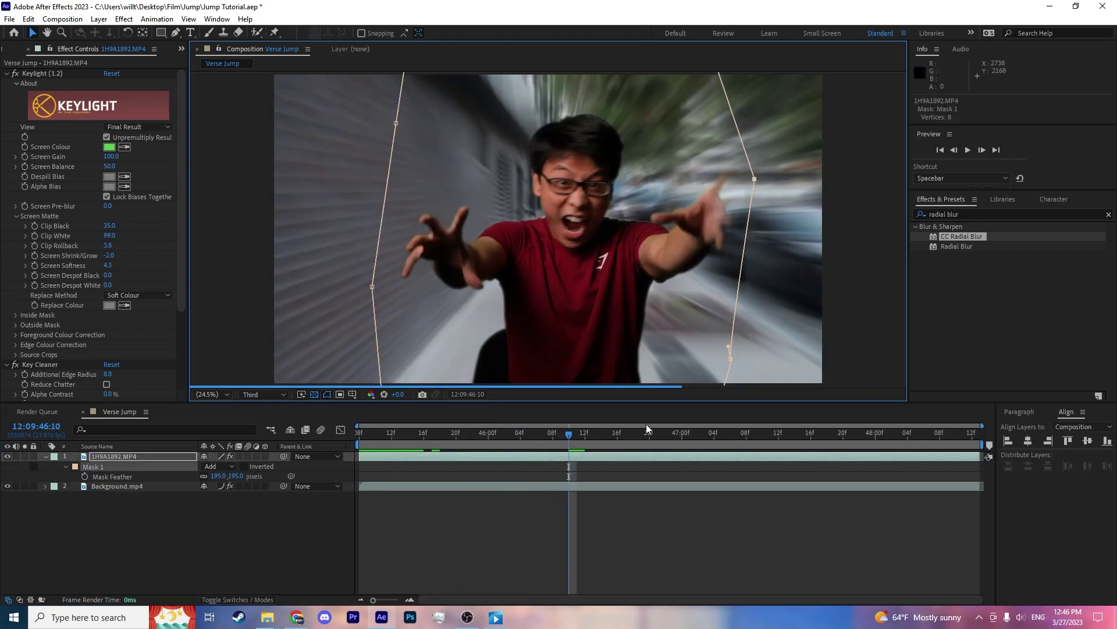
pyautogui.click(260, 551)
pyautogui.press('Home')
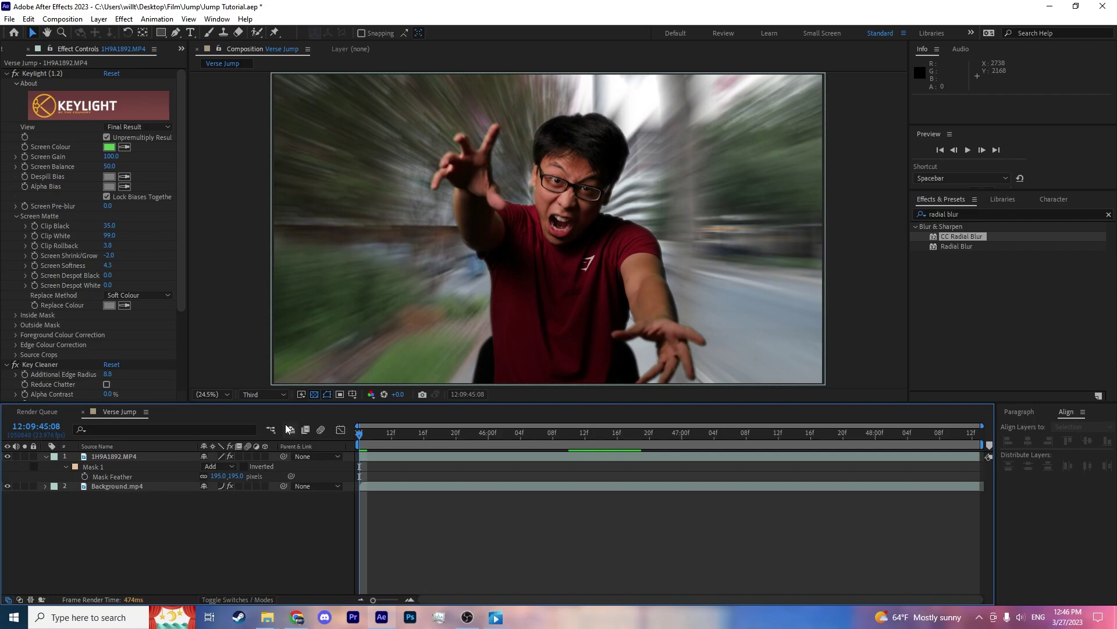
# Apply CC Radial Blur to the 1H9A1892.MP4 layer with the Fading Zoom type and an Amount of 23.
pyautogui.click(5, 48)
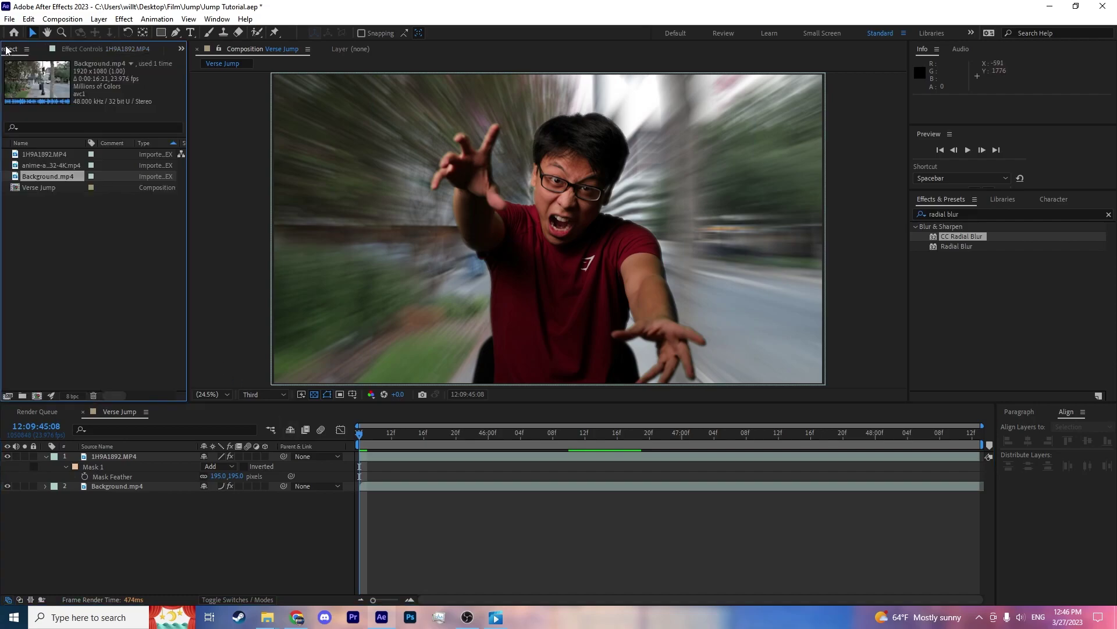
pyautogui.click(131, 456)
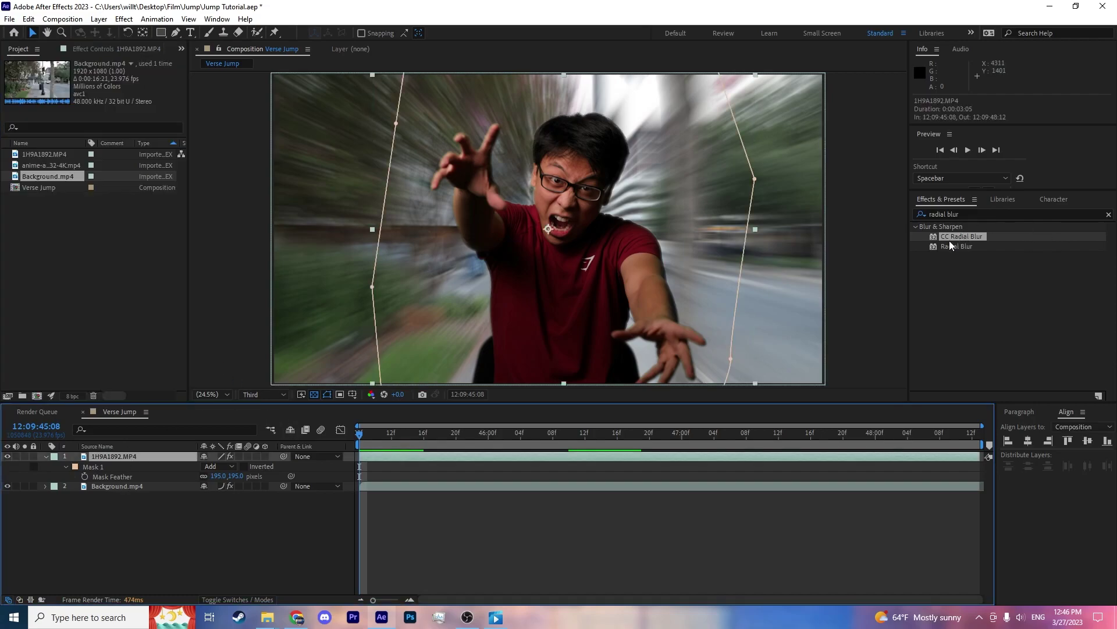
pyautogui.moveTo(959, 235); pyautogui.dragTo(145, 456)
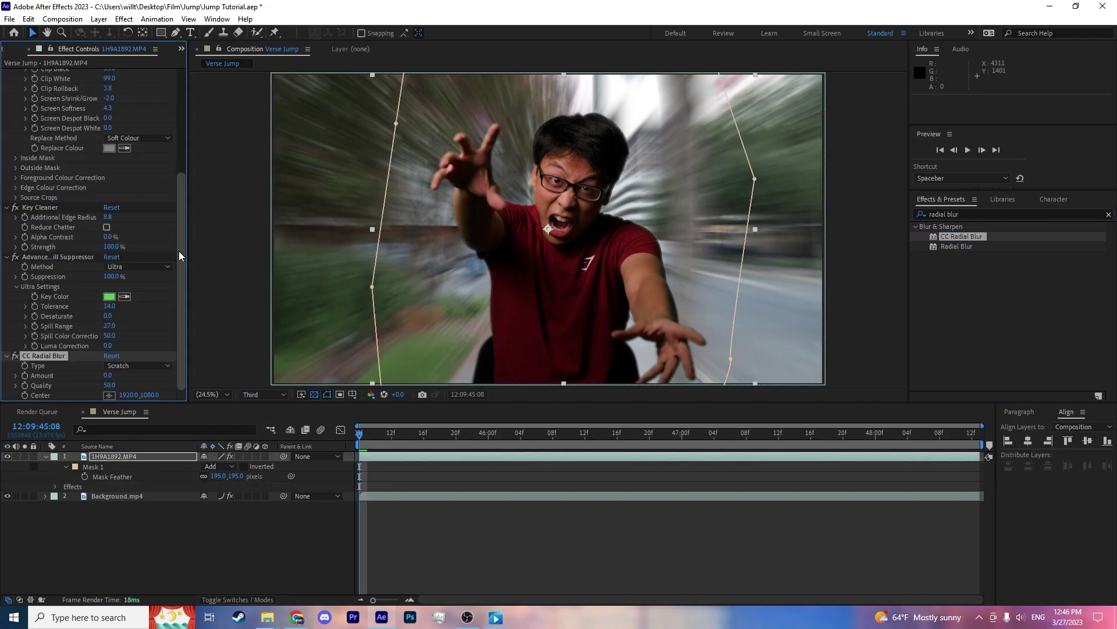
pyautogui.click(131, 365)
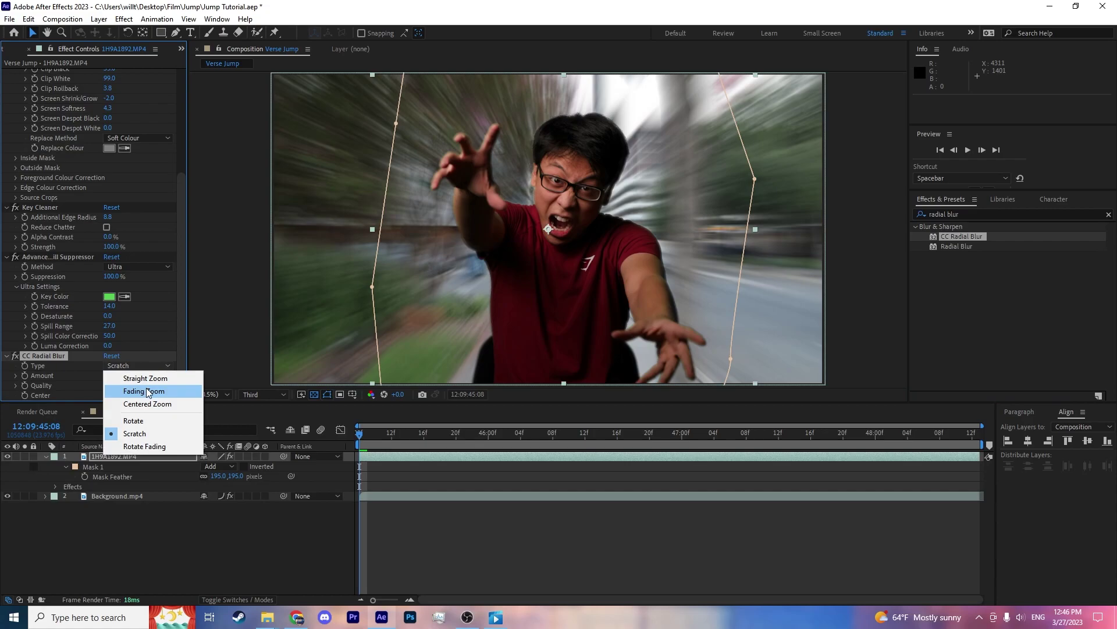
pyautogui.click(147, 391)
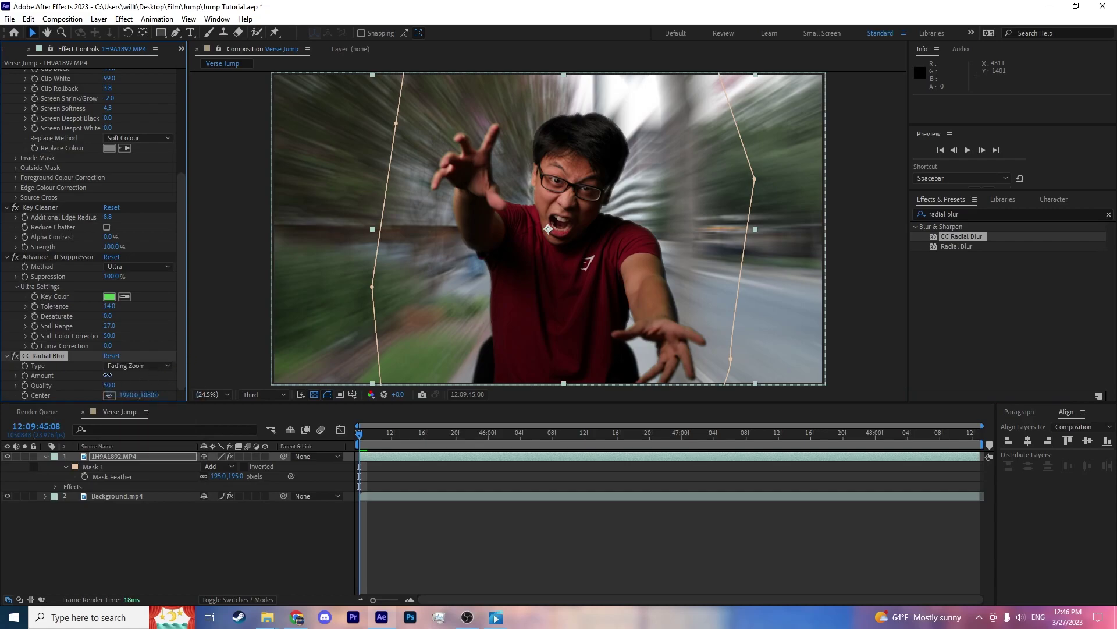
pyautogui.moveTo(107, 375); pyautogui.dragTo(123, 380)
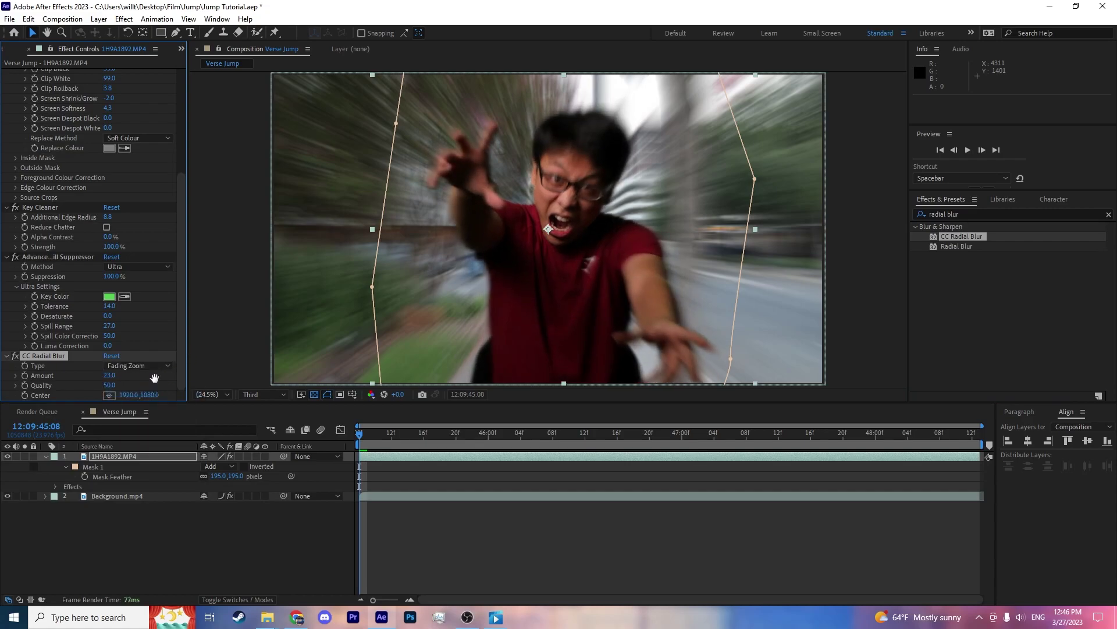
# Play and scrub through the composite to check the radial blur on the actor against the backgrounds.
pyautogui.press('space')
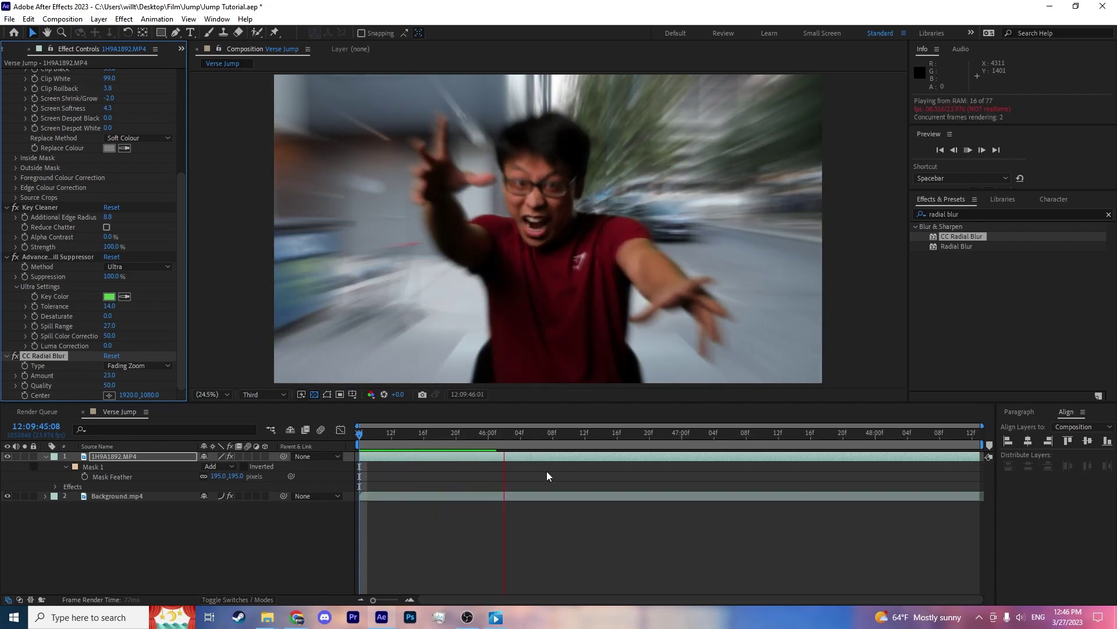
pyautogui.press('space')
pyautogui.press('space')
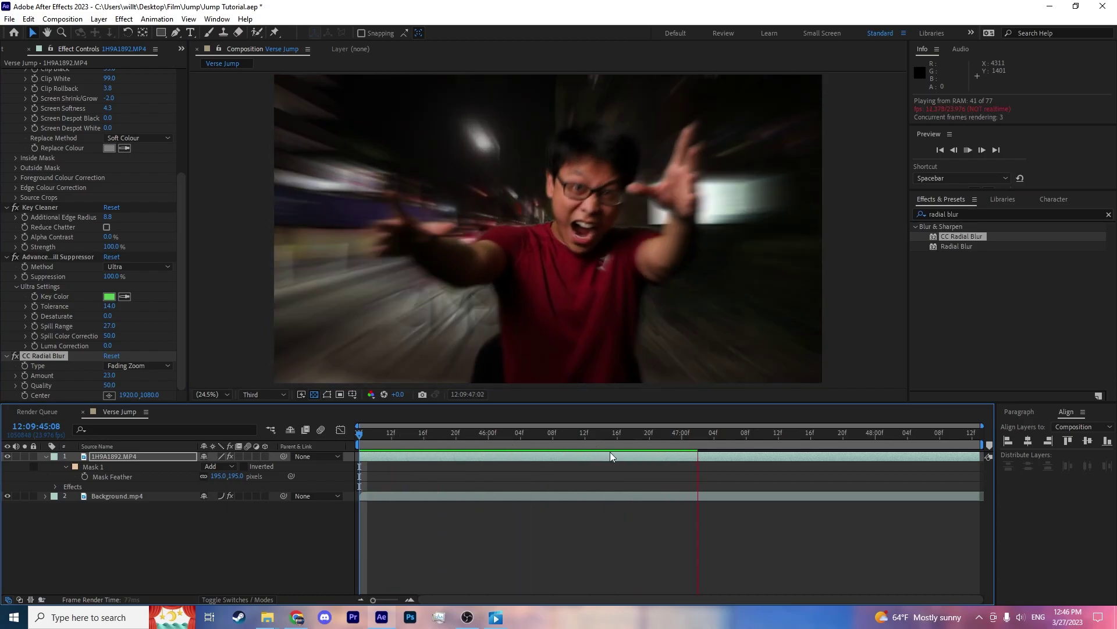
pyautogui.press('space')
pyautogui.moveTo(642, 435); pyautogui.dragTo(407, 434)
pyautogui.press('space')
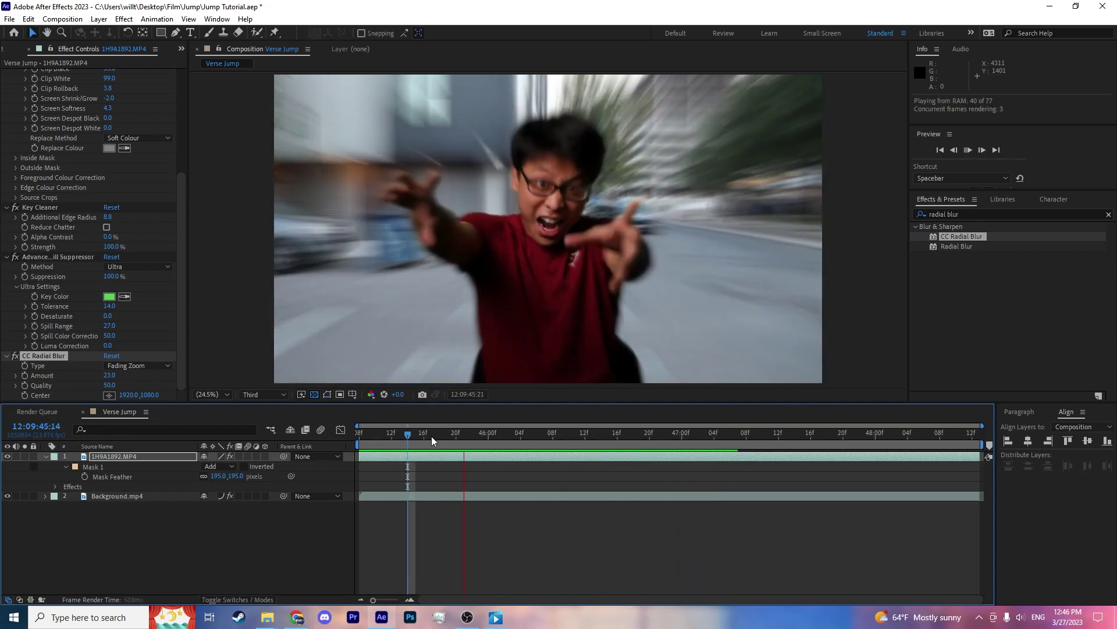
pyautogui.moveTo(493, 437); pyautogui.dragTo(357, 436)
pyautogui.press('space')
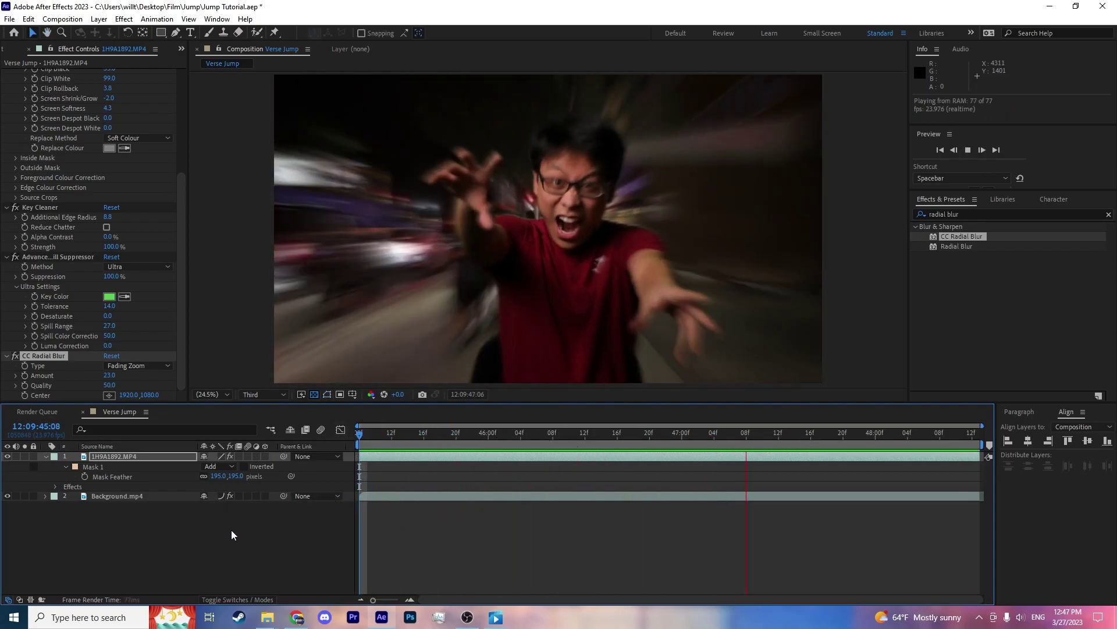
pyautogui.click(319, 549)
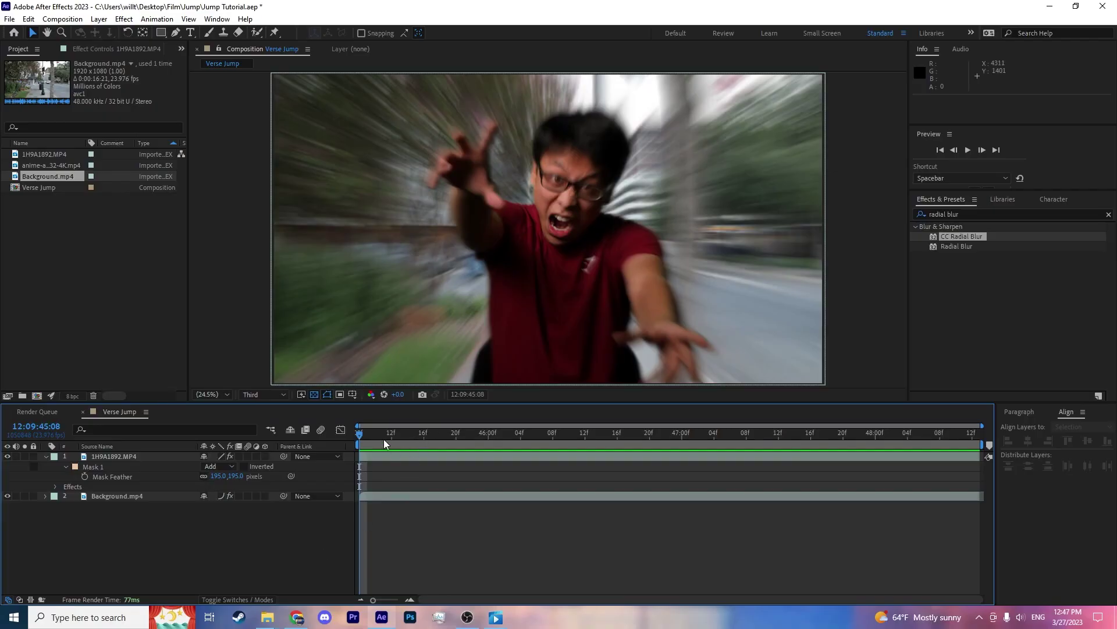
pyautogui.moveTo(383, 440); pyautogui.dragTo(585, 478)
pyautogui.moveTo(583, 437); pyautogui.dragTo(399, 442)
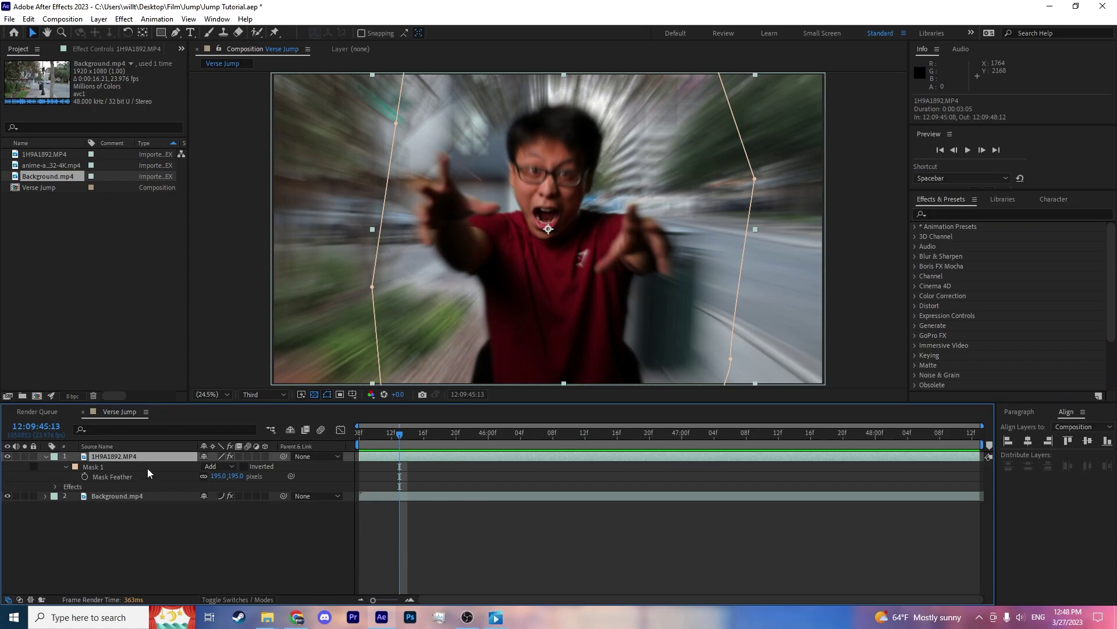
# Rename the 1H9A1892.MP4 layer as Actor.
pyautogui.press('Return')
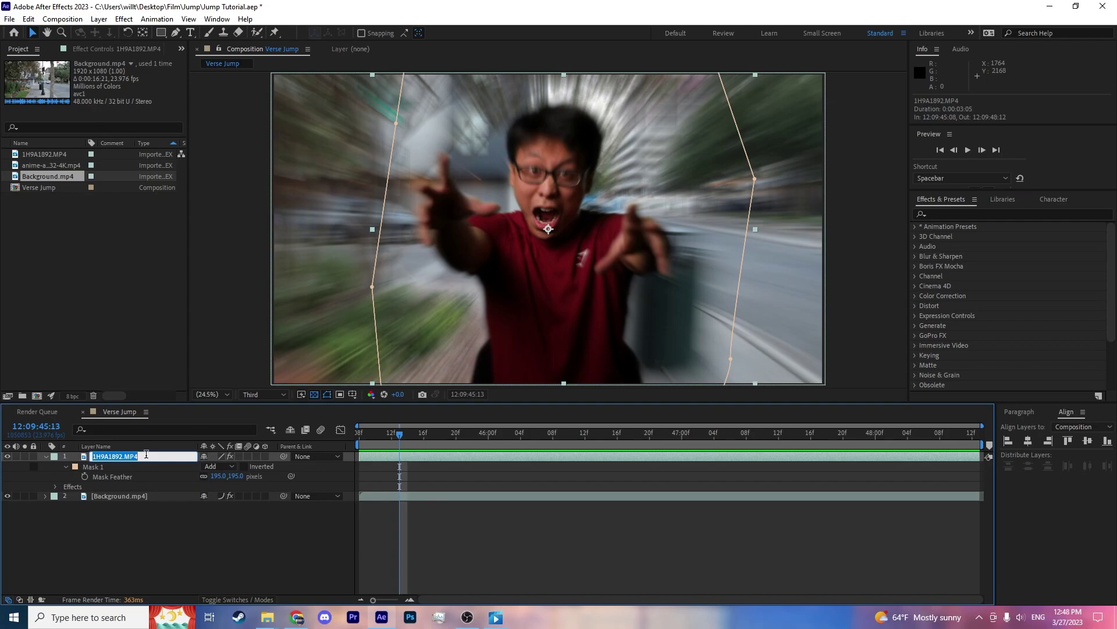
pyautogui.write('Actor')
pyautogui.press('Return')
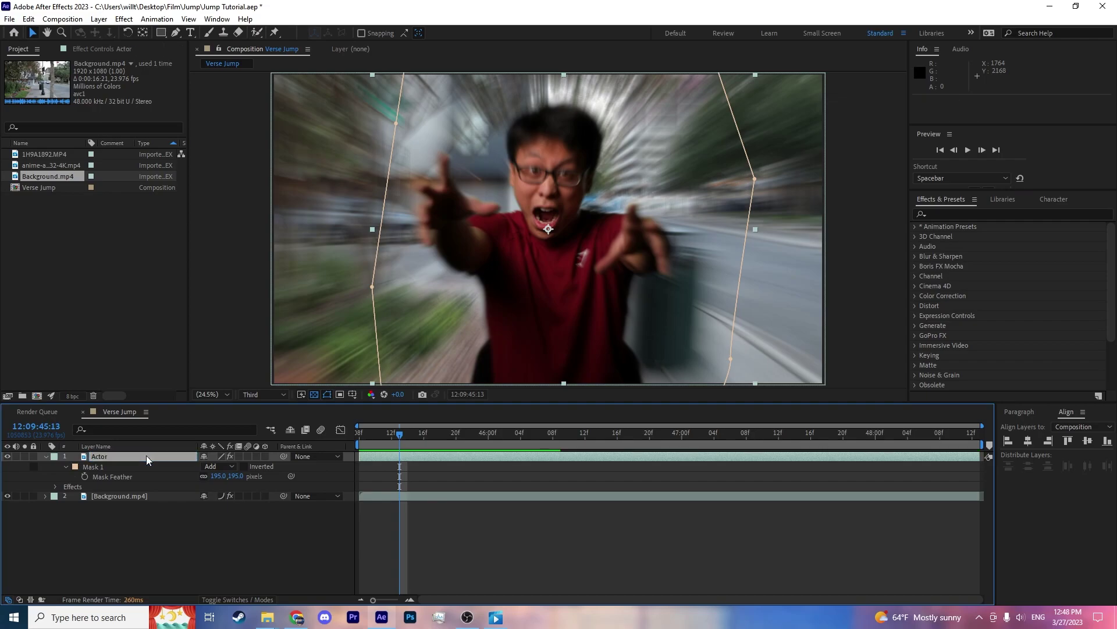
# Add the Hue/Saturation color correction effect to the Actor layer.
pyautogui.click(141, 496)
pyautogui.click(129, 455)
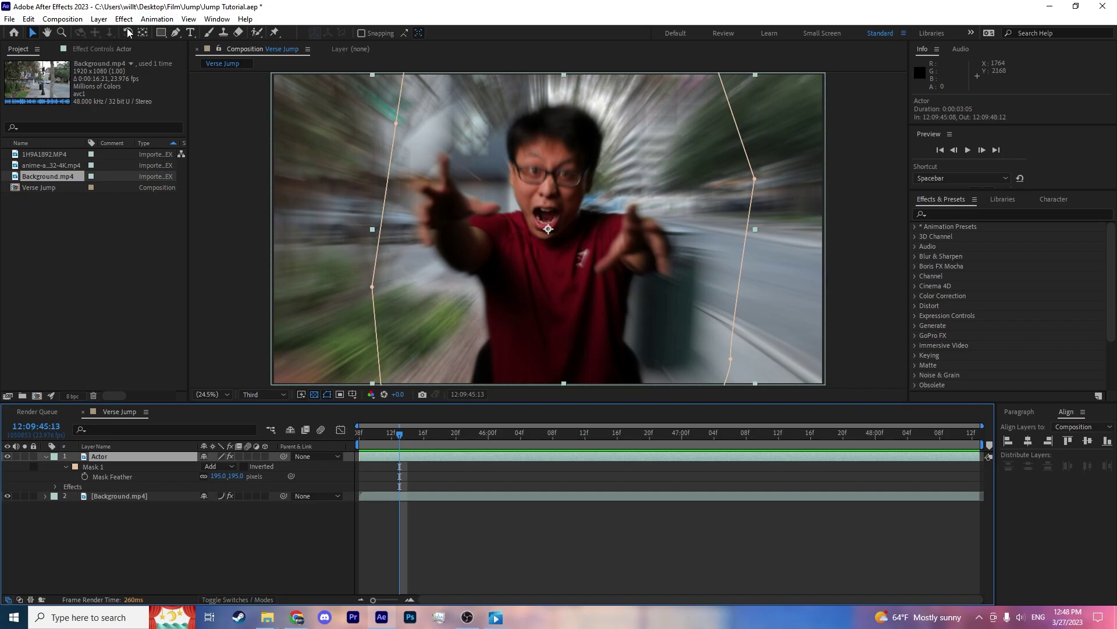
pyautogui.click(99, 20)
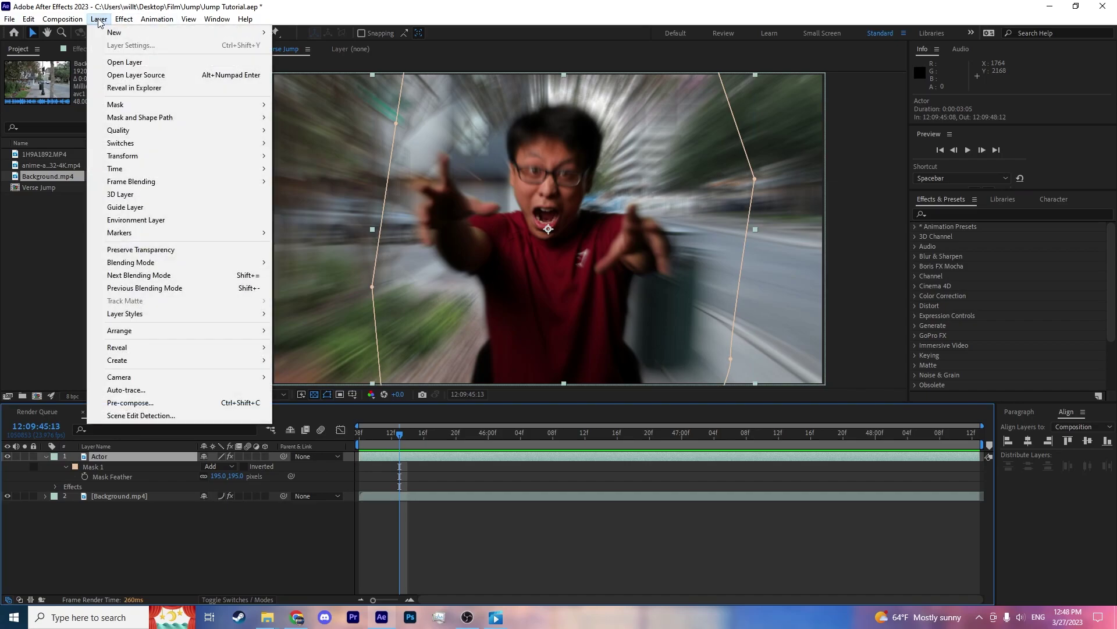
pyautogui.moveTo(124, 19)
pyautogui.moveTo(245, 152)
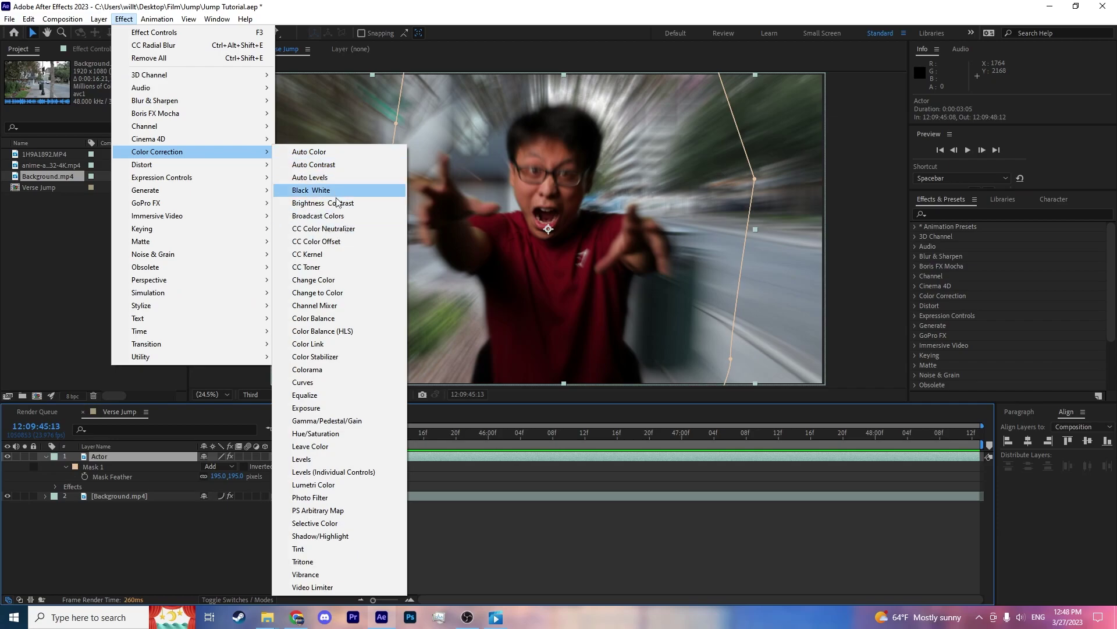
pyautogui.click(352, 434)
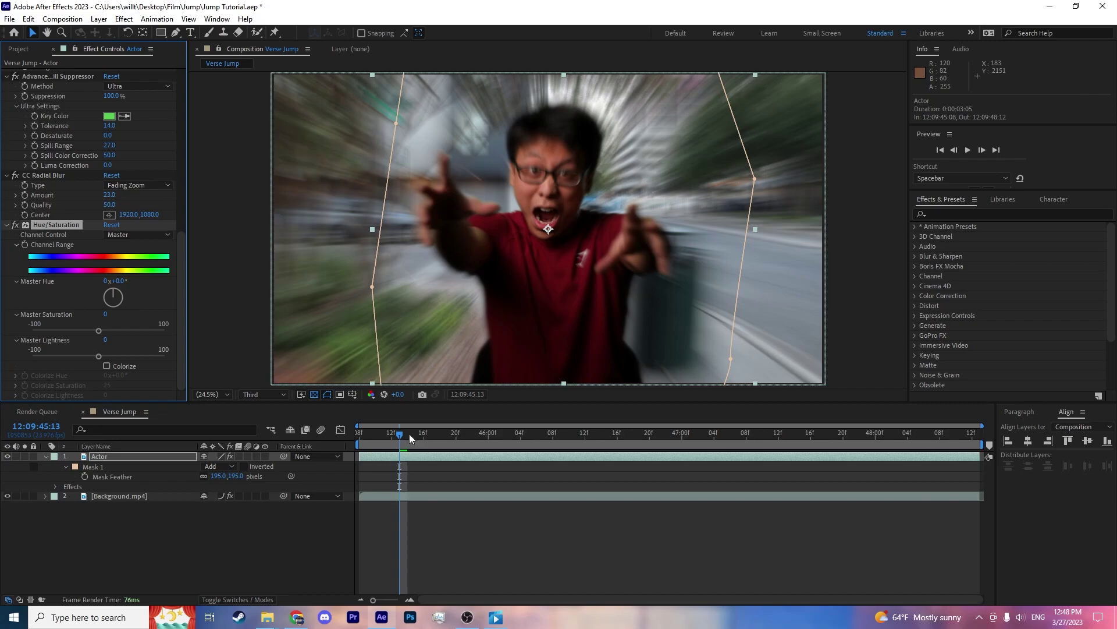
# Start keyframing the Hue/Saturation Channel Range at 12:09:46:11, the frame just before the background changes to the purple-lit scene.
pyautogui.click(374, 435)
pyautogui.moveTo(372, 437); pyautogui.dragTo(365, 439)
pyautogui.click(180, 311)
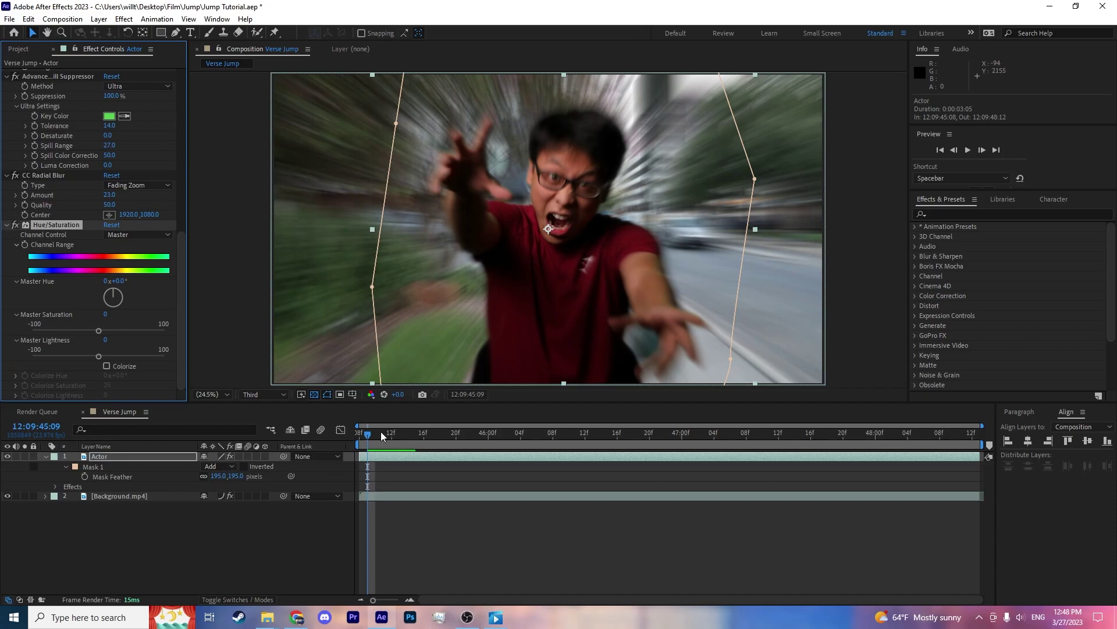
pyautogui.moveTo(380, 432); pyautogui.dragTo(532, 470)
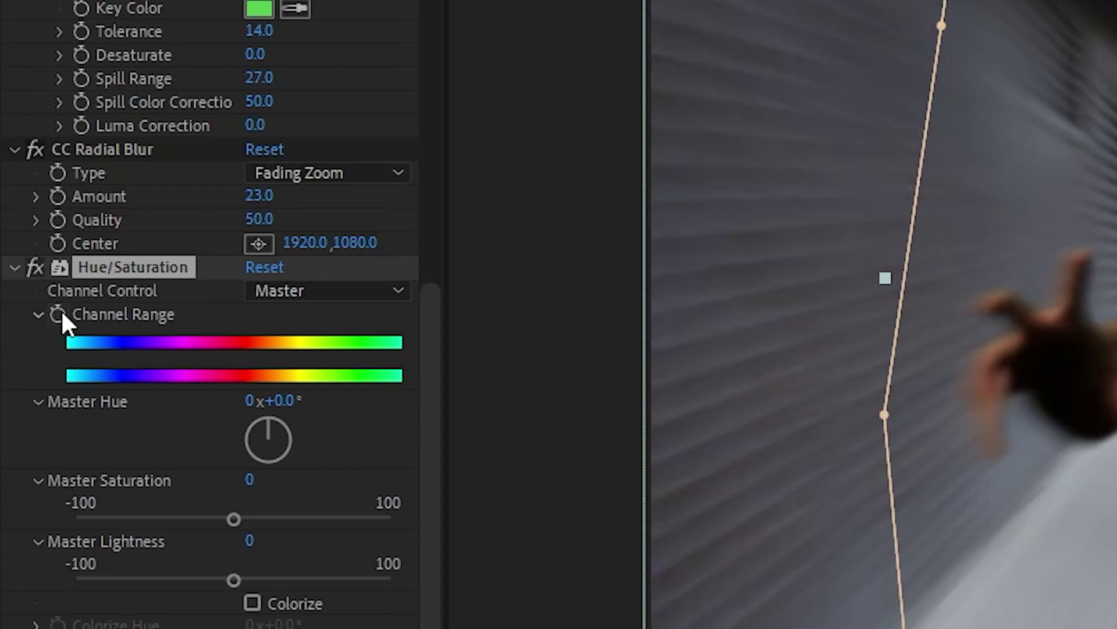
pyautogui.click(61, 315)
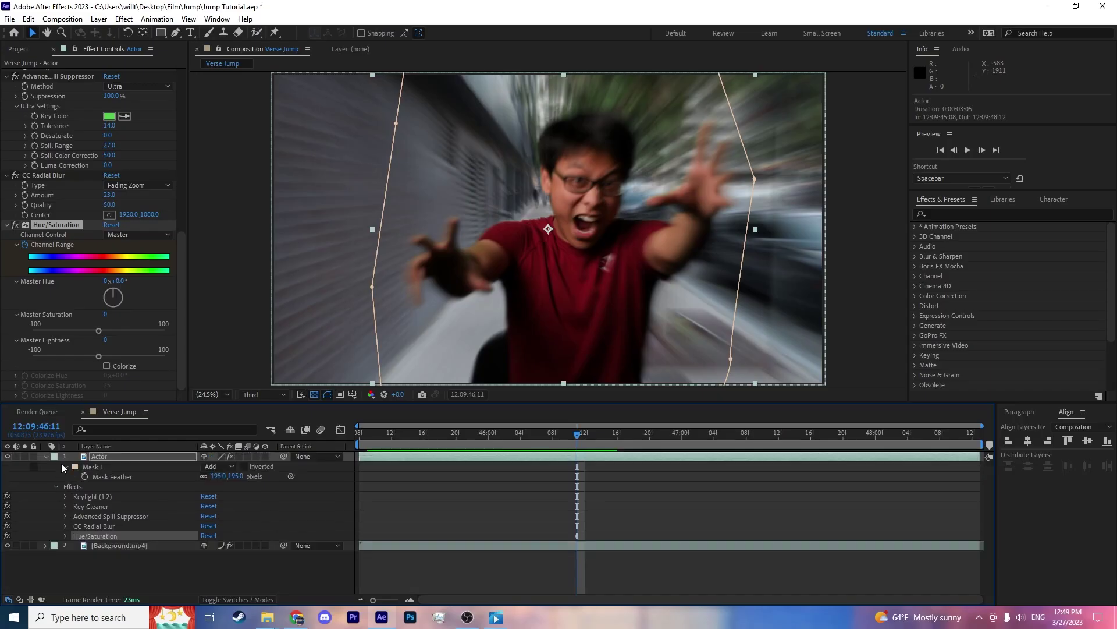
# Show only the keyframed properties of the Actor layer and select its Channel Range keyframe.
pyautogui.click(65, 466)
pyautogui.click(138, 457)
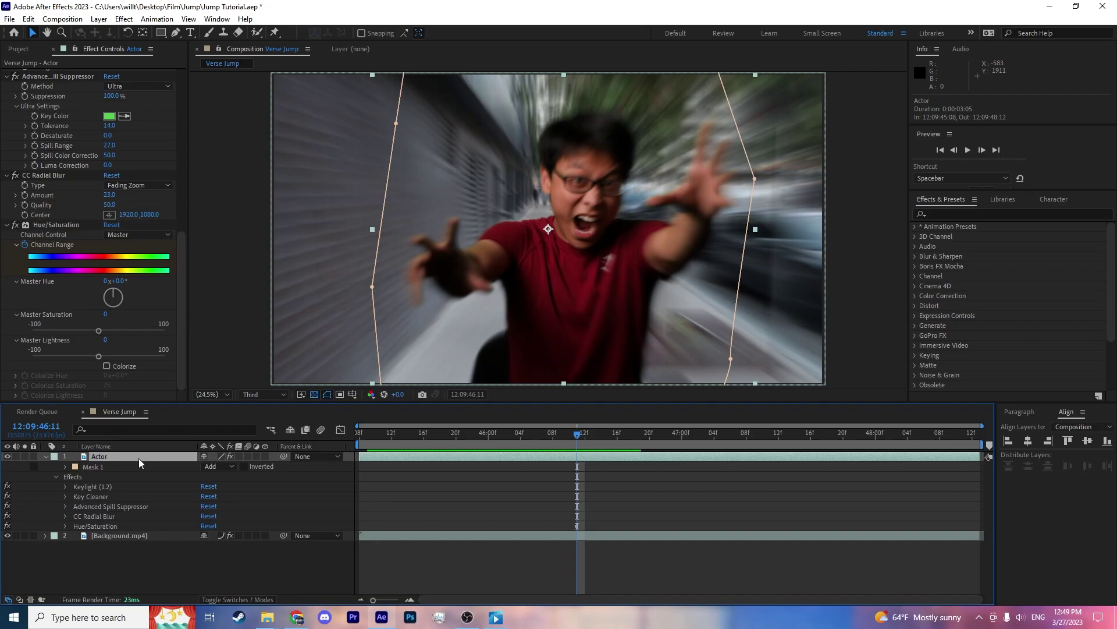
pyautogui.press('u')
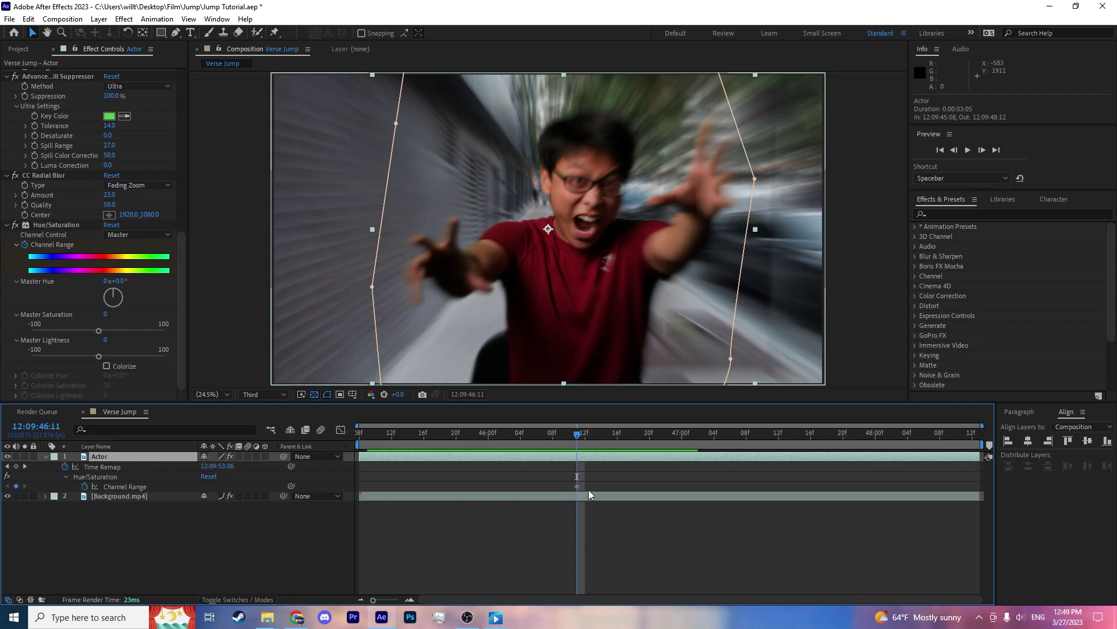
pyautogui.click(576, 486)
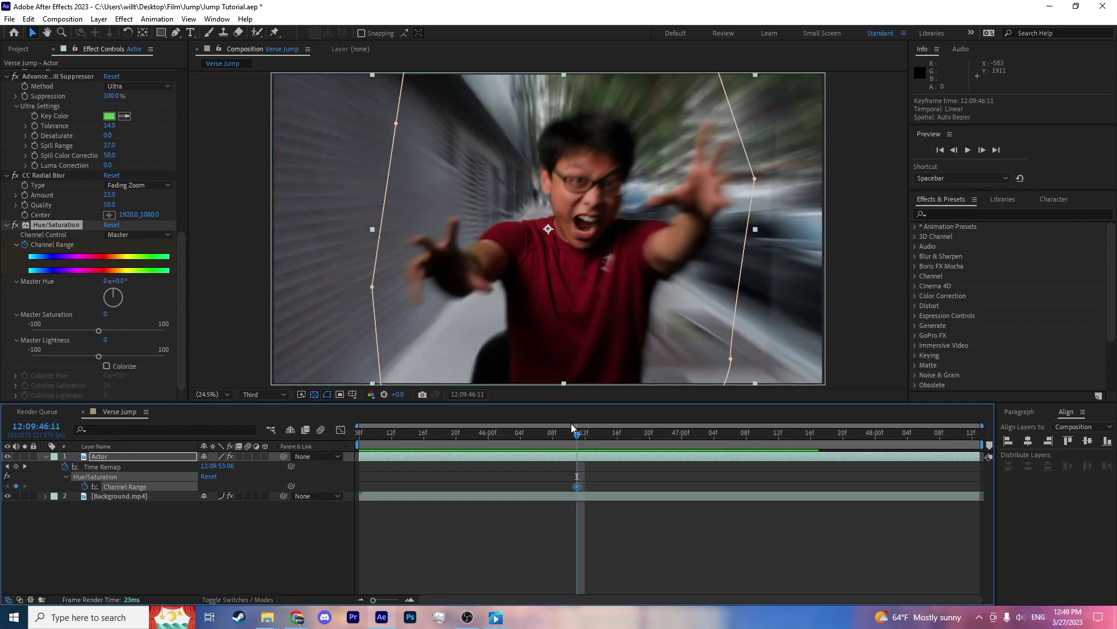
# Keyframe Master Saturation at -41, Master Lightness at -29 and Master Hue at -39° at 12:09:46:12.
pyautogui.press('pagedown')
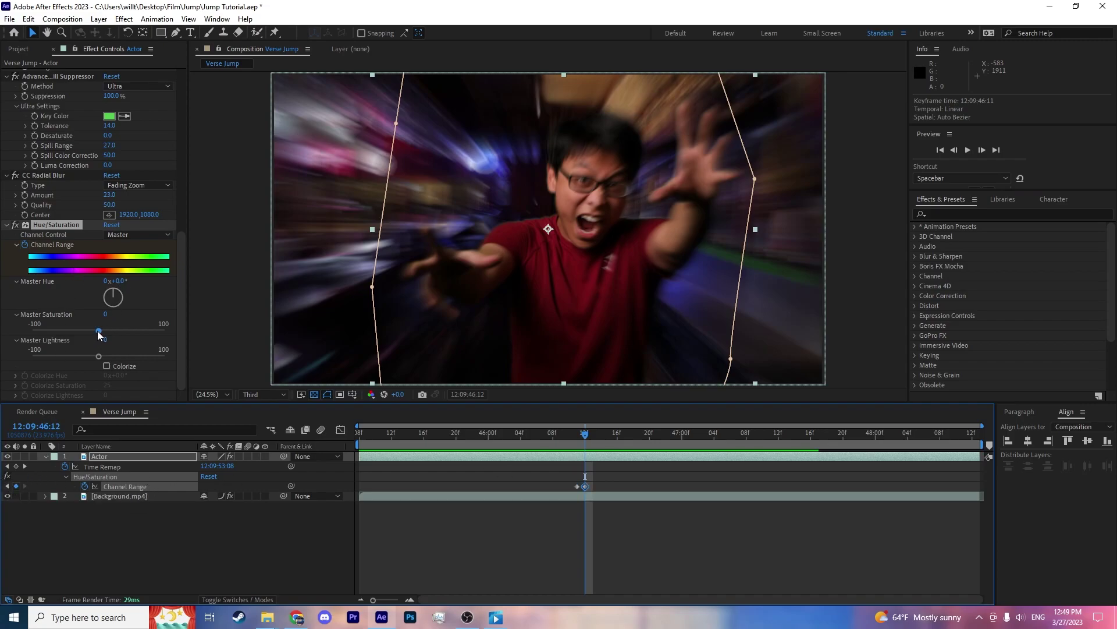
pyautogui.moveTo(94, 332); pyautogui.dragTo(80, 358)
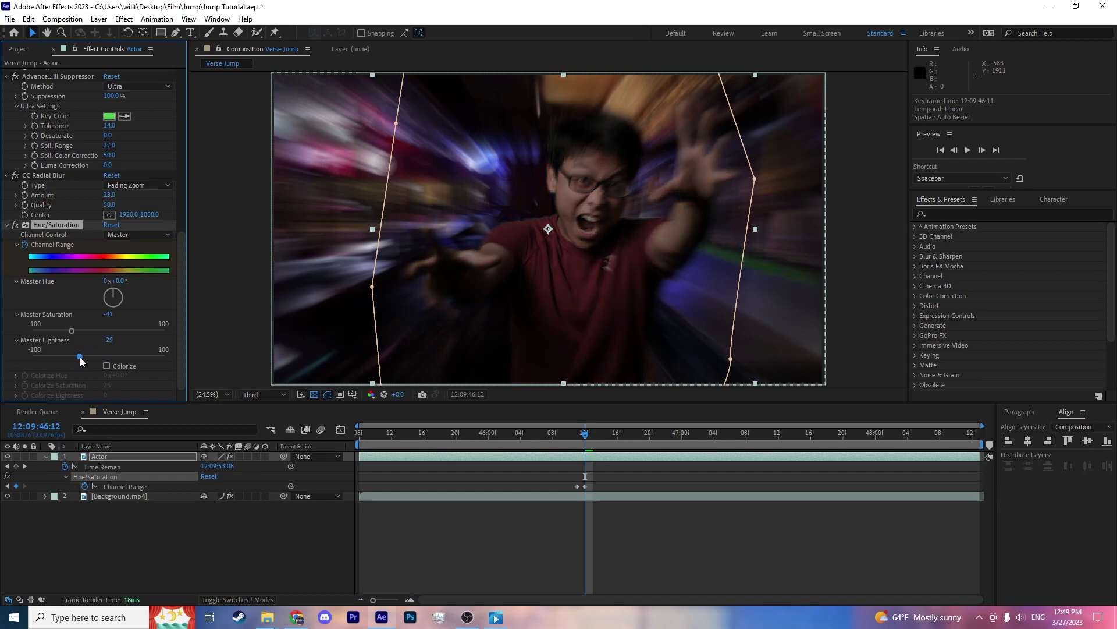
pyautogui.moveTo(107, 302); pyautogui.dragTo(109, 295)
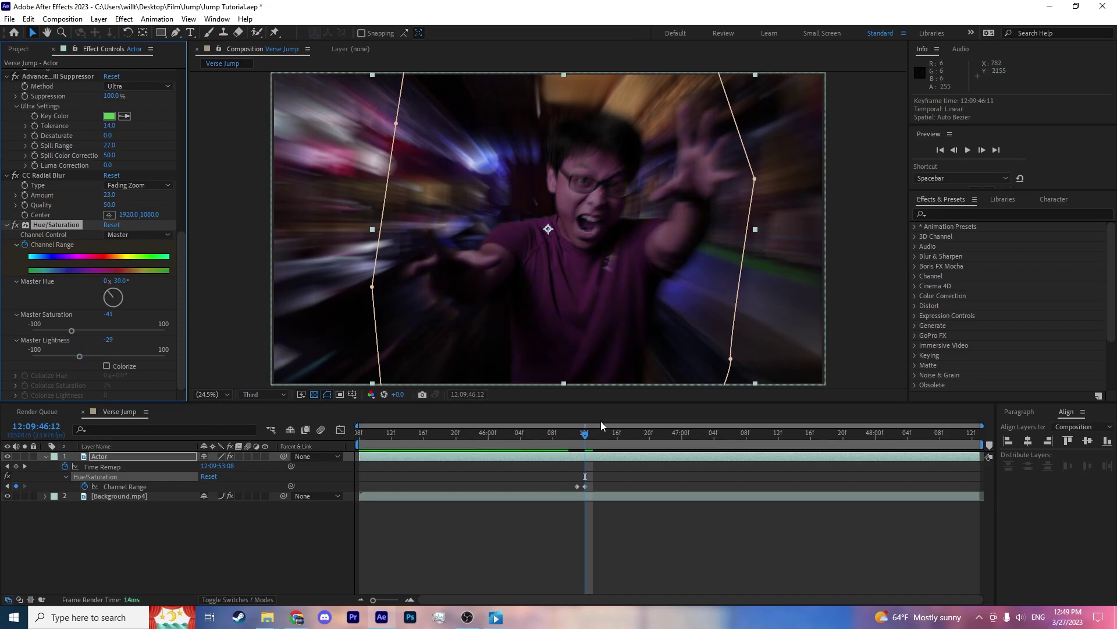
# Set Master Saturation to -31 and turn Master Hue slightly on the Channel Range keyframe at 12:09:46:11.
pyautogui.moveTo(586, 437); pyautogui.dragTo(577, 441)
pyautogui.click(577, 486)
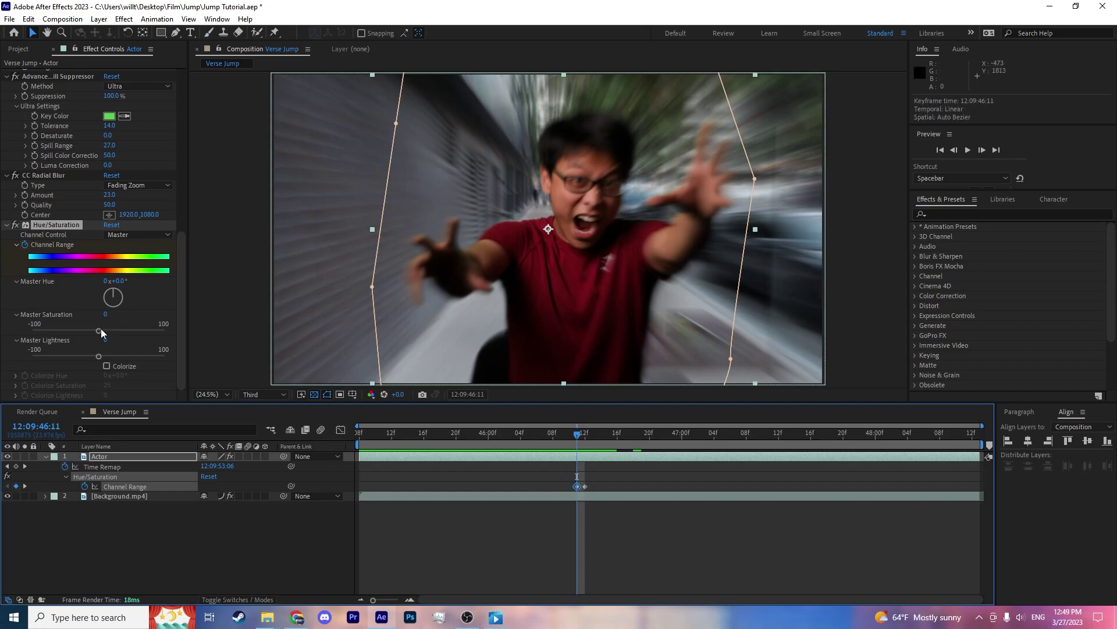
pyautogui.moveTo(100, 329); pyautogui.dragTo(81, 329)
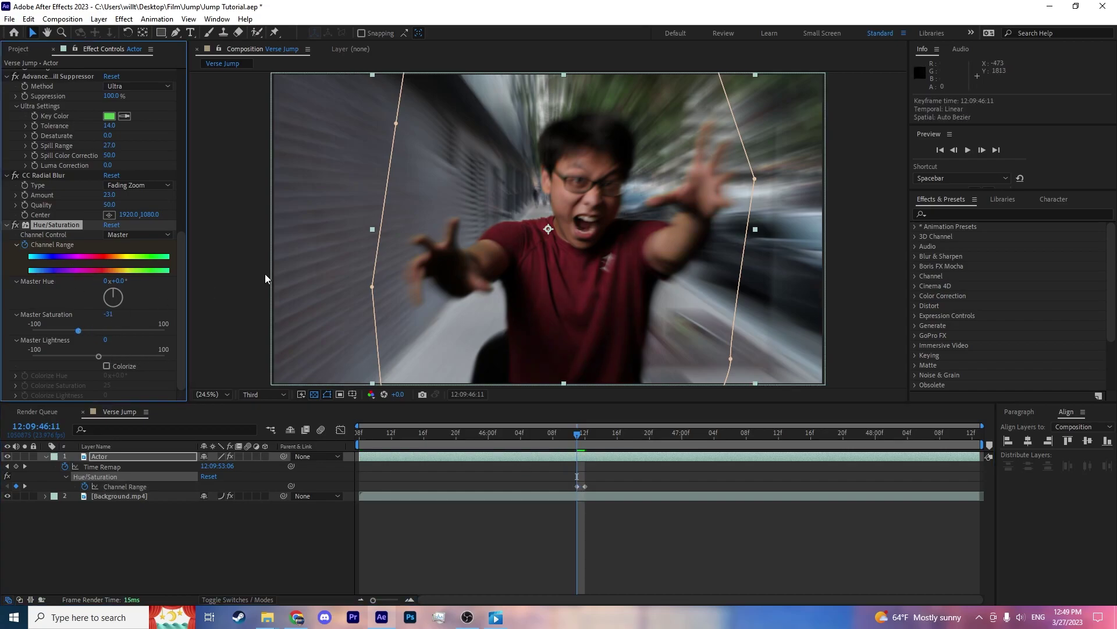
pyautogui.moveTo(113, 294); pyautogui.dragTo(116, 291)
# Add Channel Range keyframes to the Actor layer at 12:09:46:22 and 12:09:46:23, on either side of the next background change.
pyautogui.moveTo(541, 448); pyautogui.dragTo(675, 449)
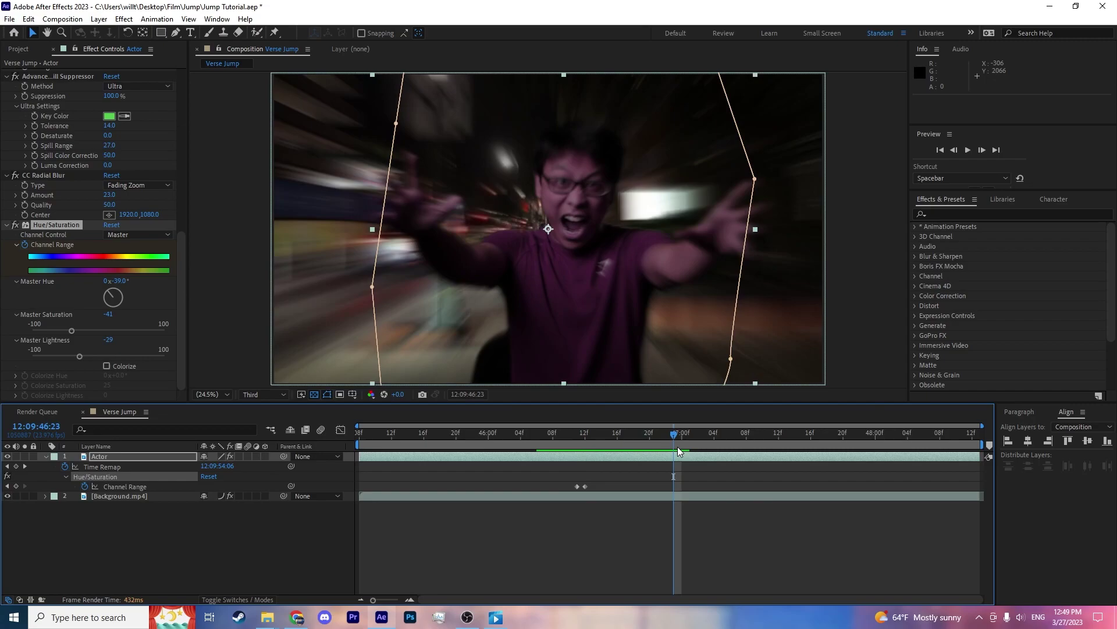
pyautogui.press('pageup')
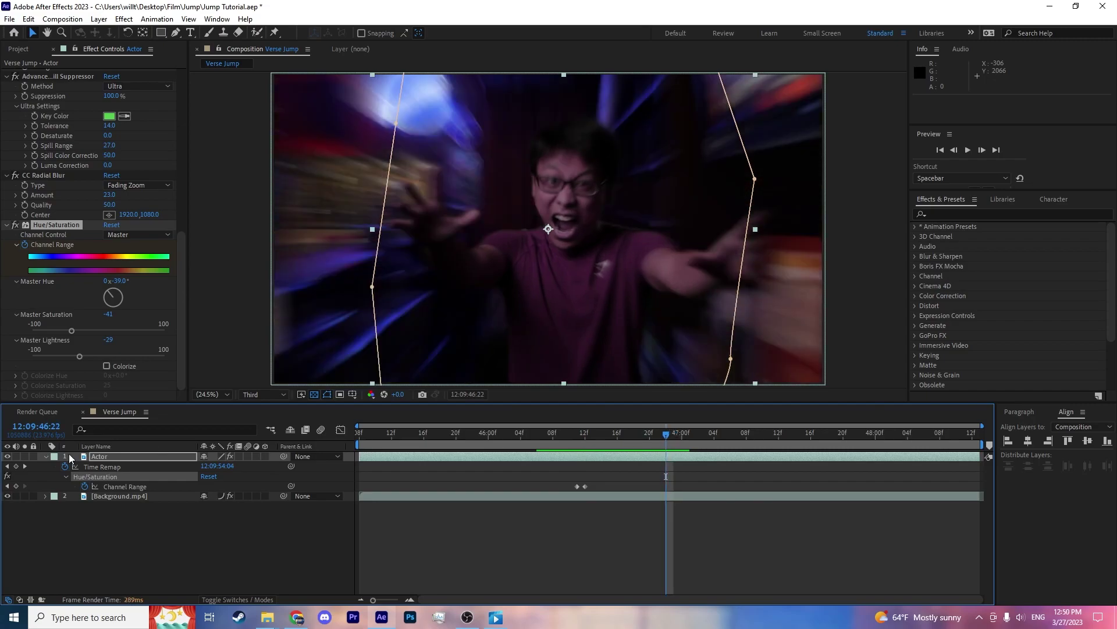
pyautogui.click(16, 486)
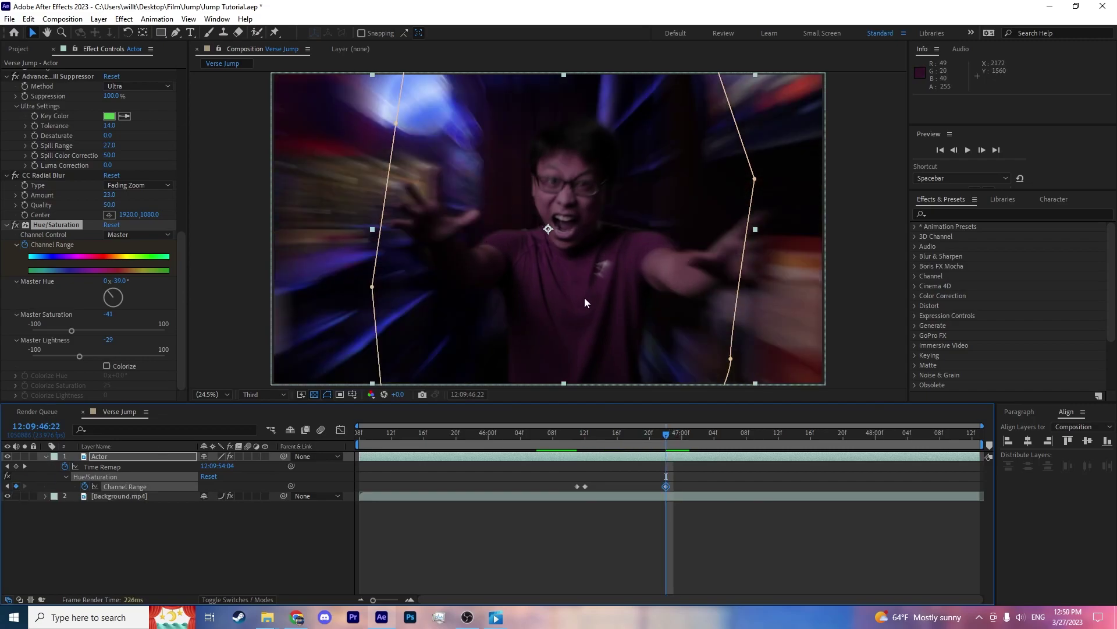
pyautogui.press('pagedown')
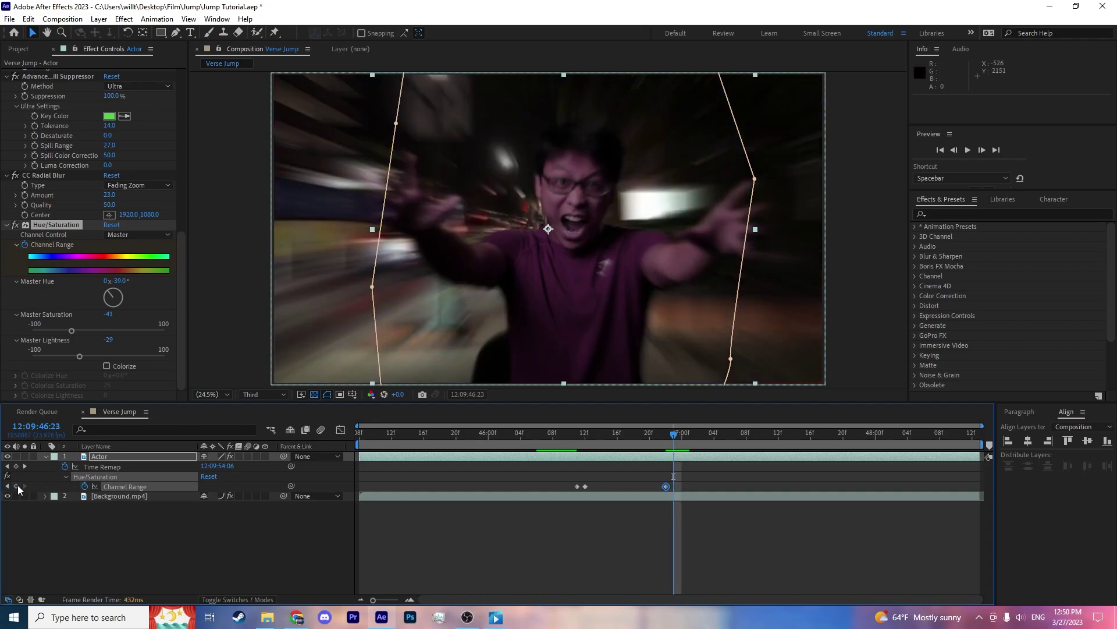
pyautogui.click(16, 486)
# Set Master Hue to 0° and Master Saturation to -33 on the keyframe at 12:09:46:23.
pyautogui.moveTo(113, 298); pyautogui.dragTo(115, 283)
pyautogui.click(123, 282)
pyautogui.write('0')
pyautogui.press('Return')
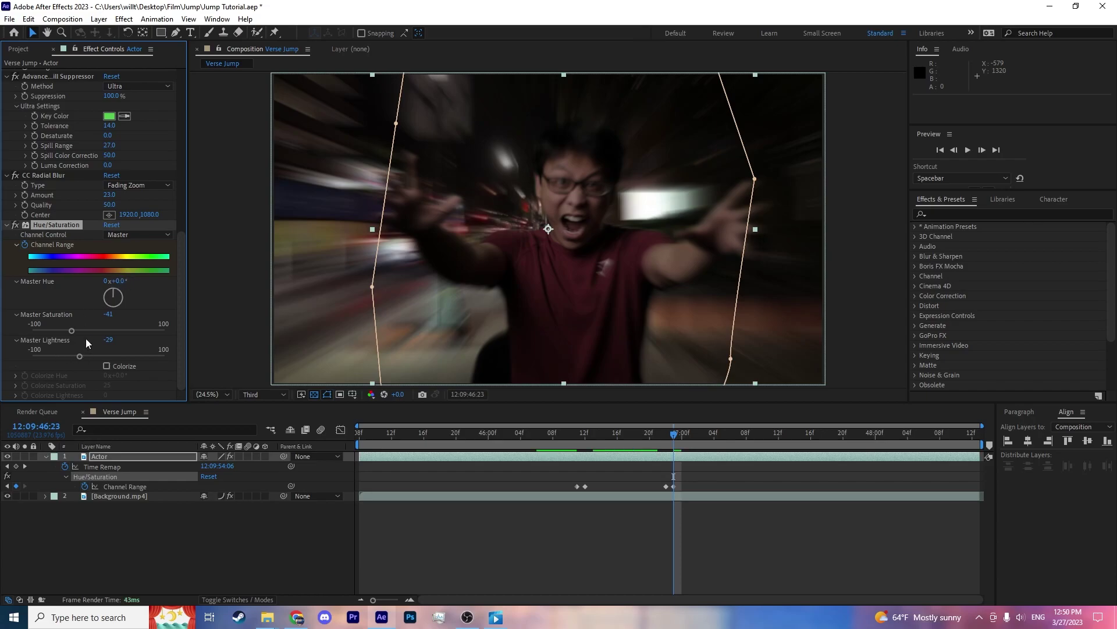
pyautogui.moveTo(72, 331); pyautogui.dragTo(78, 333)
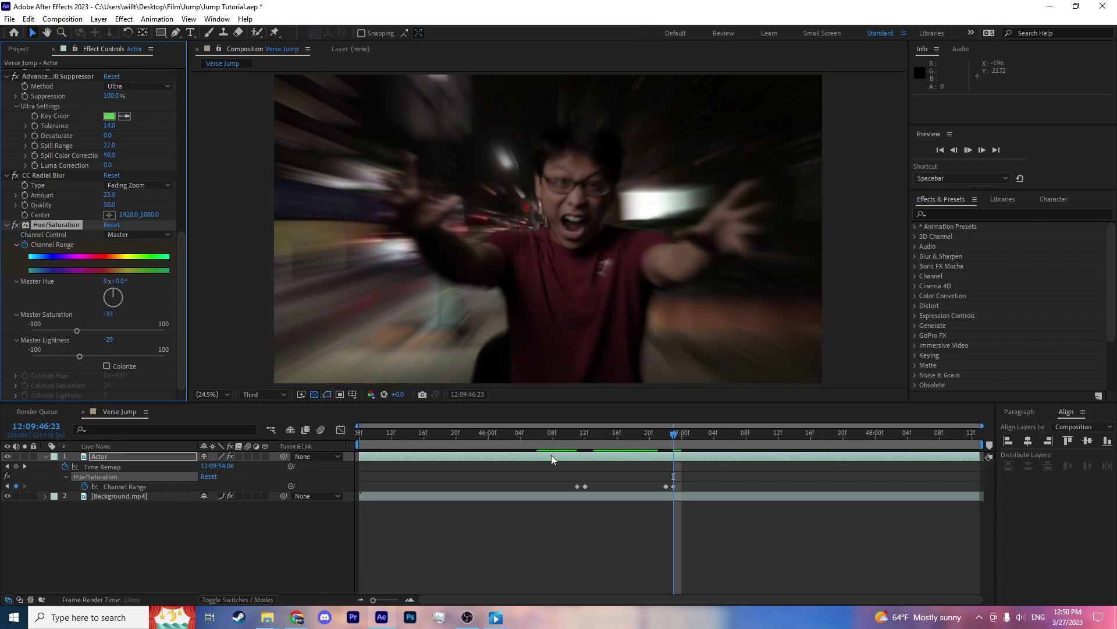
# Play back the color-matched section of the Actor from around 12:09:46:09 to check the background transitions.
pyautogui.press('space')
pyautogui.moveTo(703, 444); pyautogui.dragTo(564, 436)
pyautogui.press('space')
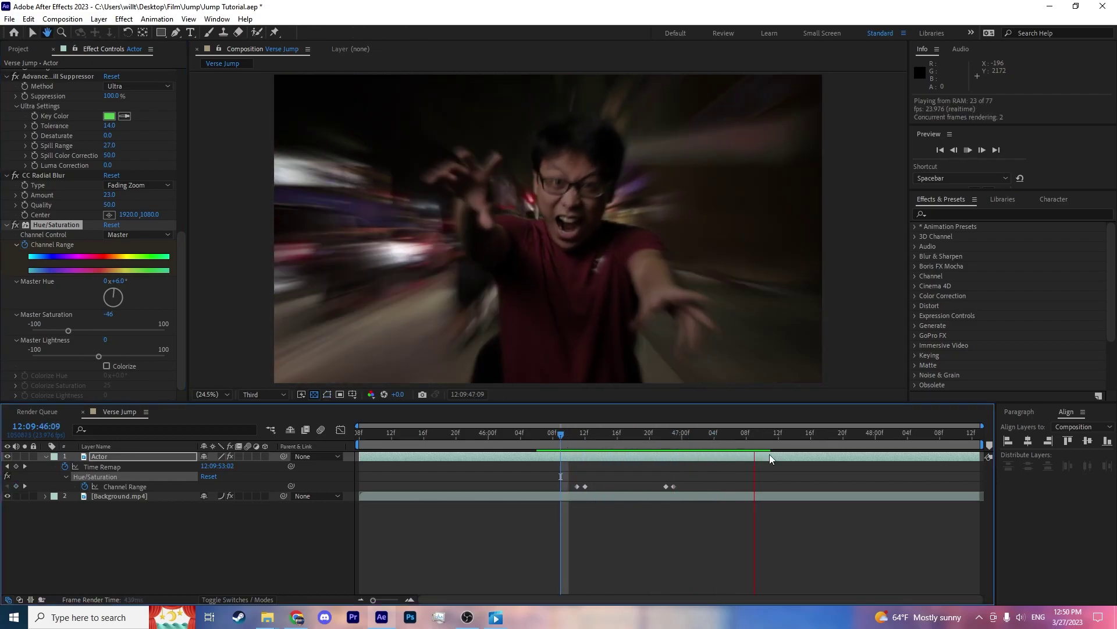
# Add Channel Range keyframes to the Actor layer at 12:09:47:23 and 12:09:48:00, on either side of the background change.
pyautogui.moveTo(675, 438); pyautogui.dragTo(868, 472)
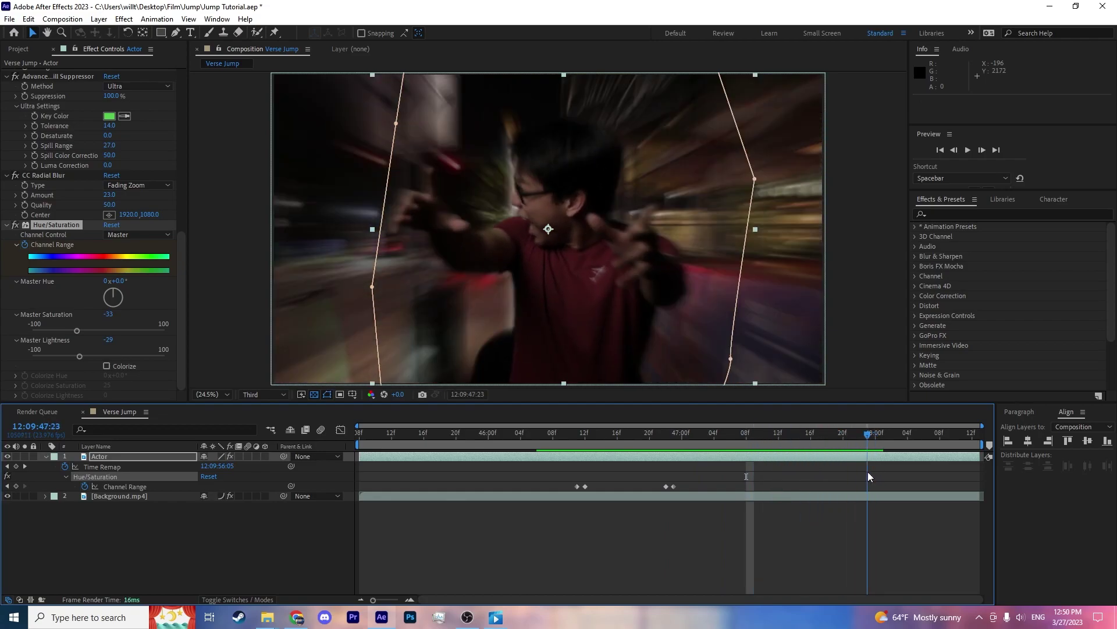
pyautogui.click(15, 486)
pyautogui.press('pagedown')
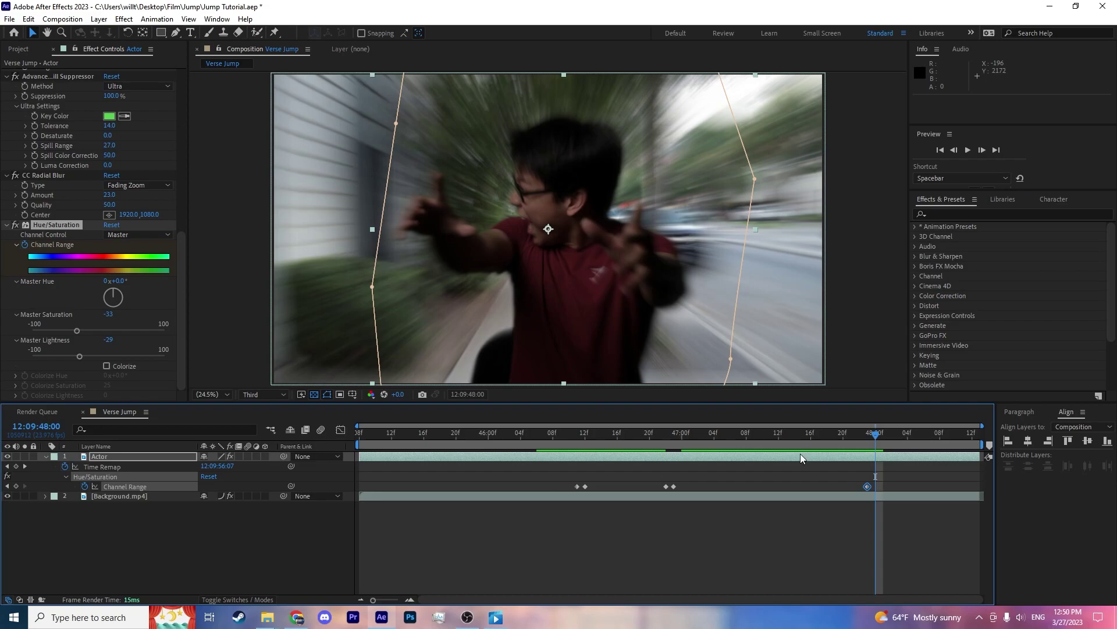
pyautogui.press('pageup')
pyautogui.press('pagedown')
pyautogui.click(16, 486)
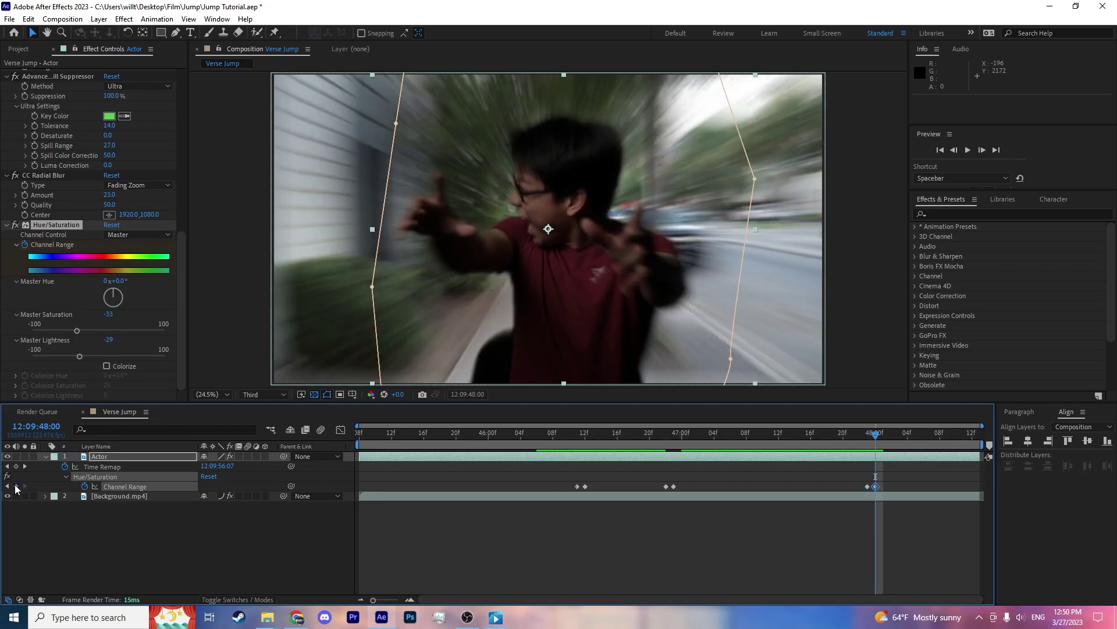
# Set Master Saturation to -19, Master Lightness to -12 and Master Hue to 4° on the keyframe at 12:09:48:00.
pyautogui.click(78, 332)
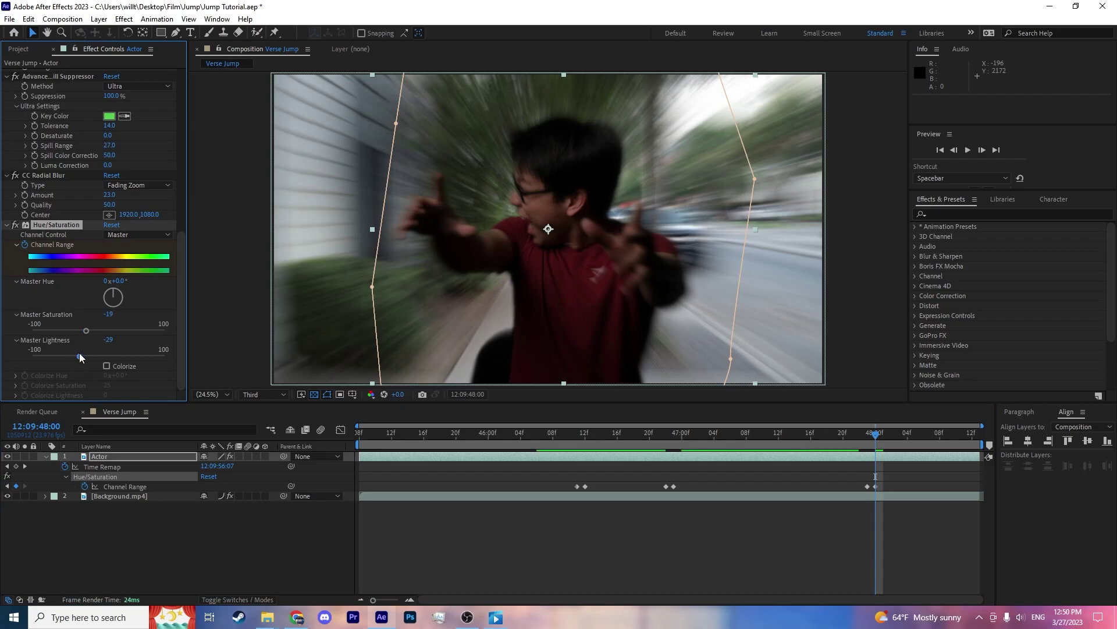
pyautogui.moveTo(79, 356); pyautogui.dragTo(89, 357)
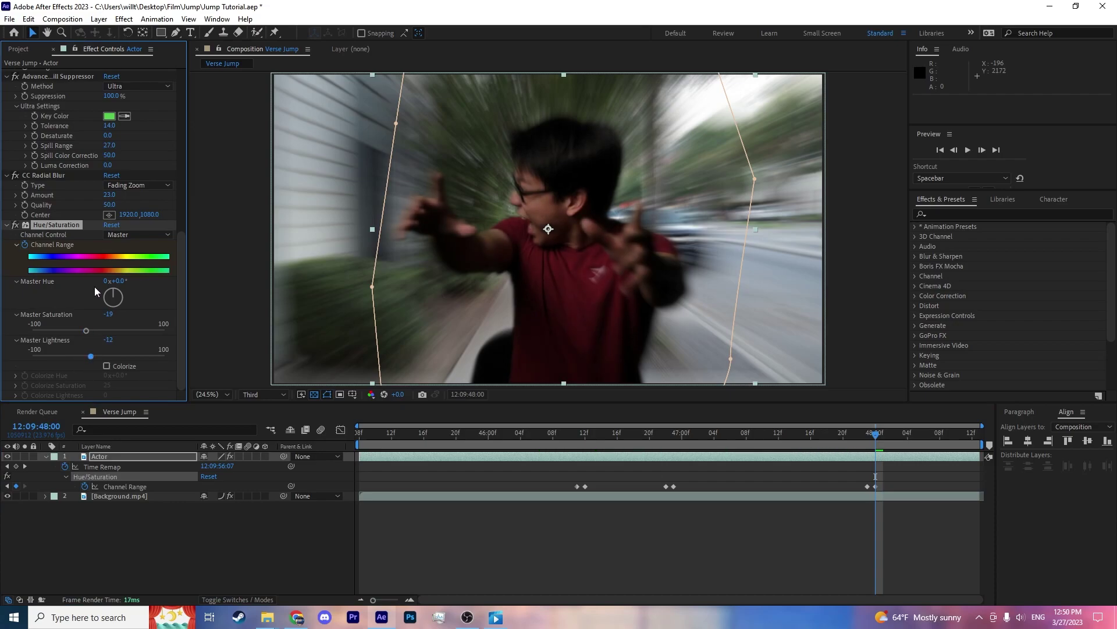
pyautogui.moveTo(116, 295); pyautogui.dragTo(116, 290)
pyautogui.click(291, 377)
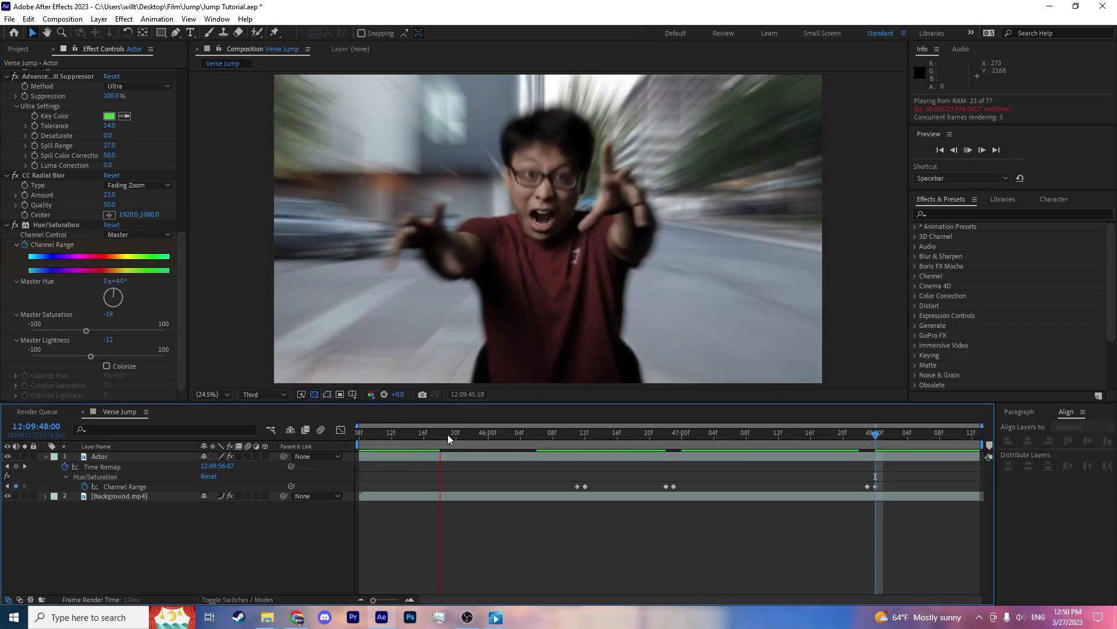
# Play the composition from its start to review the color changes across all backgrounds.
pyautogui.moveTo(379, 433); pyautogui.dragTo(355, 432)
pyautogui.press('space')
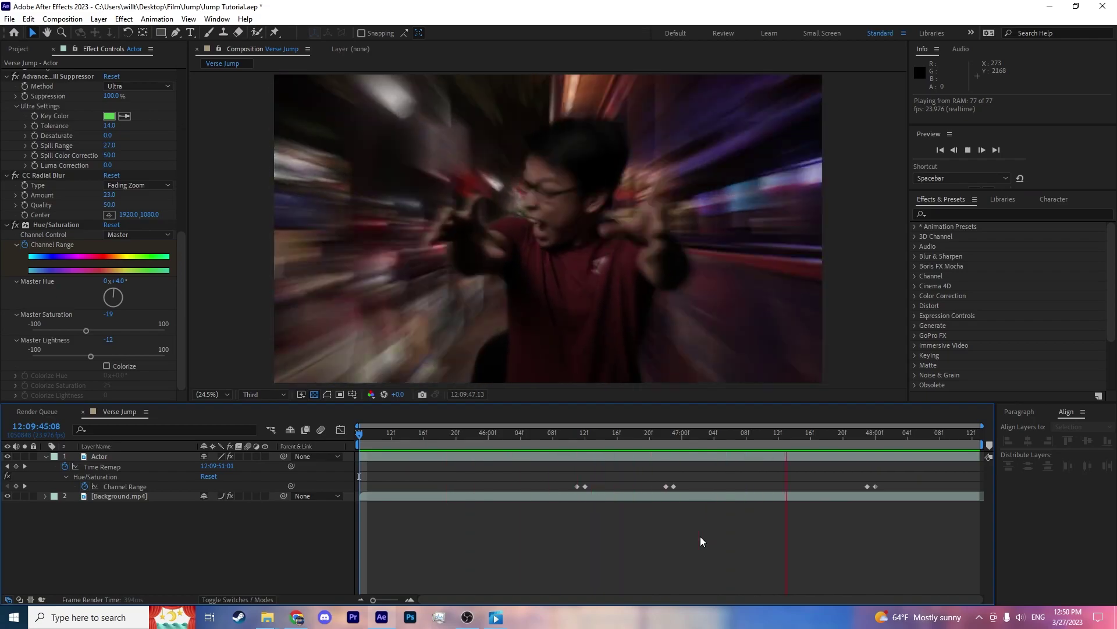
pyautogui.press('space')
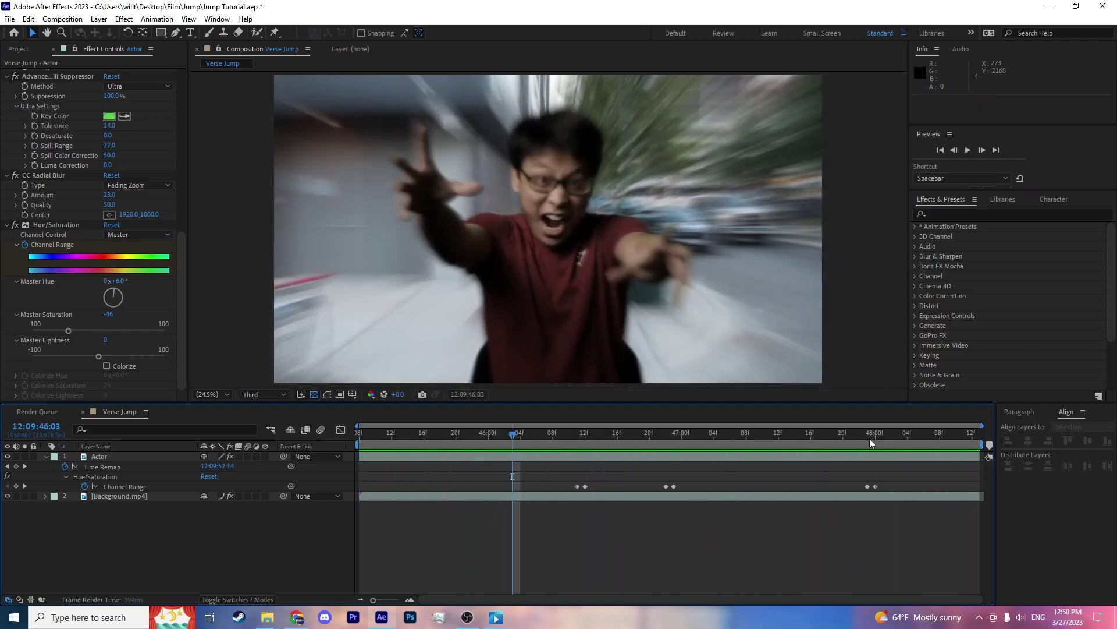
# Set Master Saturation to -58 on the keyframe at 12:09:48:00 and preview the composition from 12:09:45:15.
pyautogui.click(875, 440)
pyautogui.moveTo(68, 330); pyautogui.dragTo(60, 333)
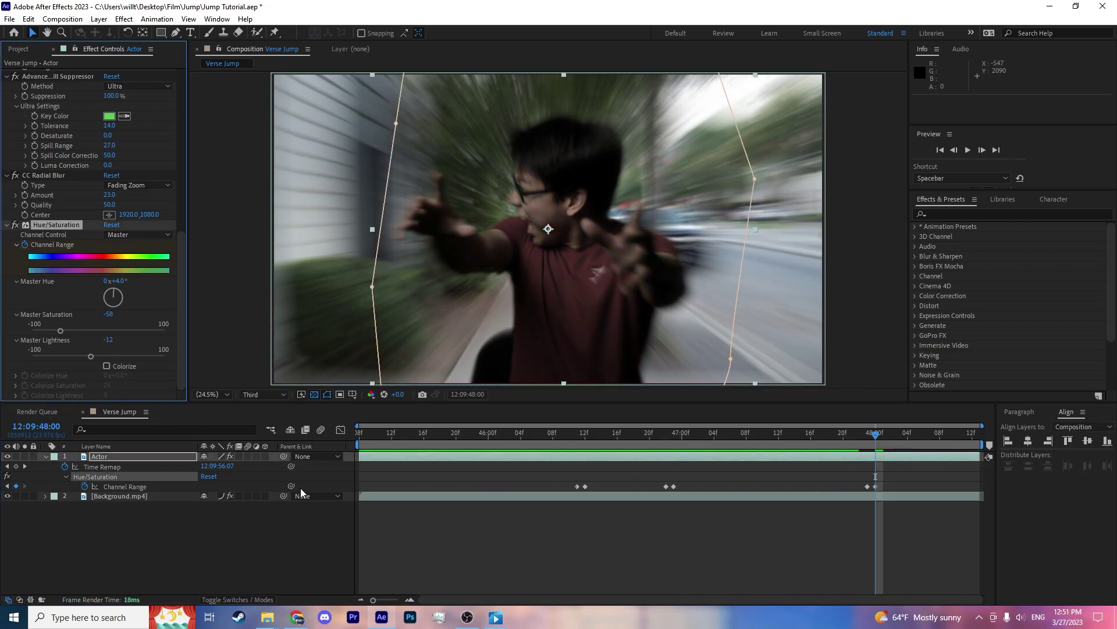
pyautogui.click(305, 541)
pyautogui.click(417, 441)
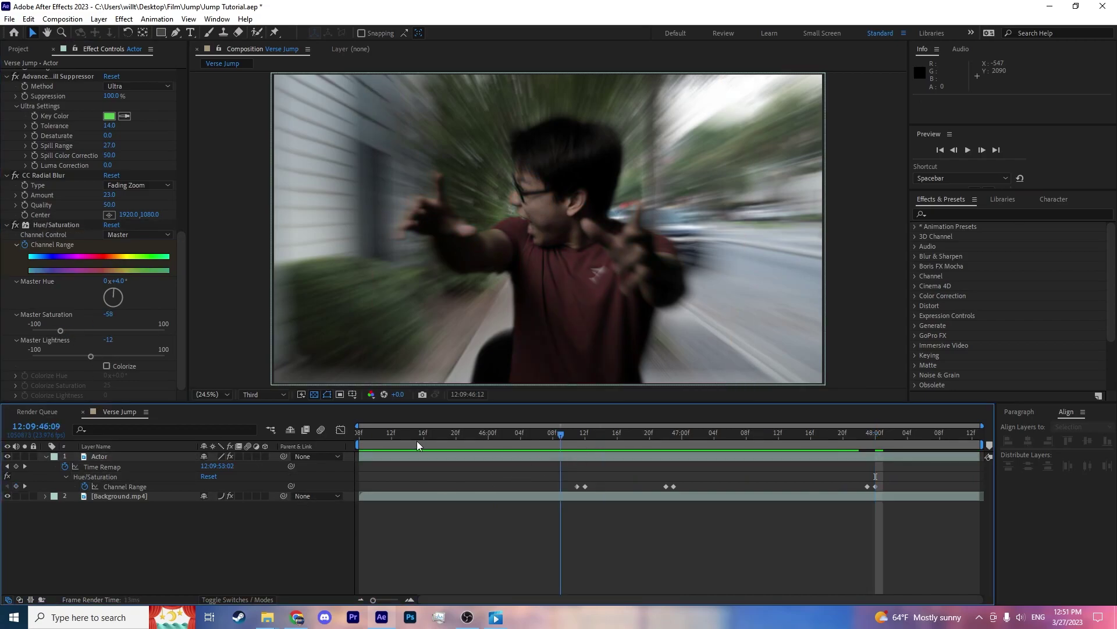
pyautogui.press('space')
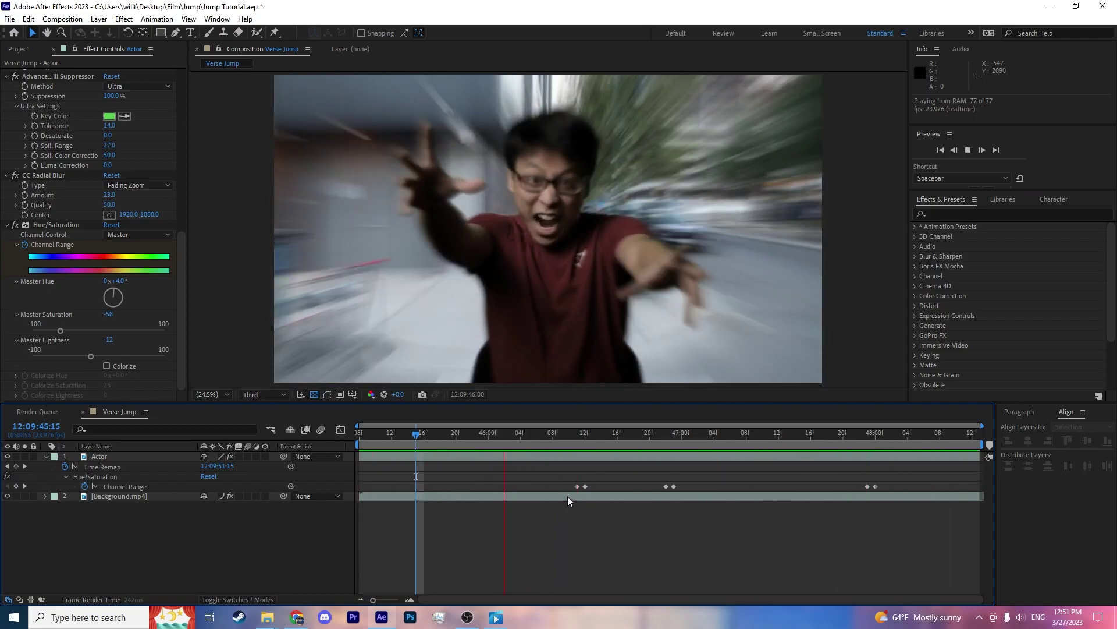
# Add a Channel Range keyframe at the composition start, 12:09:45:08, and set its Master Lightness to -22.
pyautogui.click(574, 453)
pyautogui.click(448, 433)
pyautogui.moveTo(423, 434); pyautogui.dragTo(358, 456)
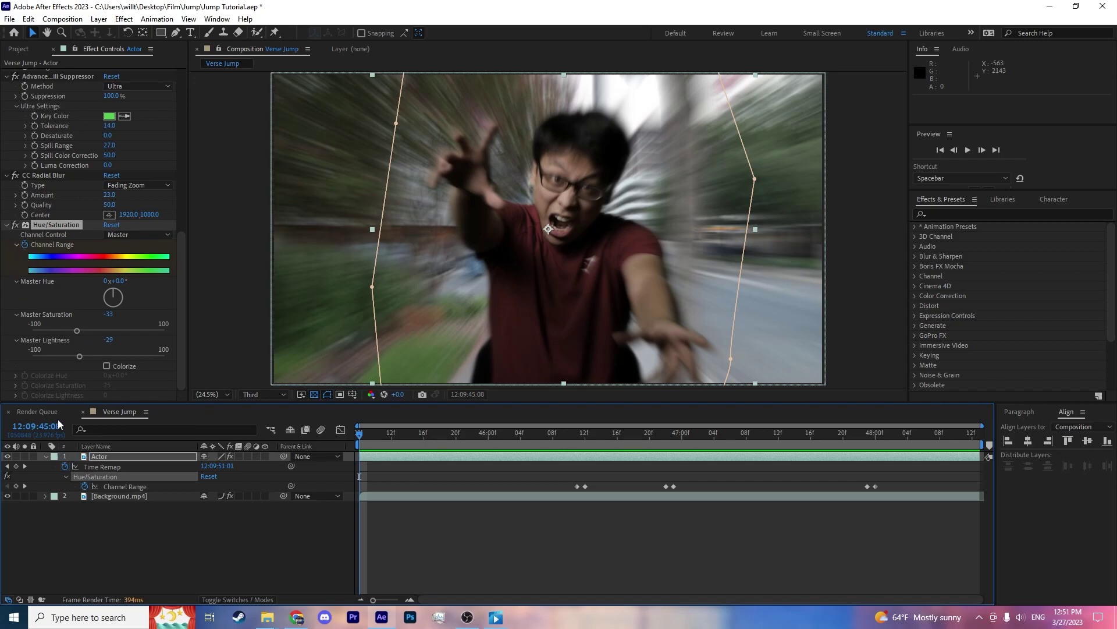
pyautogui.click(17, 486)
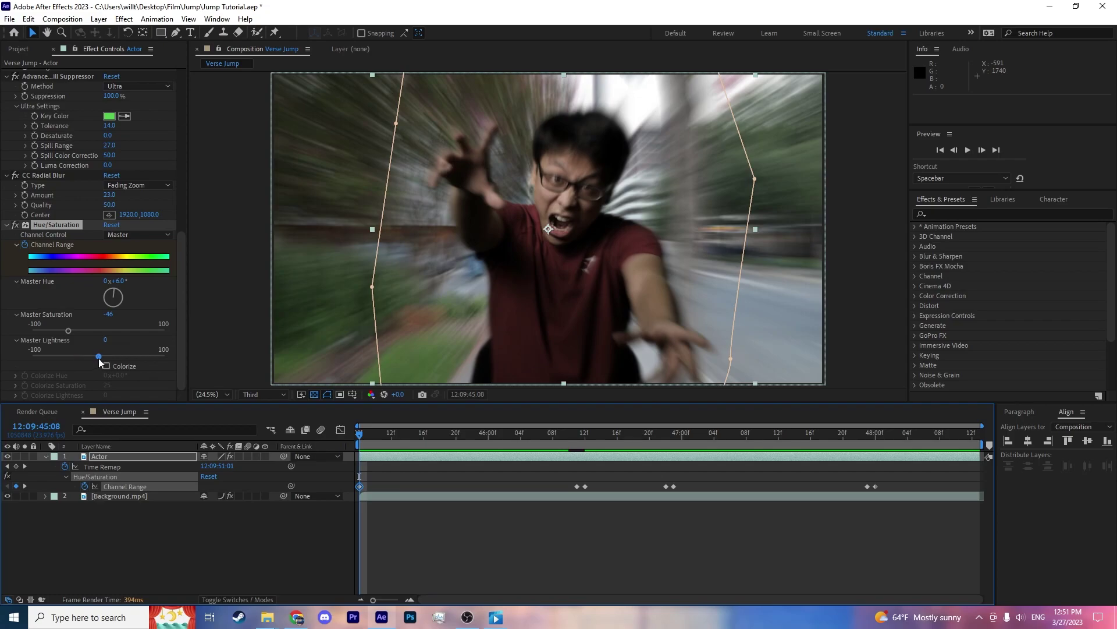
pyautogui.click(85, 357)
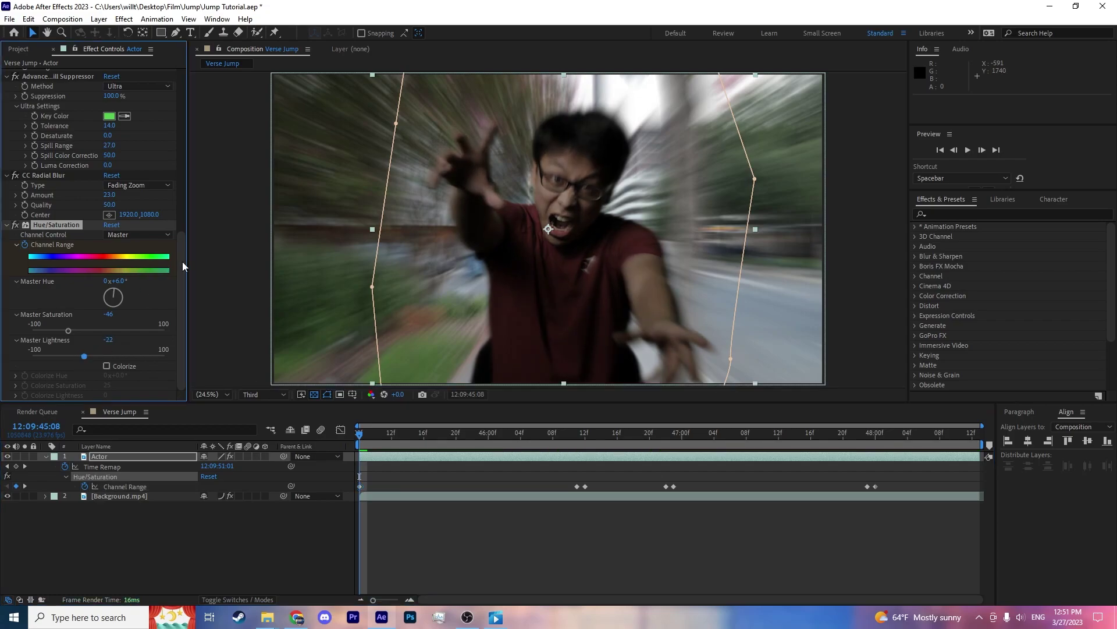
# Keyframe the Actor's Master Lightness at 3 at 12:09:45:18 and 8 at 12:09:46:05, and play the result from the start.
pyautogui.moveTo(359, 434); pyautogui.dragTo(438, 438)
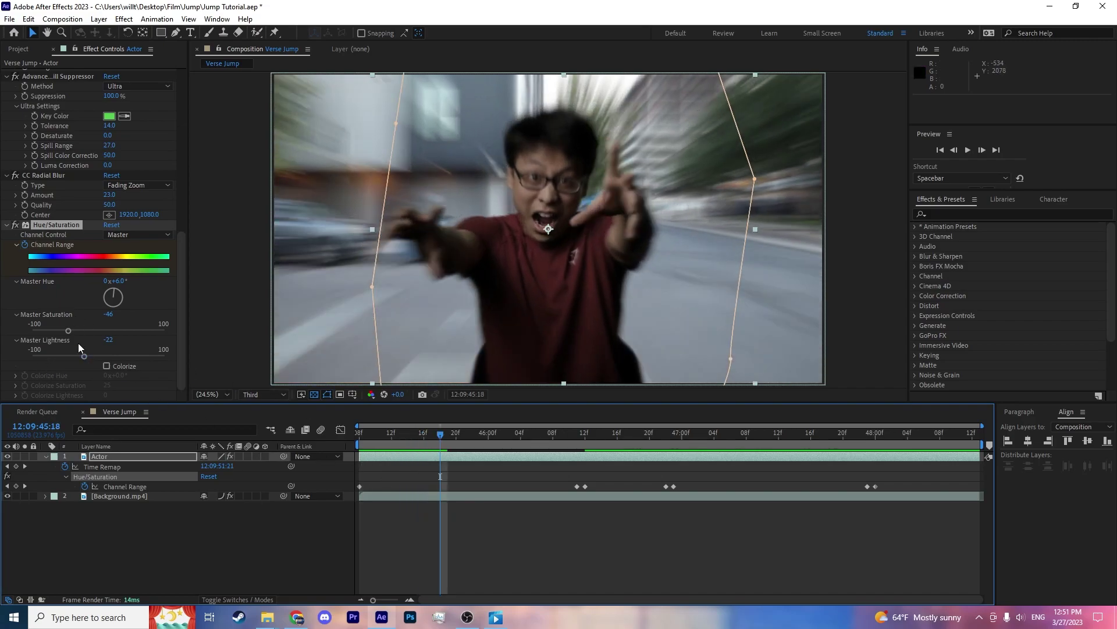
pyautogui.moveTo(86, 357); pyautogui.dragTo(100, 359)
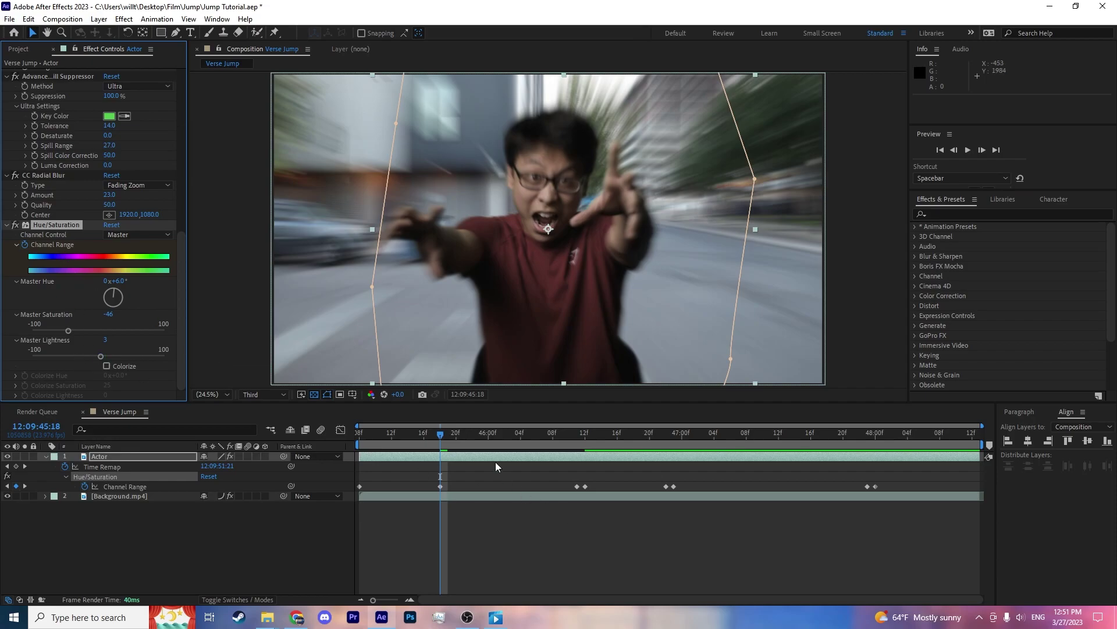
pyautogui.moveTo(440, 434); pyautogui.dragTo(529, 445)
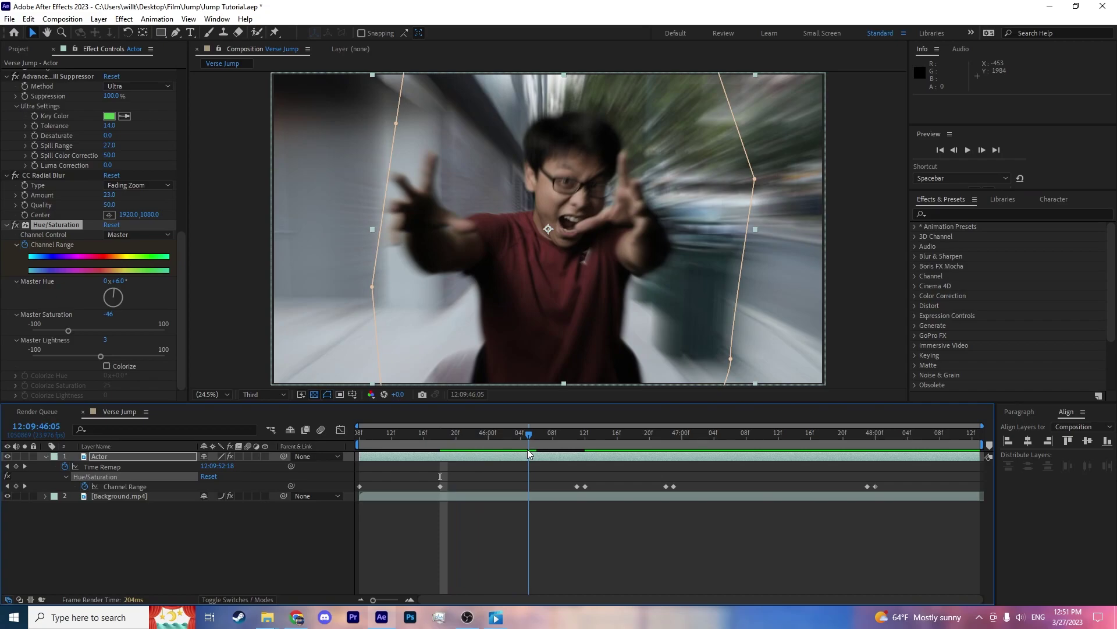
pyautogui.moveTo(100, 356); pyautogui.dragTo(103, 356)
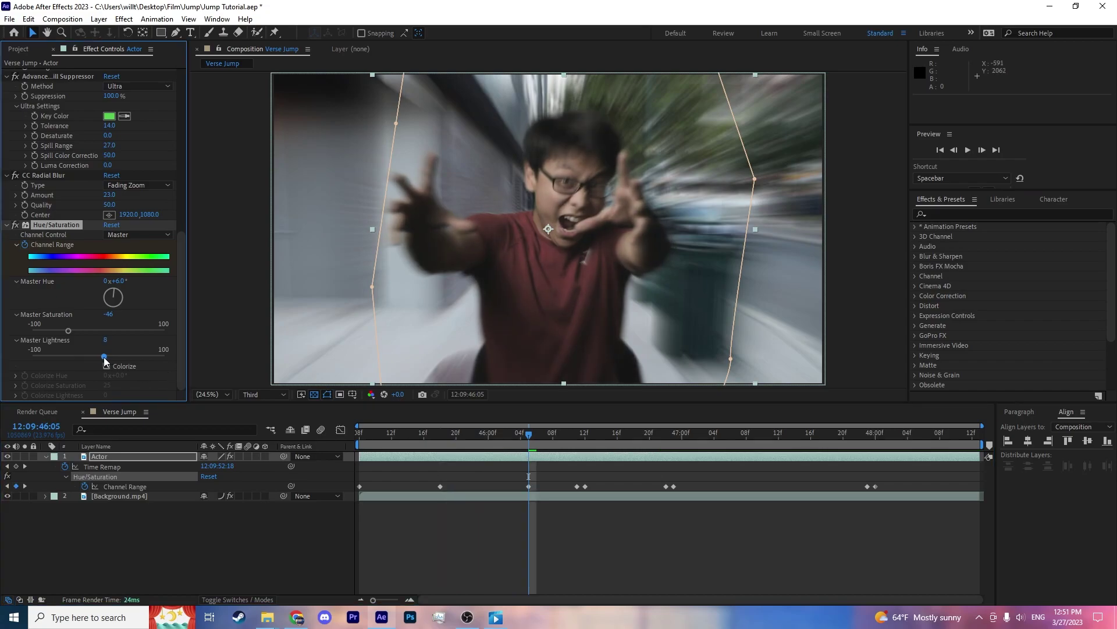
pyautogui.moveTo(472, 437); pyautogui.dragTo(358, 433)
pyautogui.press('space')
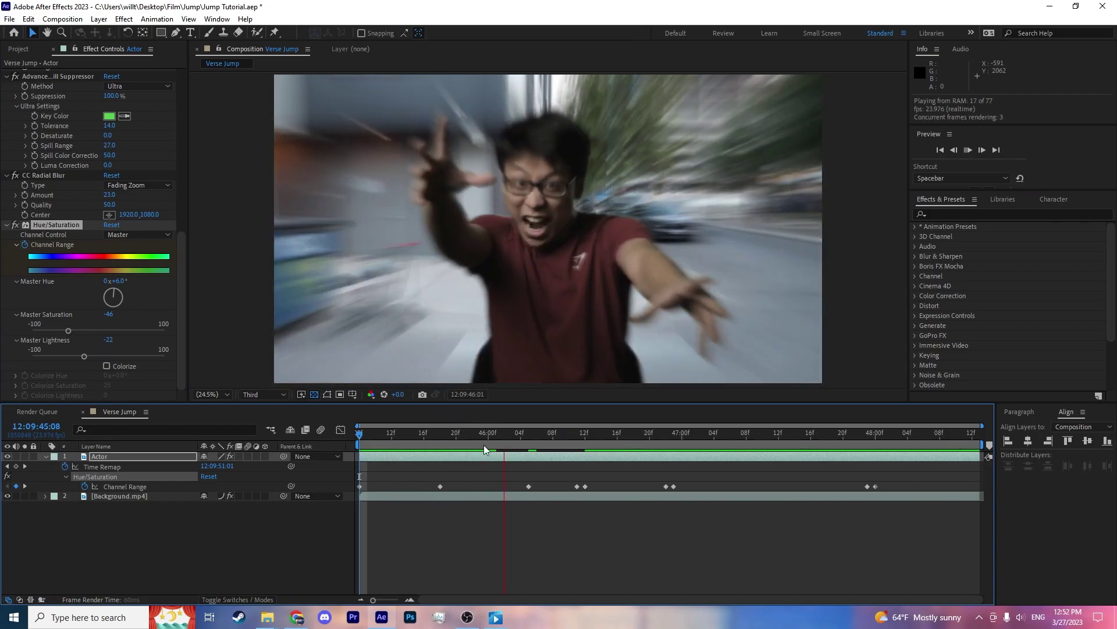
# Keyframe the Actor's Master Lightness at -22 at 12:09:46:17 and at -49 at 12:09:46:21.
pyautogui.moveTo(564, 448); pyautogui.dragTo(622, 449)
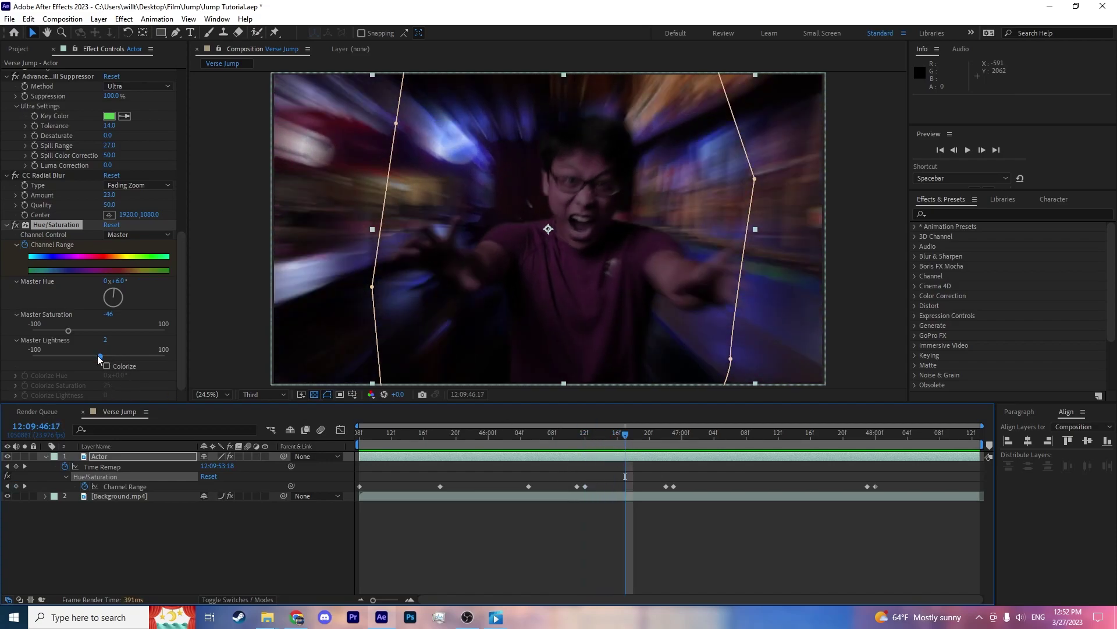
pyautogui.moveTo(99, 356); pyautogui.dragTo(85, 365)
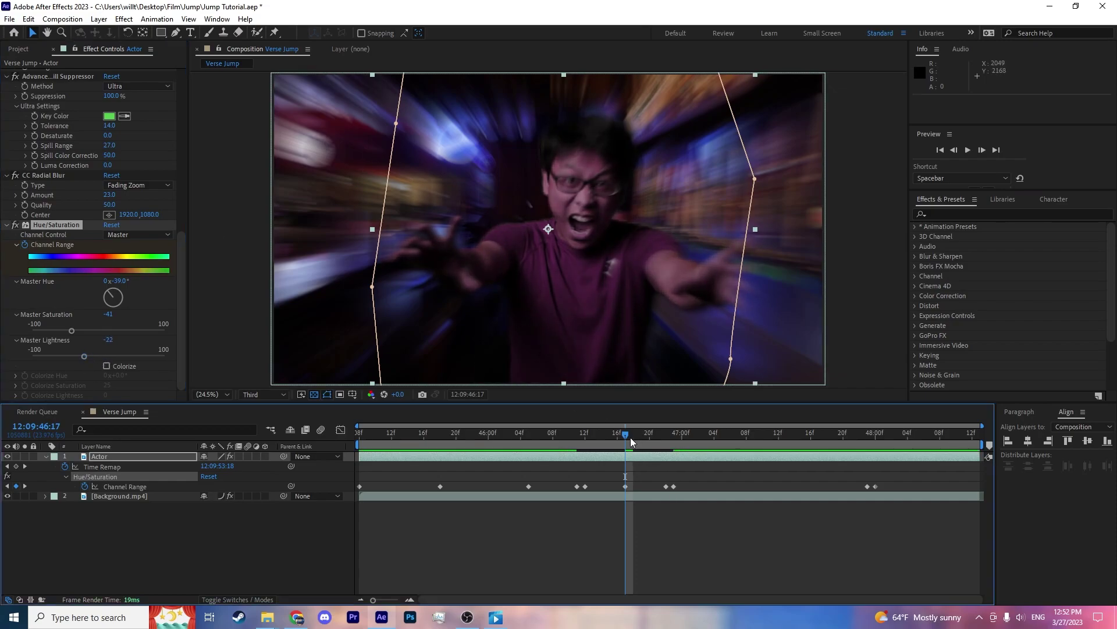
pyautogui.moveTo(630, 438); pyautogui.dragTo(654, 447)
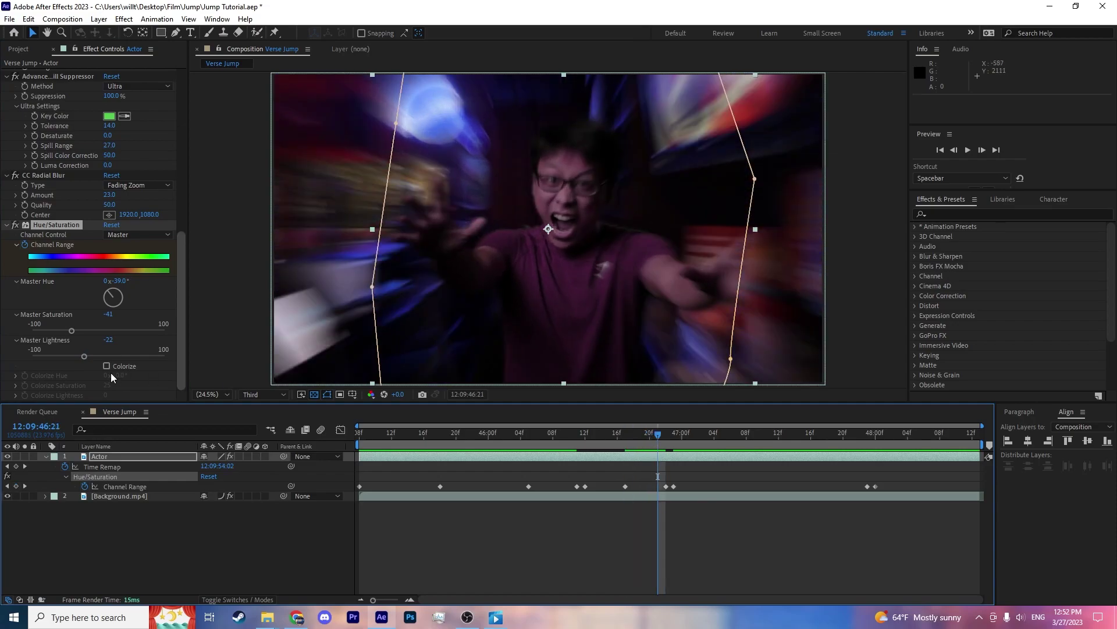
pyautogui.moveTo(84, 356); pyautogui.dragTo(68, 360)
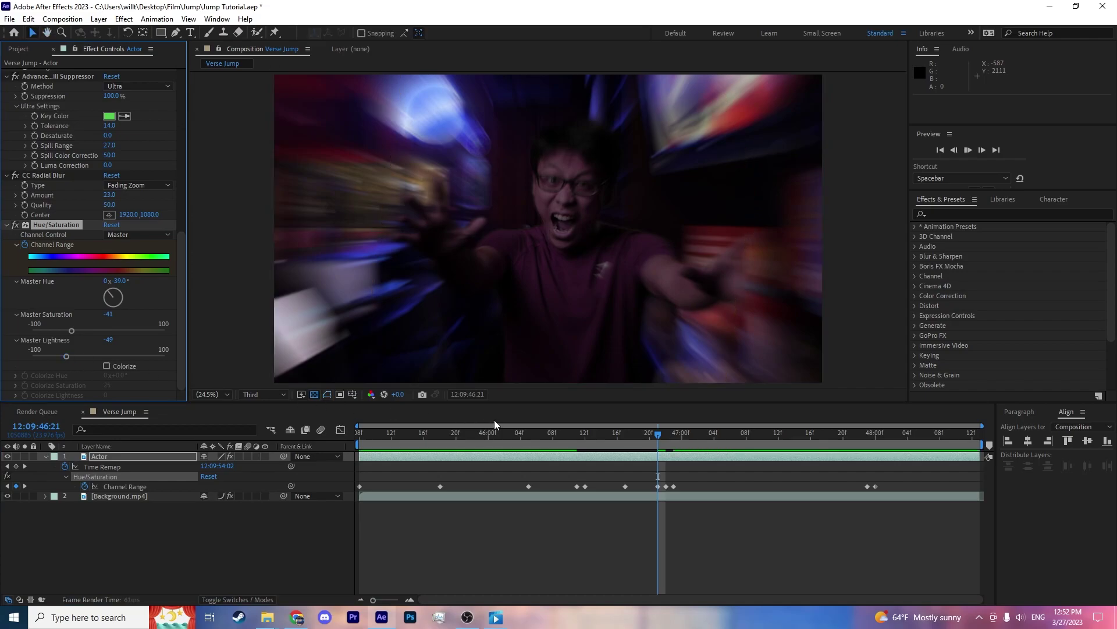
# Preview the composition from the start and keyframe a slightly higher Master Lightness for the Actor at 12:09:47:11.
pyautogui.press('space')
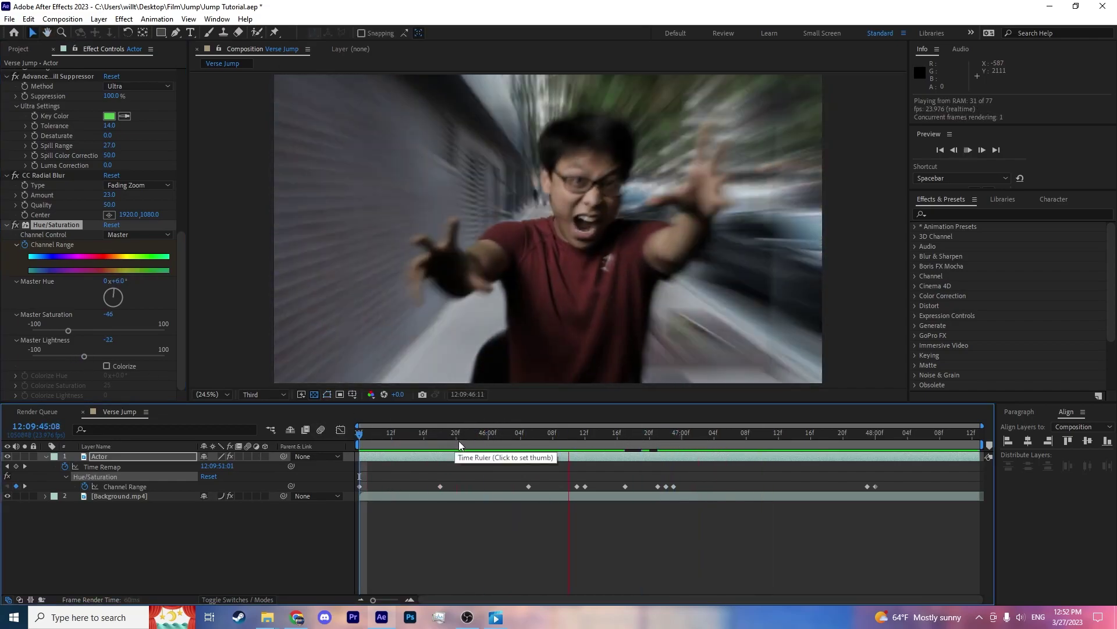
pyautogui.press('space')
pyautogui.moveTo(668, 435); pyautogui.dragTo(770, 462)
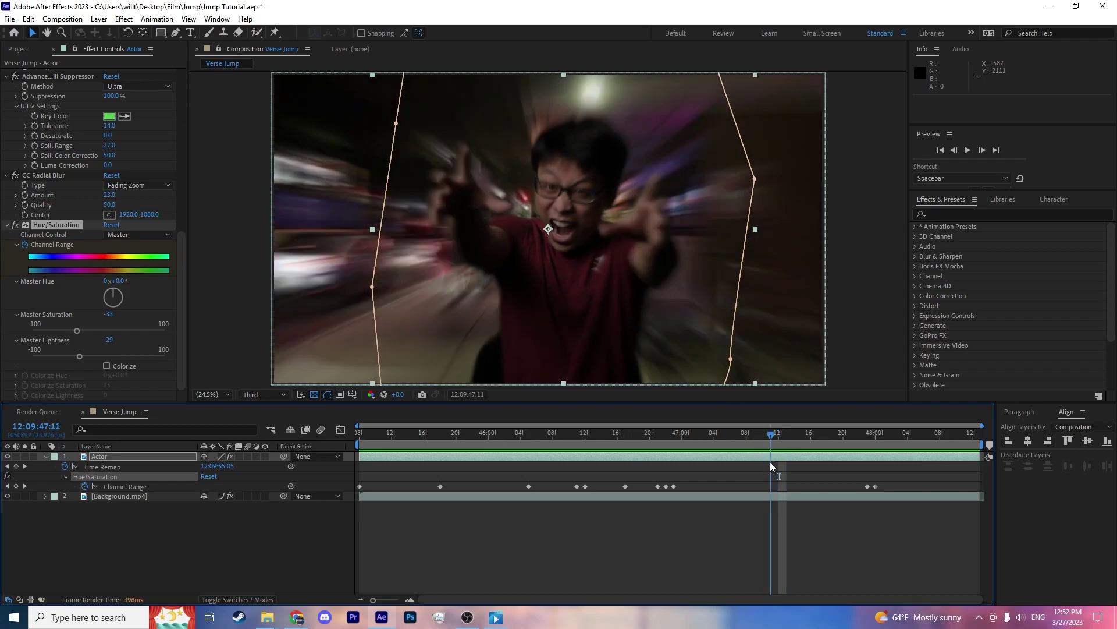
pyautogui.click(87, 353)
# Keyframe the Actor's Master Lightness at -30 at 12:09:48:04 and at -7 at 12:09:48:09.
pyautogui.moveTo(676, 437); pyautogui.dragTo(907, 459)
pyautogui.click(78, 356)
pyautogui.press('pagedown')
pyautogui.press('pagedown')
pyautogui.press('pagedown')
pyautogui.press('pagedown')
pyautogui.press('pagedown')
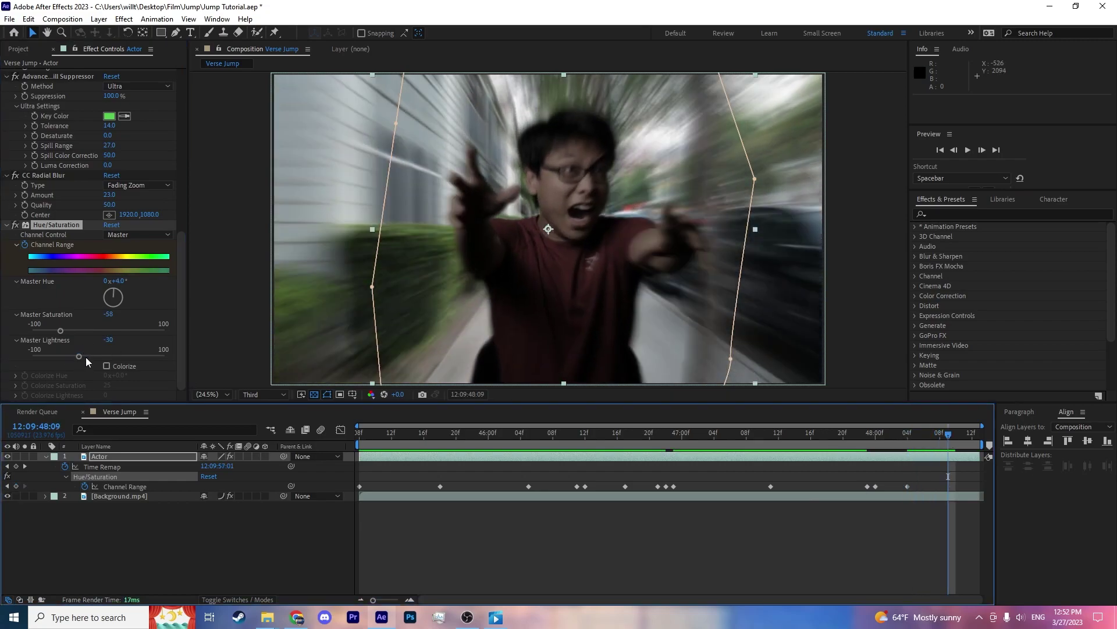
pyautogui.click(94, 356)
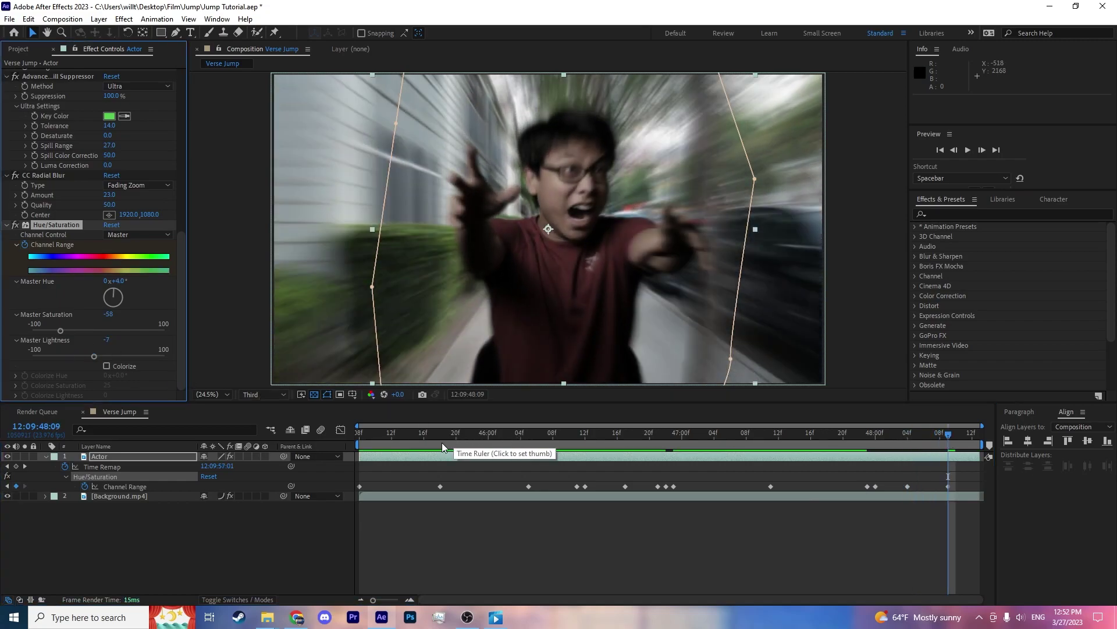
# Play the whole composition from the beginning to review the finished color match, and return to the first frame.
pyautogui.moveTo(442, 442); pyautogui.dragTo(347, 445)
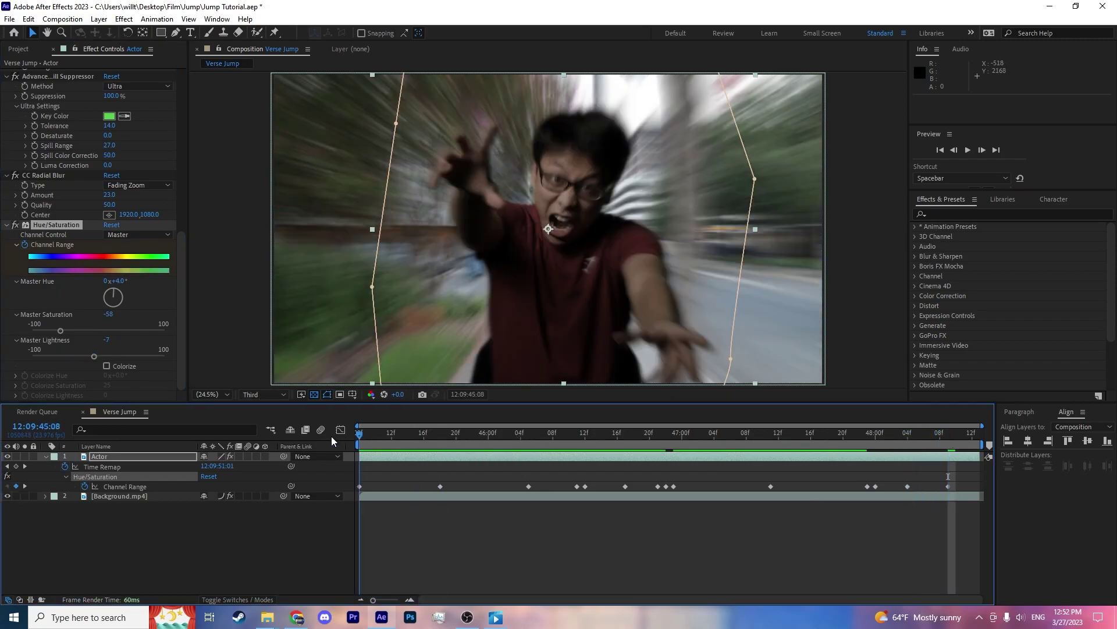
pyautogui.click(494, 547)
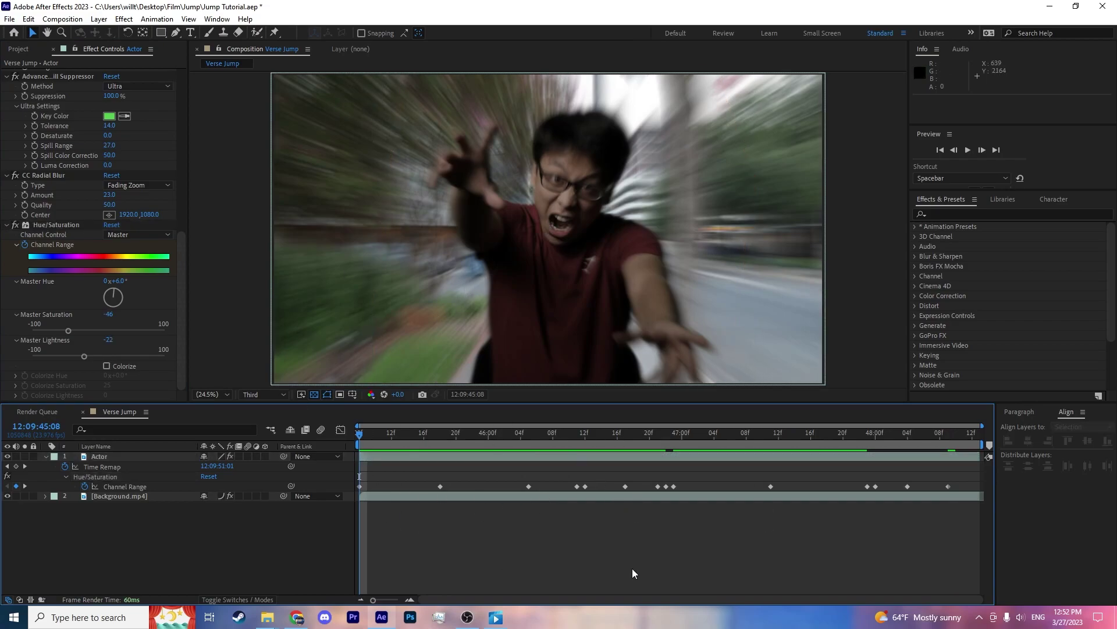
pyautogui.press('space')
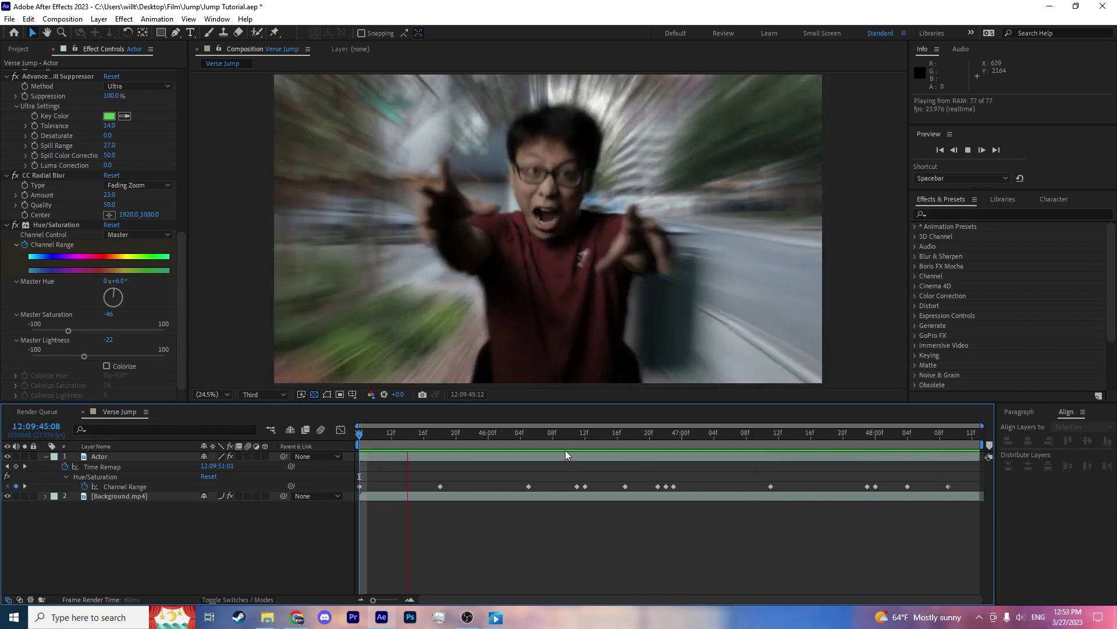
pyautogui.click(368, 437)
pyautogui.press('space')
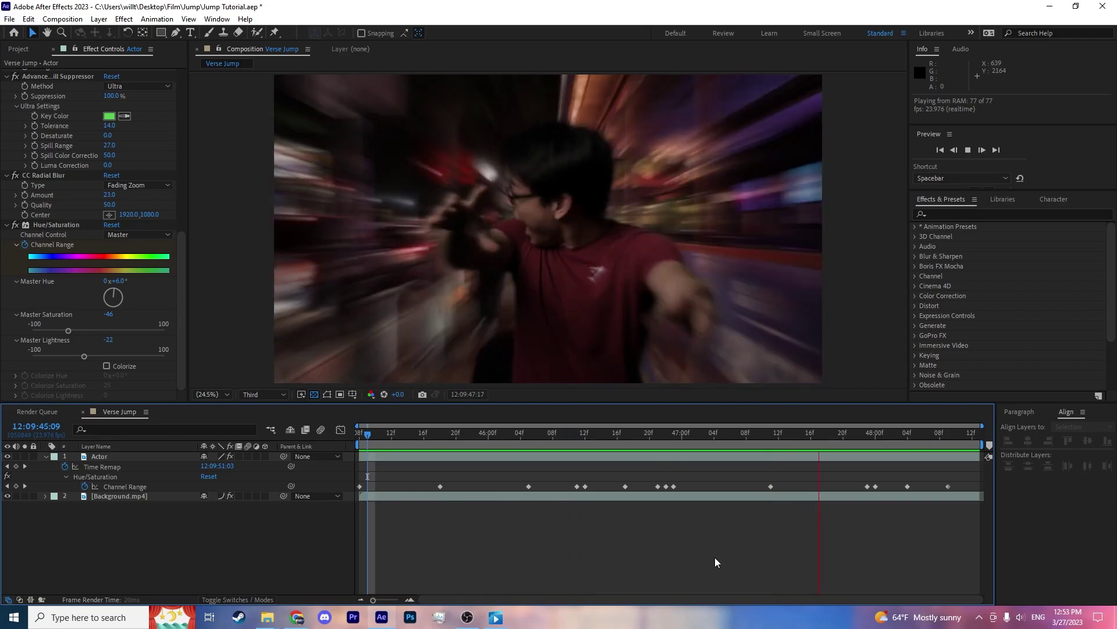
pyautogui.click(359, 436)
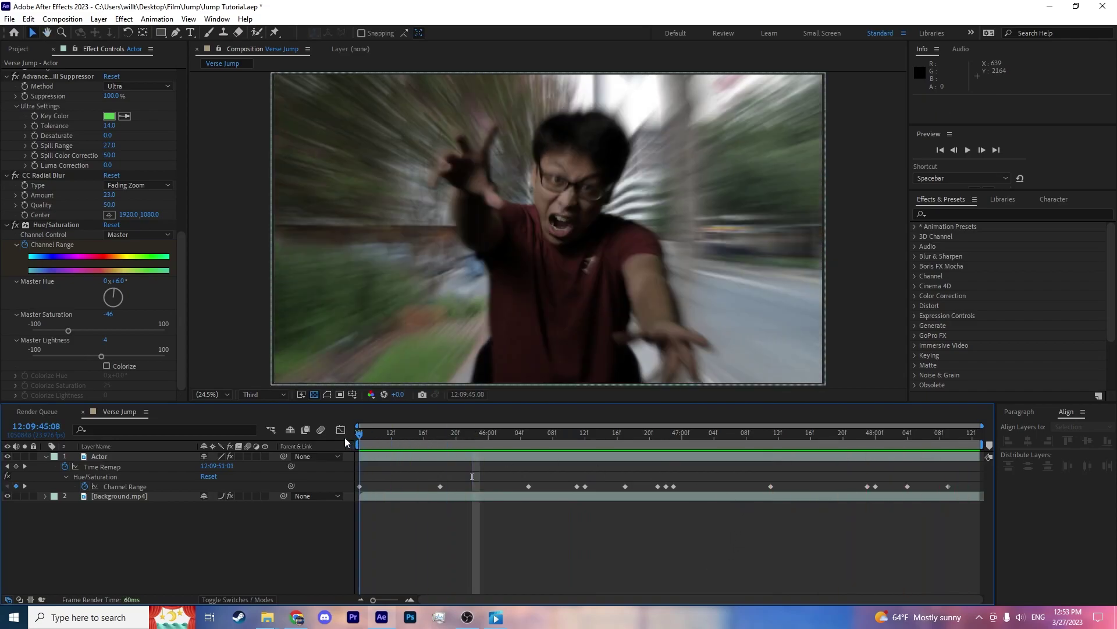
# Add the anime action-line clip above the Actor layer and rename it Speed Lines.
pyautogui.click(21, 50)
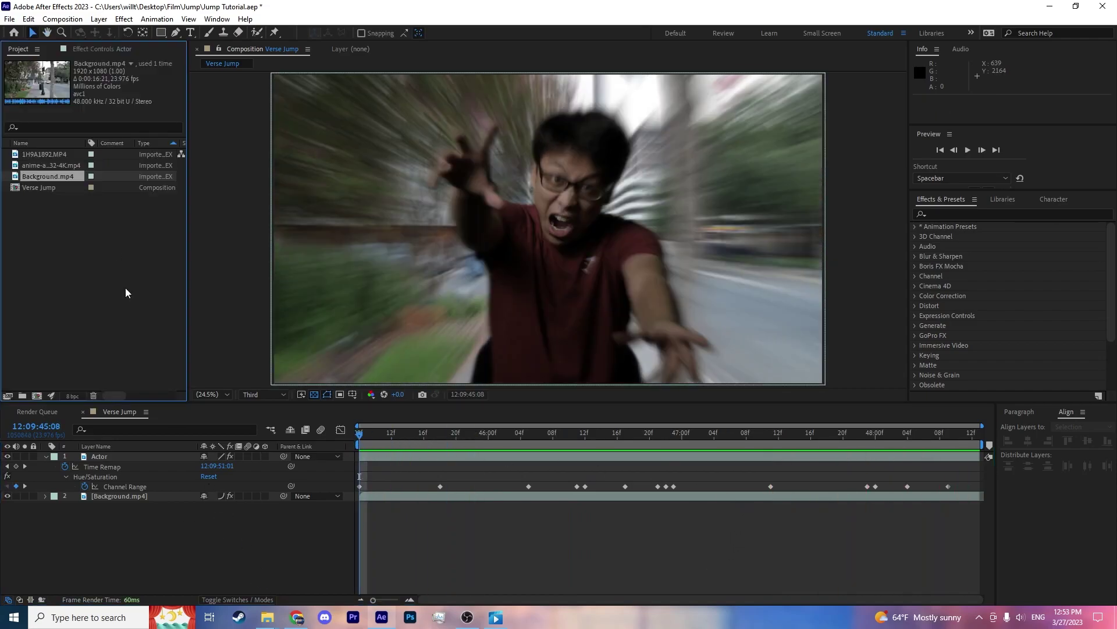
pyautogui.click(28, 204)
pyautogui.click(39, 166)
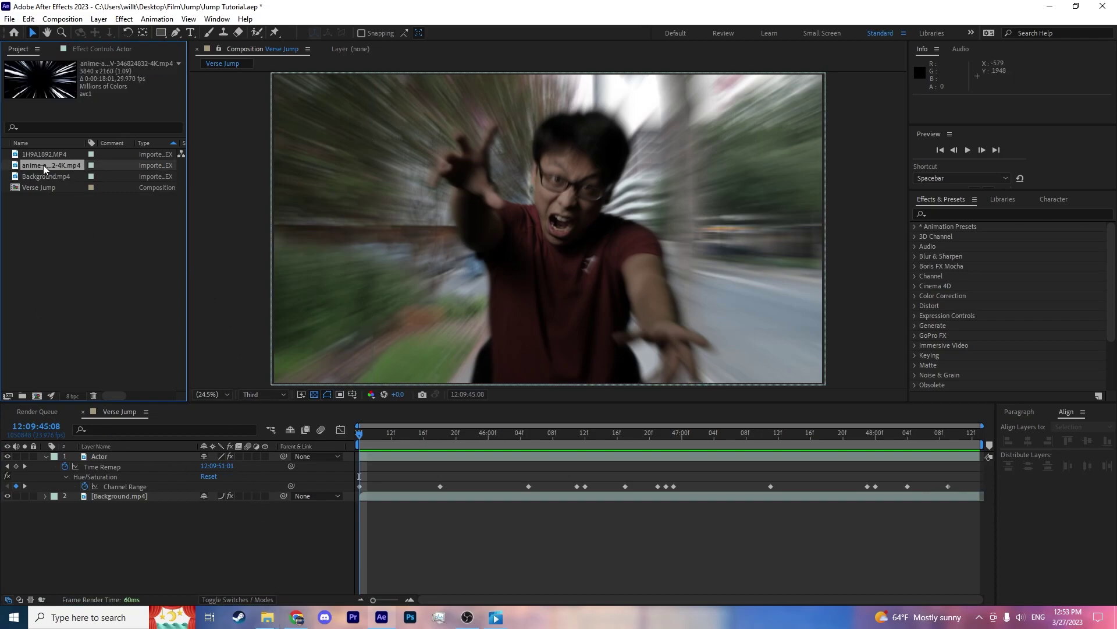
pyautogui.moveTo(43, 166); pyautogui.dragTo(124, 455)
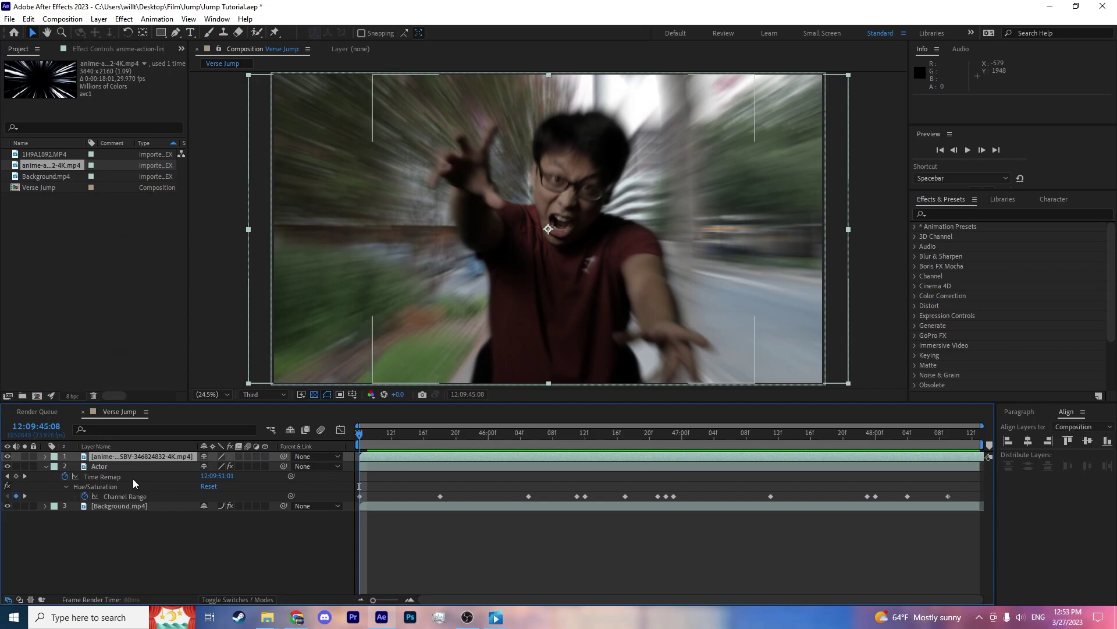
pyautogui.press('Return')
pyautogui.write('Speed ')
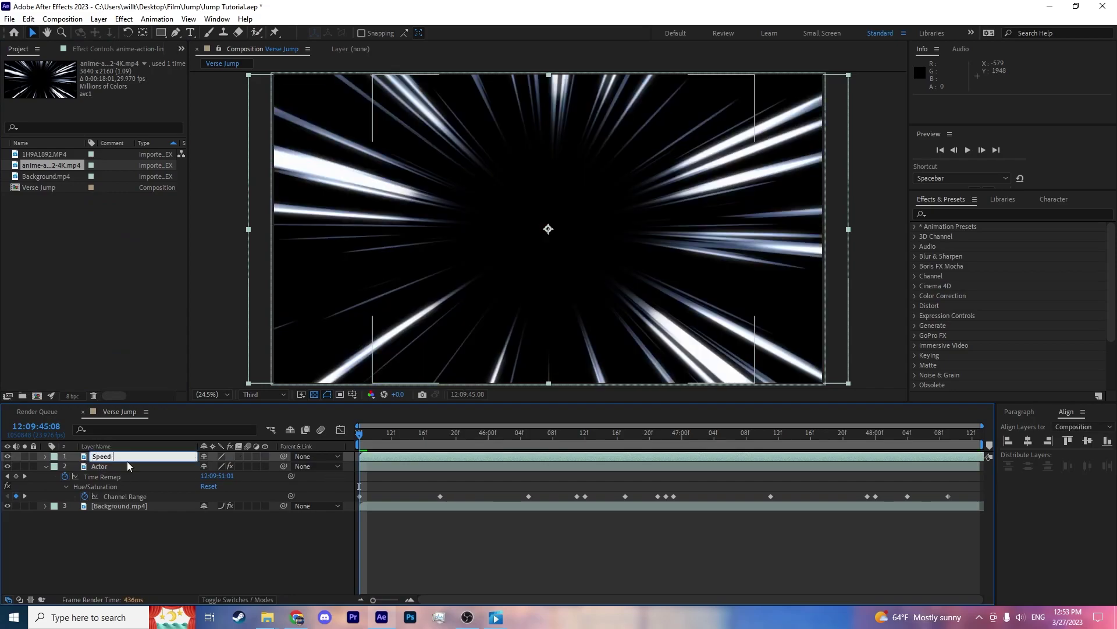
pyautogui.write('Lines')
pyautogui.press('Return')
pyautogui.click(478, 267)
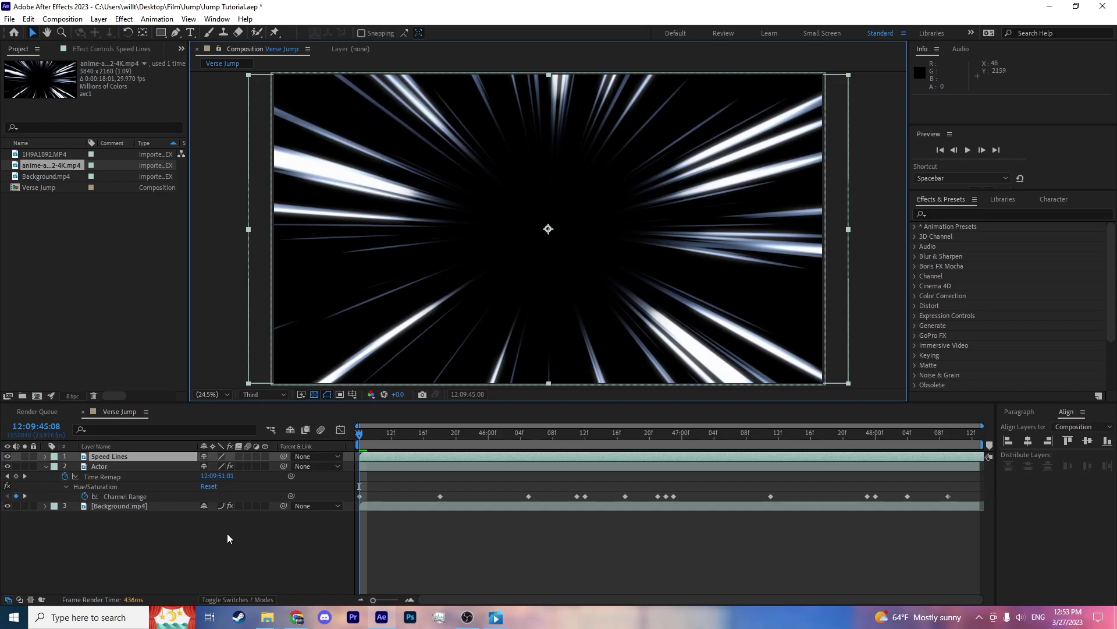
# Set the Speed Lines layer's blending mode to Screen.
pyautogui.click(239, 600)
pyautogui.click(218, 460)
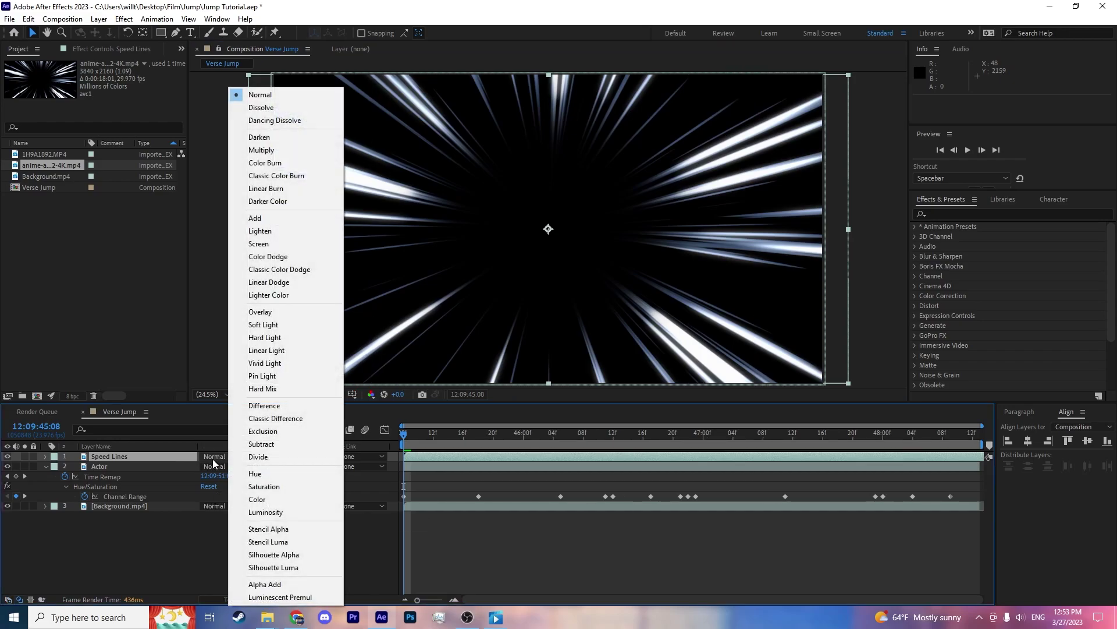
pyautogui.click(283, 244)
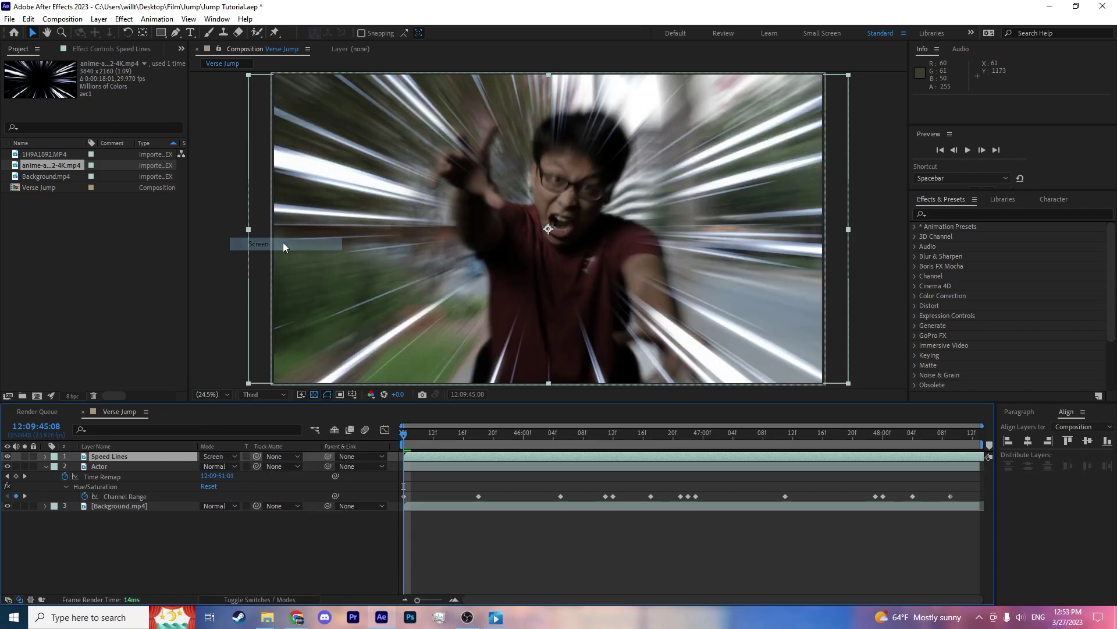
# Lower the Speed Lines layer's opacity to 15% and preview the composition.
pyautogui.click(166, 457)
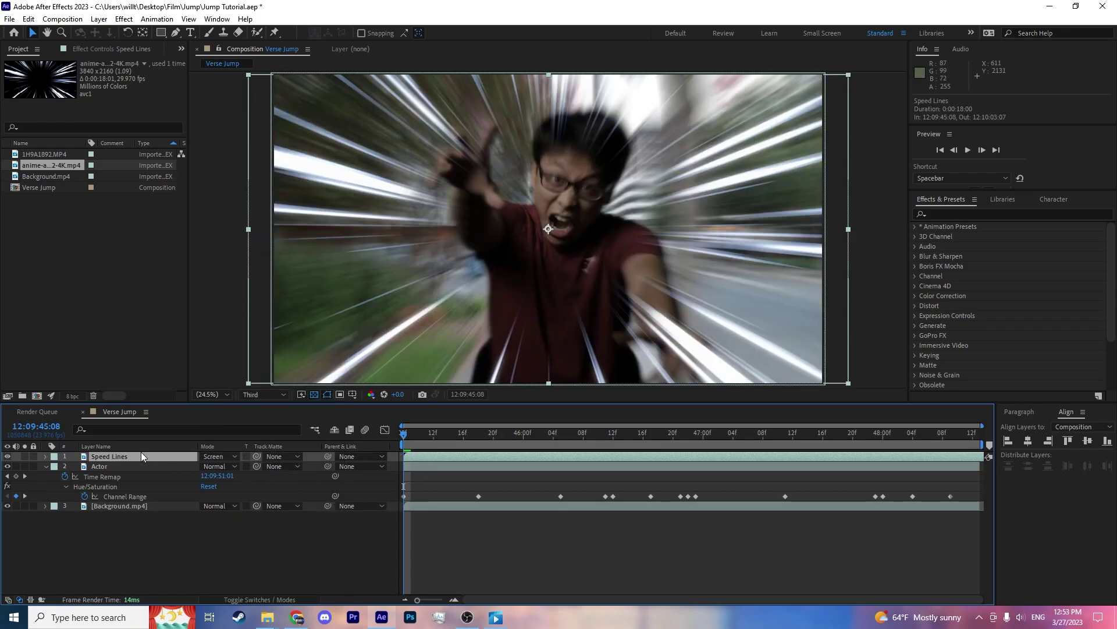
pyautogui.click(433, 433)
pyautogui.moveTo(401, 444); pyautogui.dragTo(369, 441)
pyautogui.press('t')
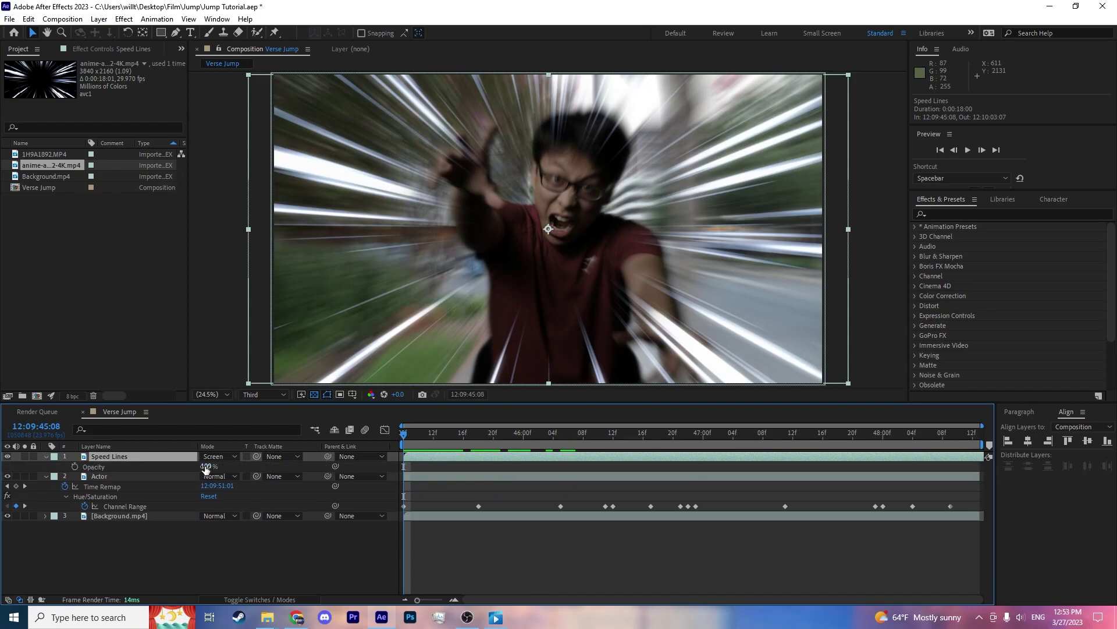
pyautogui.moveTo(207, 466); pyautogui.dragTo(156, 468)
pyautogui.press('space')
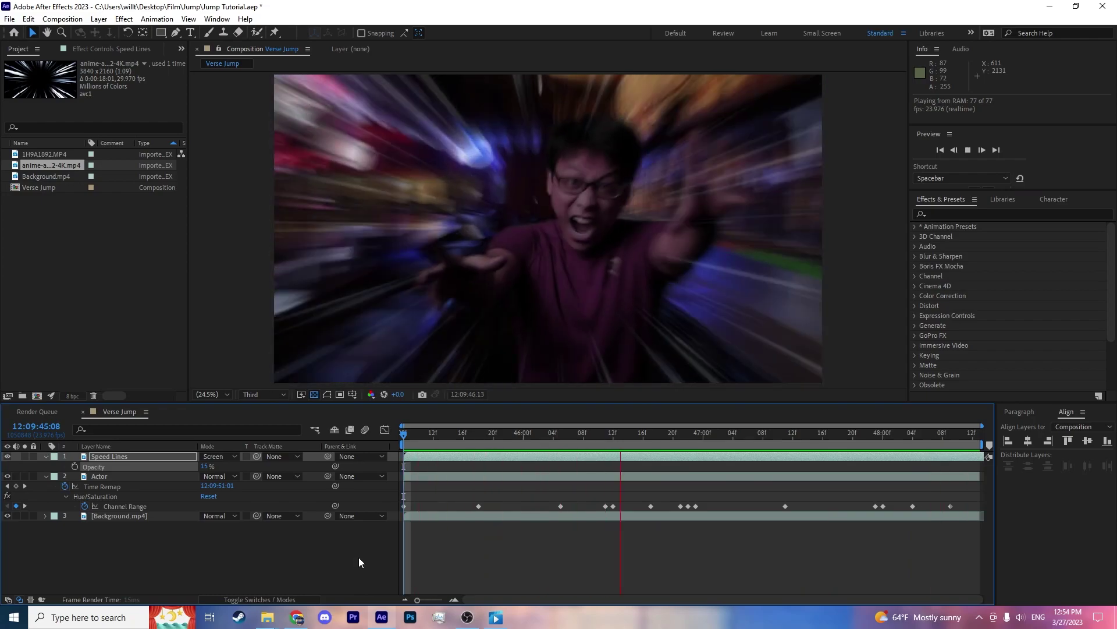
pyautogui.click(441, 274)
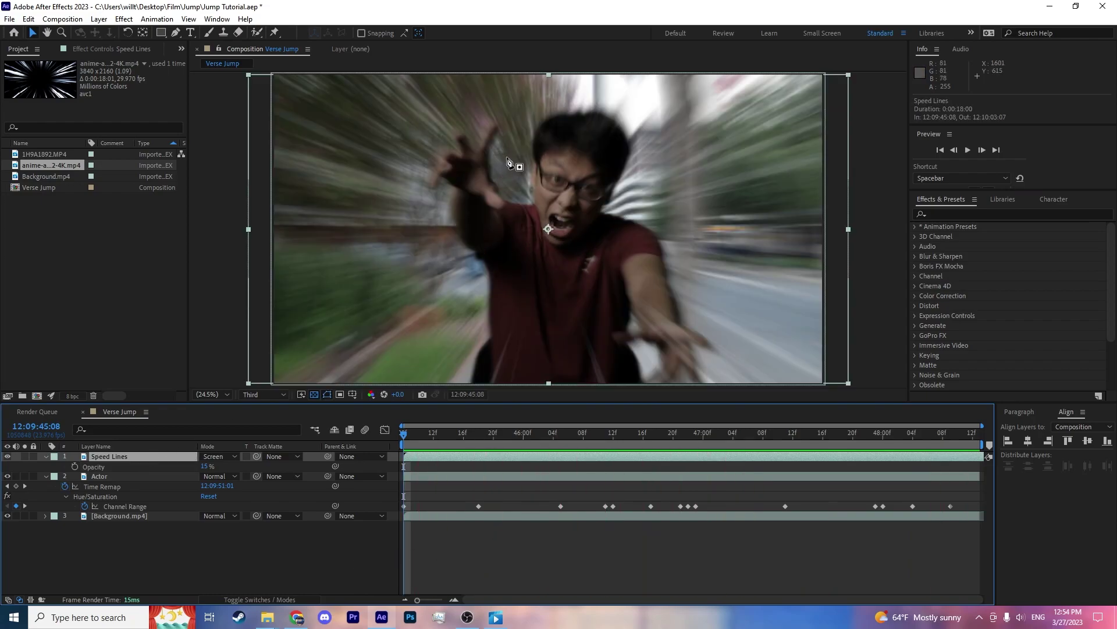
# Draw a closed mask around the actor on the Speed Lines layer with the Pen tool at the first frame.
pyautogui.press('g')
pyautogui.click(554, 106)
pyautogui.click(492, 115)
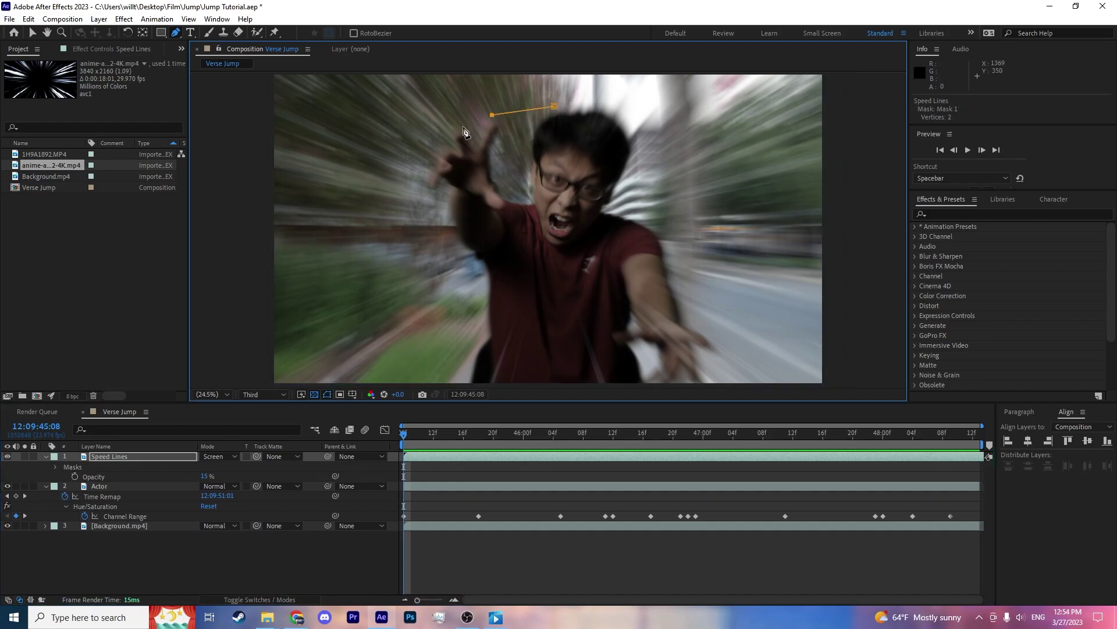
pyautogui.click(492, 354)
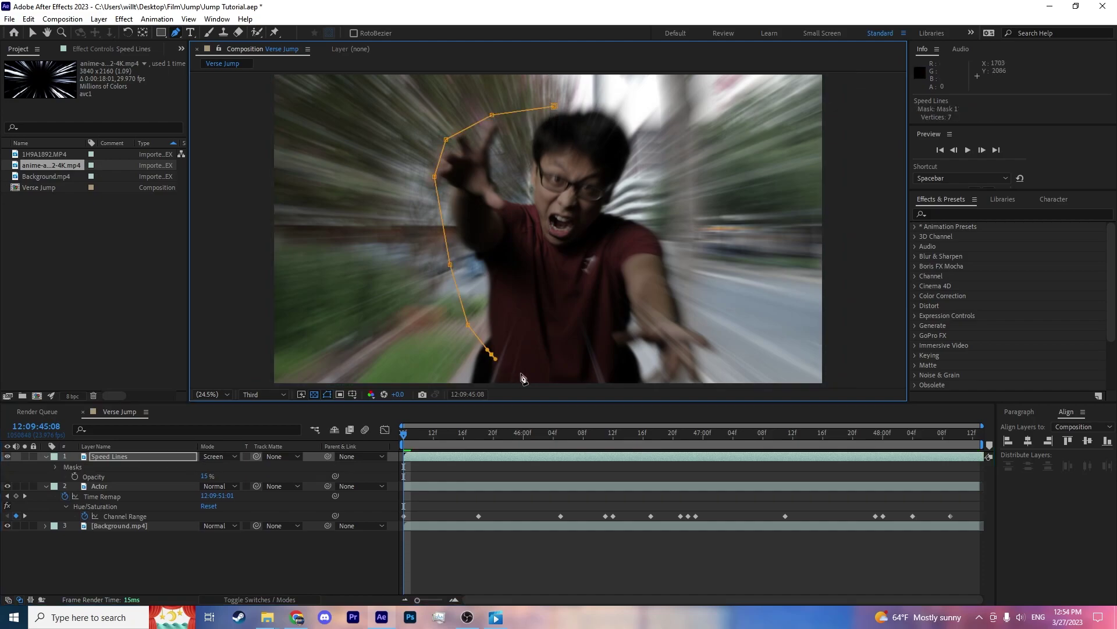
pyautogui.click(561, 377)
pyautogui.click(642, 379)
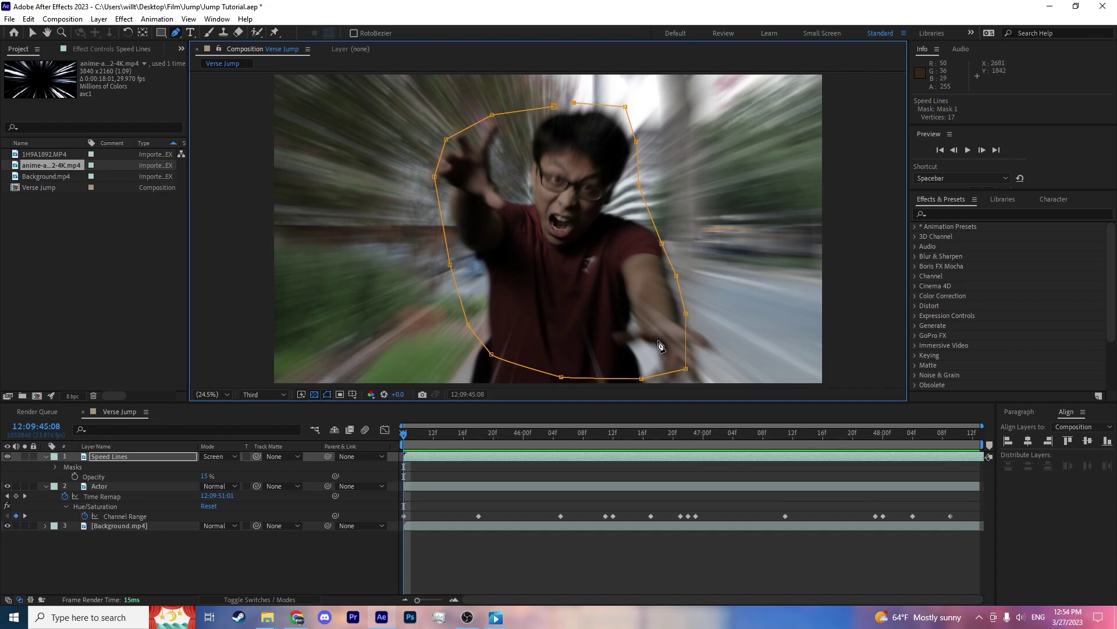
pyautogui.click(574, 103)
# Invert the mask on the Speed Lines layer.
pyautogui.click(104, 456)
pyautogui.press('m')
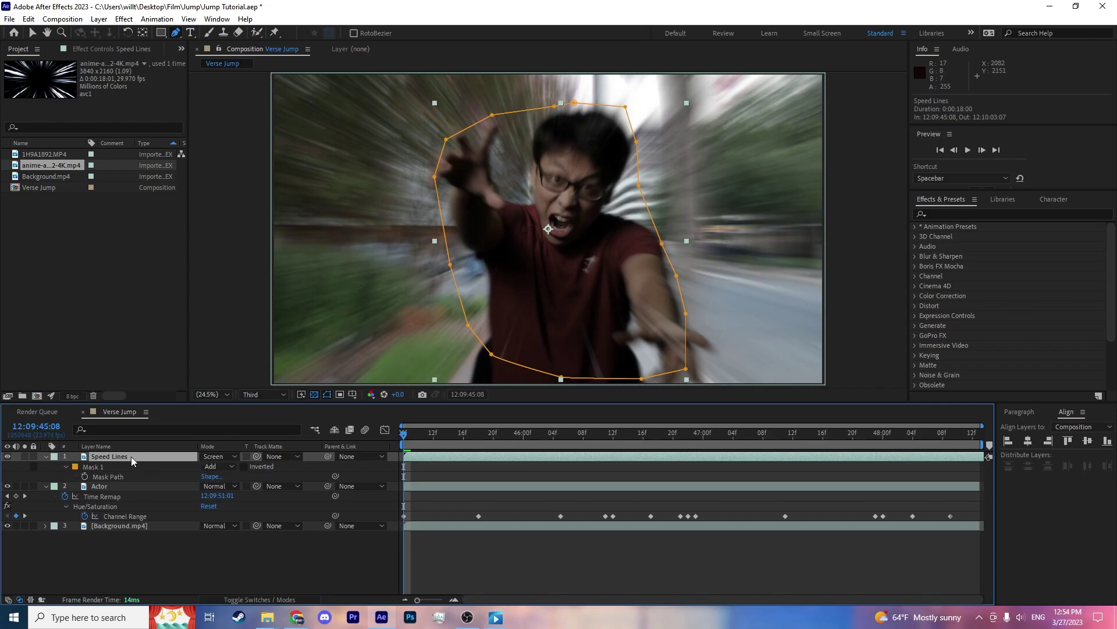
pyautogui.click(244, 466)
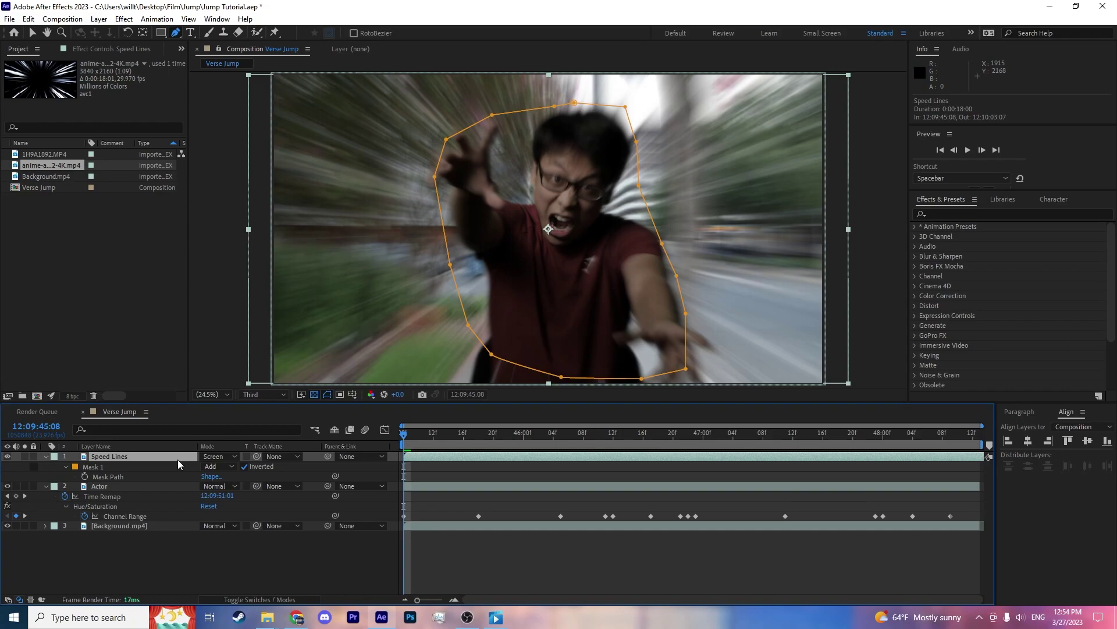
# Feather the Speed Lines mask by 89 pixels and play the composition to review the softened lines.
pyautogui.press('f')
pyautogui.click(116, 485)
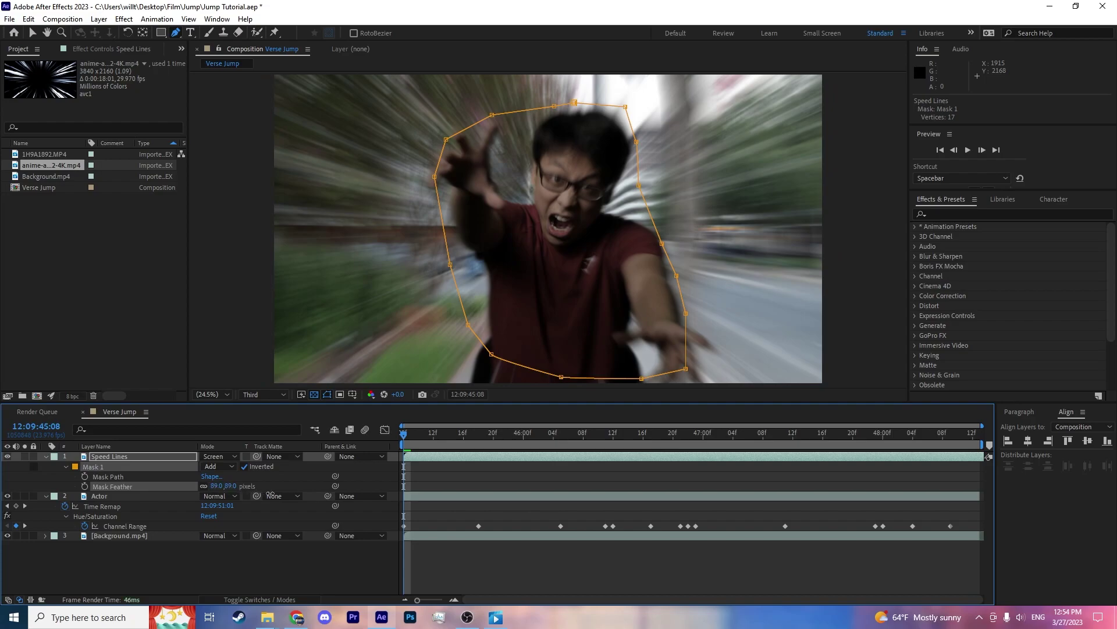
pyautogui.click(356, 554)
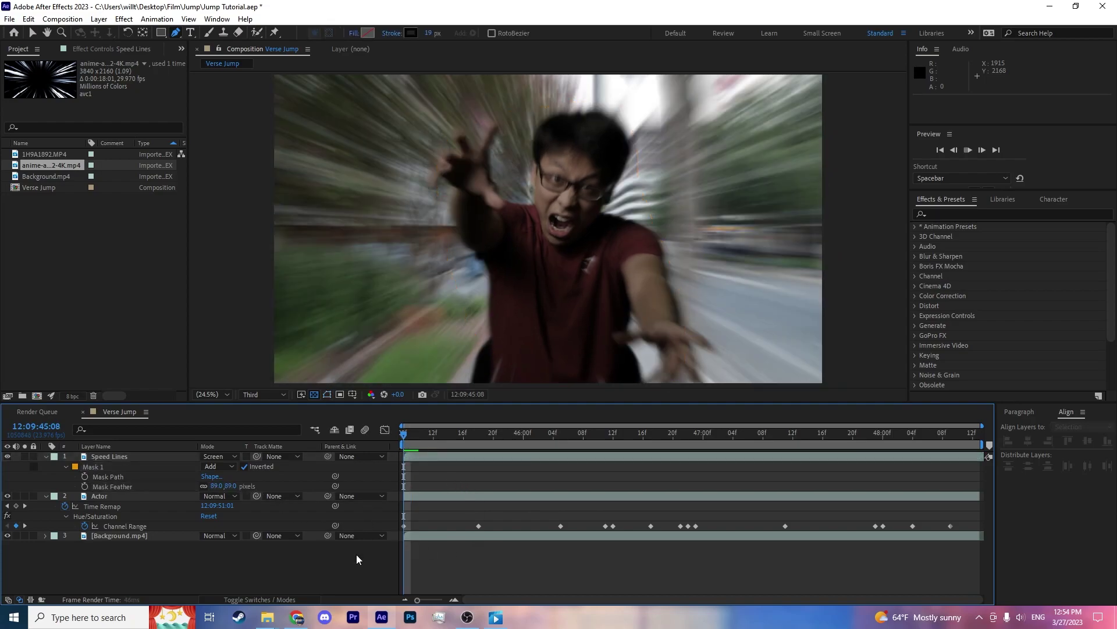
pyautogui.press('space')
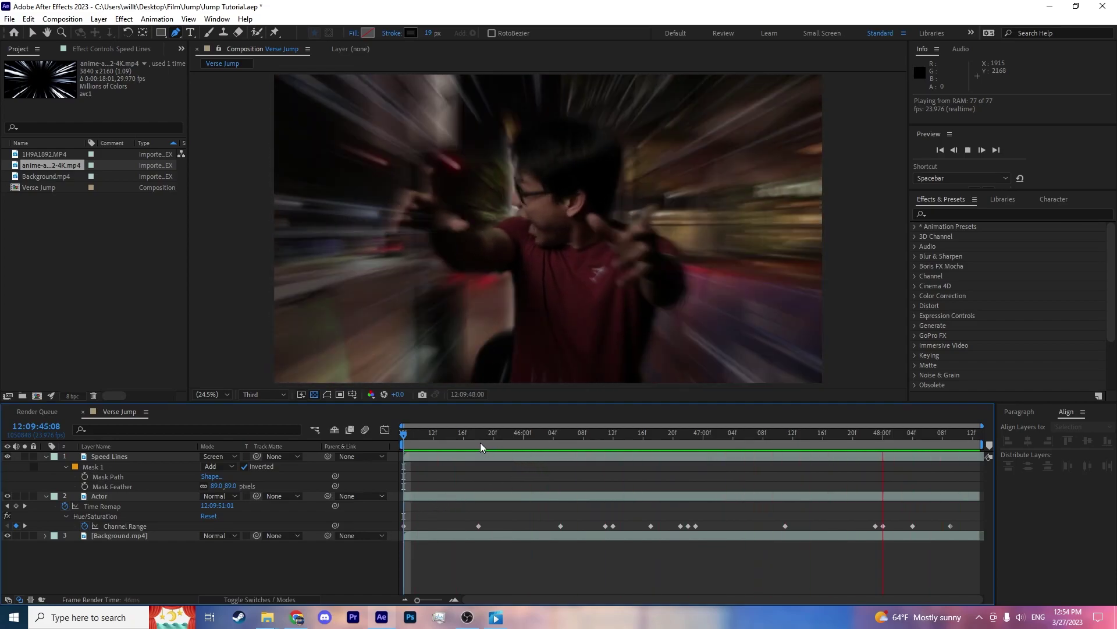
pyautogui.press('space')
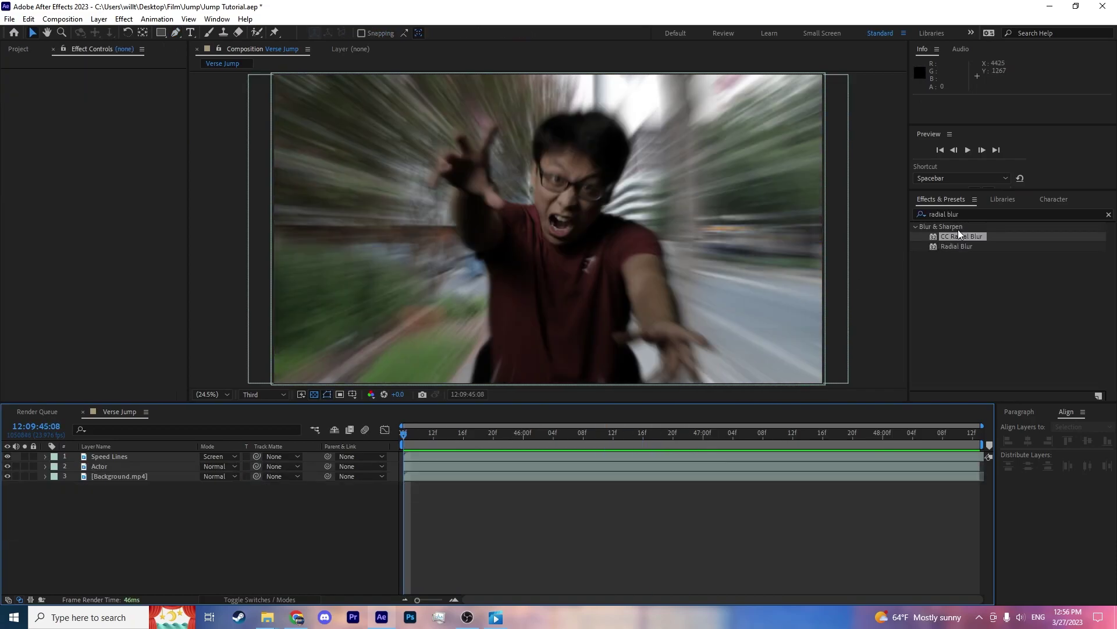
# Create an adjustment layer above all other layers and apply CC Radial Blur to it.
pyautogui.rightClick(174, 500)
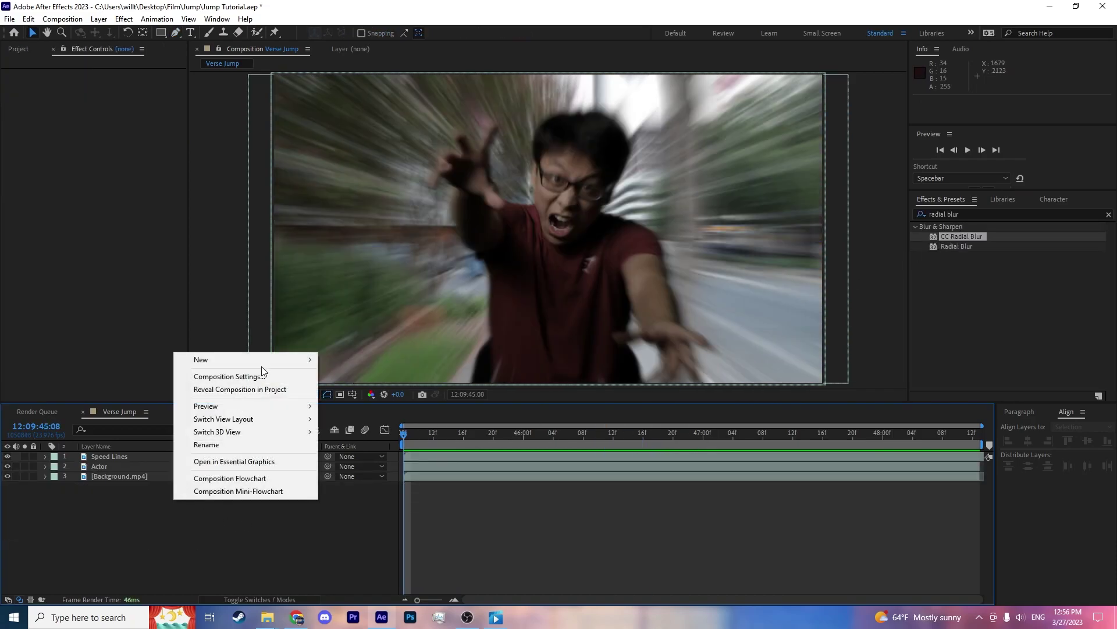
pyautogui.moveTo(263, 356)
pyautogui.click(398, 454)
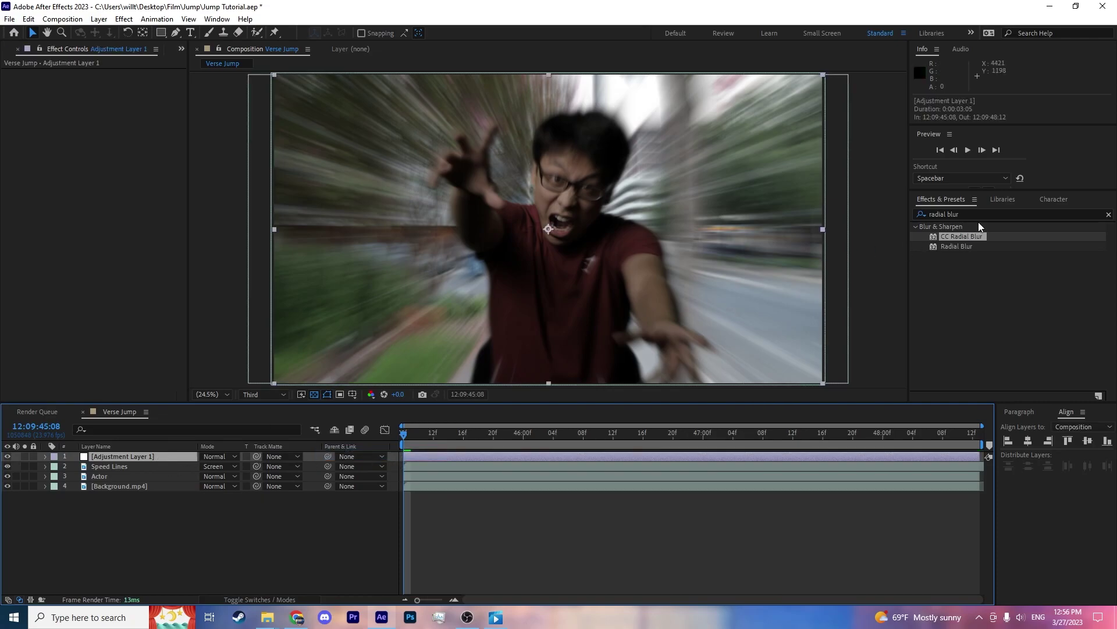
pyautogui.moveTo(966, 234); pyautogui.dragTo(132, 454)
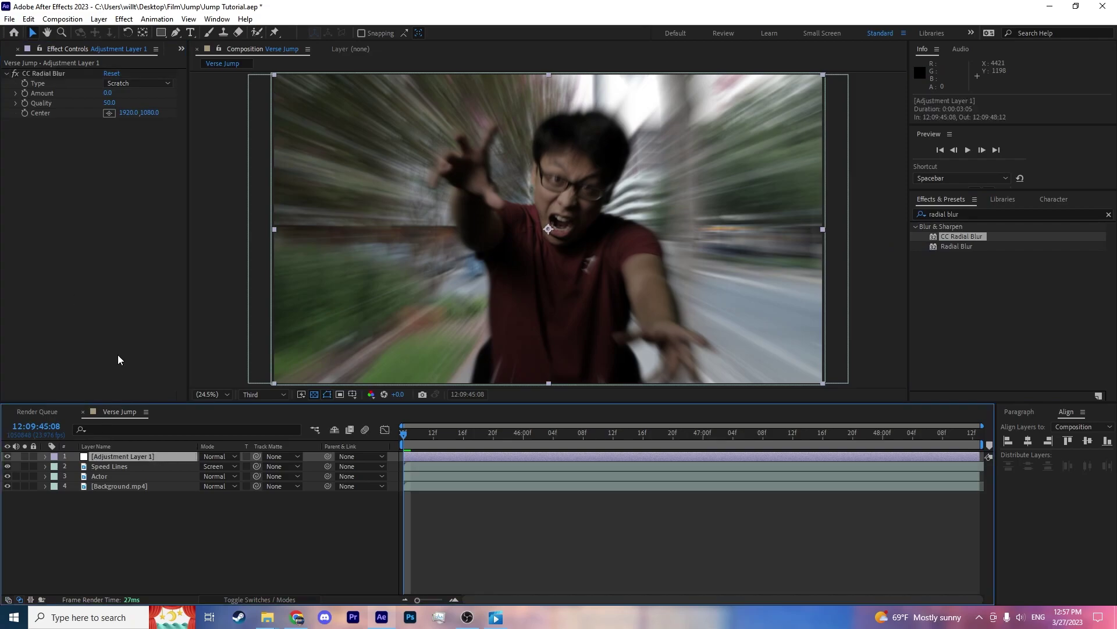
# Rename the adjustment layer as Blur.
pyautogui.press('Return')
pyautogui.write('B')
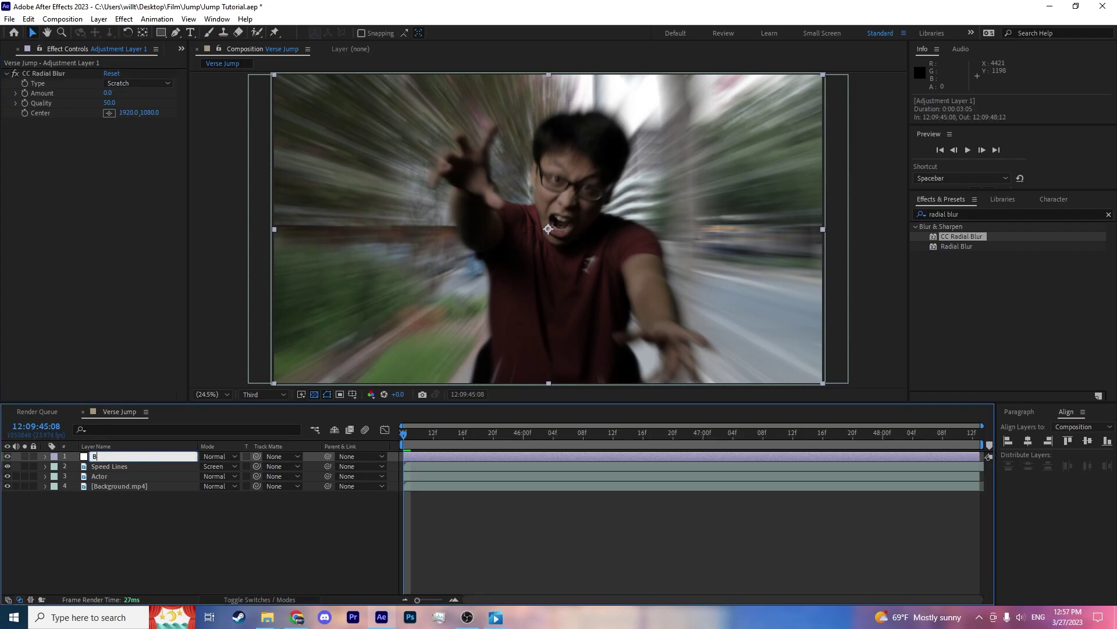
pyautogui.write('lur')
pyautogui.press('Return')
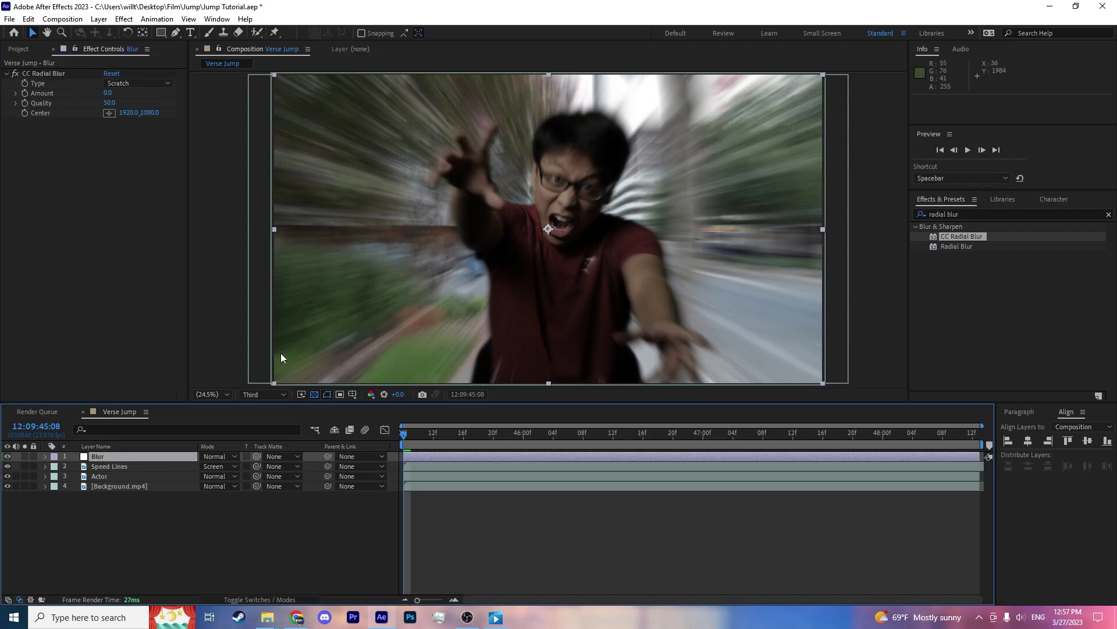
# Set the Blur layer's radial blur type to Fading Zoom and keyframe its Amount at 0 at 12:09:45:08.
pyautogui.click(72, 144)
pyautogui.click(131, 82)
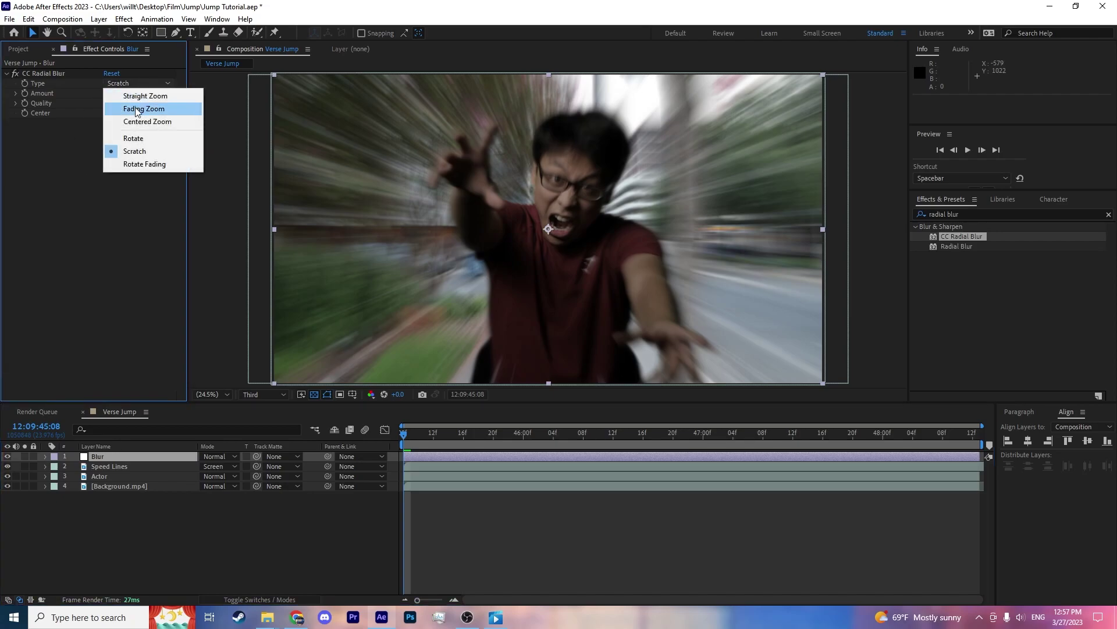
pyautogui.click(131, 110)
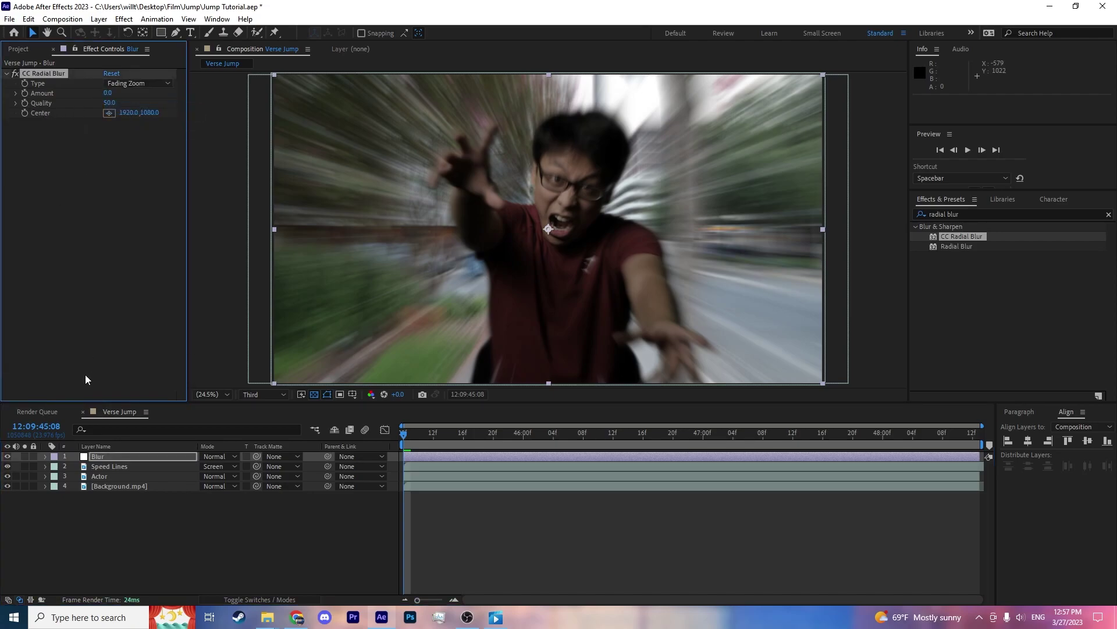
pyautogui.click(149, 455)
pyautogui.press('u')
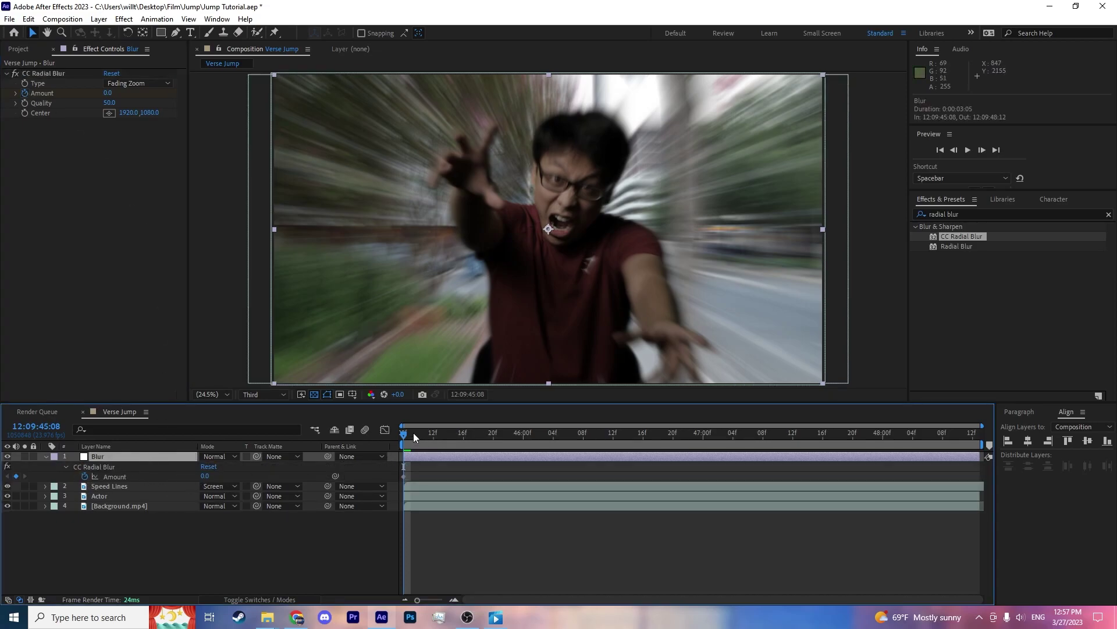
# Keyframe the Blur layer's CC Radial Blur Amount at 108 at 12:09:48:12 and preview the increasing blur.
pyautogui.moveTo(413, 431); pyautogui.dragTo(972, 453)
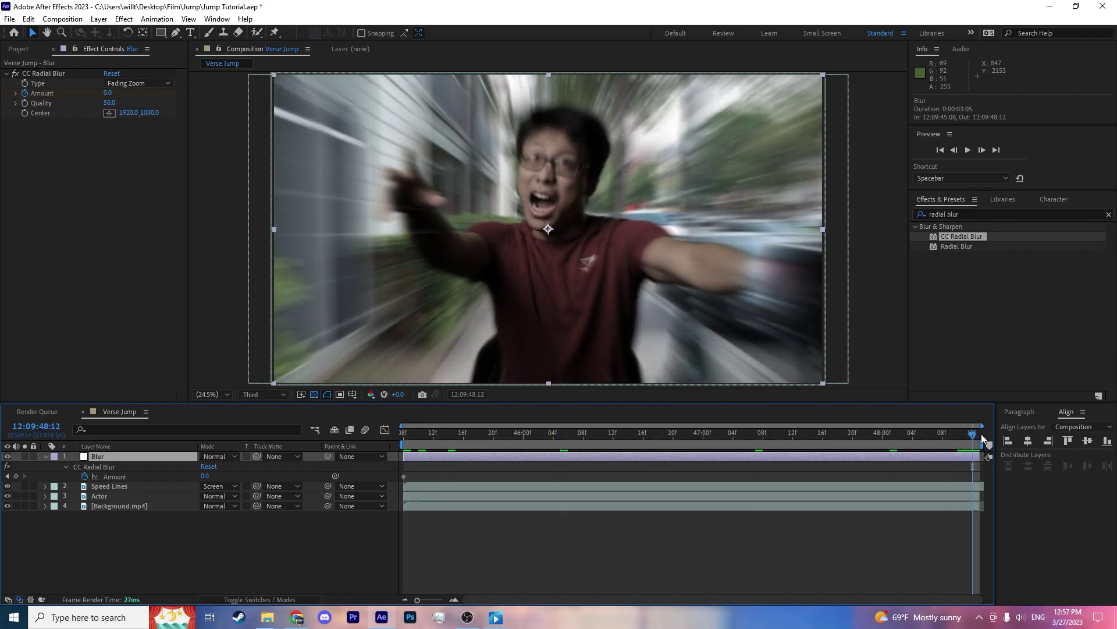
pyautogui.moveTo(108, 93); pyautogui.dragTo(174, 102)
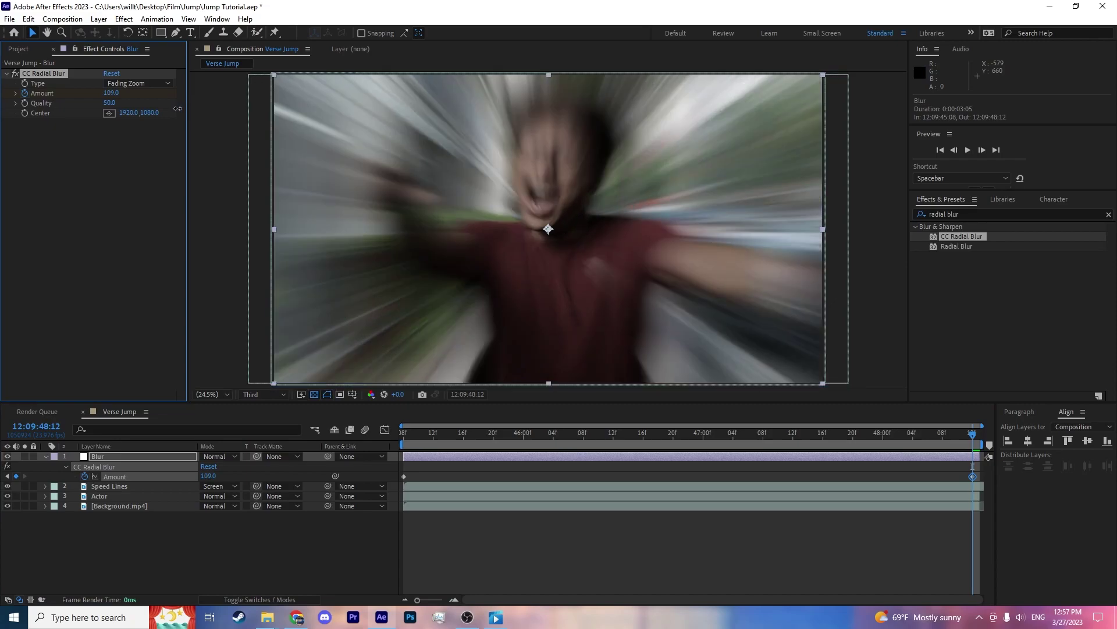
pyautogui.click(112, 233)
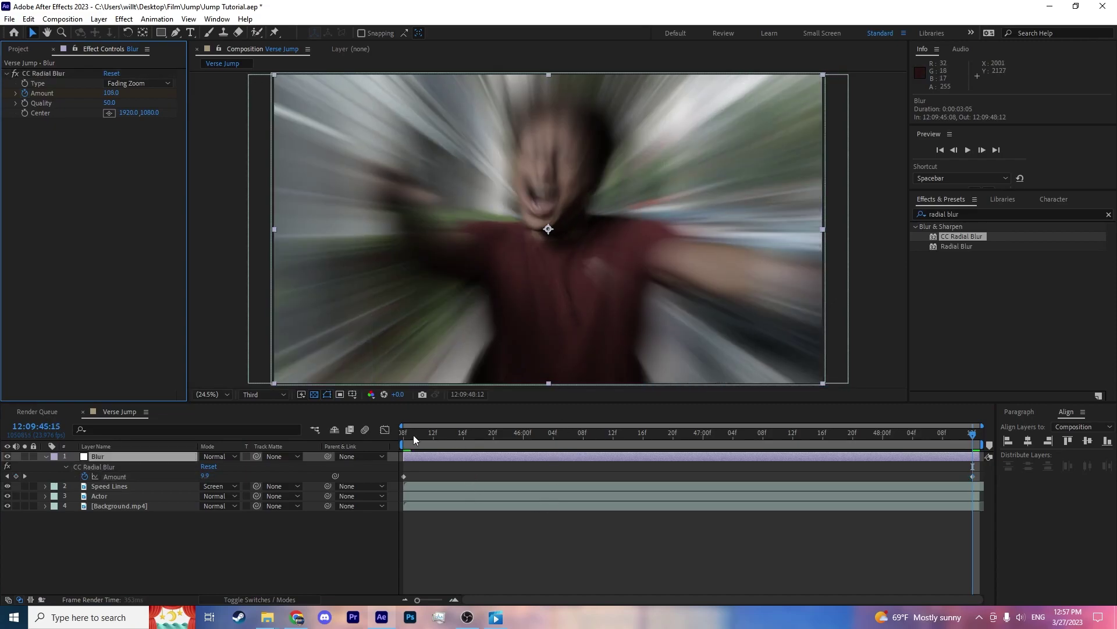
pyautogui.press('space')
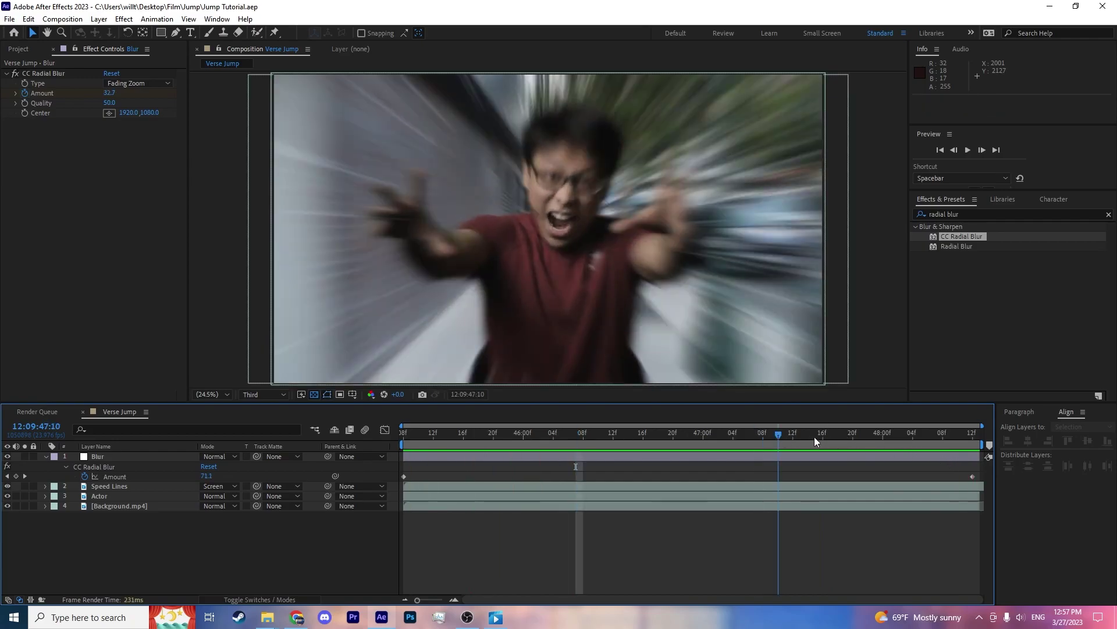
pyautogui.press('space')
# At 12:09:48:12, draw an elliptical mask on the Blur layer around the actor's head and upper torso, and invert it.
pyautogui.moveTo(931, 460); pyautogui.dragTo(971, 451)
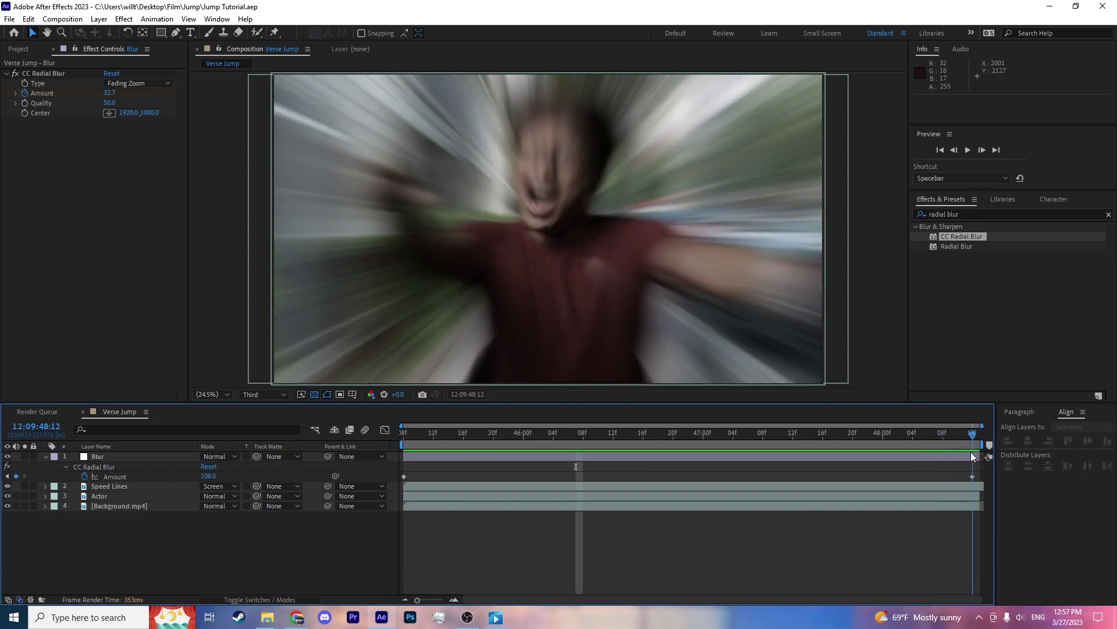
pyautogui.click(133, 456)
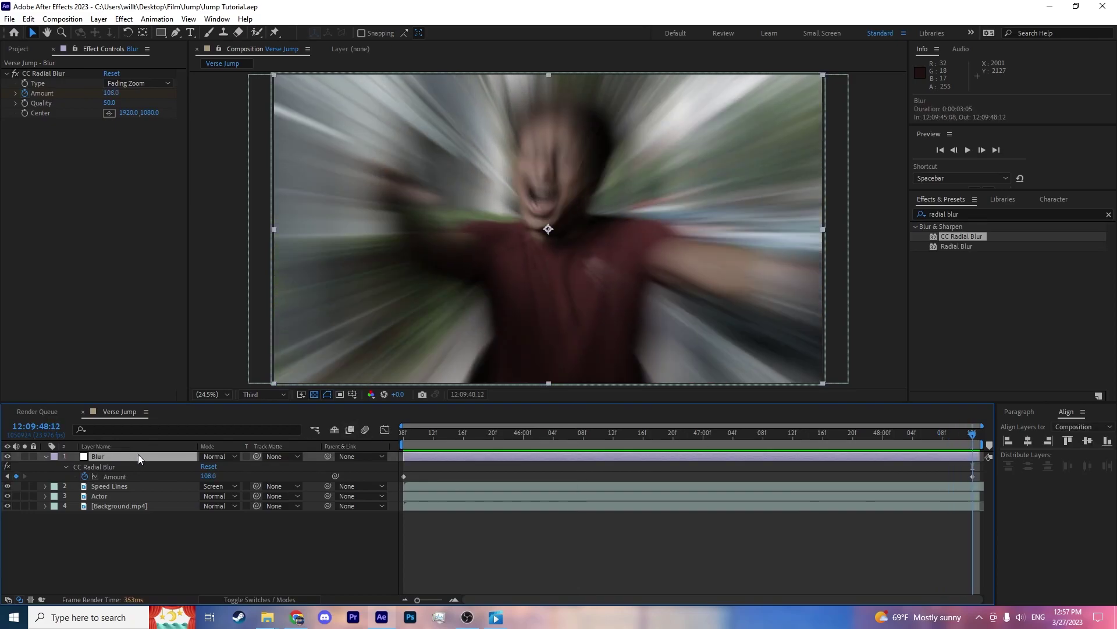
pyautogui.click(161, 33)
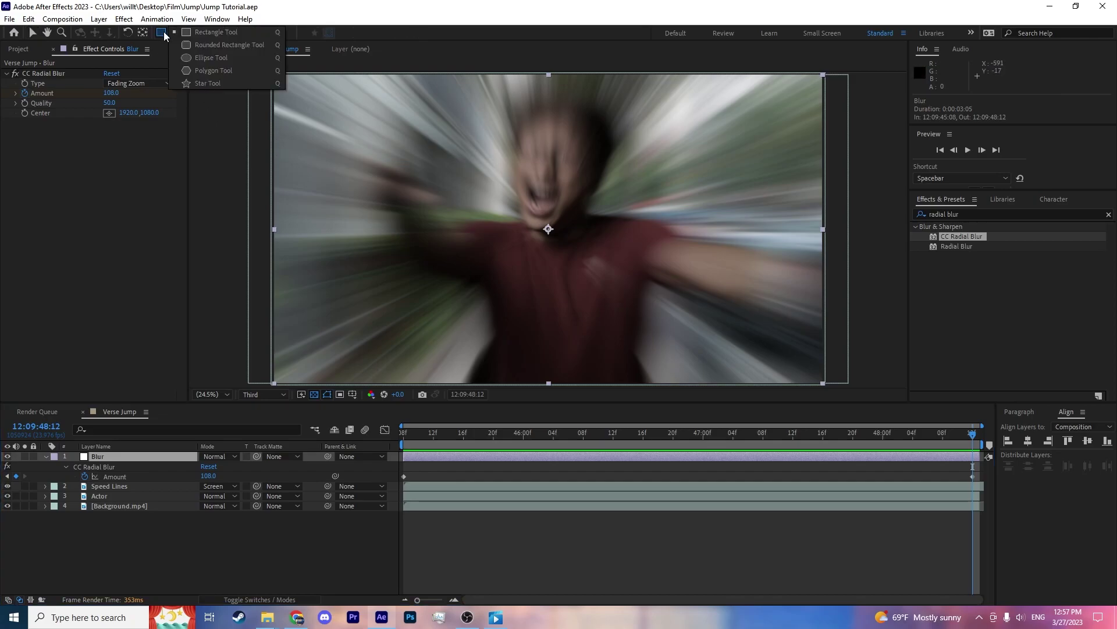
pyautogui.click(212, 59)
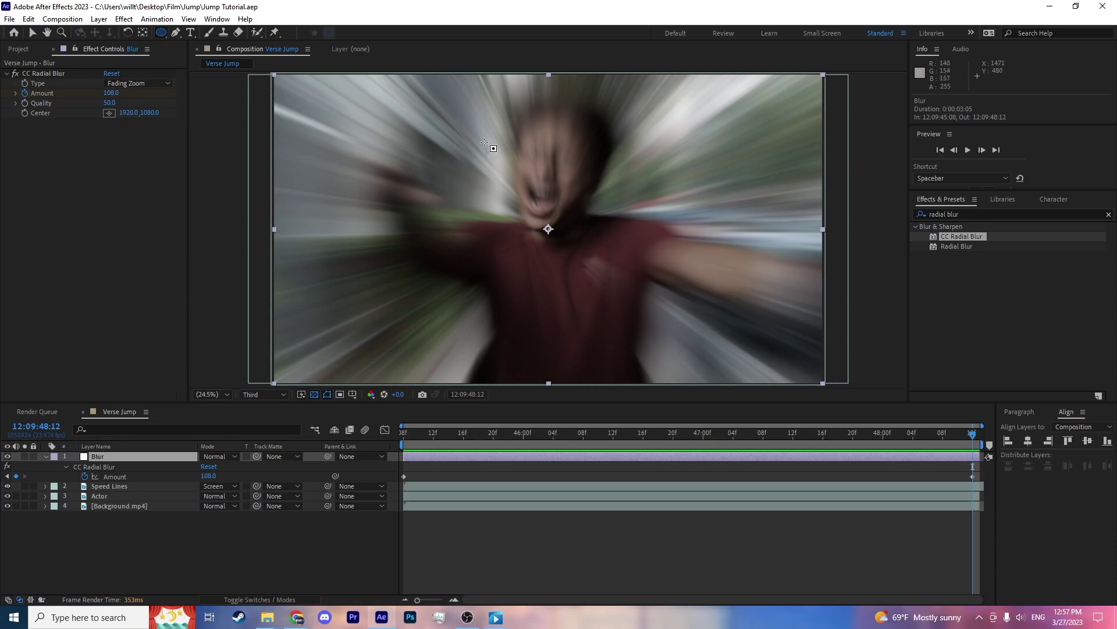
pyautogui.moveTo(419, 103); pyautogui.dragTo(676, 309)
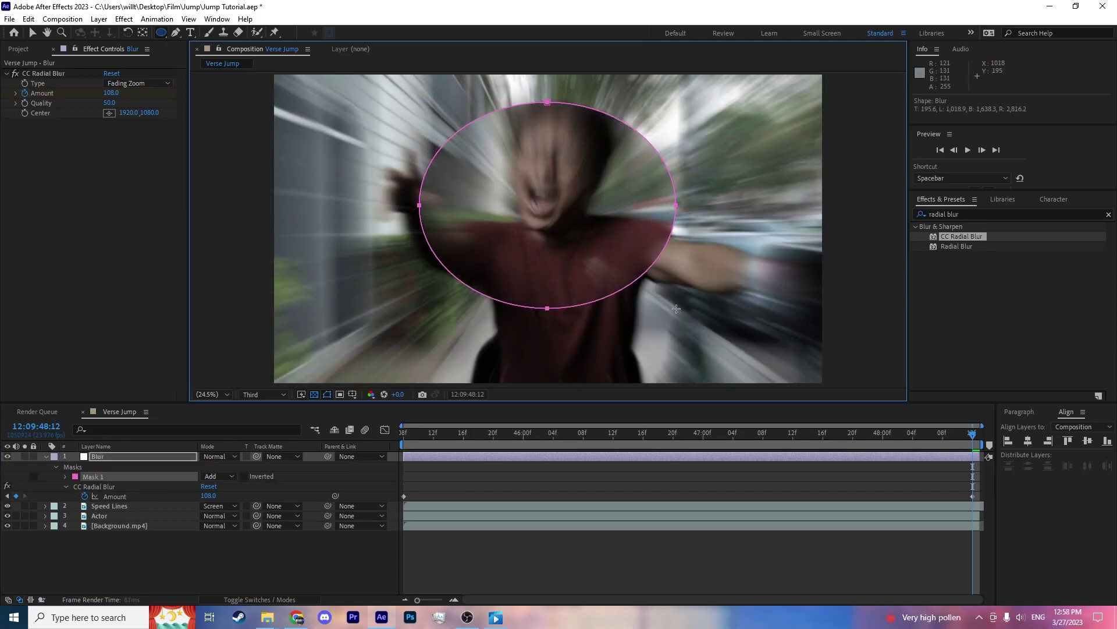
pyautogui.click(123, 457)
pyautogui.click(244, 475)
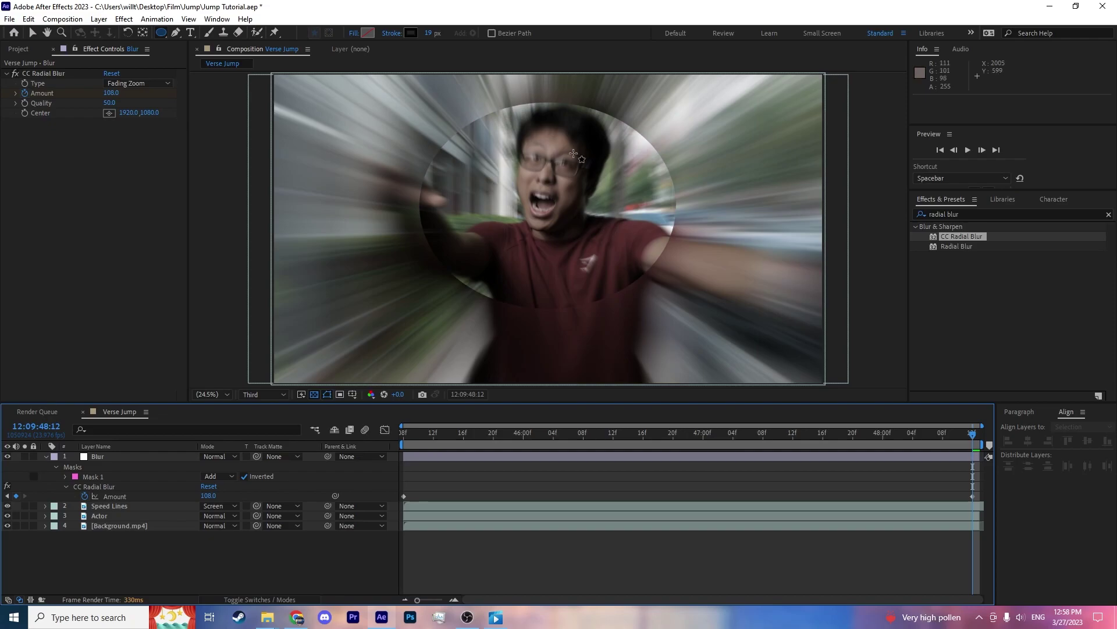
# Set the Blur layer's mask feather to 209 pixels and preview the composition.
pyautogui.click(98, 456)
pyautogui.press('f')
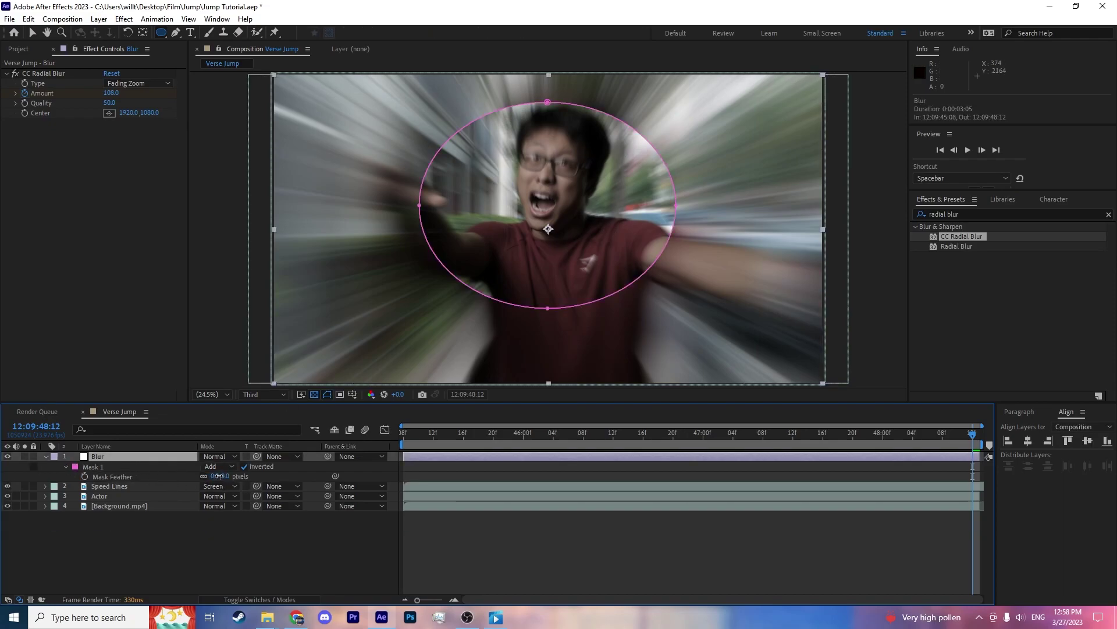
pyautogui.moveTo(219, 475); pyautogui.dragTo(250, 476)
pyautogui.moveTo(327, 486); pyautogui.dragTo(351, 487)
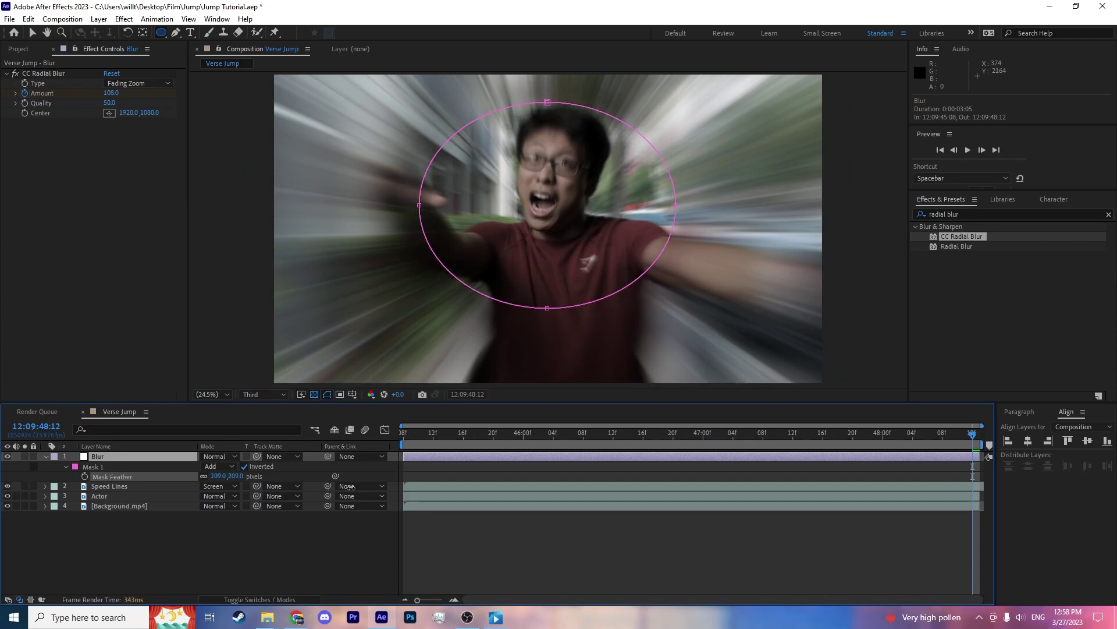
pyautogui.click(338, 554)
pyautogui.press('space')
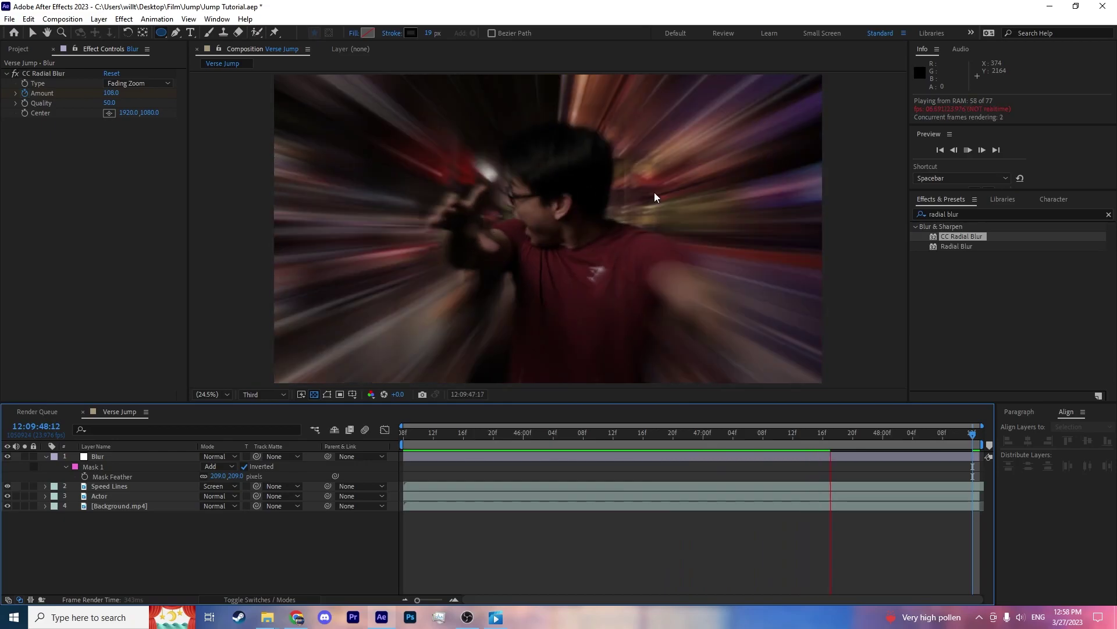
pyautogui.press('space')
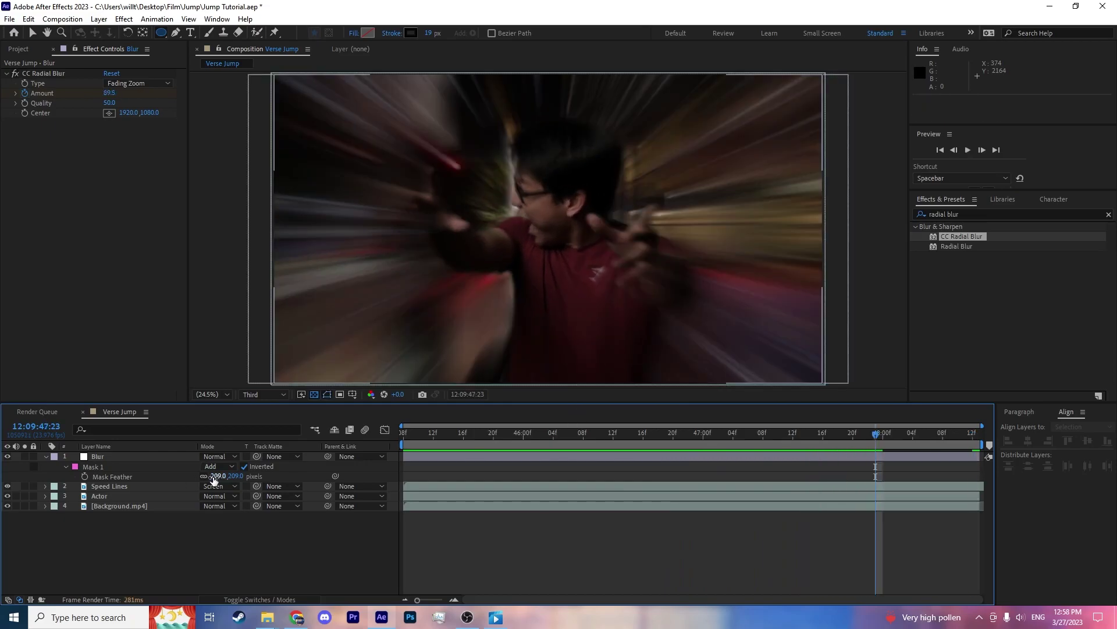
# Increase the Blur layer's mask feather to 265 pixels and preview the composition from its start.
pyautogui.moveTo(213, 478); pyautogui.dragTo(246, 478)
pyautogui.click(788, 442)
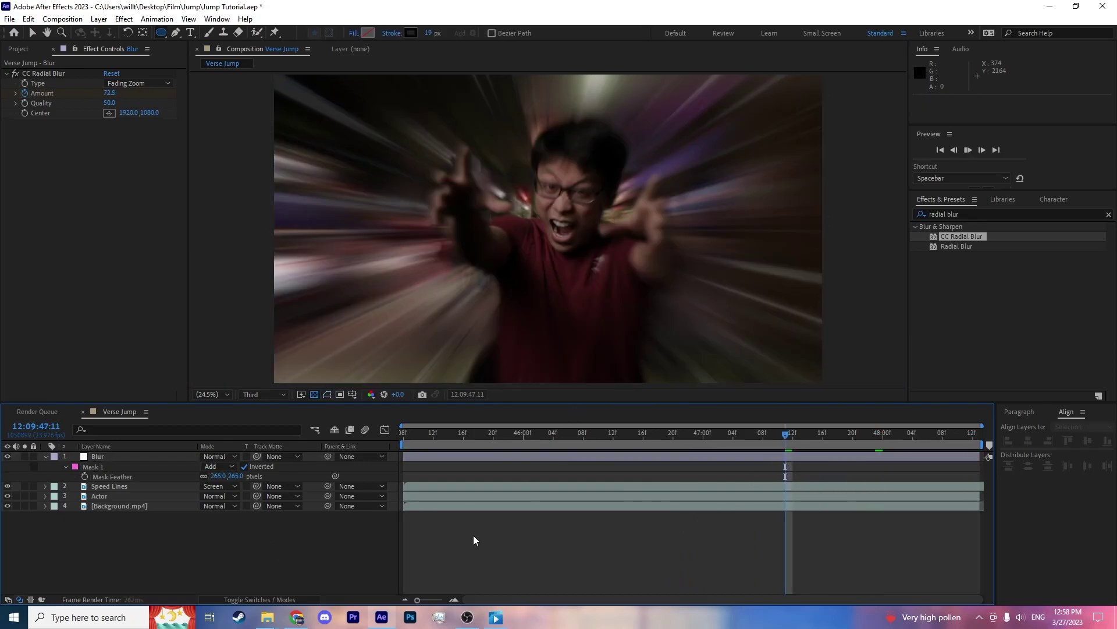
pyautogui.moveTo(786, 434); pyautogui.dragTo(397, 430)
pyautogui.press('space')
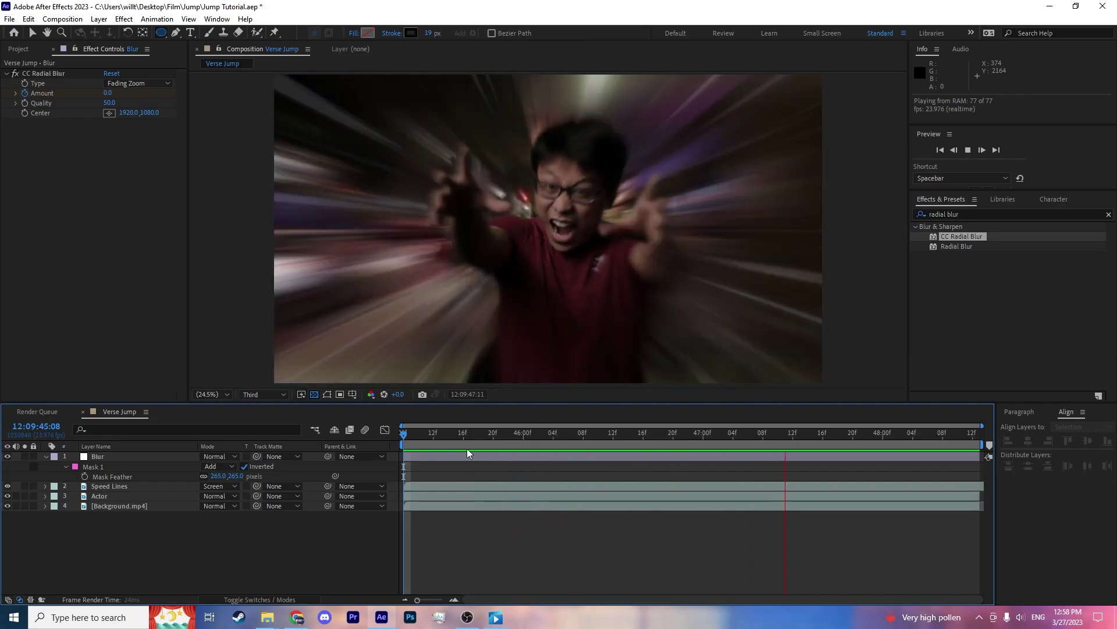
pyautogui.press('space')
pyautogui.press('space')
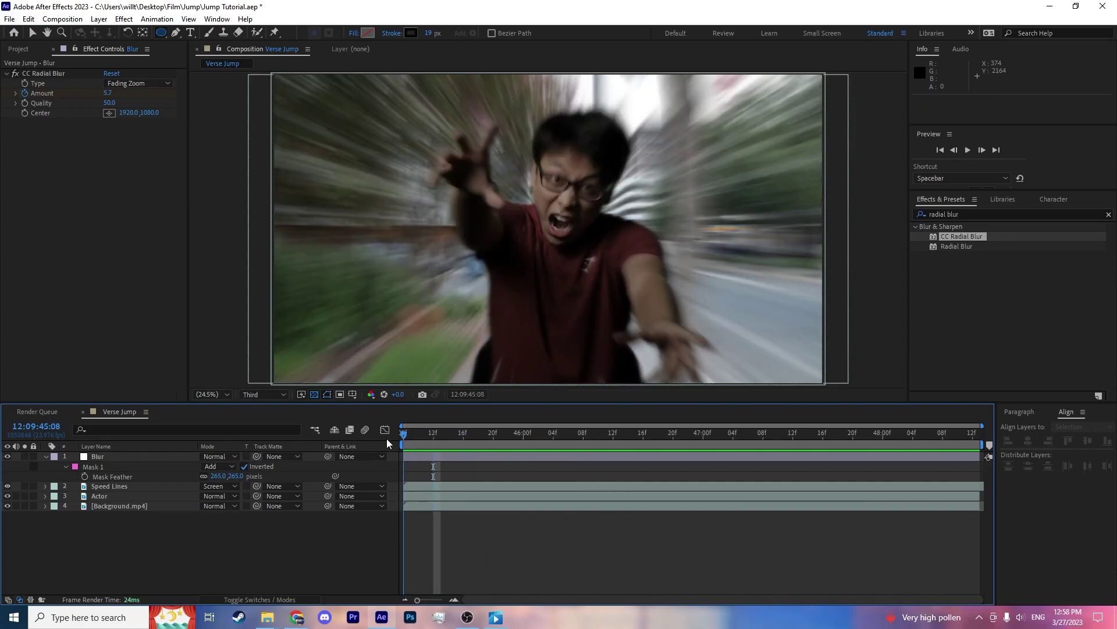
pyautogui.press('space')
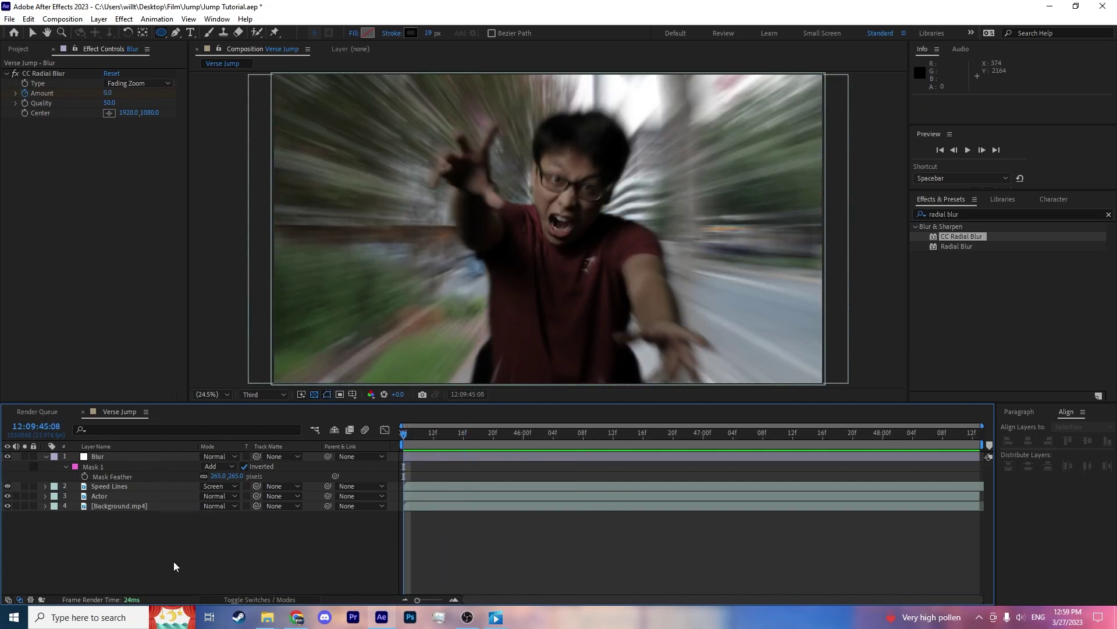
# Pre-compose the Blur, Speed Lines, Actor and Background layers together into a composition named Jump.
pyautogui.moveTo(174, 566); pyautogui.dragTo(117, 450)
pyautogui.rightClick(138, 457)
pyautogui.click(144, 570)
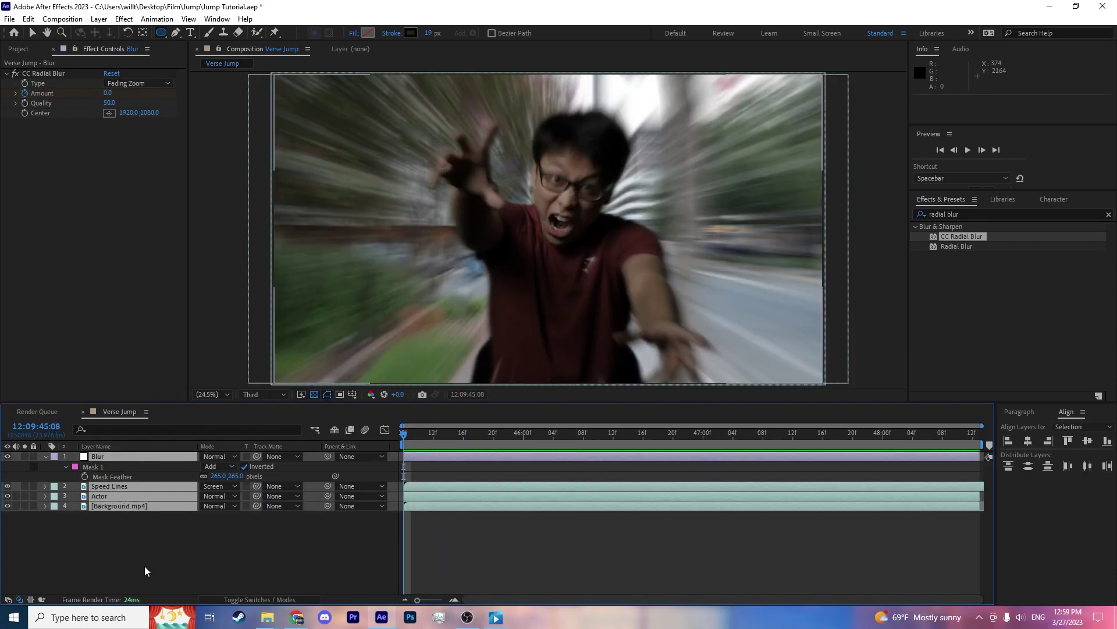
pyautogui.click(126, 469)
pyautogui.rightClick(124, 458)
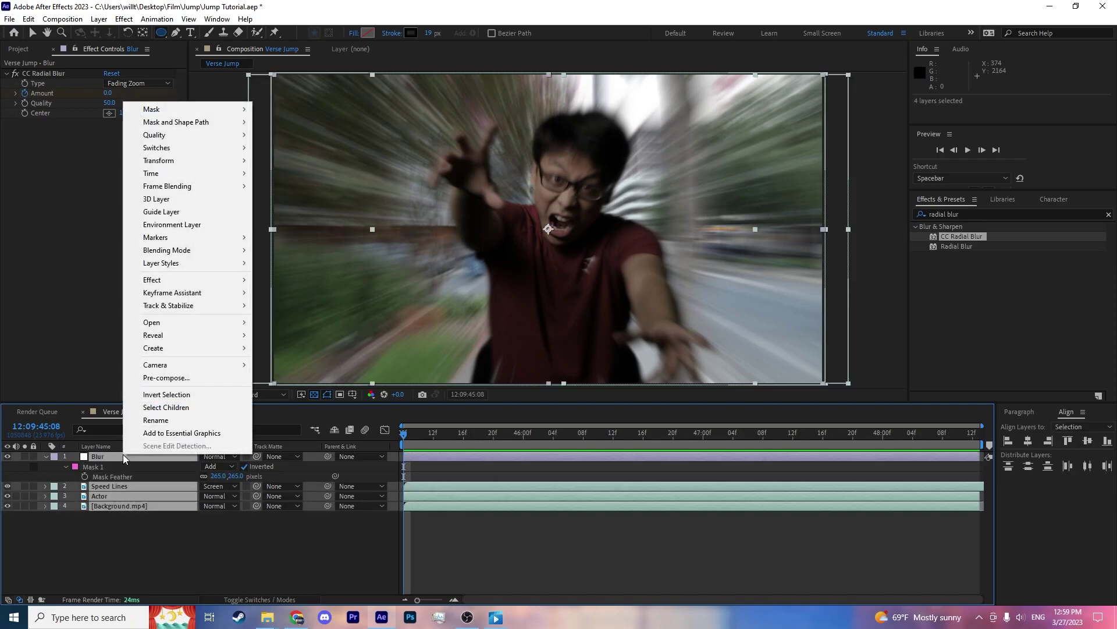
pyautogui.click(164, 378)
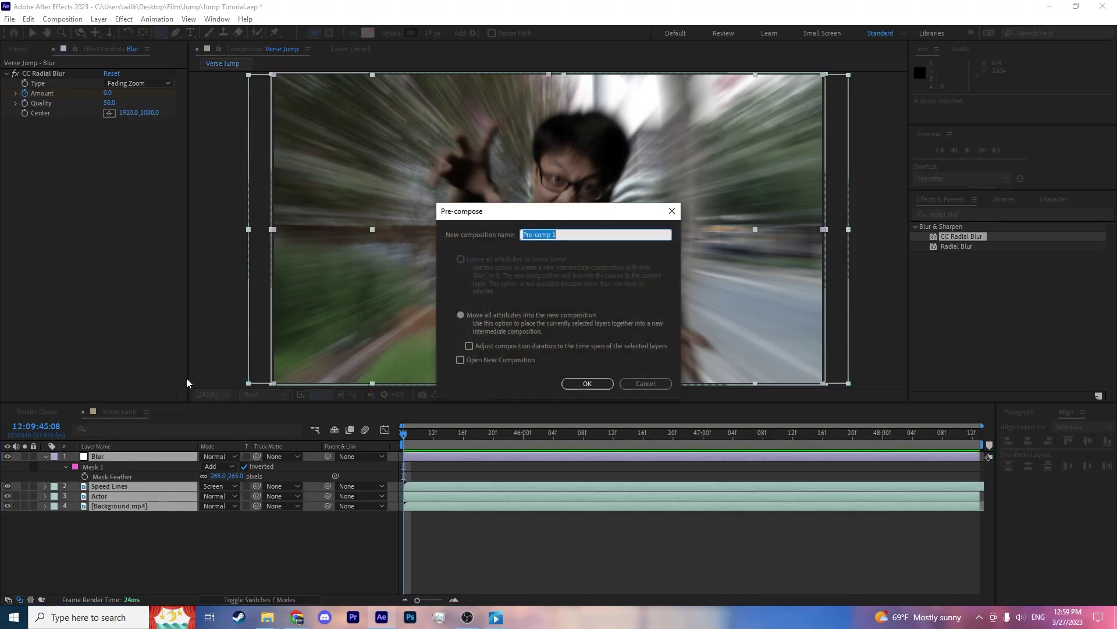
pyautogui.write('Jump')
pyautogui.press('Return')
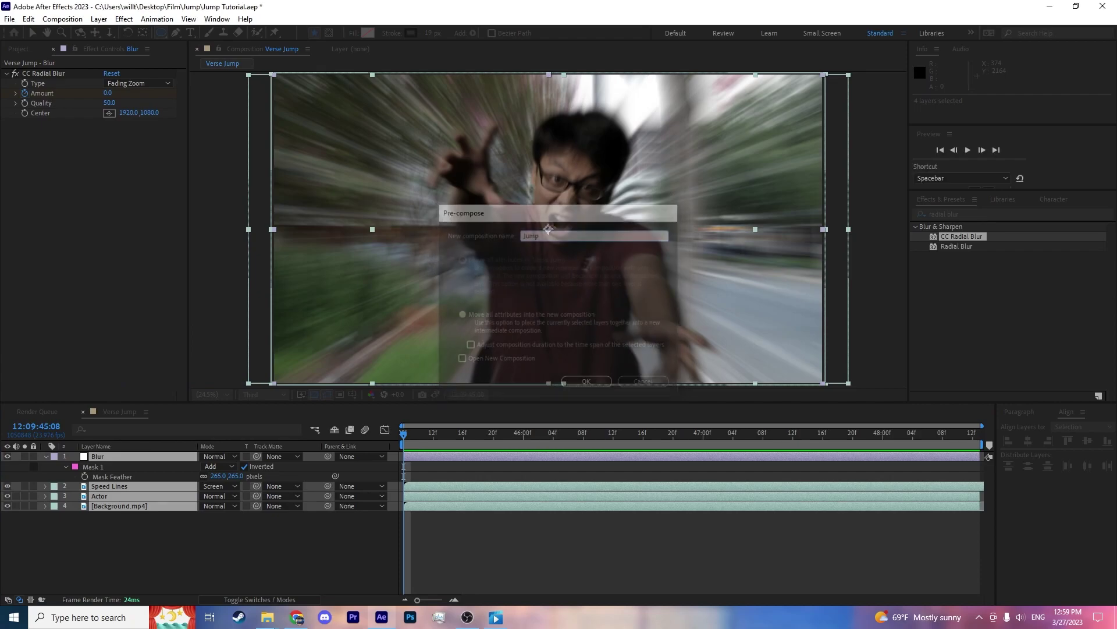
# Apply the Curves color correction effect to the Jump layer.
pyautogui.moveTo(425, 434); pyautogui.dragTo(406, 448)
pyautogui.click(553, 541)
pyautogui.click(119, 455)
pyautogui.click(306, 519)
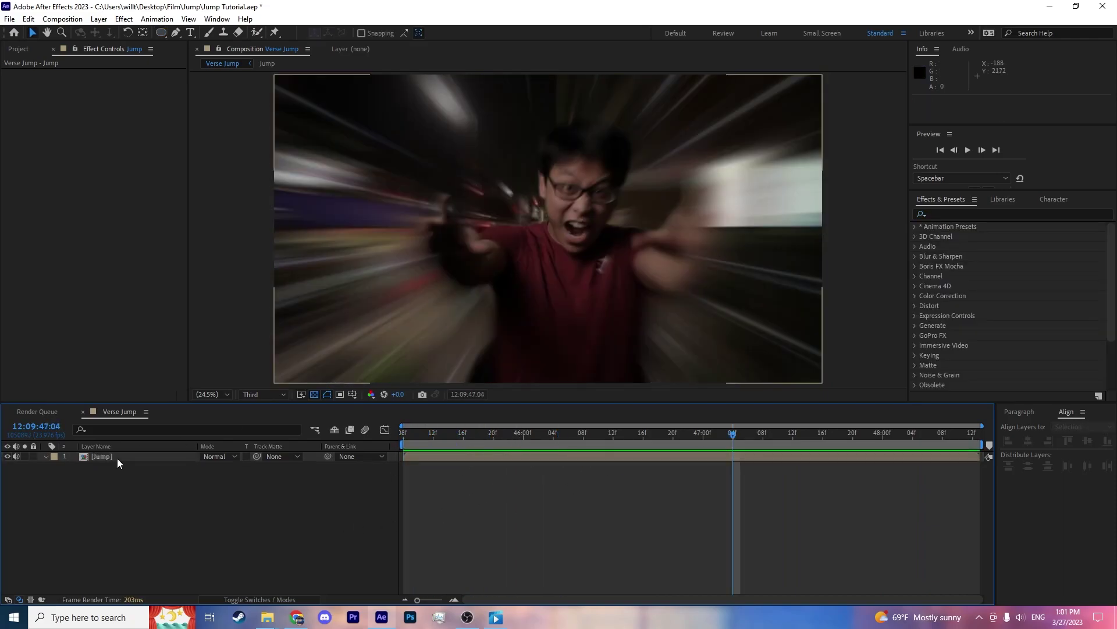
pyautogui.click(117, 459)
pyautogui.rightClick(127, 459)
pyautogui.moveTo(231, 287)
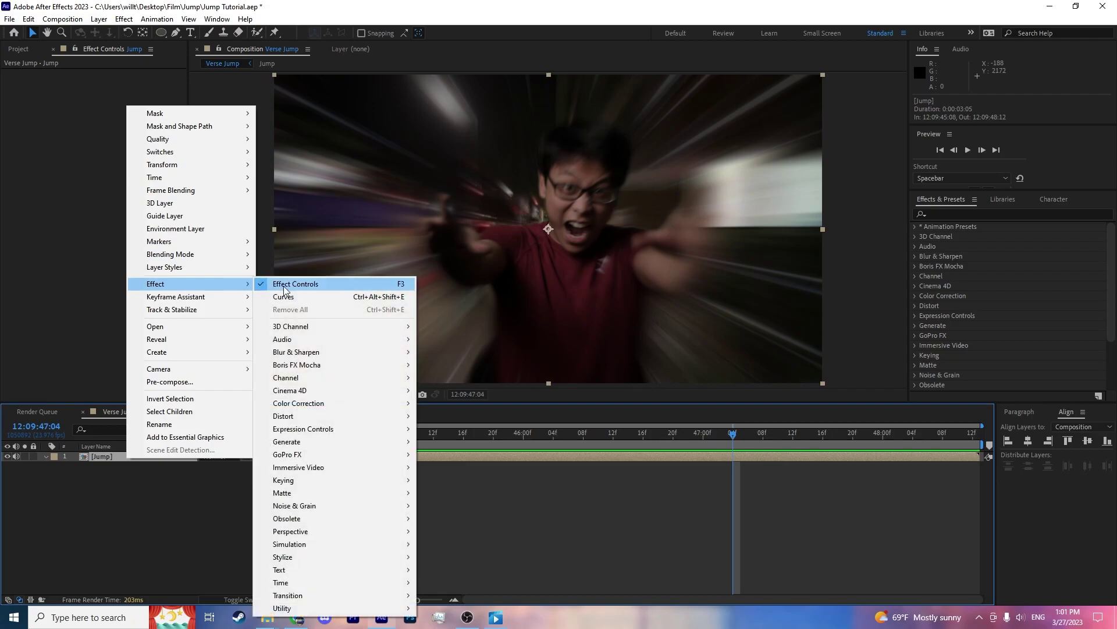
pyautogui.moveTo(369, 404)
pyautogui.click(481, 415)
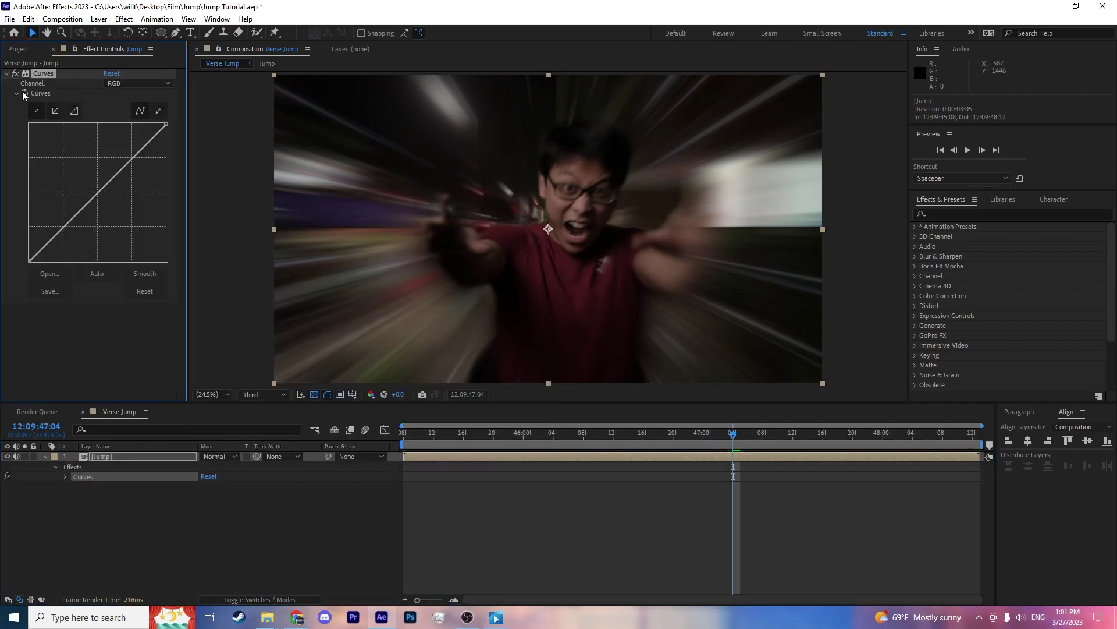
# Keyframe the Jump layer's unaltered Curves at 12:09:45:08 and reveal the animated property in the timeline.
pyautogui.press('Home')
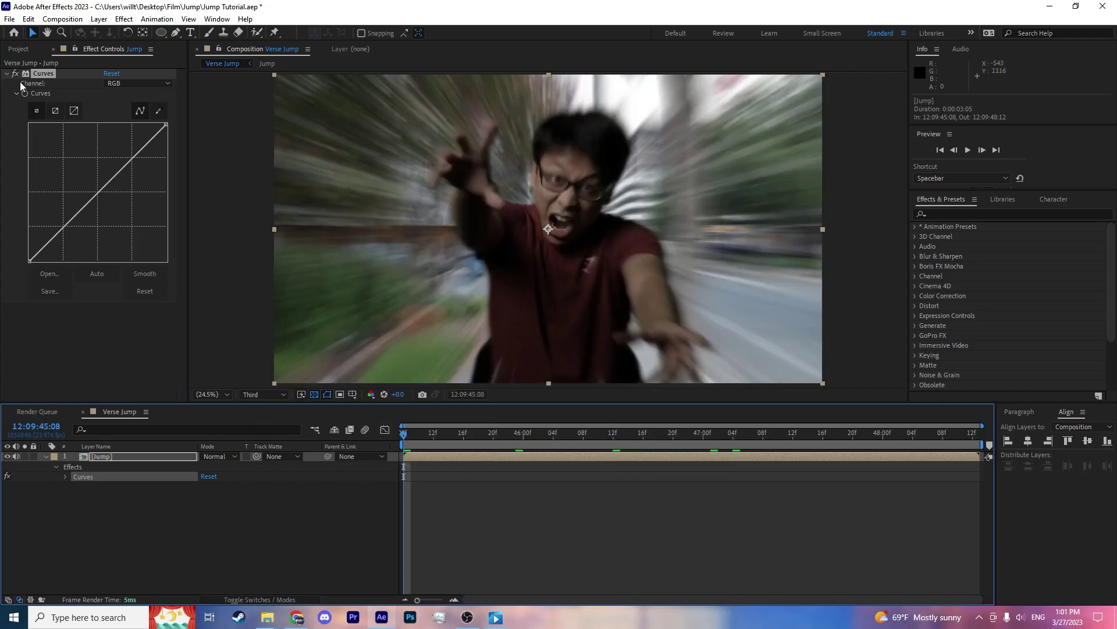
pyautogui.click(25, 94)
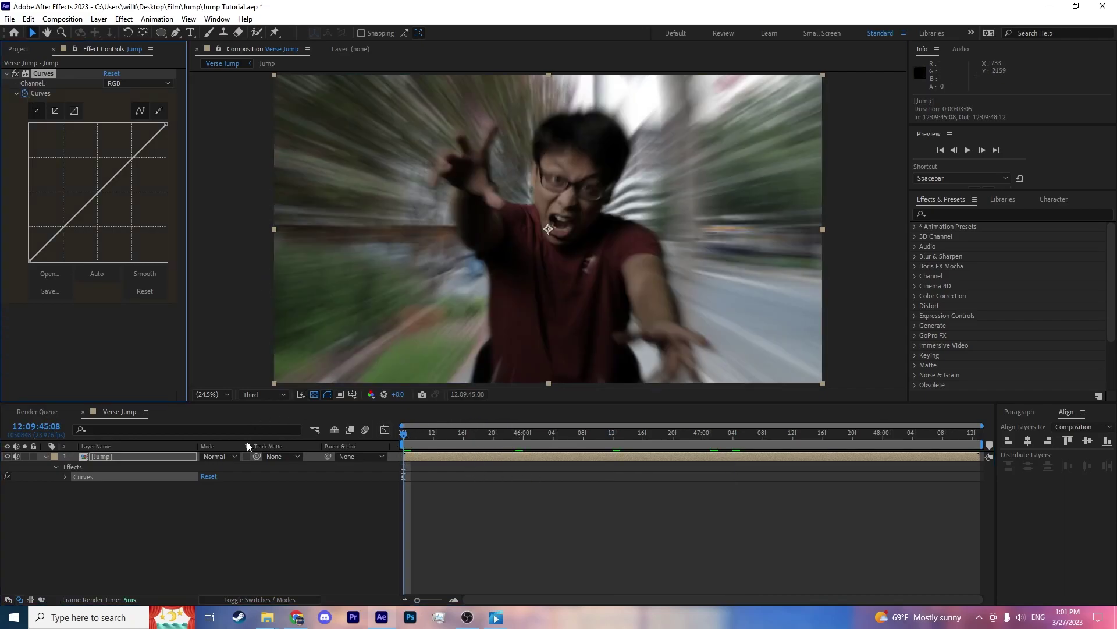
pyautogui.click(167, 458)
pyautogui.press('u')
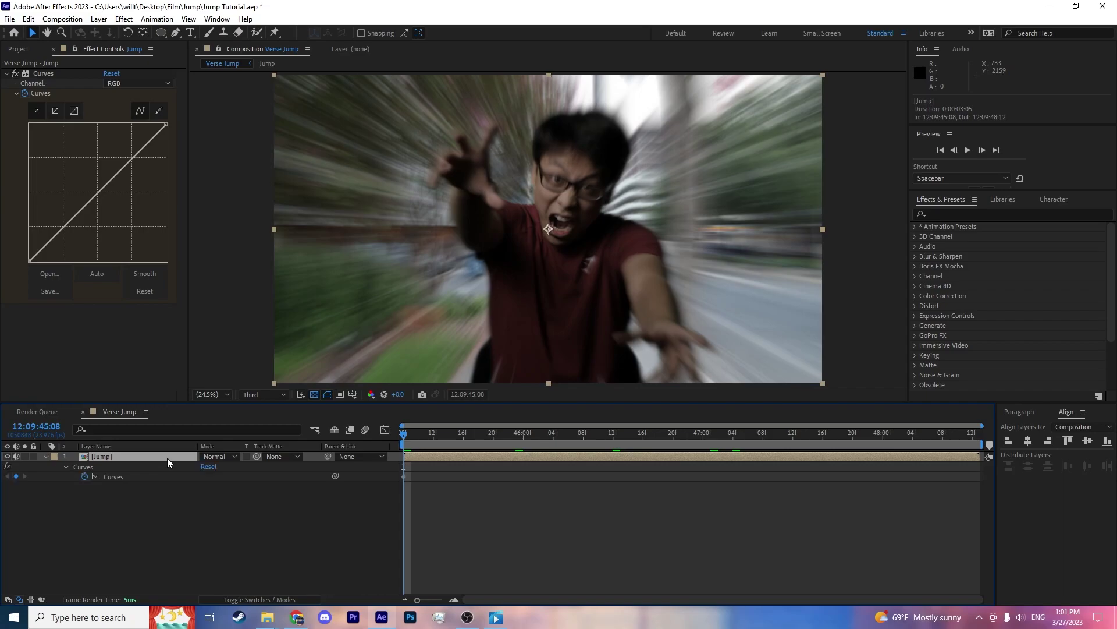
# Keyframe the Jump layer's Curves at 12:09:48:12 as a contrast S-curve with raised highlights and lowered shadows, and preview the change.
pyautogui.moveTo(425, 435); pyautogui.dragTo(977, 435)
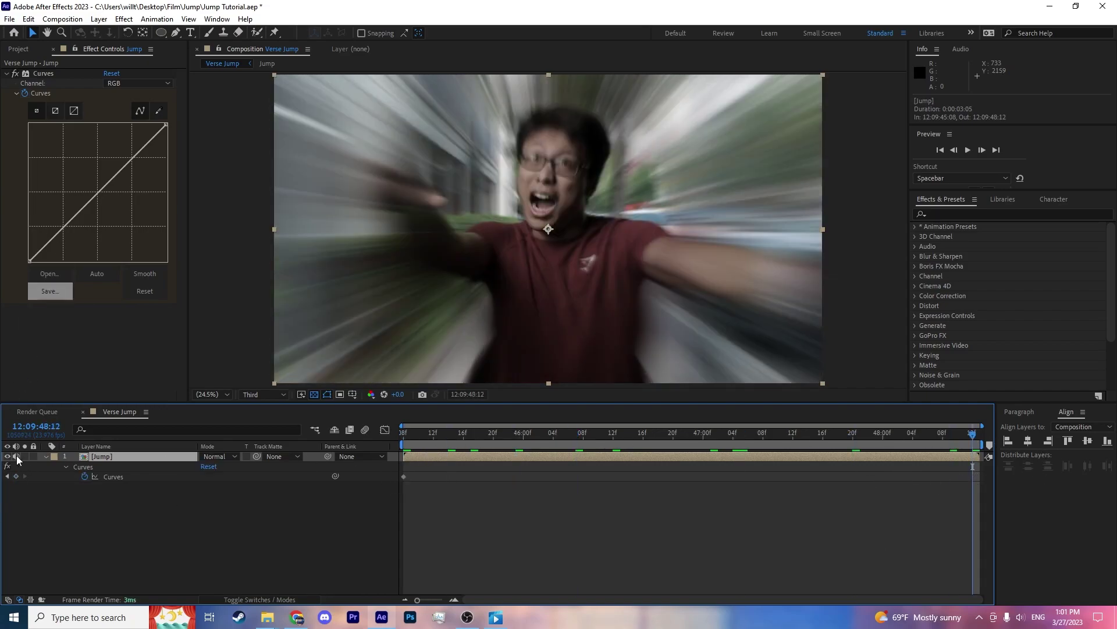
pyautogui.click(16, 476)
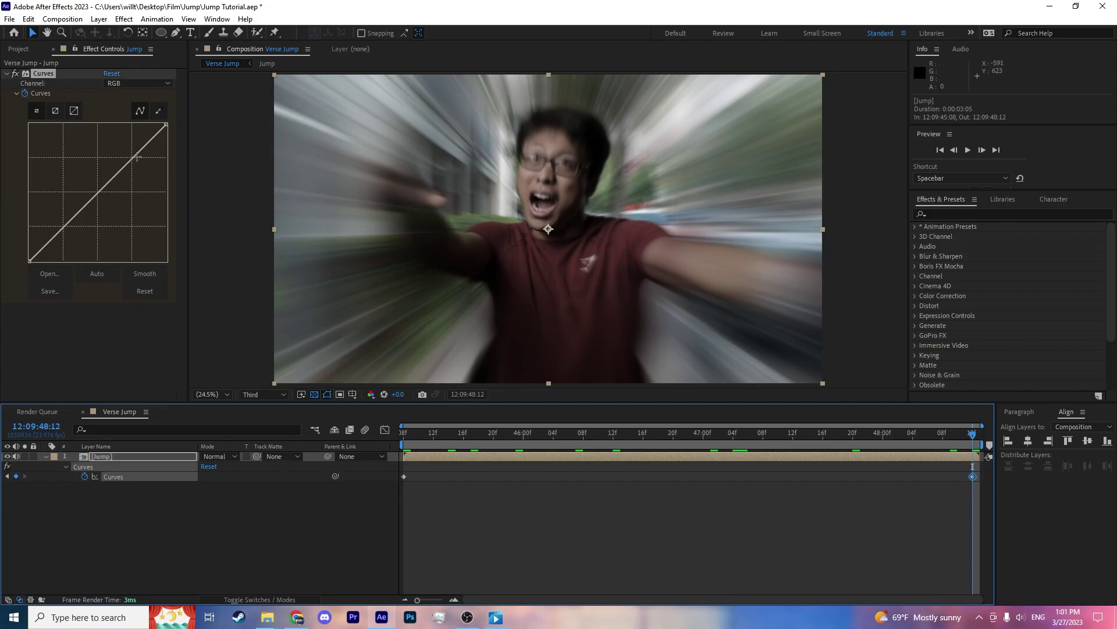
pyautogui.moveTo(133, 156); pyautogui.dragTo(128, 136)
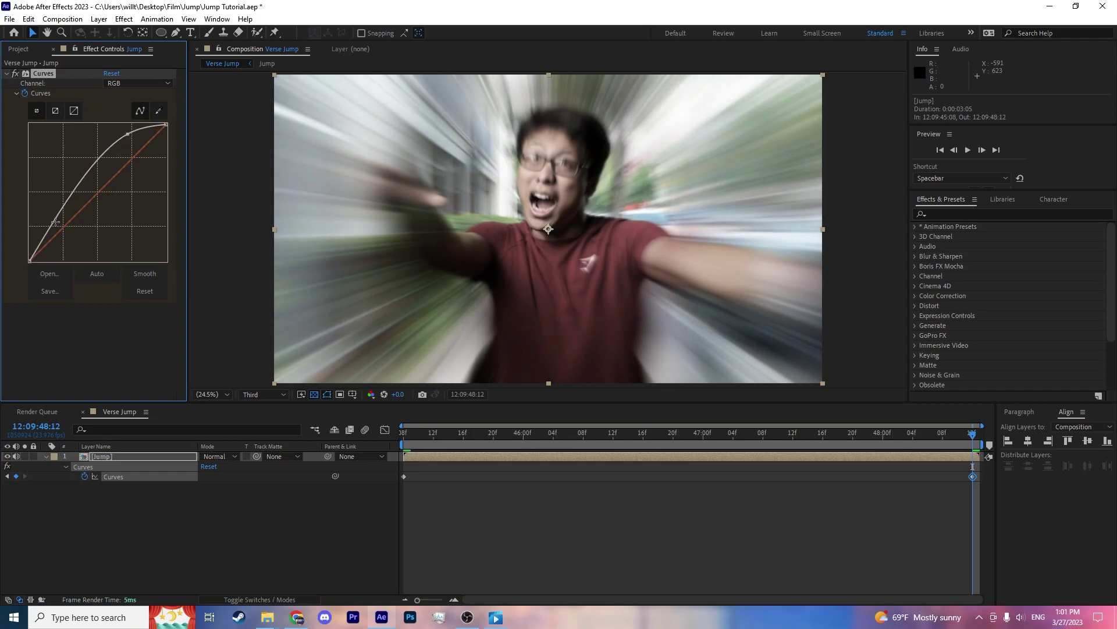
pyautogui.moveTo(55, 222); pyautogui.dragTo(63, 235)
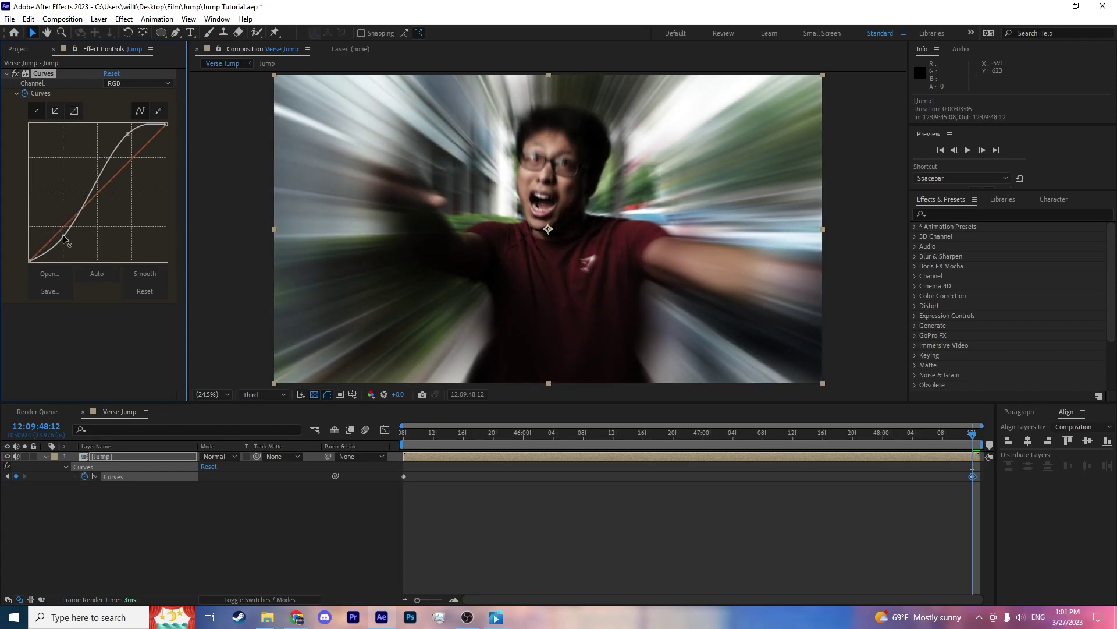
pyautogui.click(408, 441)
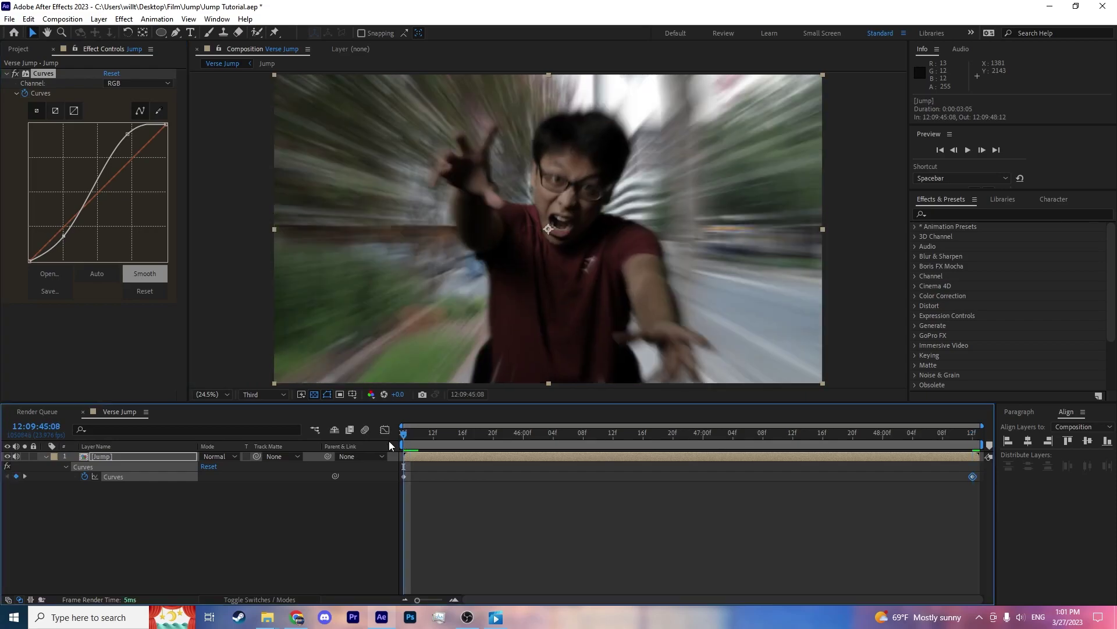
pyautogui.moveTo(388, 441); pyautogui.dragTo(298, 542)
pyautogui.press('space')
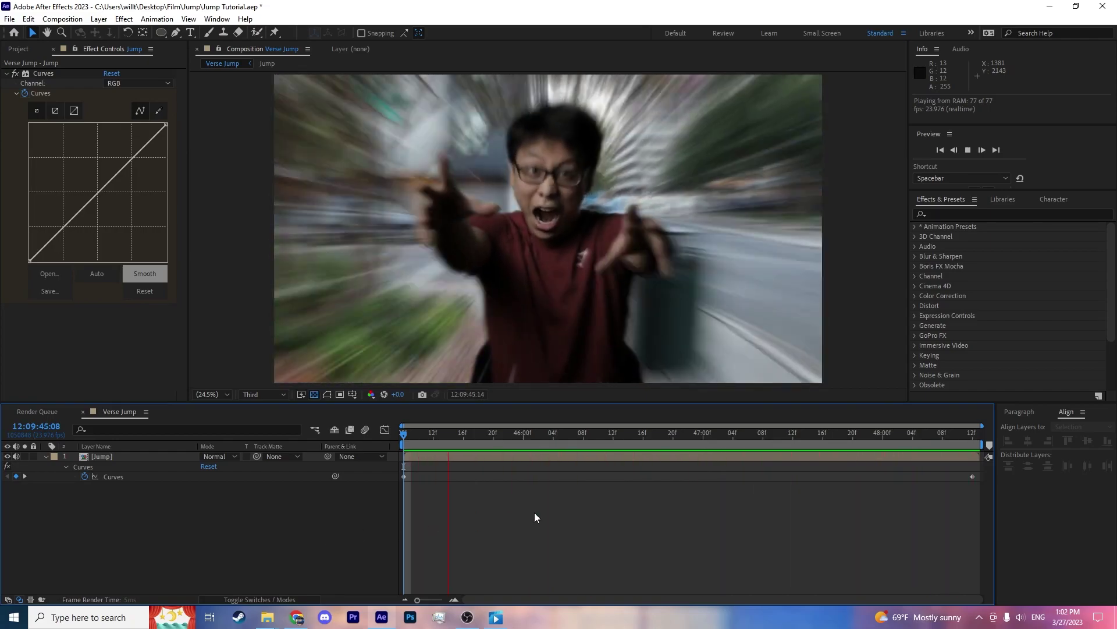
pyautogui.press('space')
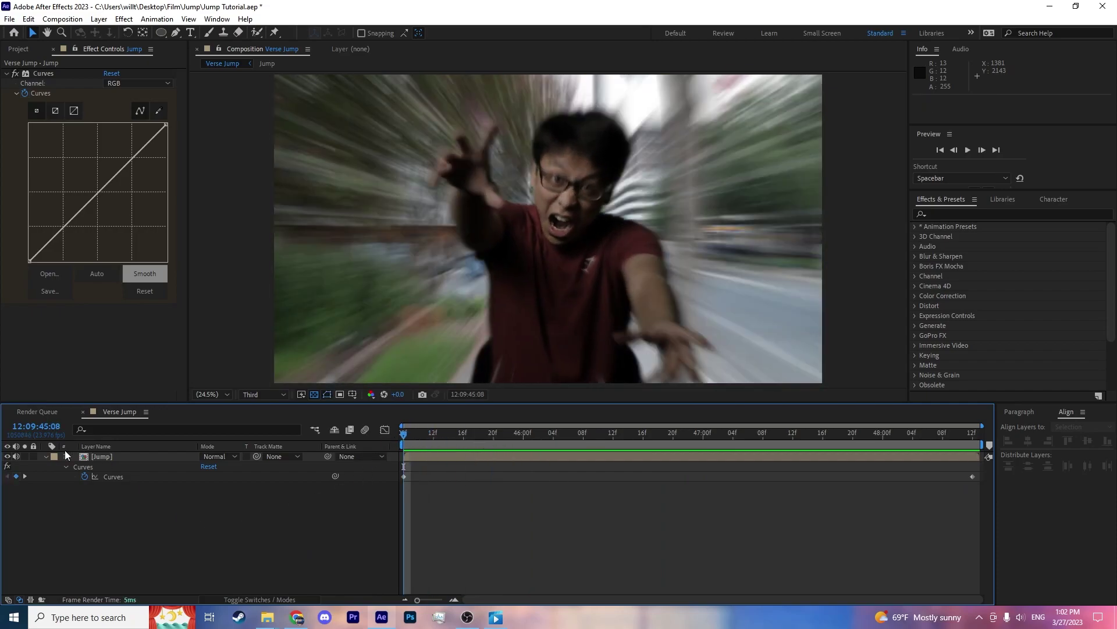
# Keyframe the Jump layer's Position at 1920, 1080 at both 12:09:45:08 and 12:09:48:12.
pyautogui.click(127, 457)
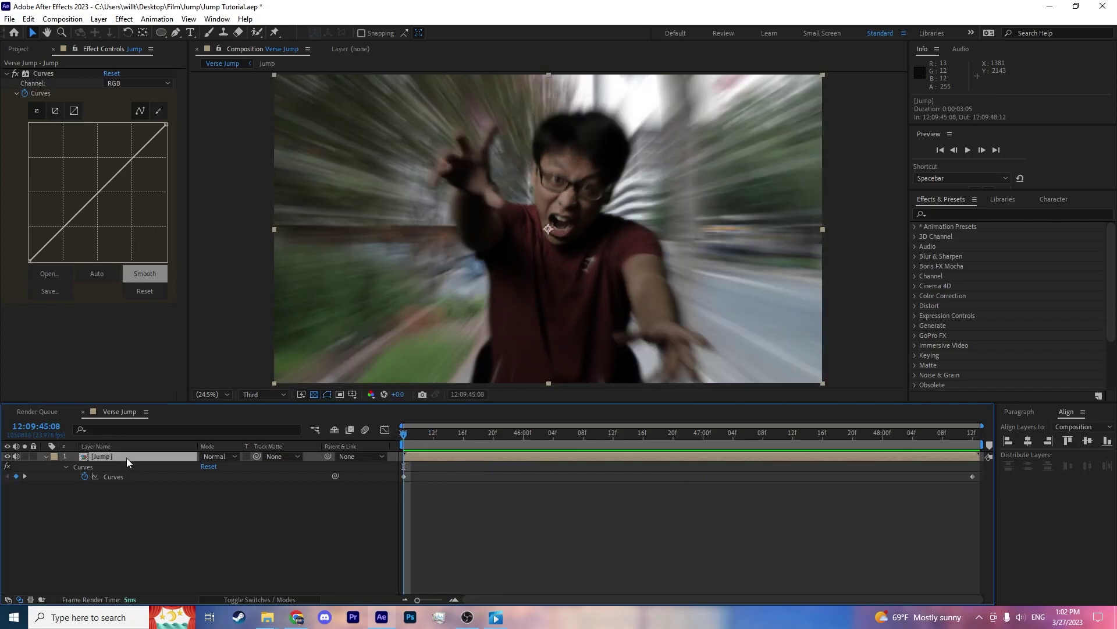
pyautogui.press('p')
pyautogui.click(74, 466)
pyautogui.moveTo(413, 437); pyautogui.dragTo(974, 443)
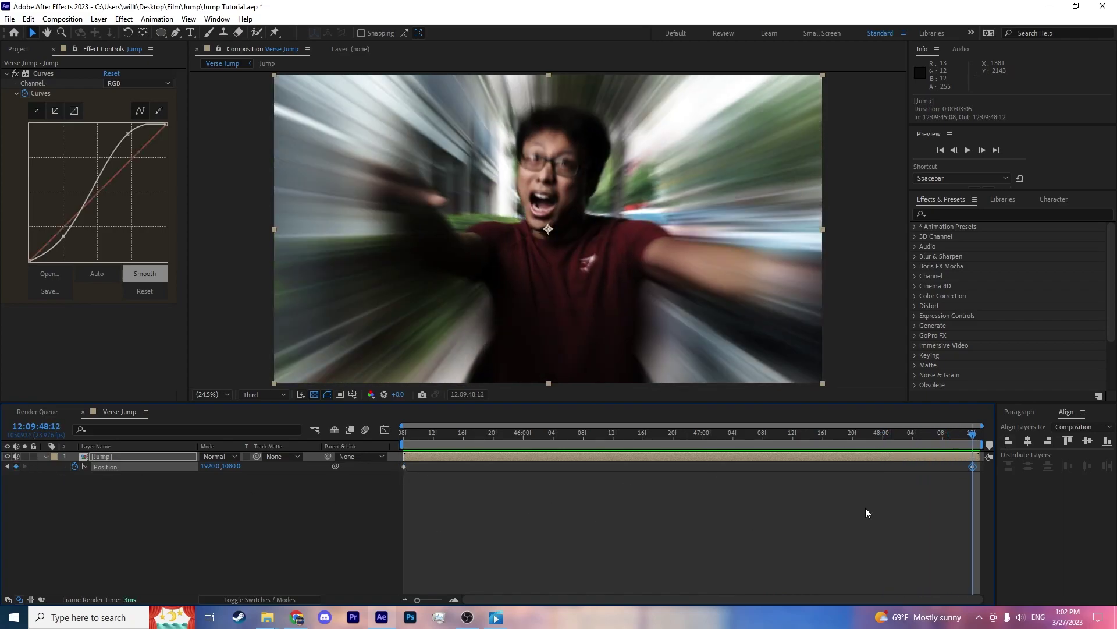
# Deselect the Jump layer and widen the composition viewer.
pyautogui.click(1030, 413)
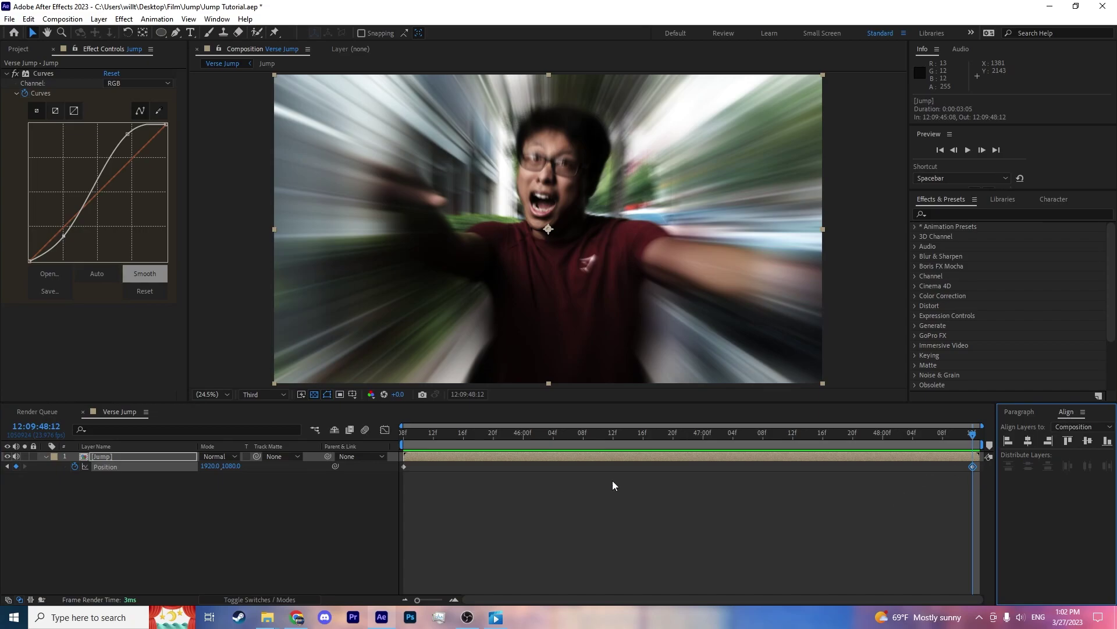
pyautogui.click(332, 520)
pyautogui.moveTo(901, 257); pyautogui.dragTo(987, 258)
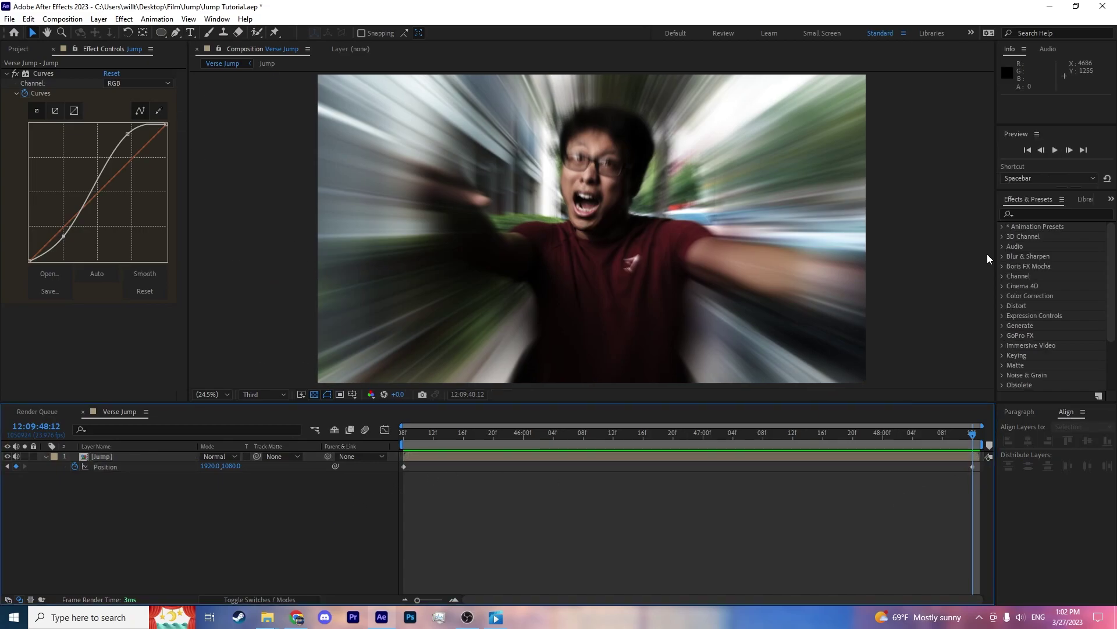
# Open the Wiggler and apply a 50-per-second, magnitude 10 spatial-path wiggle to both of the Jump layer's Position keyframes.
pyautogui.click(1063, 210)
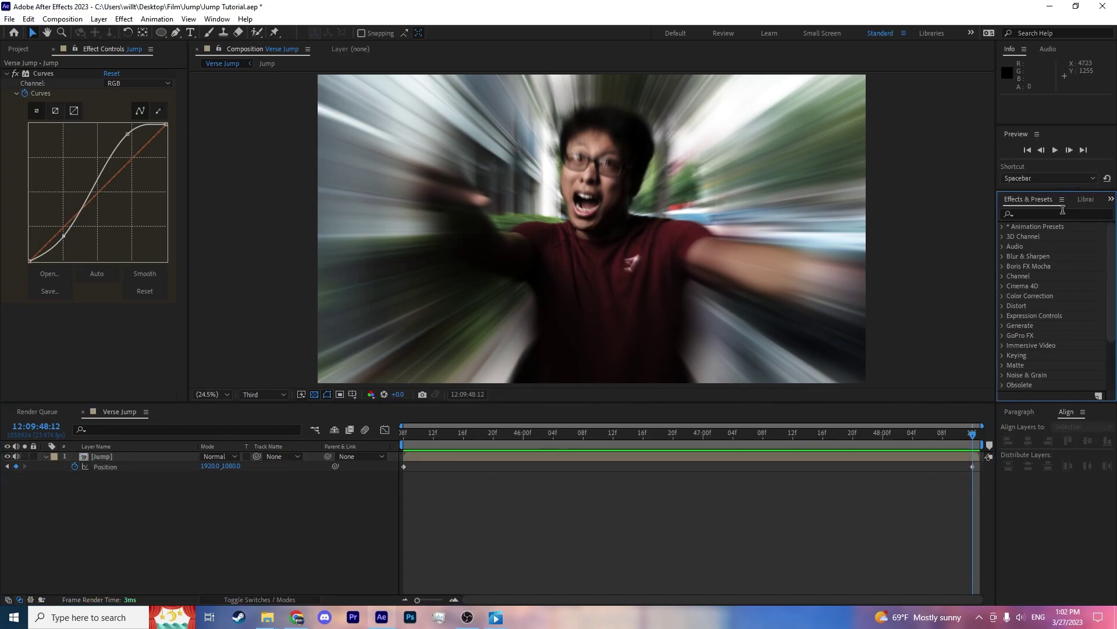
pyautogui.click(217, 19)
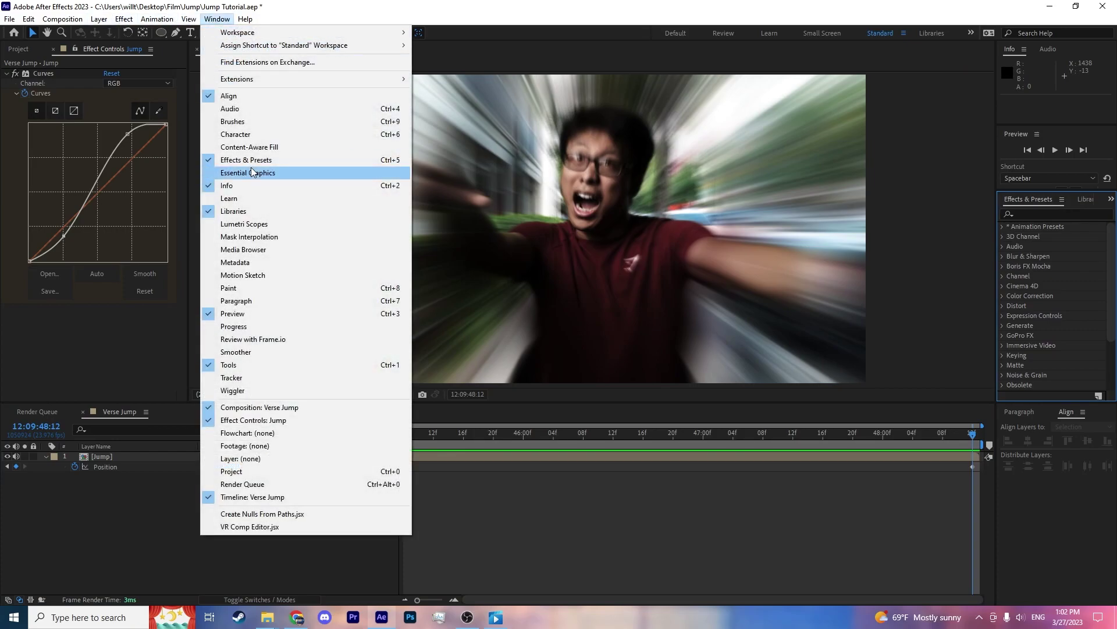
pyautogui.click(267, 390)
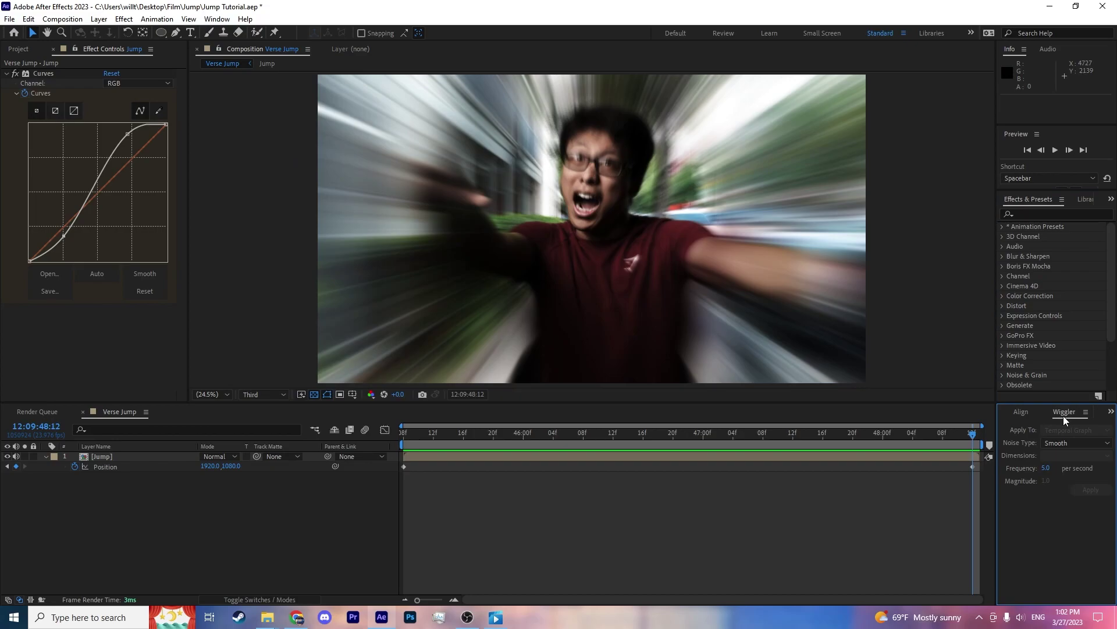
pyautogui.click(404, 466)
pyautogui.keyDown('shift'); pyautogui.click(972, 466); pyautogui.keyUp('shift')
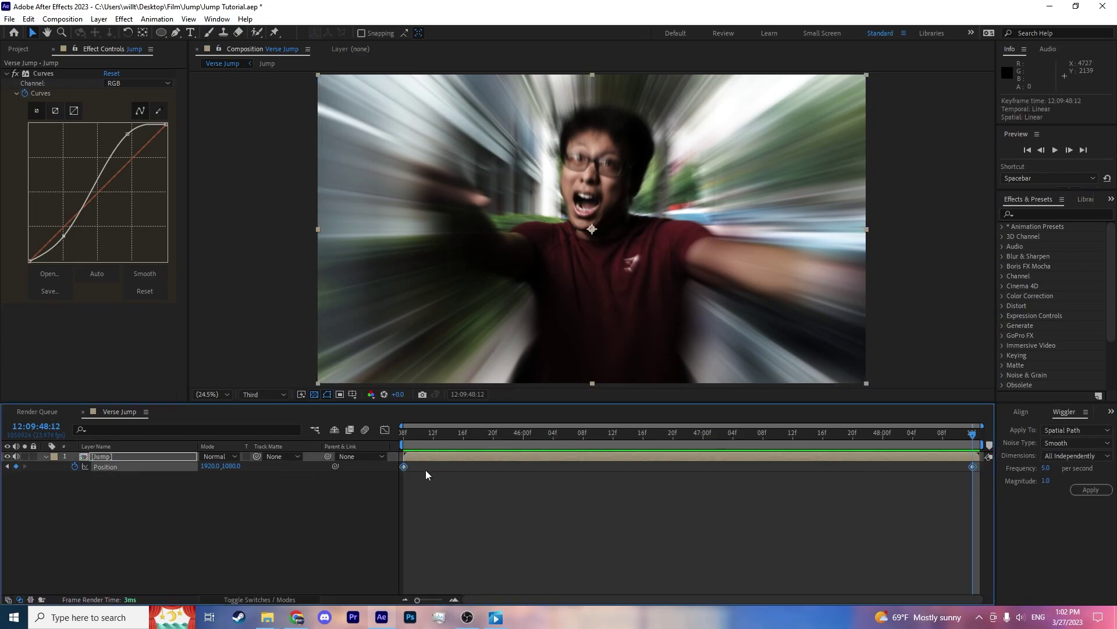
pyautogui.click(1075, 430)
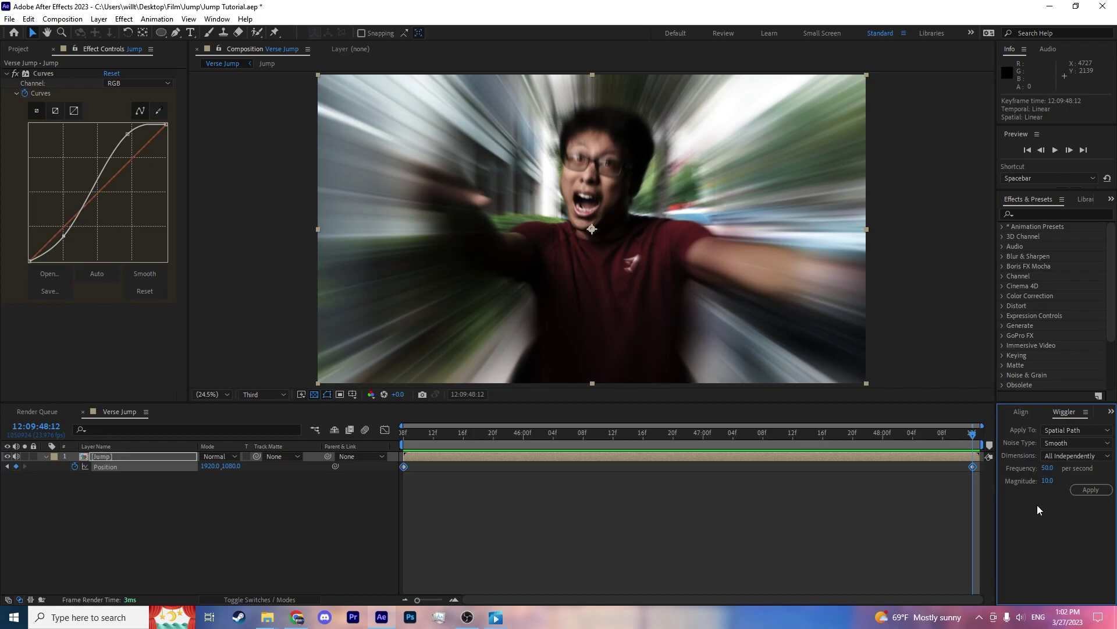
pyautogui.click(1082, 490)
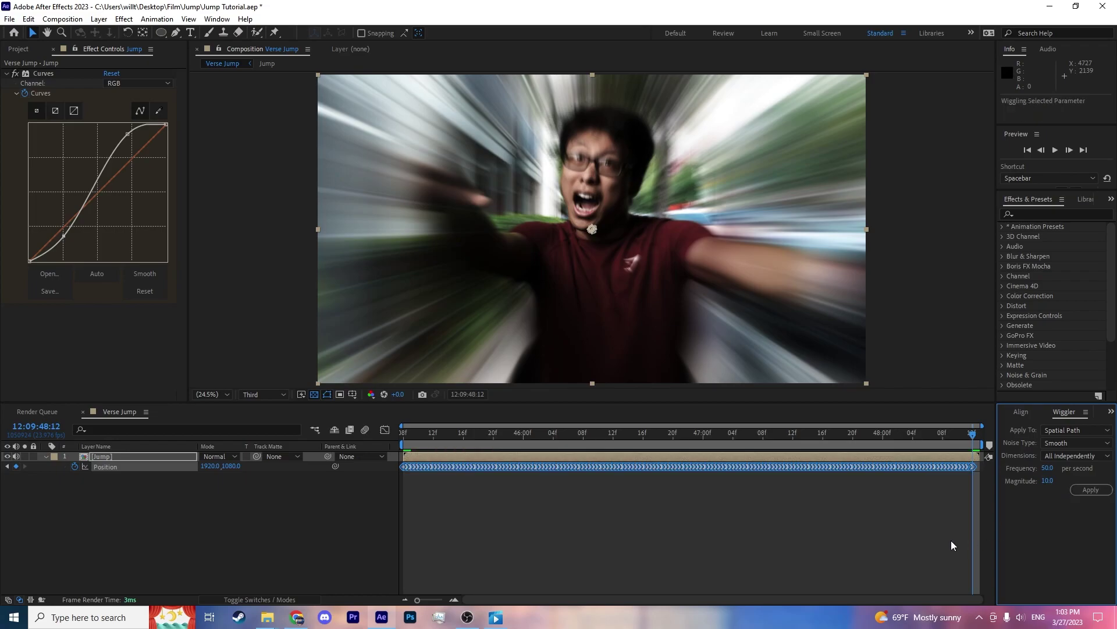
# Preview the wiggled Jump layer from the start of the composition and scrub through the opening frames to check its edges.
pyautogui.moveTo(479, 436); pyautogui.dragTo(391, 445)
pyautogui.press('space')
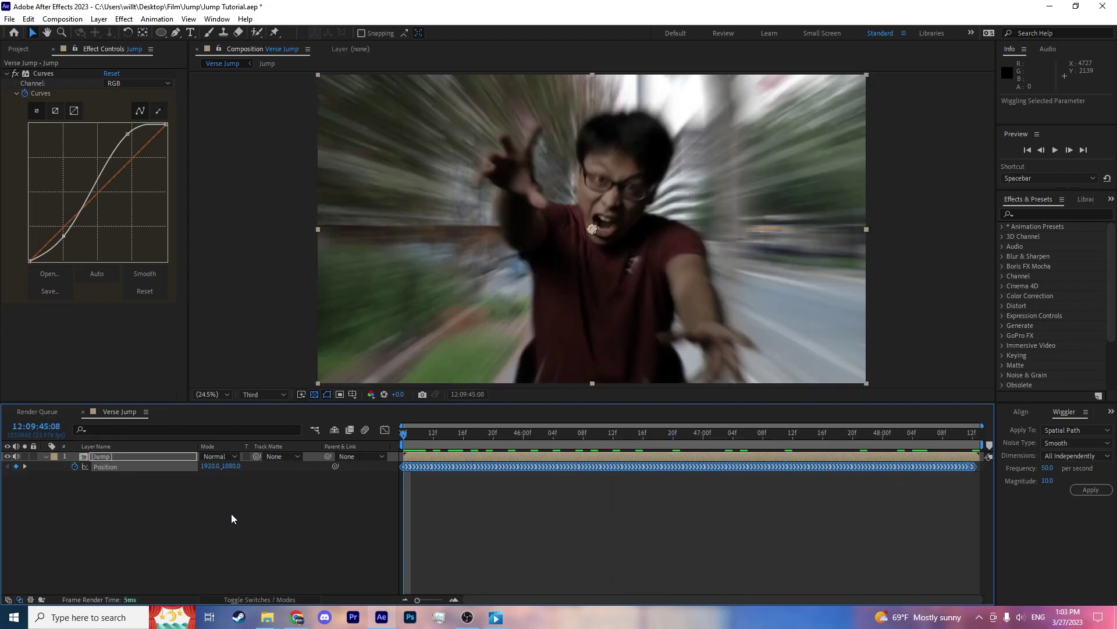
pyautogui.click(238, 513)
pyautogui.press('space')
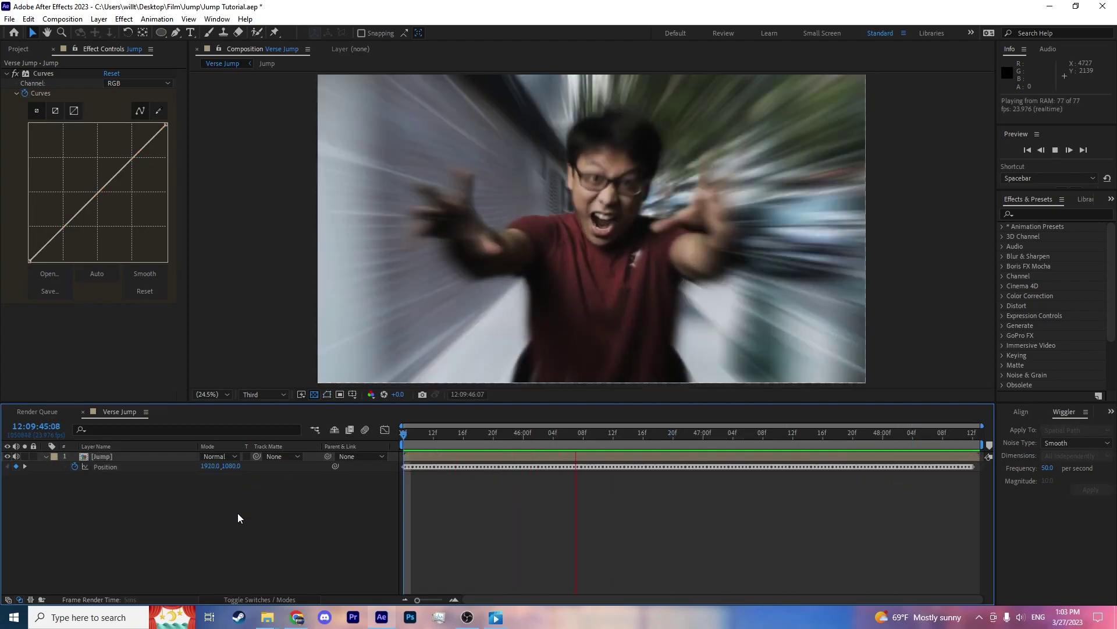
pyautogui.press('space')
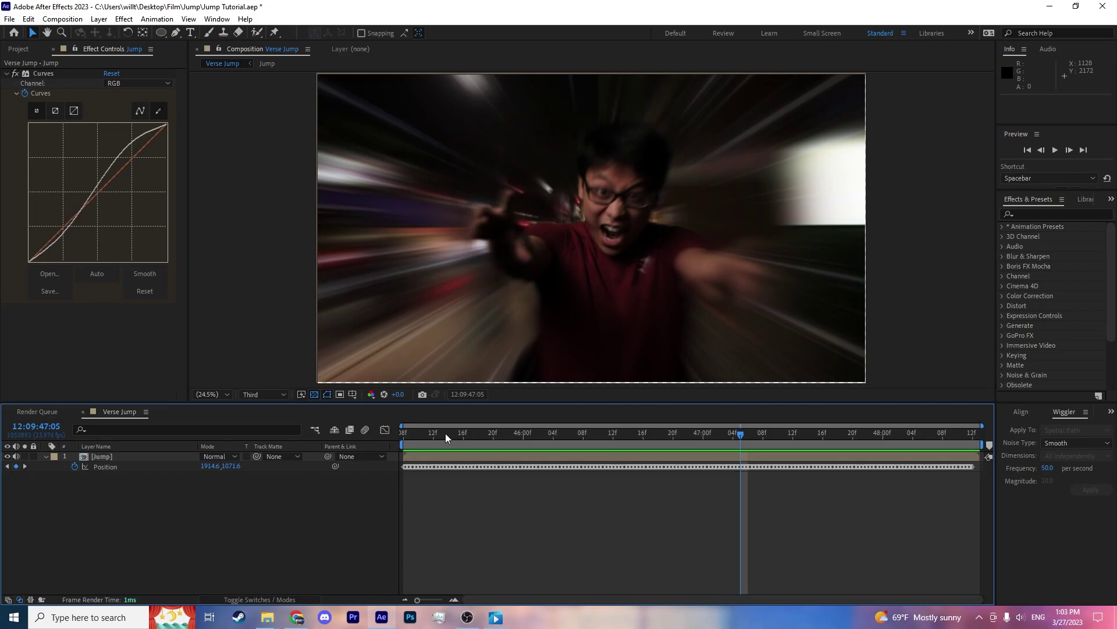
pyautogui.press('space')
pyautogui.moveTo(422, 432); pyautogui.dragTo(470, 439)
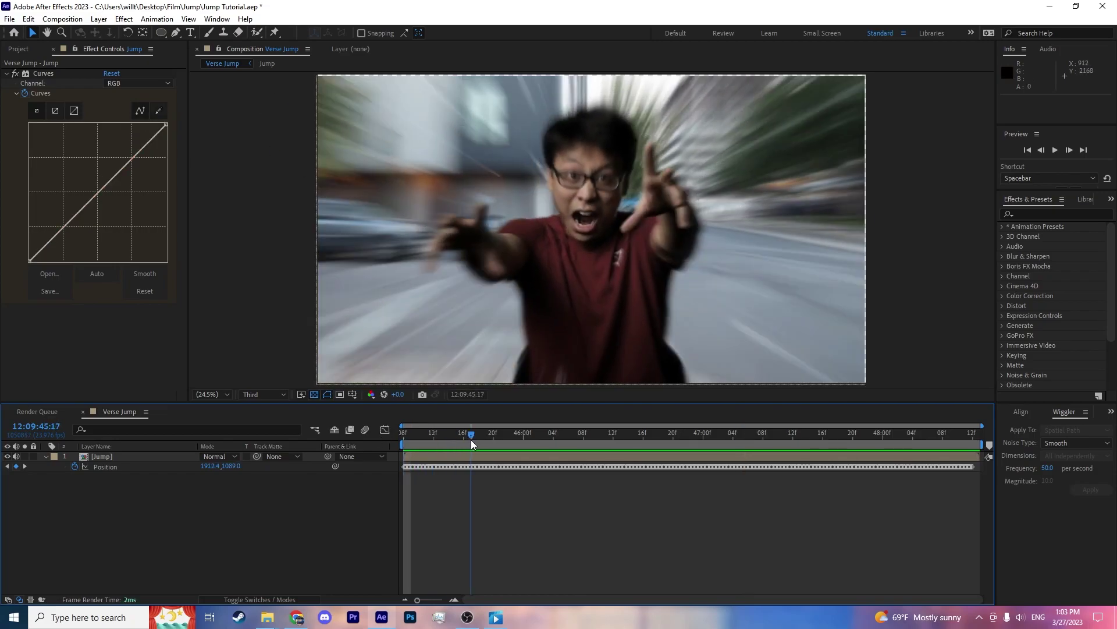
# Scale the Jump layer to 101% and play back the wiggle.
pyautogui.click(131, 455)
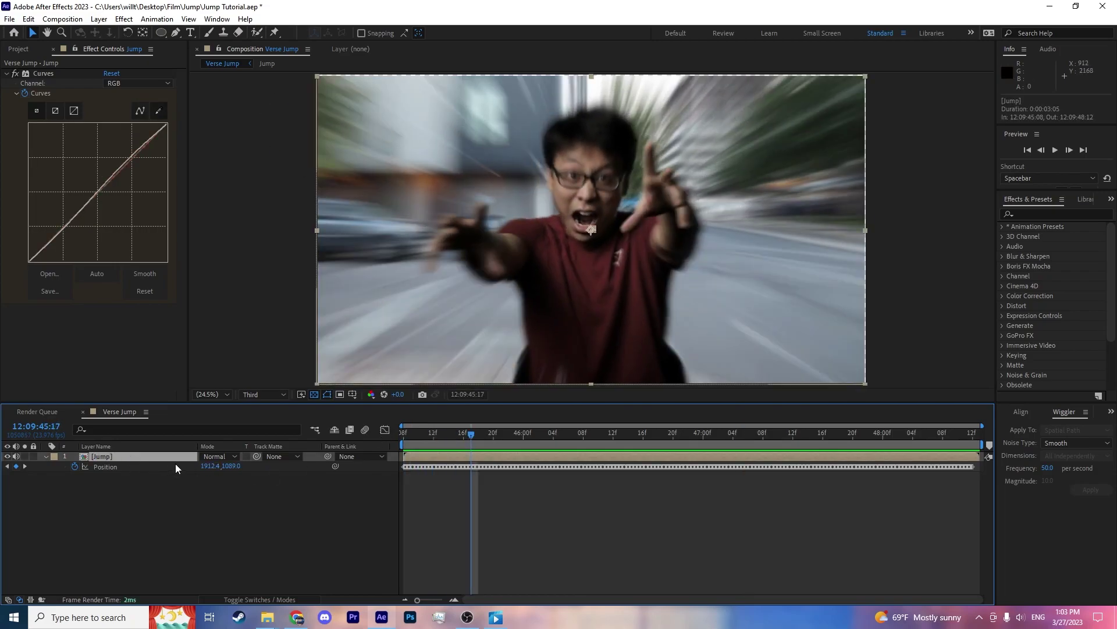
pyautogui.press('s')
pyautogui.moveTo(218, 465); pyautogui.dragTo(219, 468)
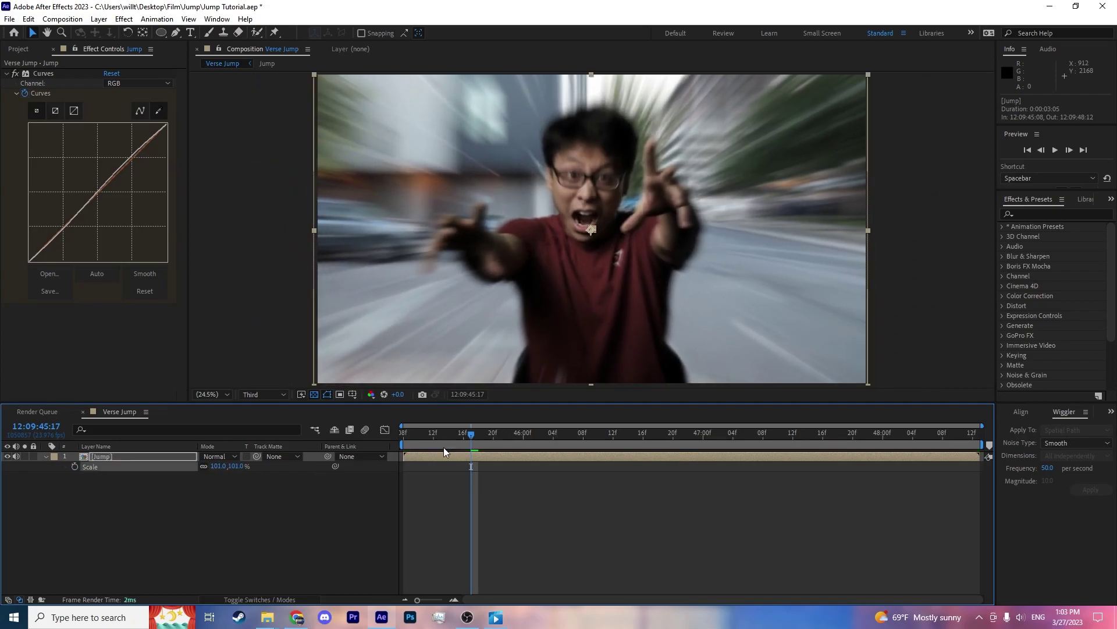
pyautogui.press('space')
pyautogui.click(317, 523)
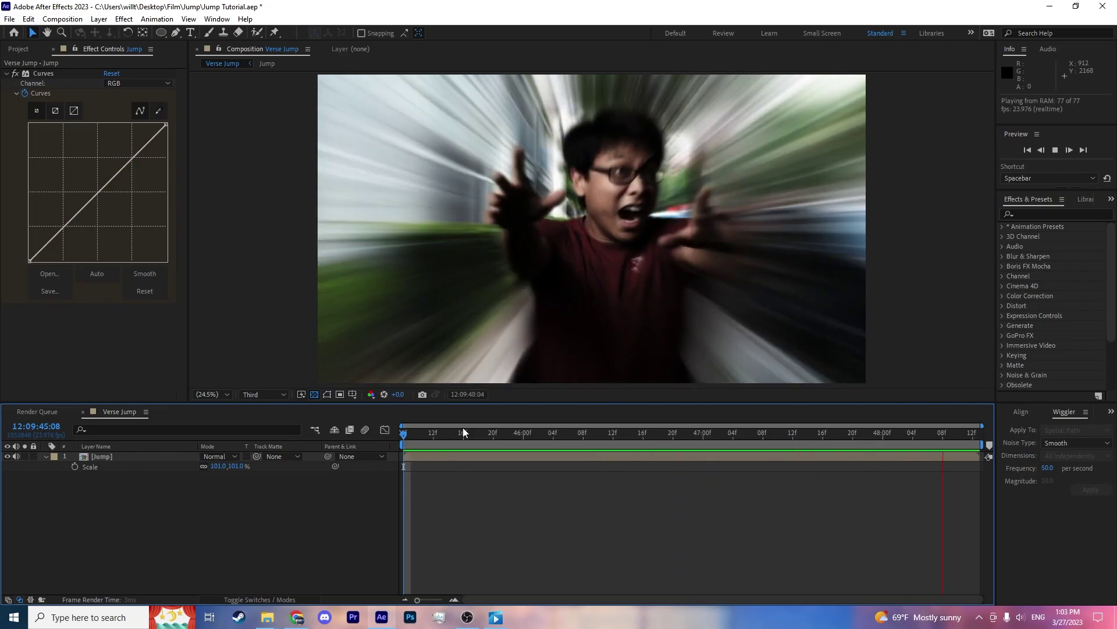
pyautogui.press('space')
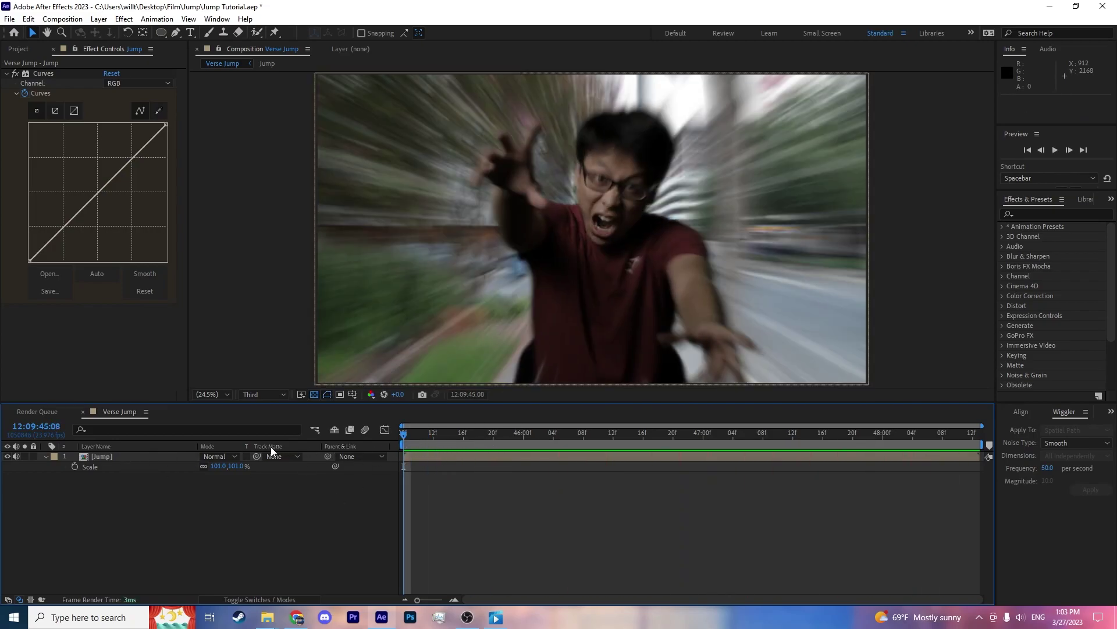
# Reveal the Jump layer's Position keyframes, preview them, and undo the scale change and the applied wiggle.
pyautogui.click(157, 455)
pyautogui.press('p')
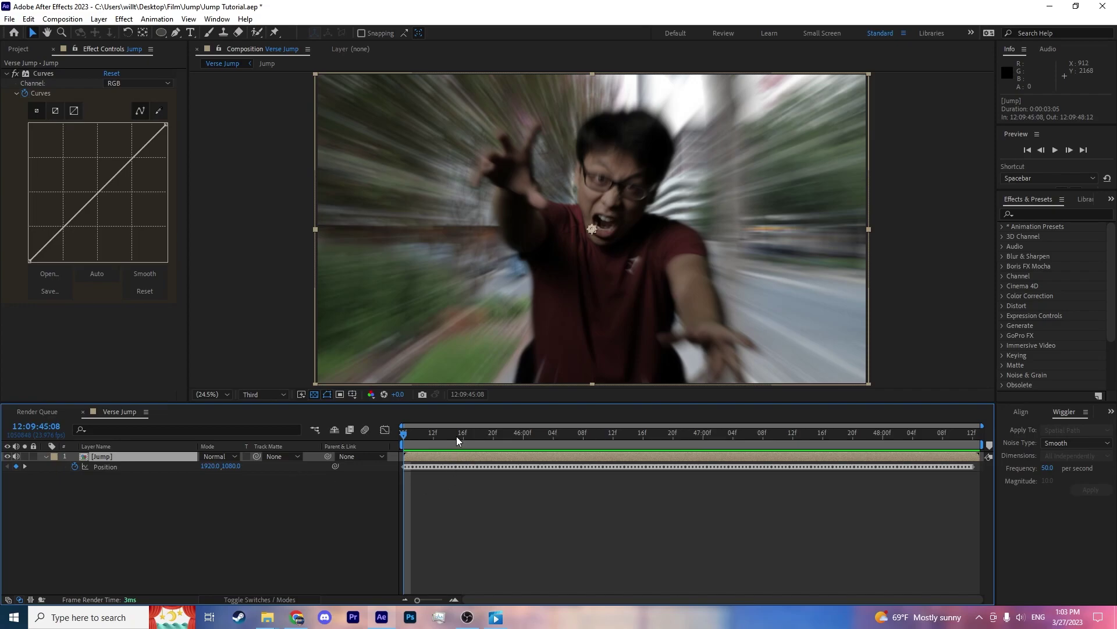
pyautogui.press('space')
pyautogui.press('space')
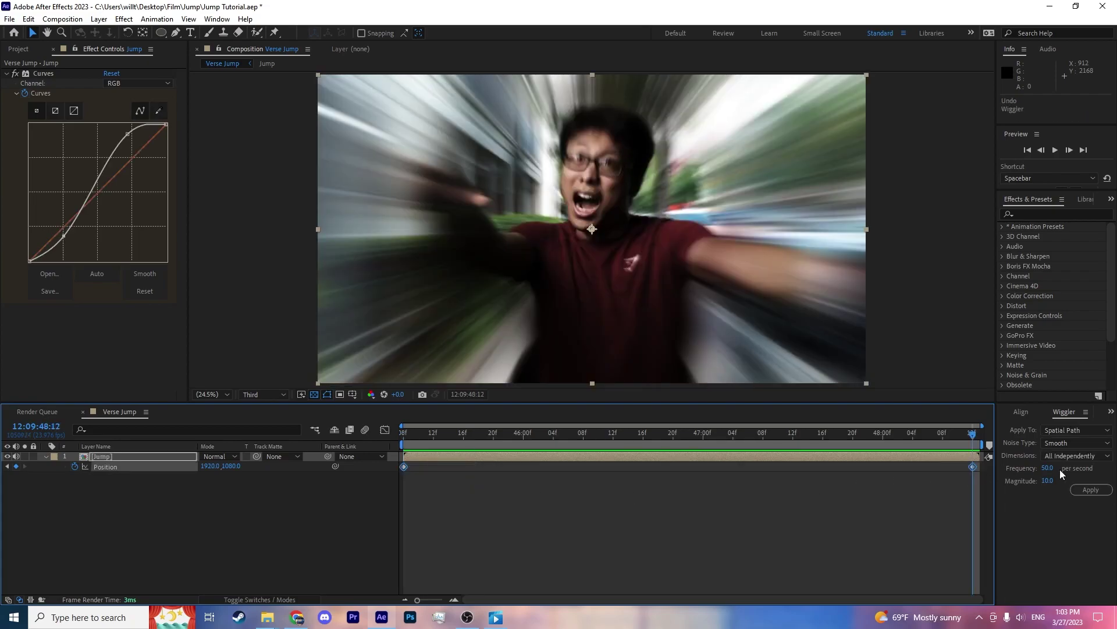
# Move the last Position keyframe to the Jump layer's end and apply the Wiggler with magnitude 30.
pyautogui.click(1047, 486)
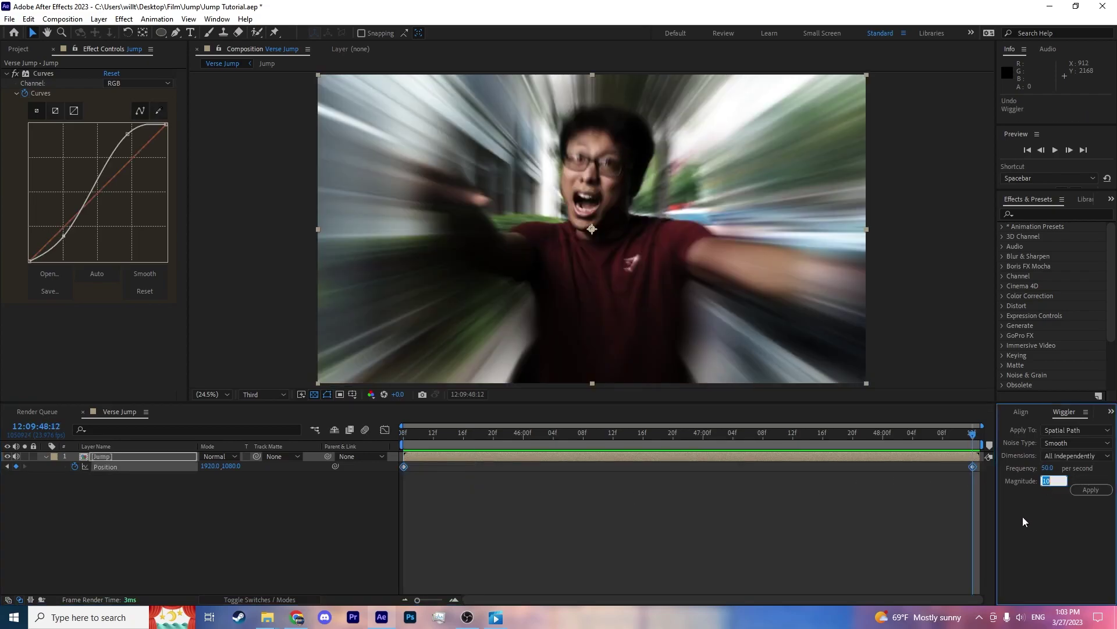
pyautogui.write('30')
pyautogui.press('Return')
pyautogui.moveTo(973, 466); pyautogui.dragTo(980, 468)
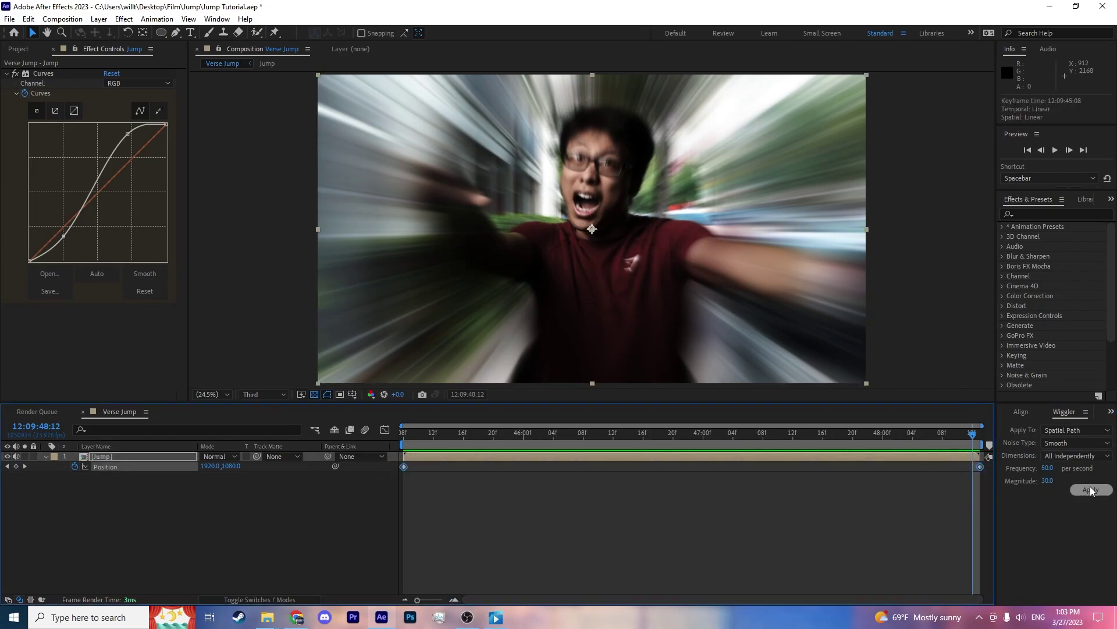
pyautogui.click(1092, 491)
pyautogui.click(406, 437)
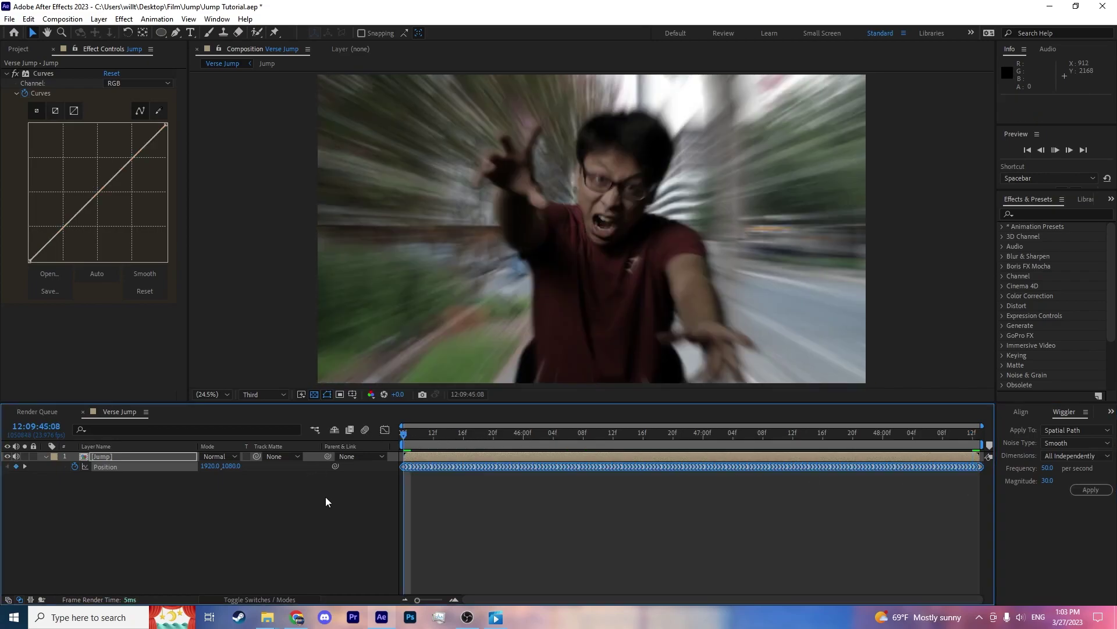
# Scale the Jump layer to 103% and play back the stronger wiggle.
pyautogui.click(118, 458)
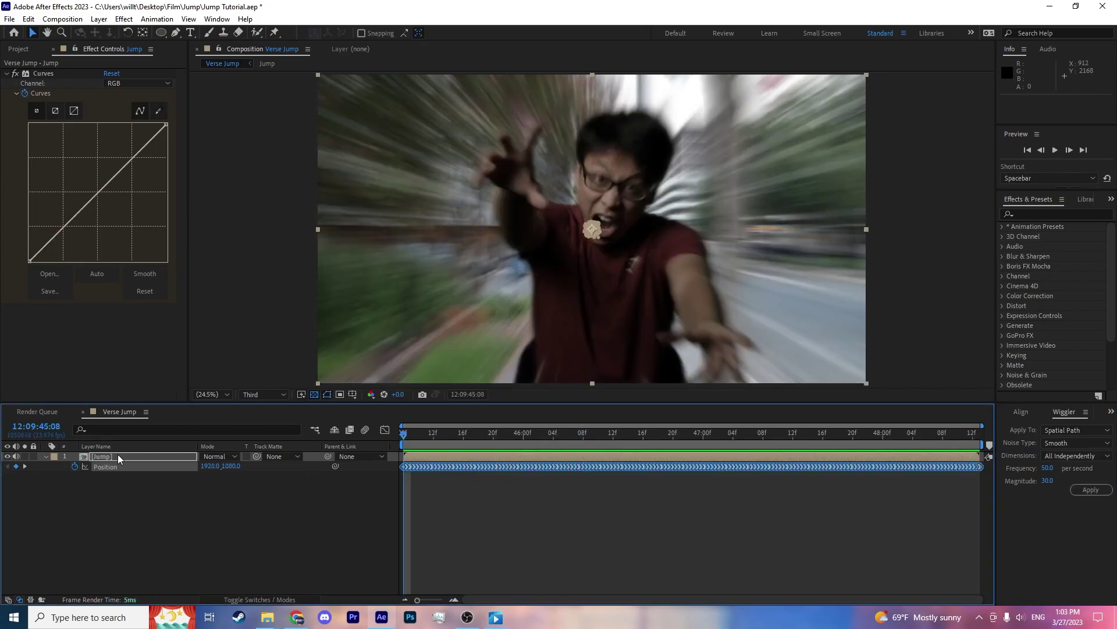
pyautogui.press('s')
pyautogui.moveTo(213, 469); pyautogui.dragTo(214, 467)
pyautogui.click(381, 481)
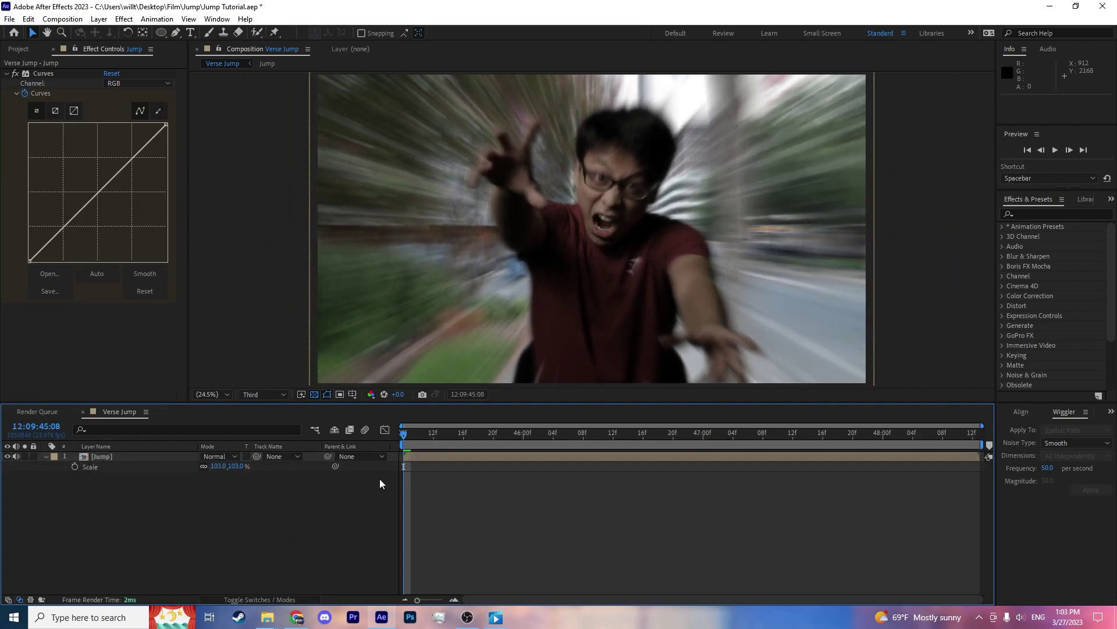
pyautogui.press('space')
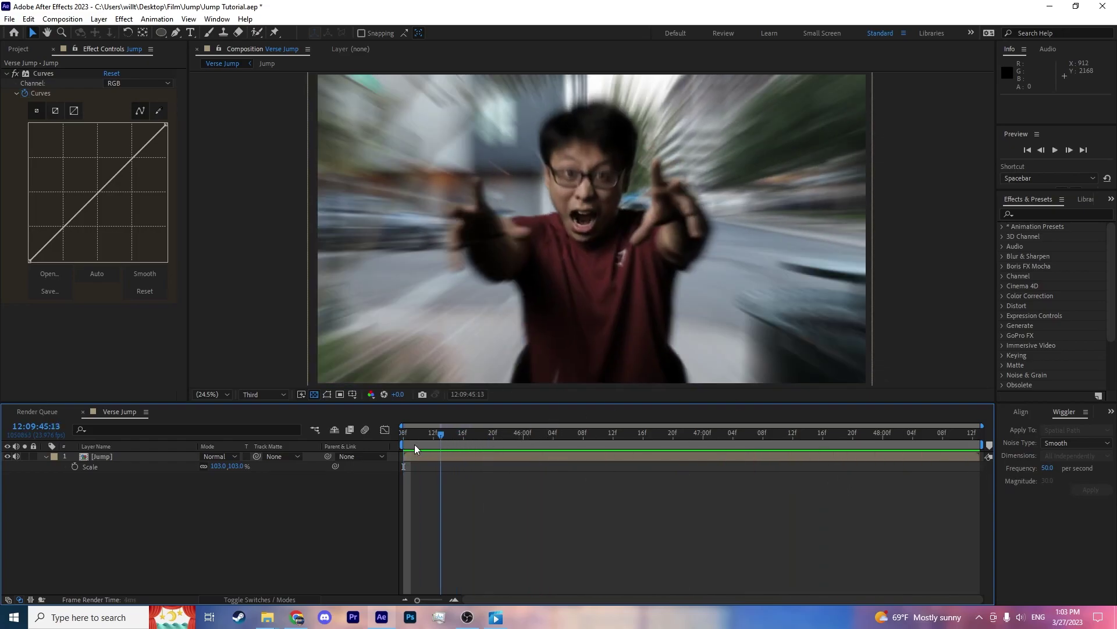
pyautogui.press('space')
# Enable motion blur for the composition and the Jump layer, and preview the blurred shake.
pyautogui.click(120, 455)
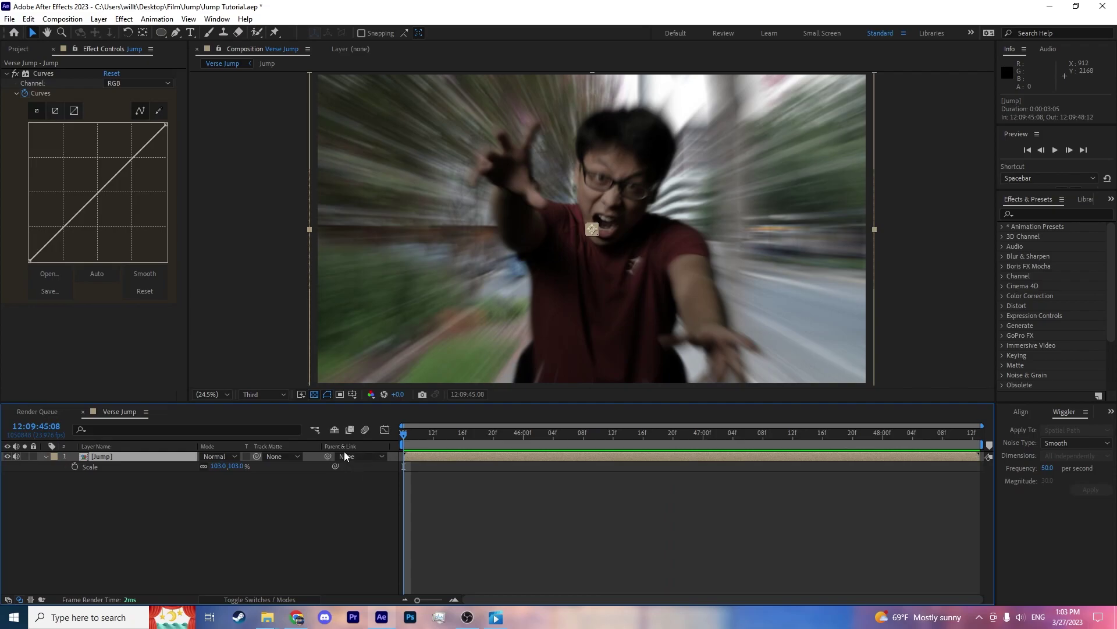
pyautogui.click(365, 430)
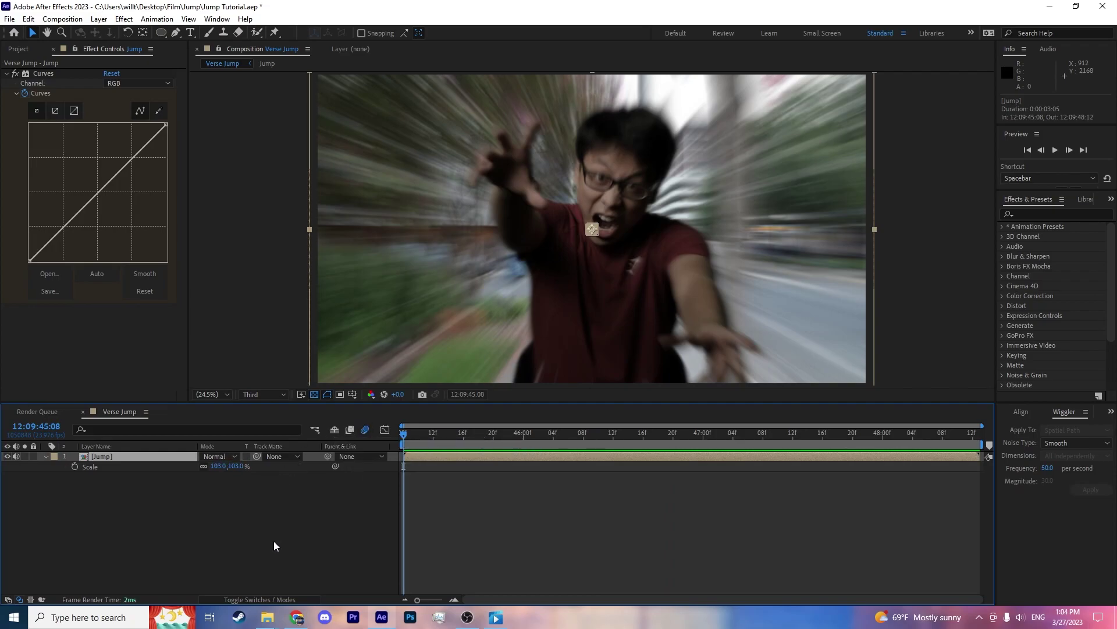
pyautogui.click(262, 599)
pyautogui.click(247, 457)
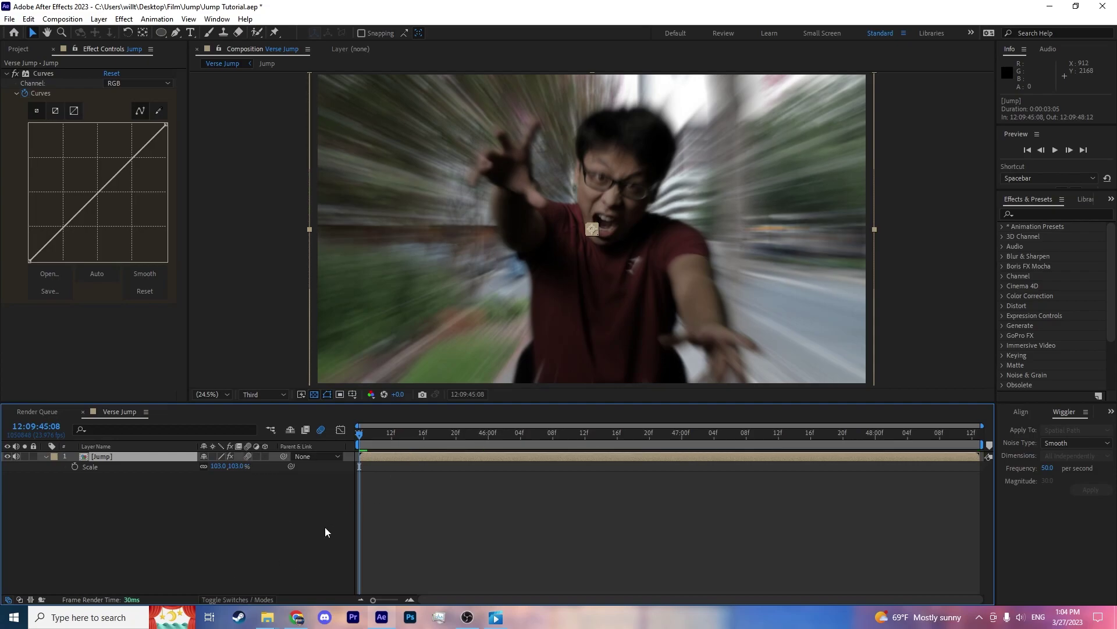
pyautogui.press('space')
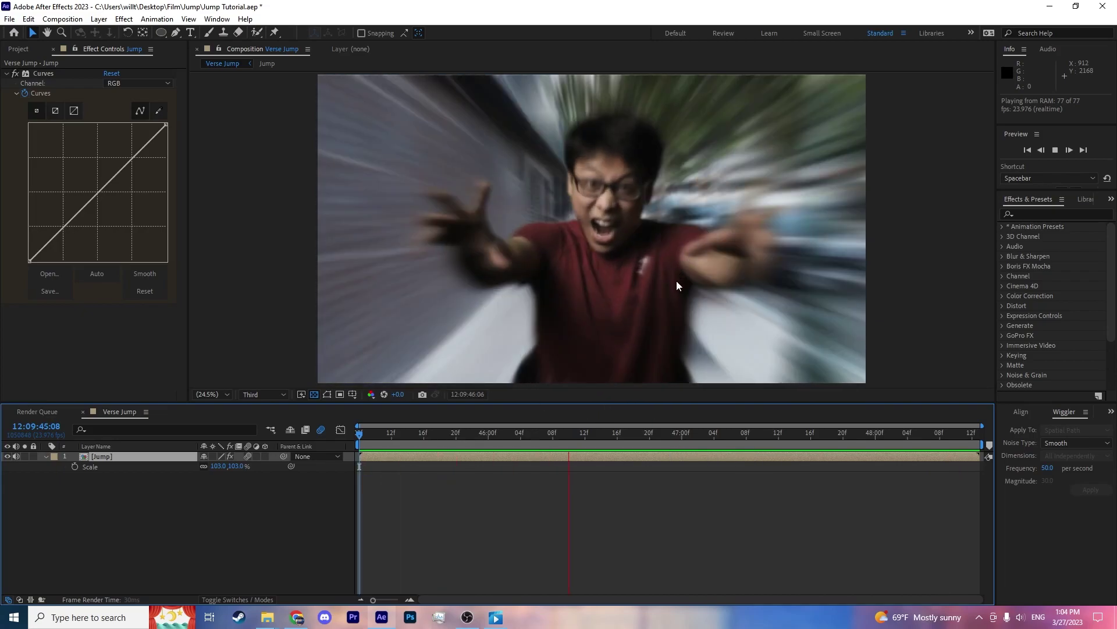
pyautogui.moveTo(432, 436); pyautogui.dragTo(361, 442)
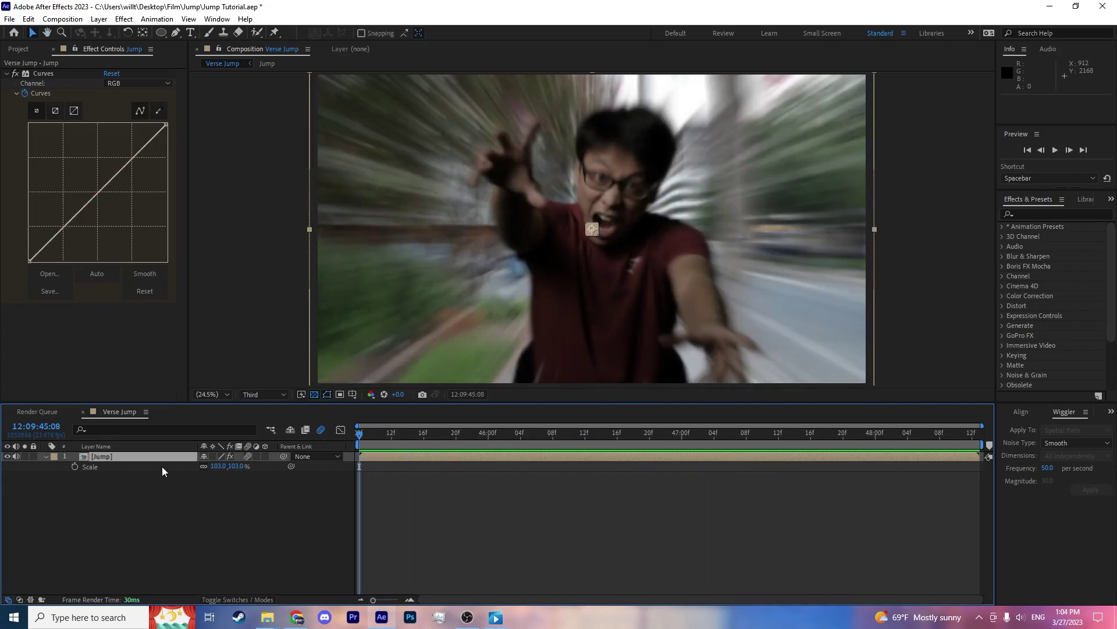
# Set the Jump layer's scale to 106%, preview the shake, and collapse the layer's properties.
pyautogui.moveTo(220, 470); pyautogui.dragTo(223, 470)
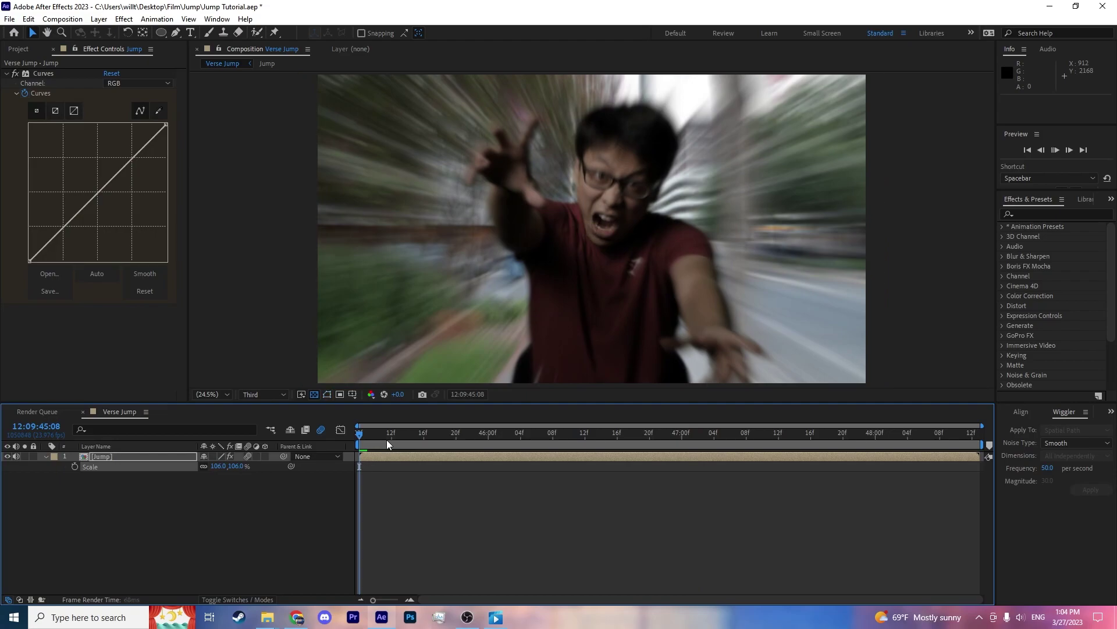
pyautogui.press('space')
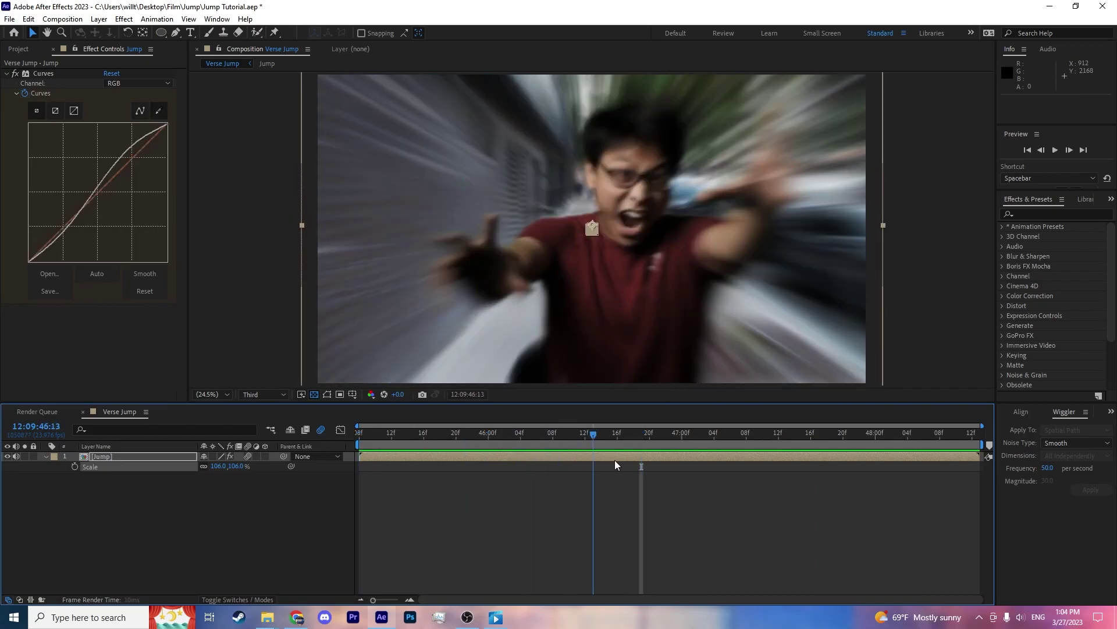
pyautogui.press('space')
pyautogui.press('s')
# Play back and scrub the opening of the Verse Jump composition to find cut points between backgrounds.
pyautogui.click(390, 477)
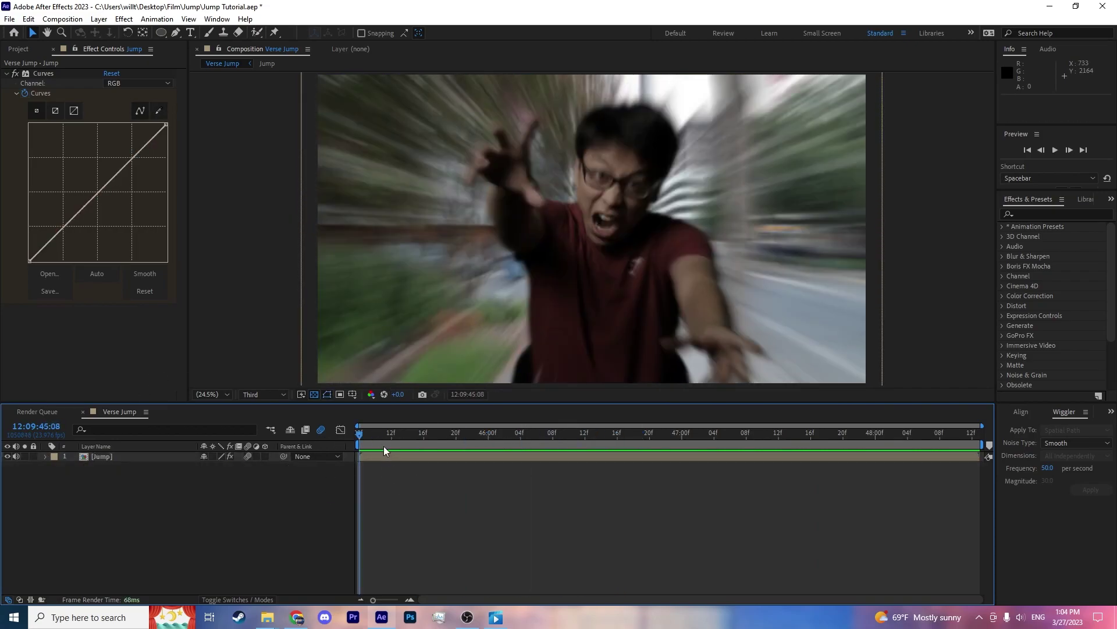
pyautogui.press('space')
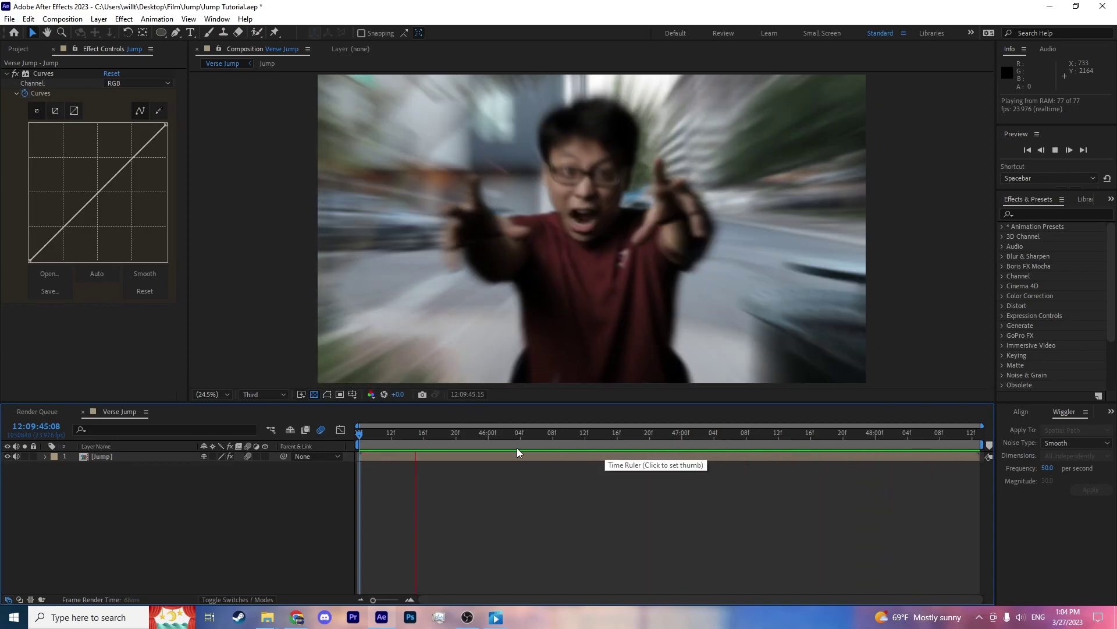
pyautogui.click(459, 433)
pyautogui.moveTo(457, 434); pyautogui.dragTo(456, 485)
pyautogui.click(117, 457)
pyautogui.click(367, 436)
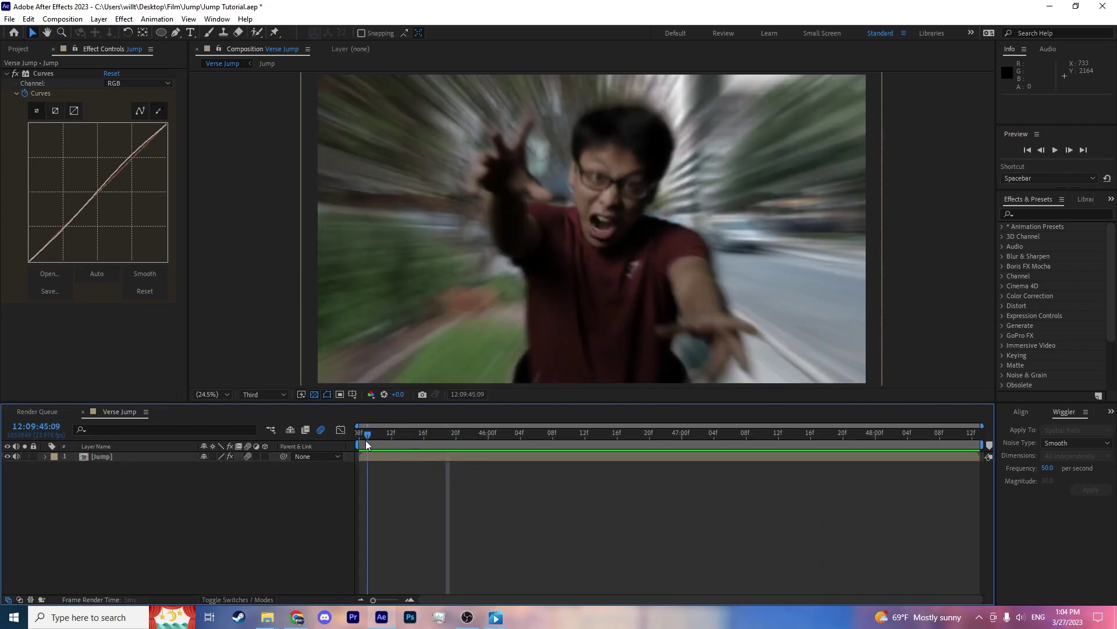
pyautogui.press('space')
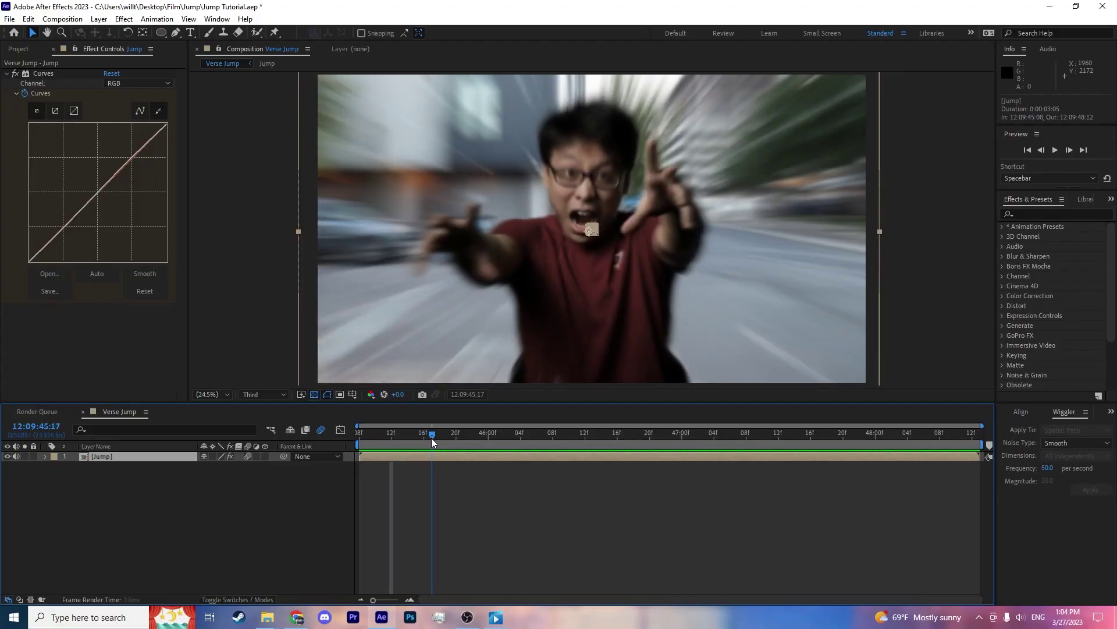
# Split the Jump layer at 12:09:45:14 and 12:09:45:18, and select the middle segment.
pyautogui.moveTo(431, 437)
pyautogui.mouseDown()
pyautogui.moveTo(406, 439)
pyautogui.moveTo(440, 436)
pyautogui.mouseUp()
pyautogui.hotkey('ctrl', 'shift', 'd')
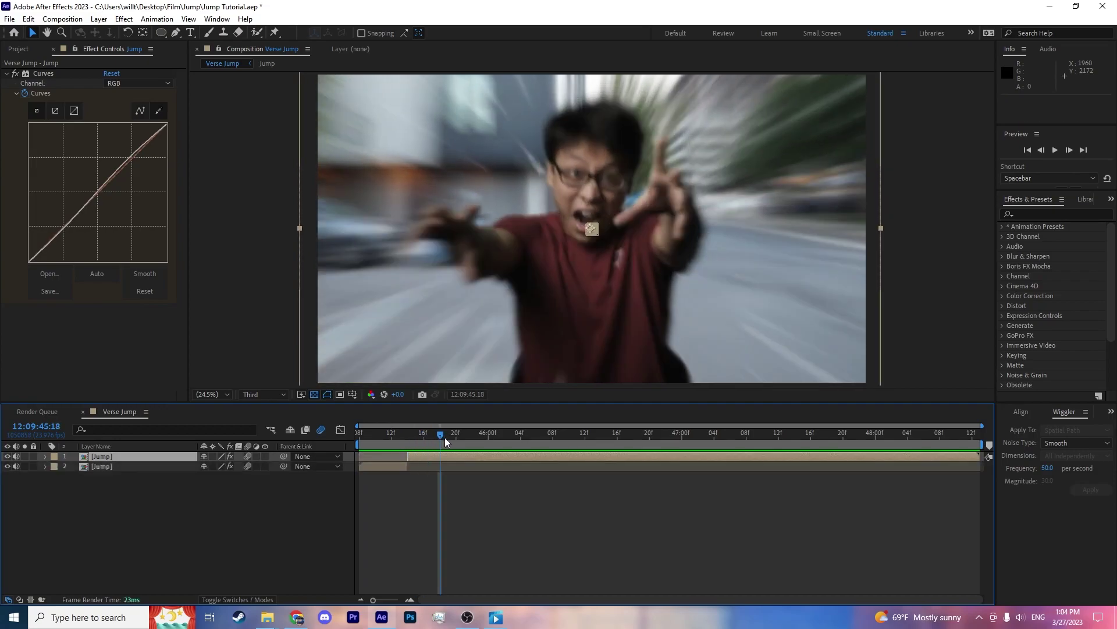
pyautogui.hotkey('ctrl', 'shift', 'd')
pyautogui.click(414, 471)
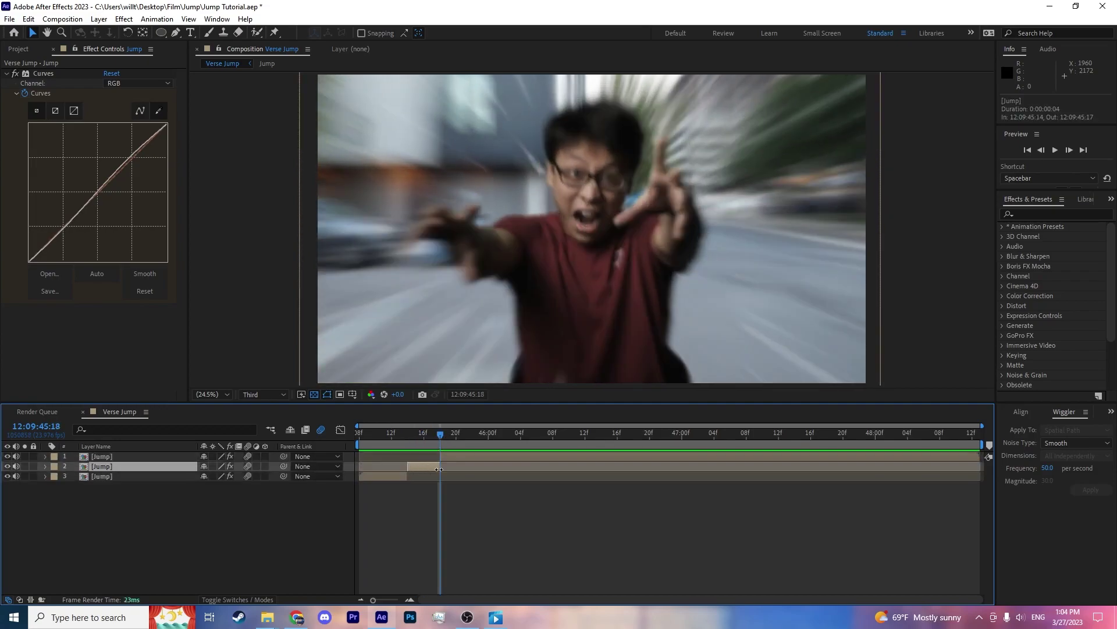
# Shift the last Jump segment later and extend the middle segment so its out point is at 12:09:45:22.
pyautogui.hotkey('ctrl', 'd')
pyautogui.moveTo(423, 467); pyautogui.dragTo(500, 458)
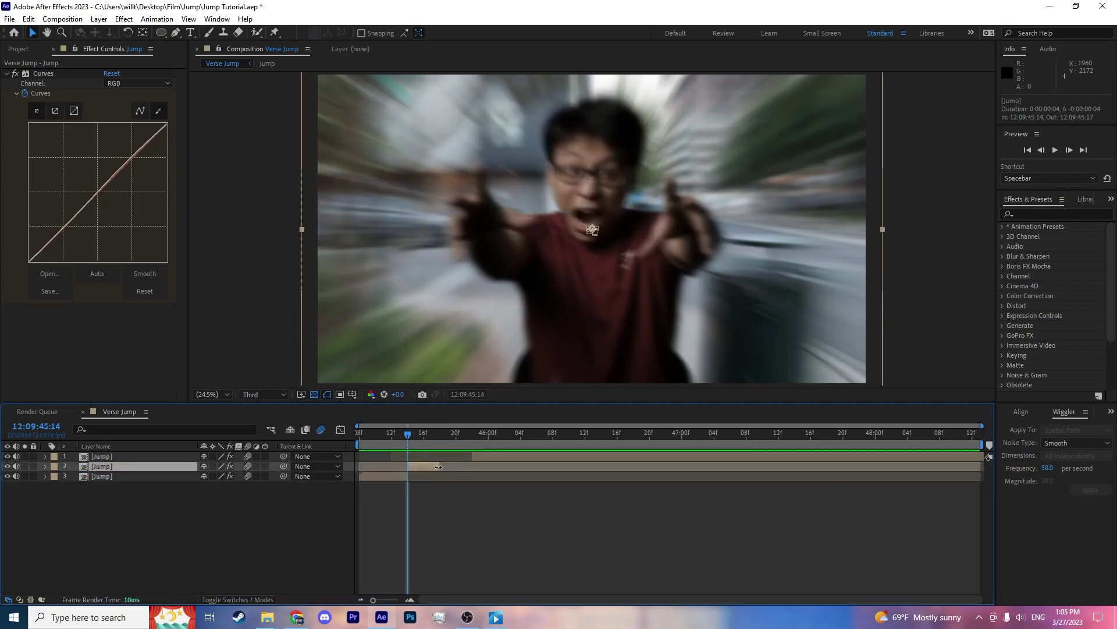
pyautogui.moveTo(438, 467); pyautogui.dragTo(593, 473)
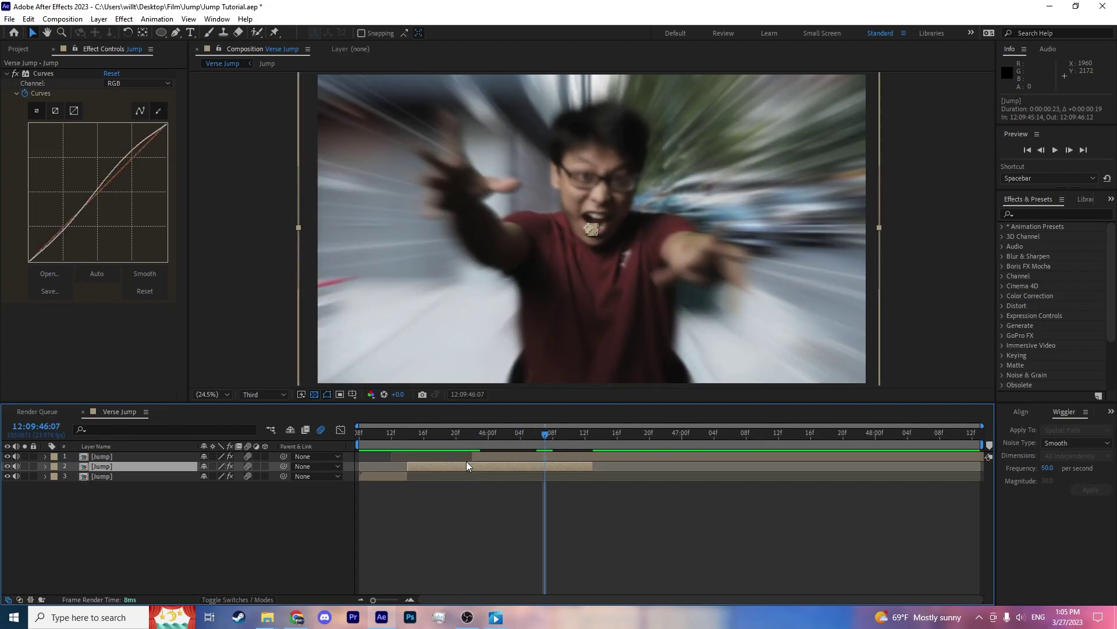
pyautogui.moveTo(593, 466); pyautogui.dragTo(480, 466)
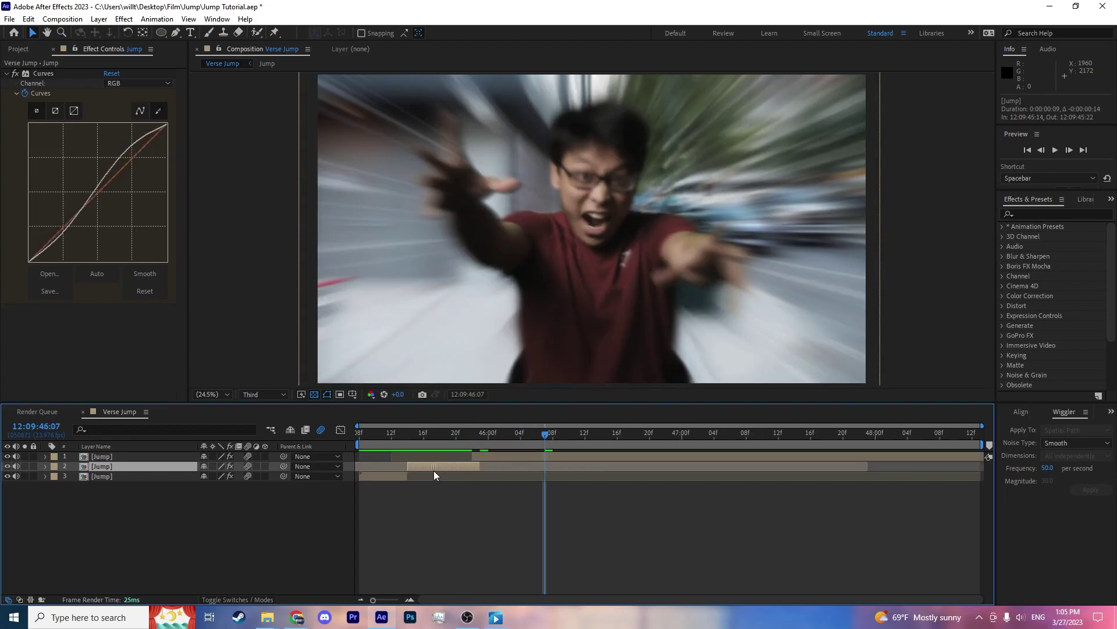
# Play back the new cuts and split the last long Jump segment at 12:09:47:15 and 12:09:48:00.
pyautogui.click(353, 434)
pyautogui.moveTo(353, 435); pyautogui.dragTo(379, 434)
pyautogui.press('space')
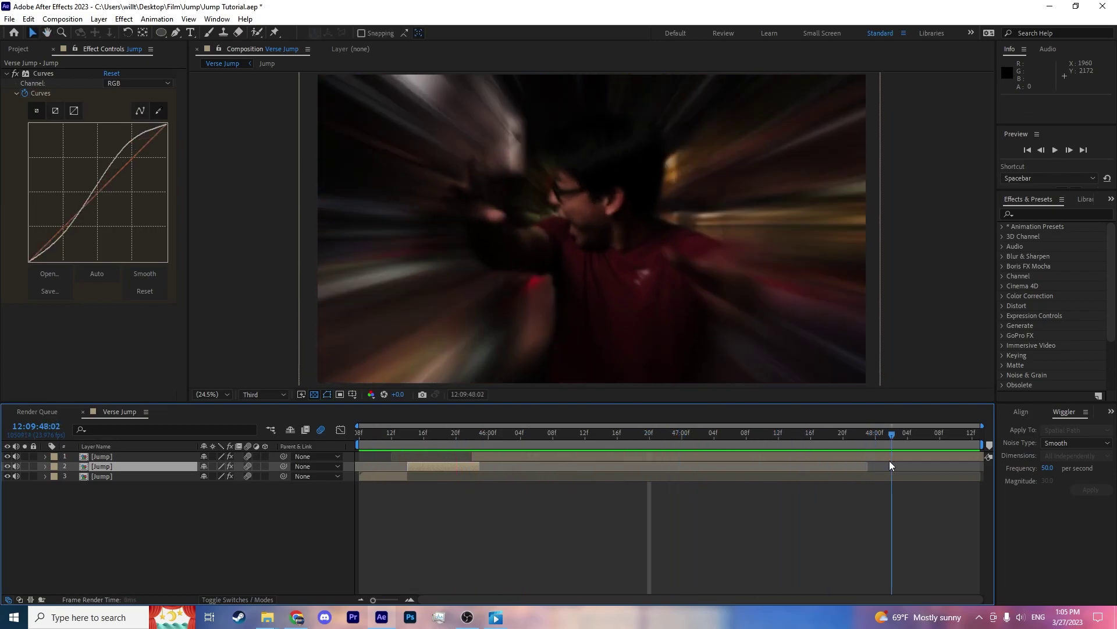
pyautogui.moveTo(824, 467); pyautogui.dragTo(804, 468)
pyautogui.hotkey('ctrl', 'shift', 'd')
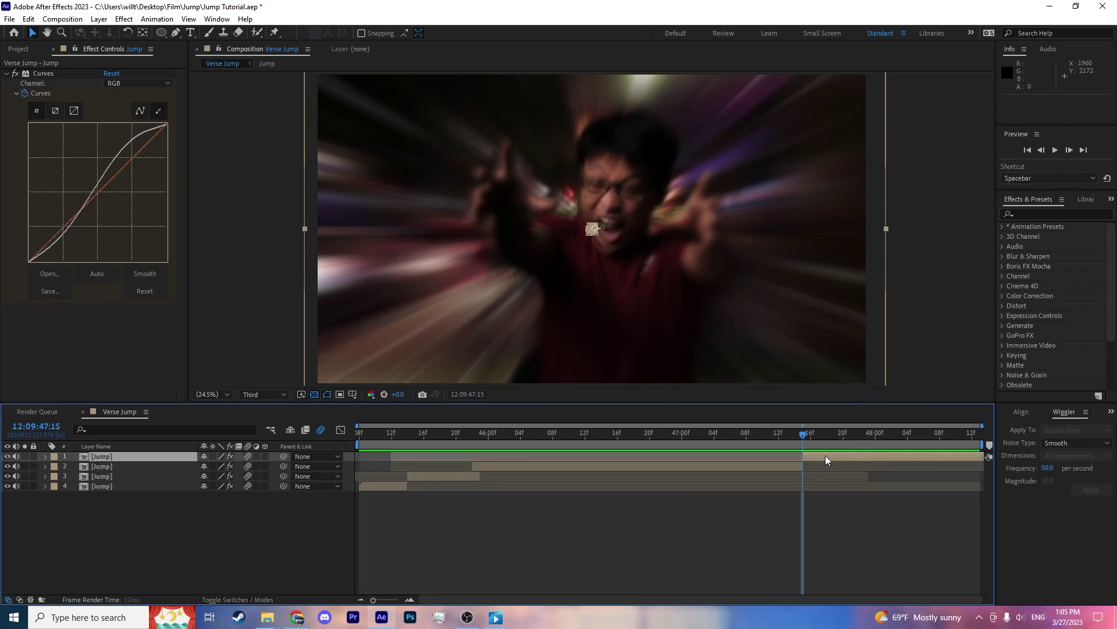
pyautogui.press('space')
pyautogui.press('space')
pyautogui.hotkey('ctrl', 'shift', 'd')
# Place a duplicate of the new short segment directly after the second segment, with the long Jump segment starting where the duplicate ends.
pyautogui.click(833, 465)
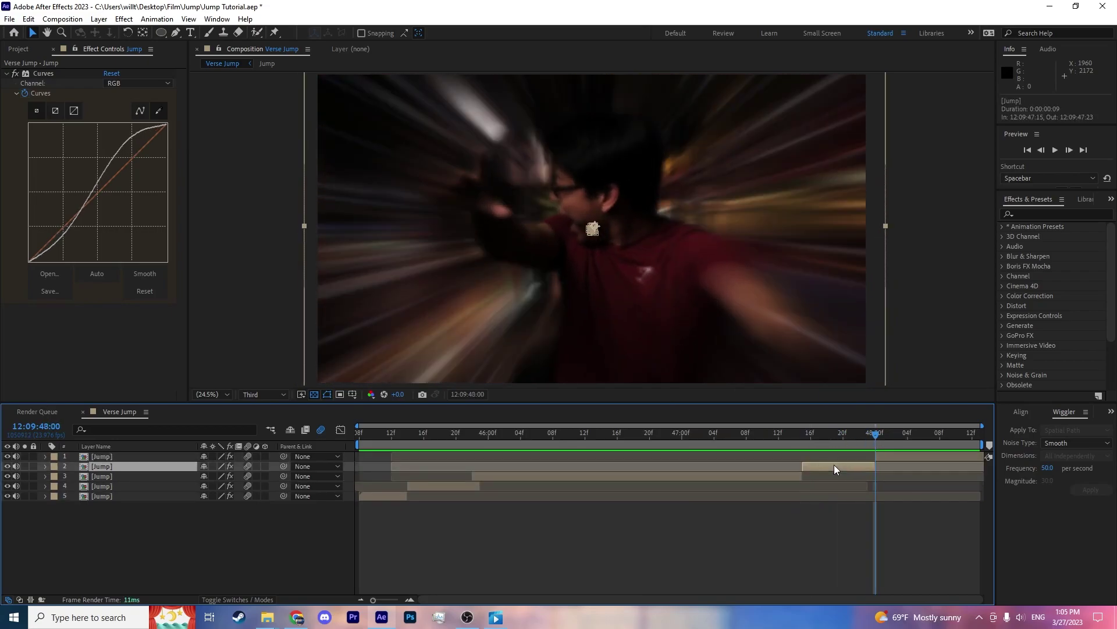
pyautogui.hotkey('ctrl', 'd')
pyautogui.moveTo(832, 467); pyautogui.dragTo(580, 485)
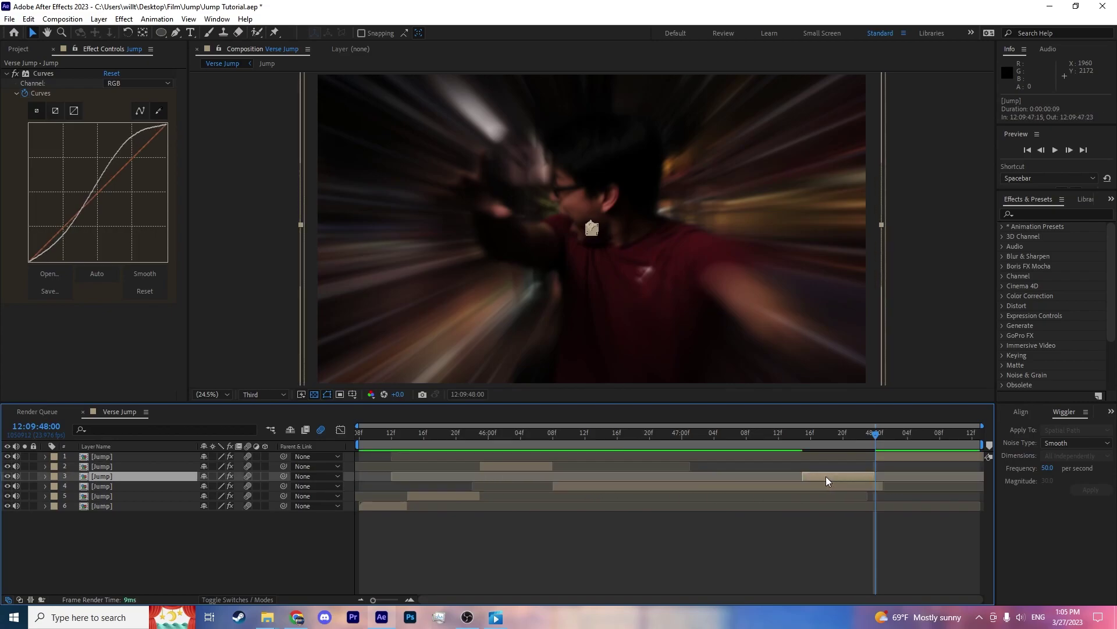
pyautogui.moveTo(826, 476); pyautogui.dragTo(746, 476)
pyautogui.moveTo(110, 473); pyautogui.dragTo(114, 469)
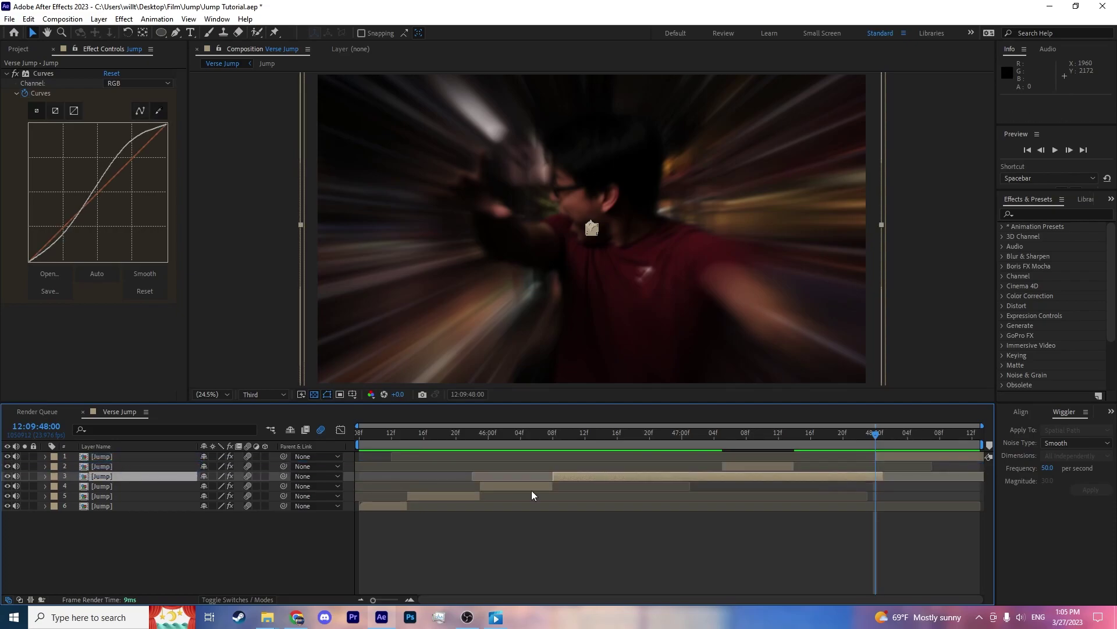
# Preview the rearranged segments, delete the leftover short Jump segment overlapping the long one, and play back the sequence.
pyautogui.press('space')
pyautogui.click(400, 446)
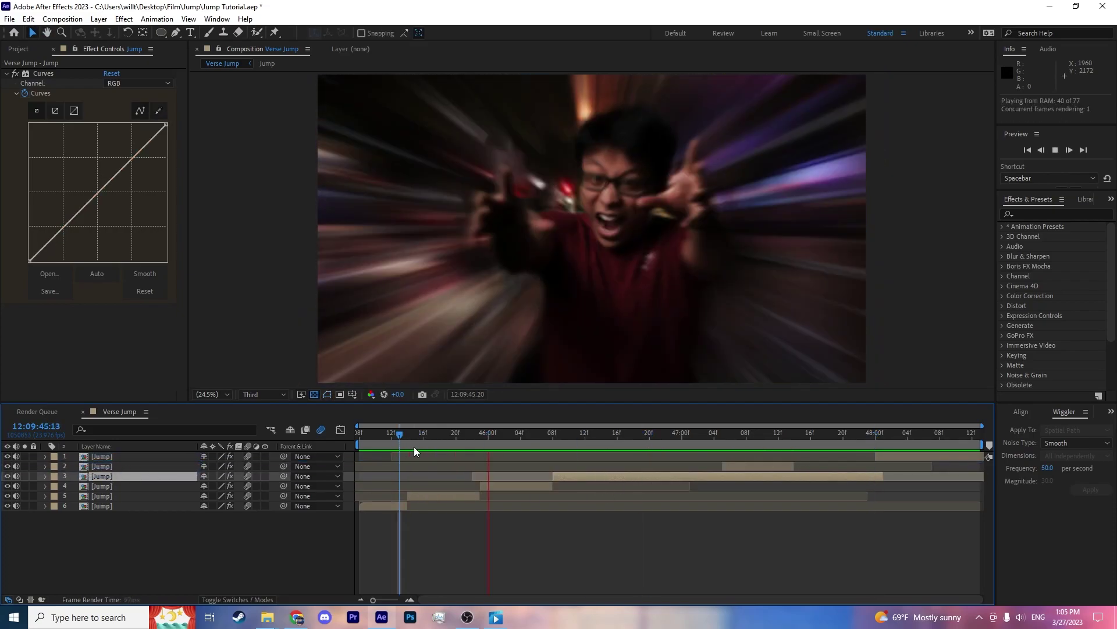
pyautogui.moveTo(792, 466); pyautogui.dragTo(910, 469)
pyautogui.press('Delete')
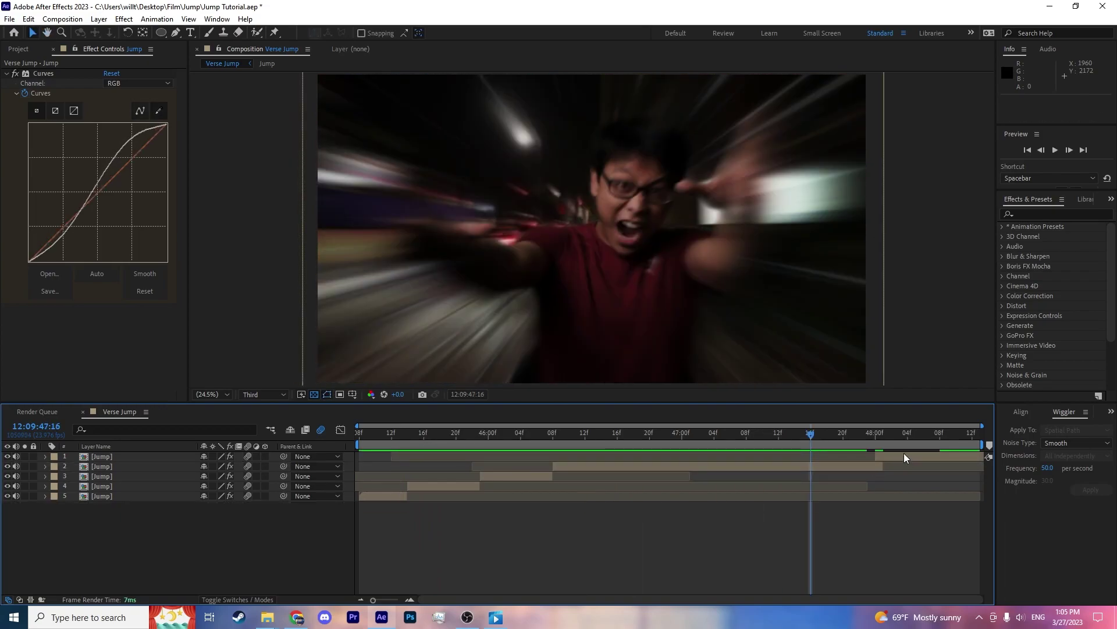
pyautogui.press('space')
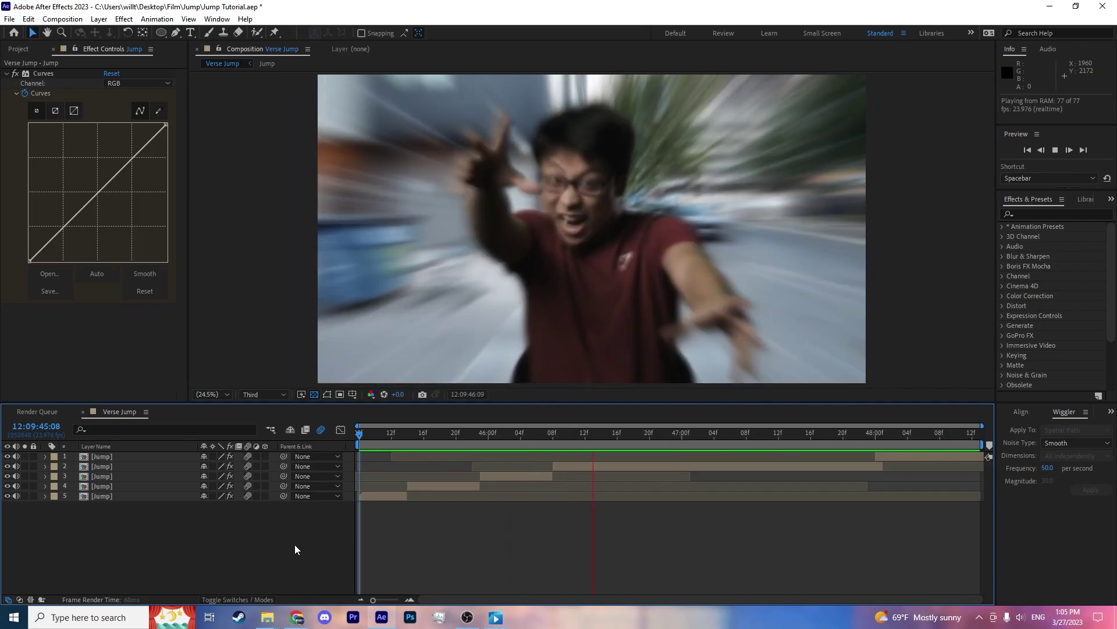